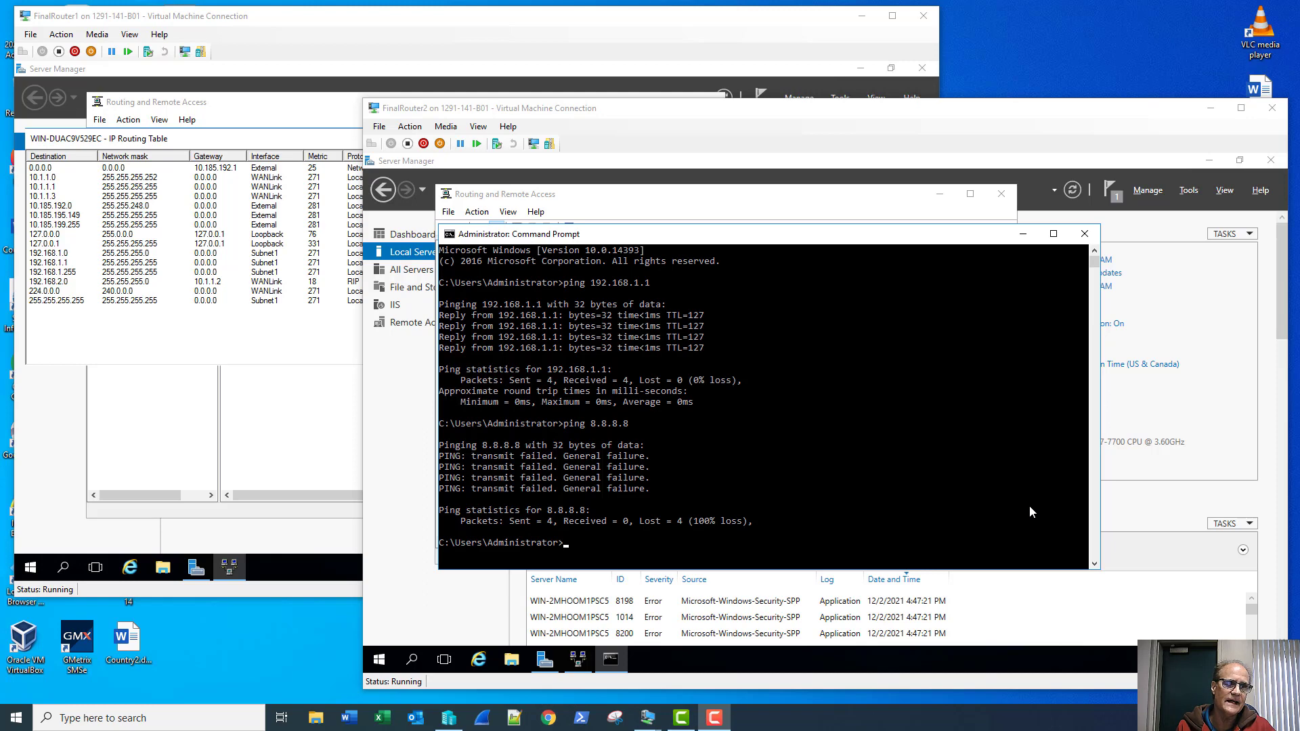
Step: Review FinalRouter2's current IP routing table before adding a route
left_click(433, 20)
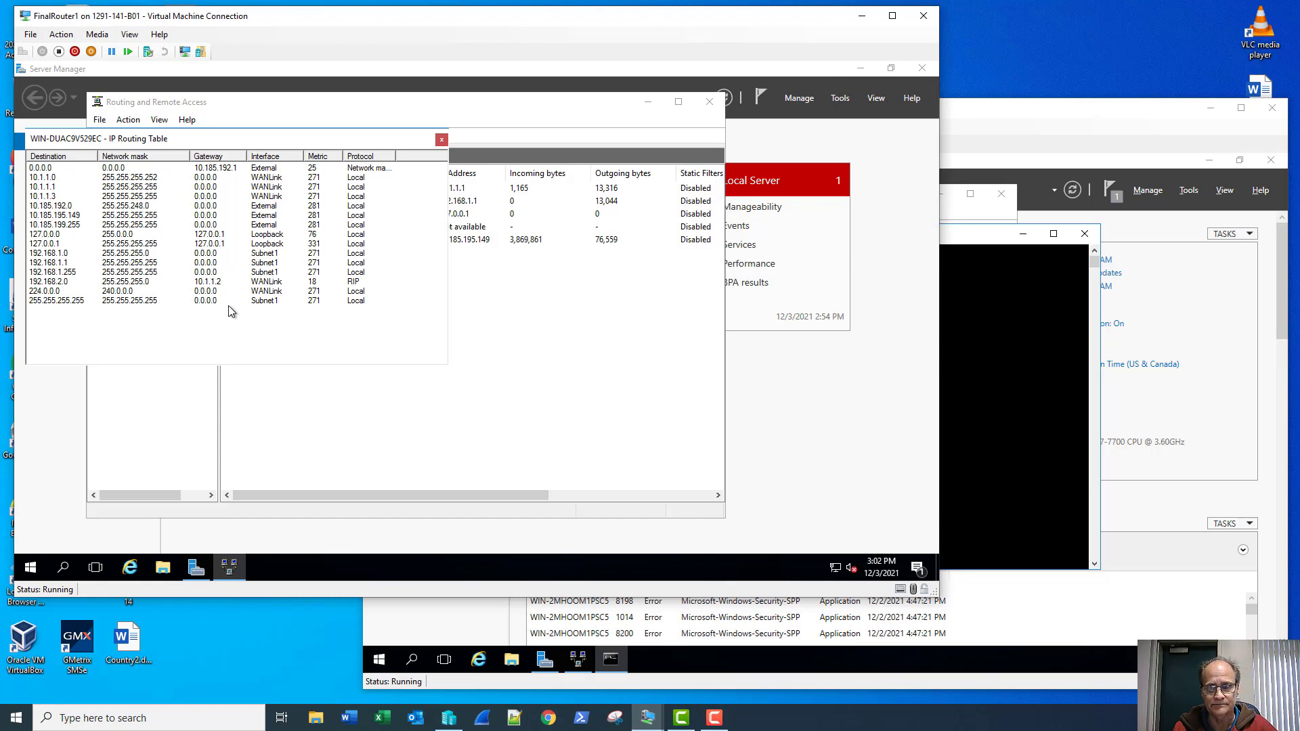
left_click(965, 114)
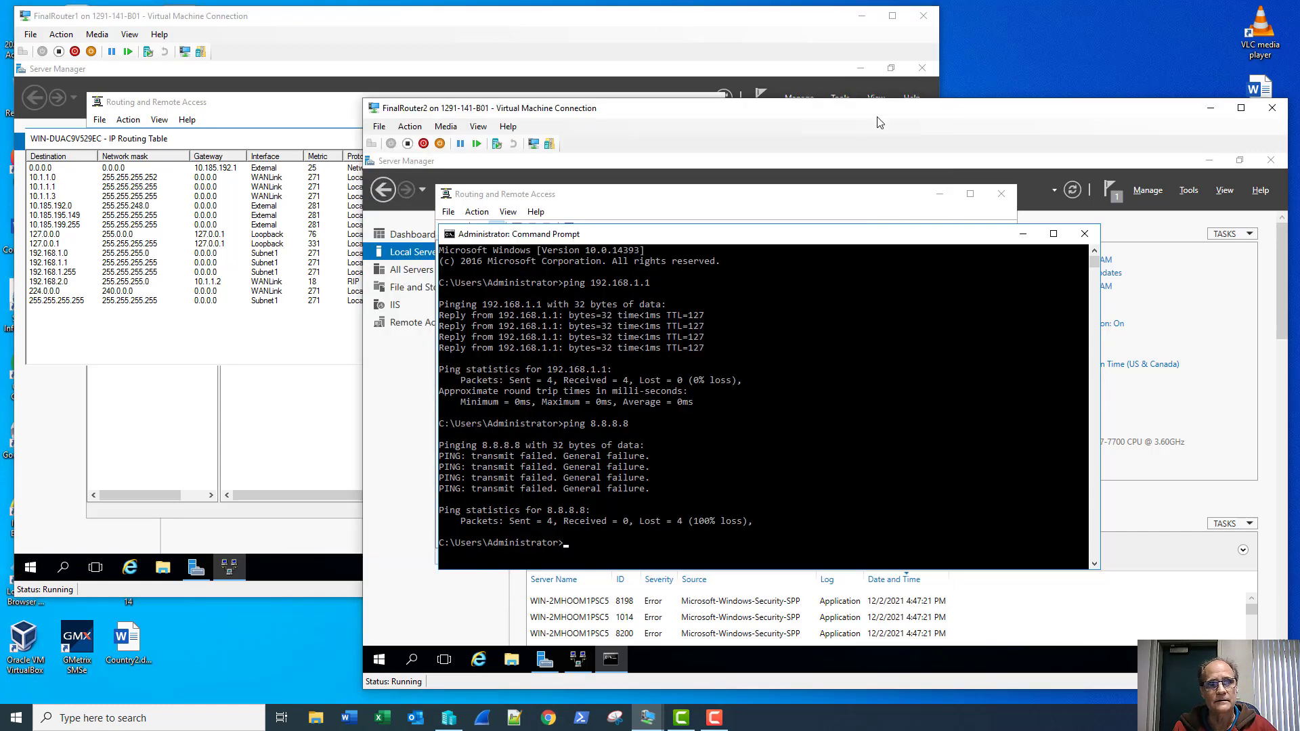
left_click(767, 196)
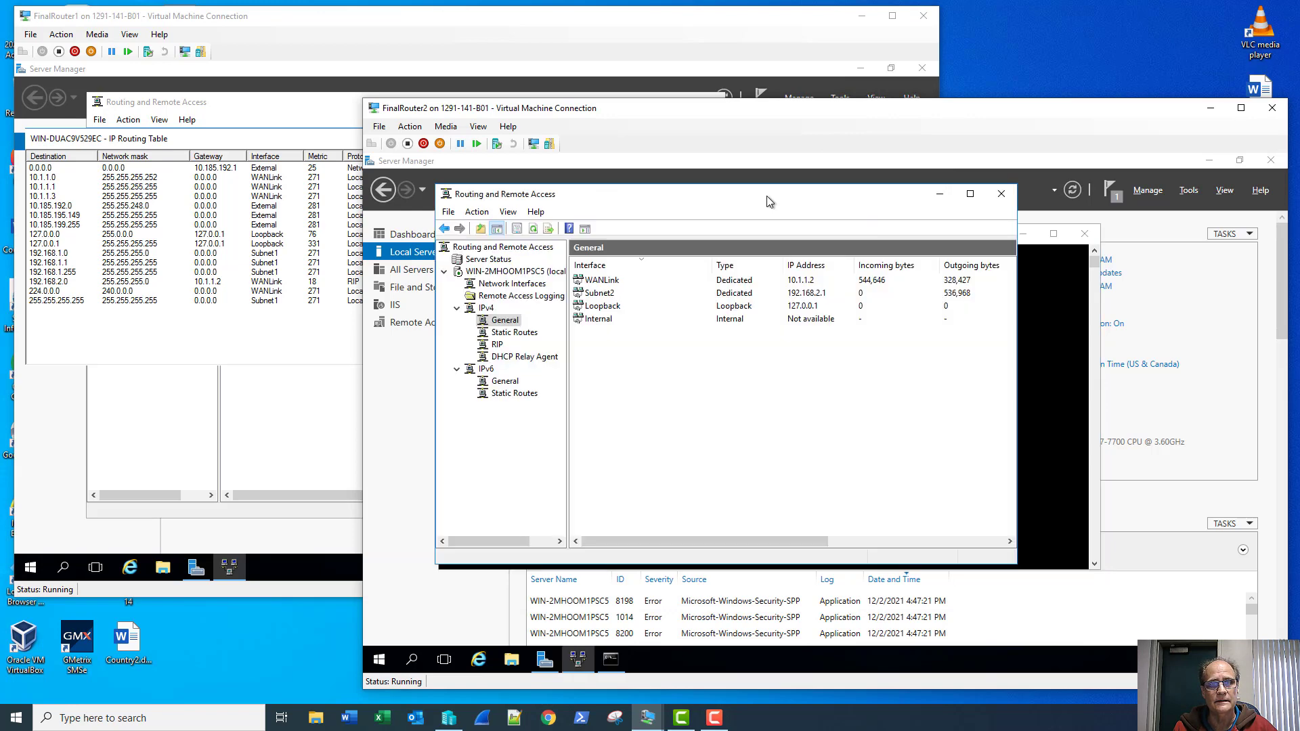
right_click(512, 332)
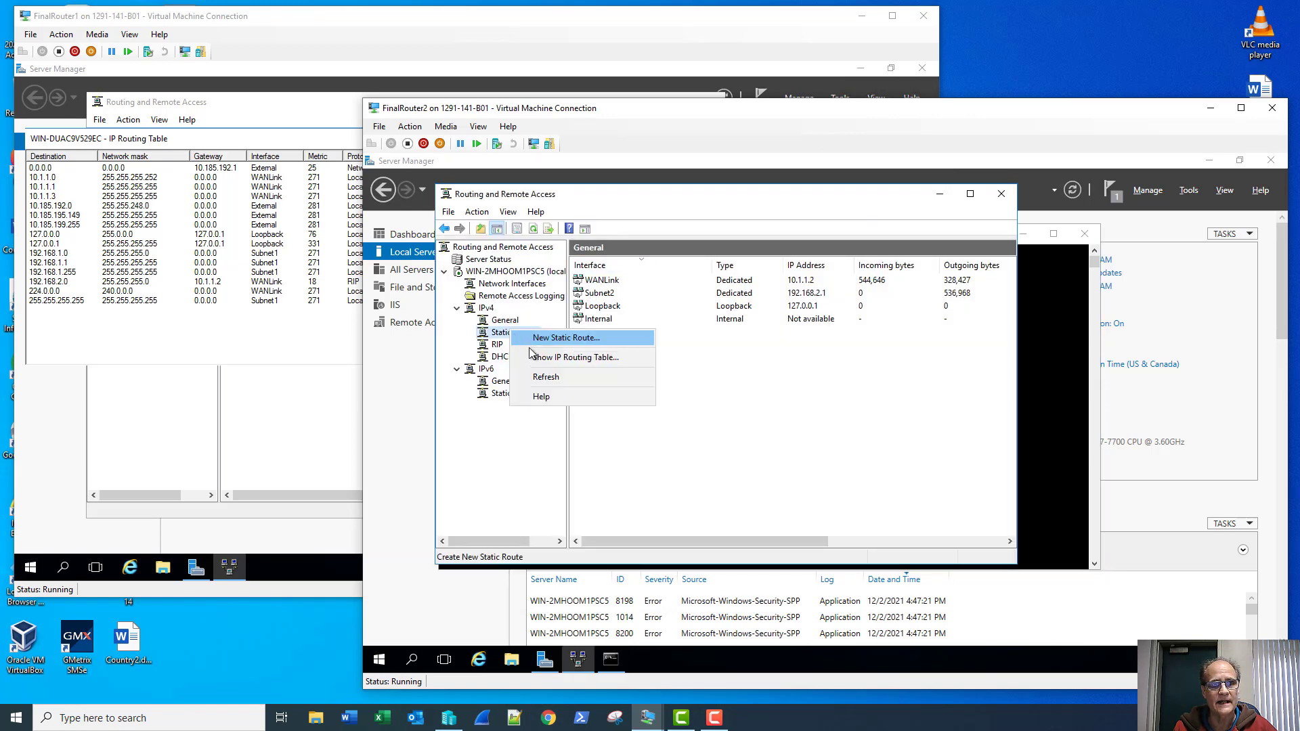
left_click(576, 357)
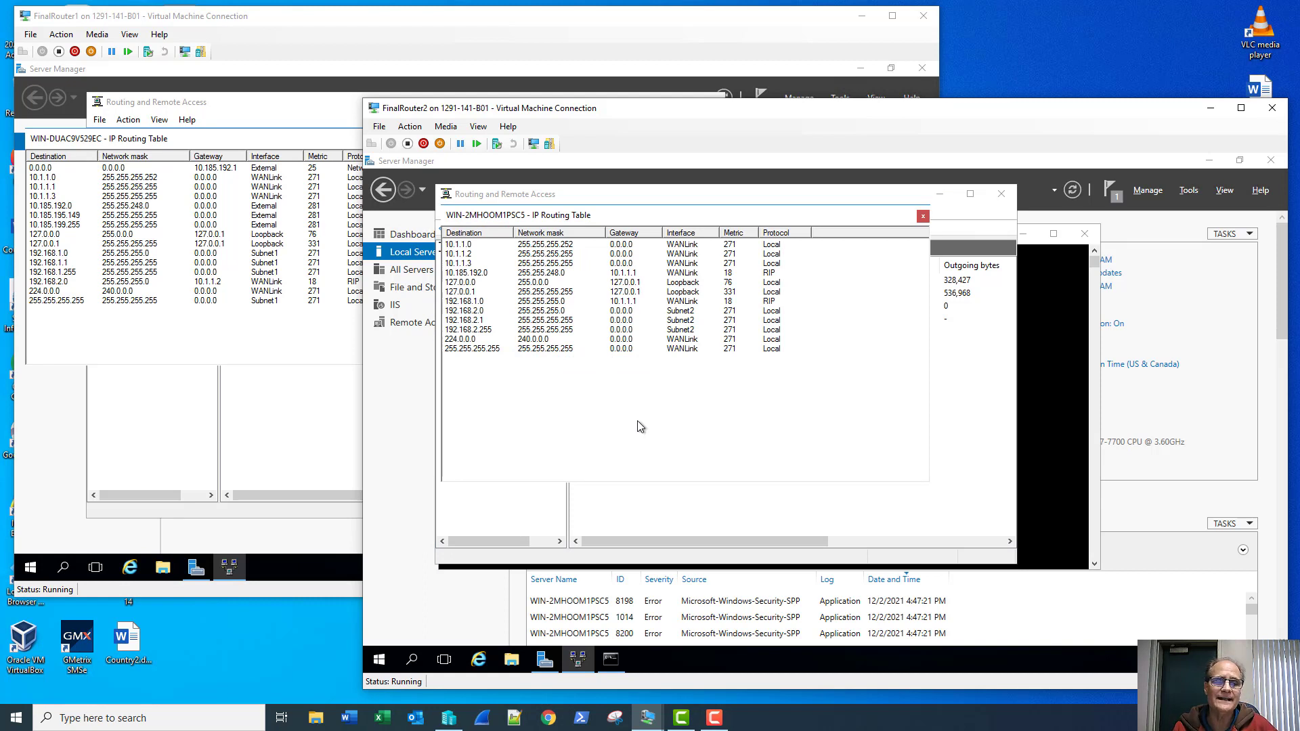
left_click(922, 218)
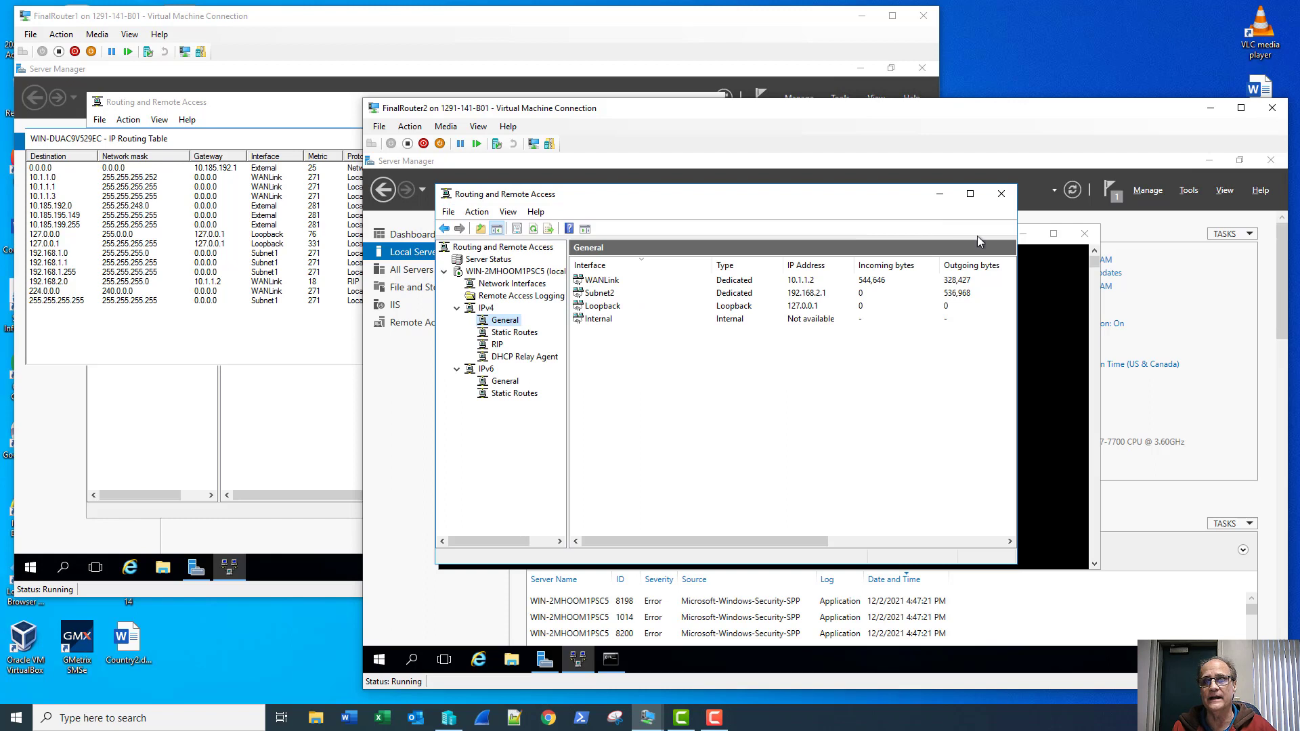
Step: Add a static route 0.0.0.0 mask 0.0.0.0 via gateway 10.1.1.1 on the WANLink interface
left_click(512, 333)
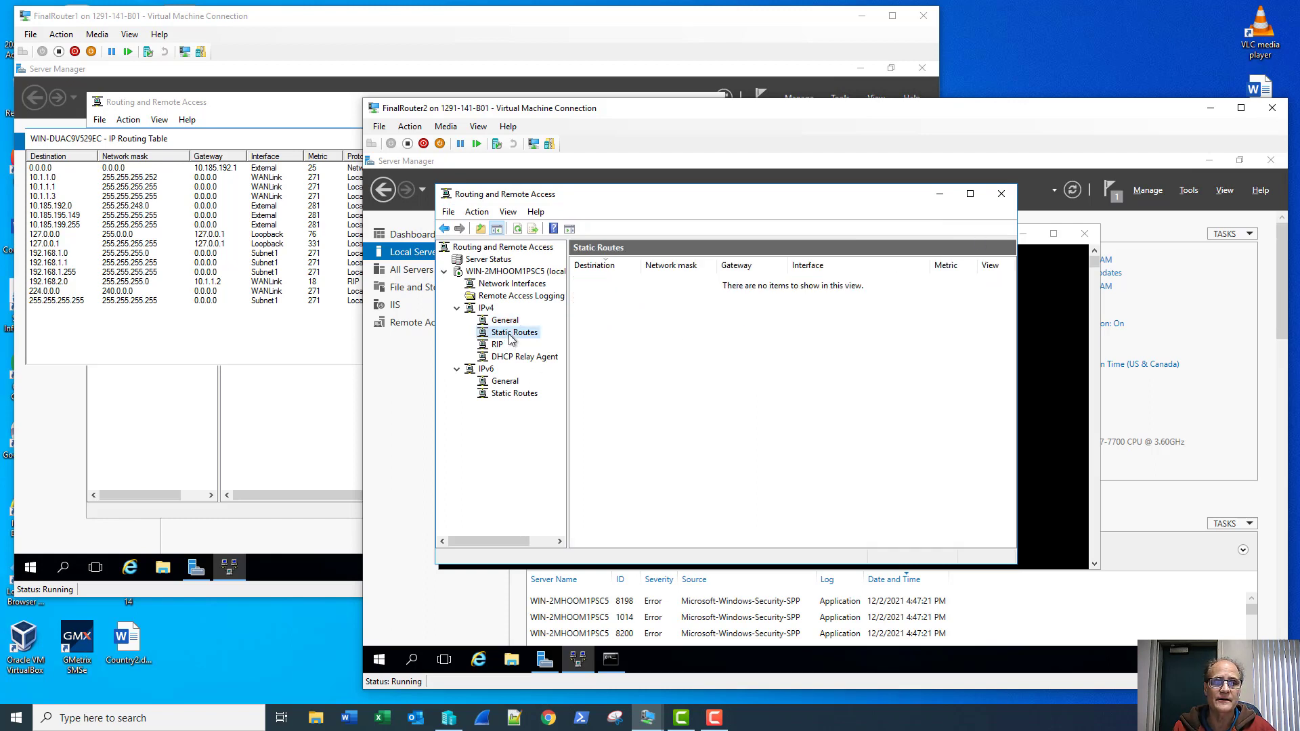
right_click(510, 334)
left_click(556, 343)
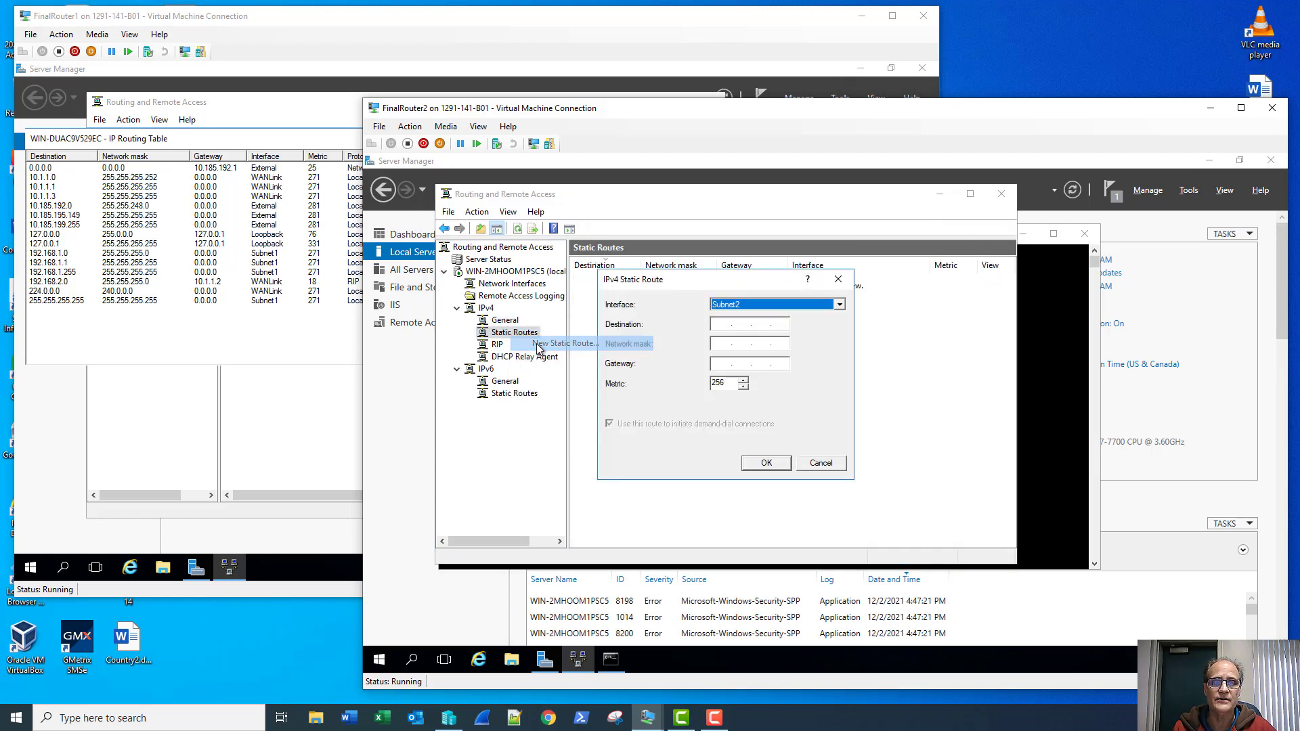
left_click(839, 306)
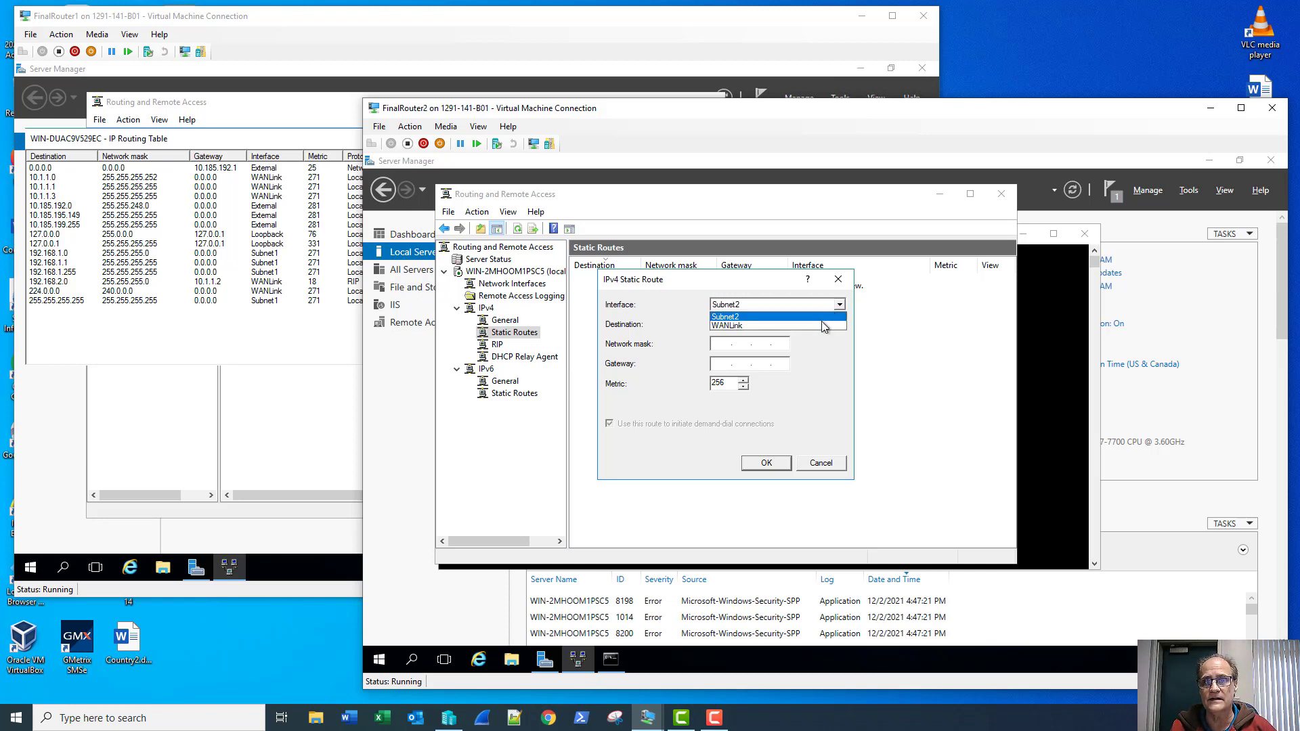
left_click(820, 326)
left_click(722, 326)
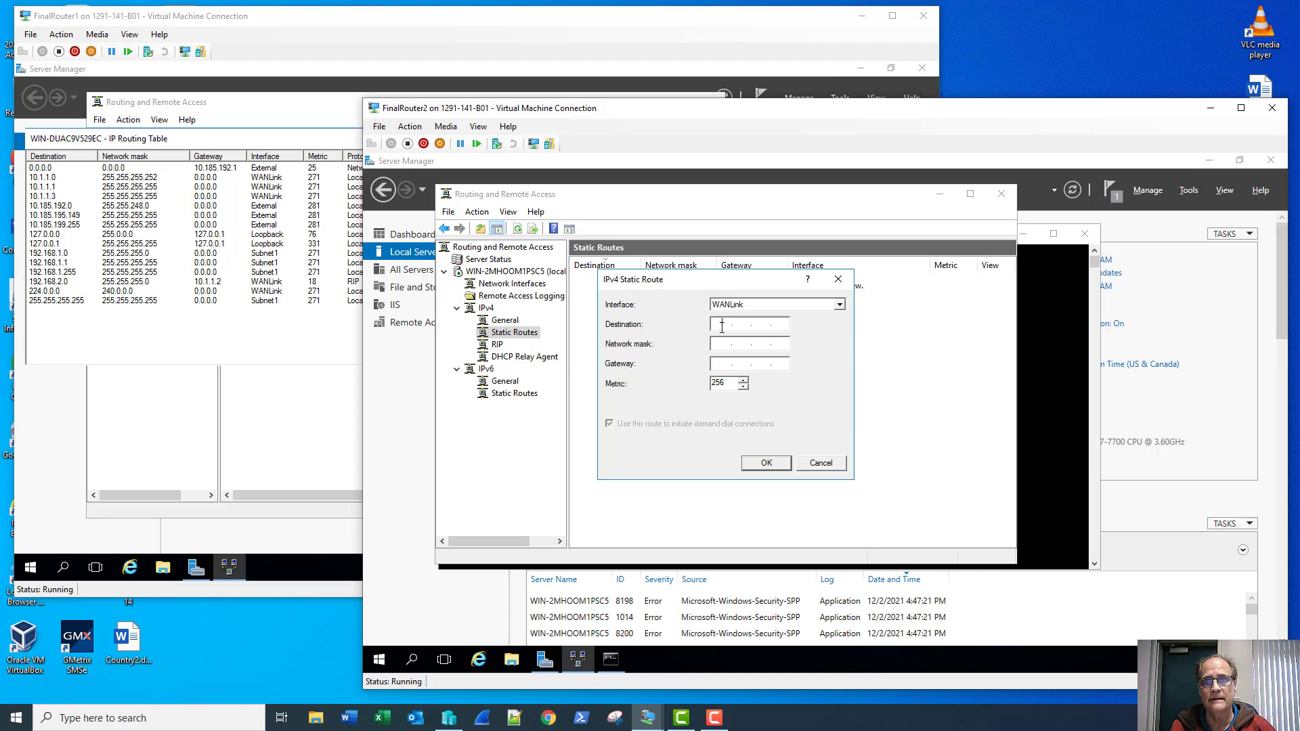
type("0")
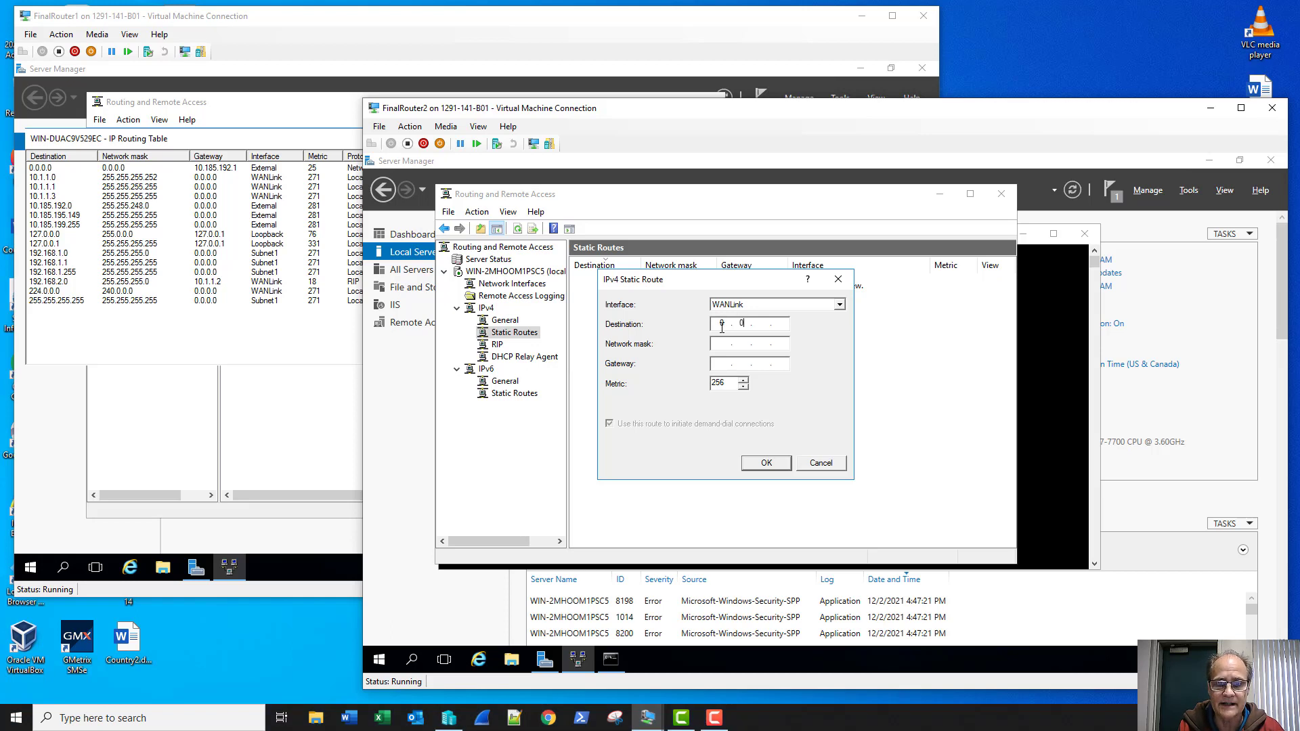
type(".0.0.0")
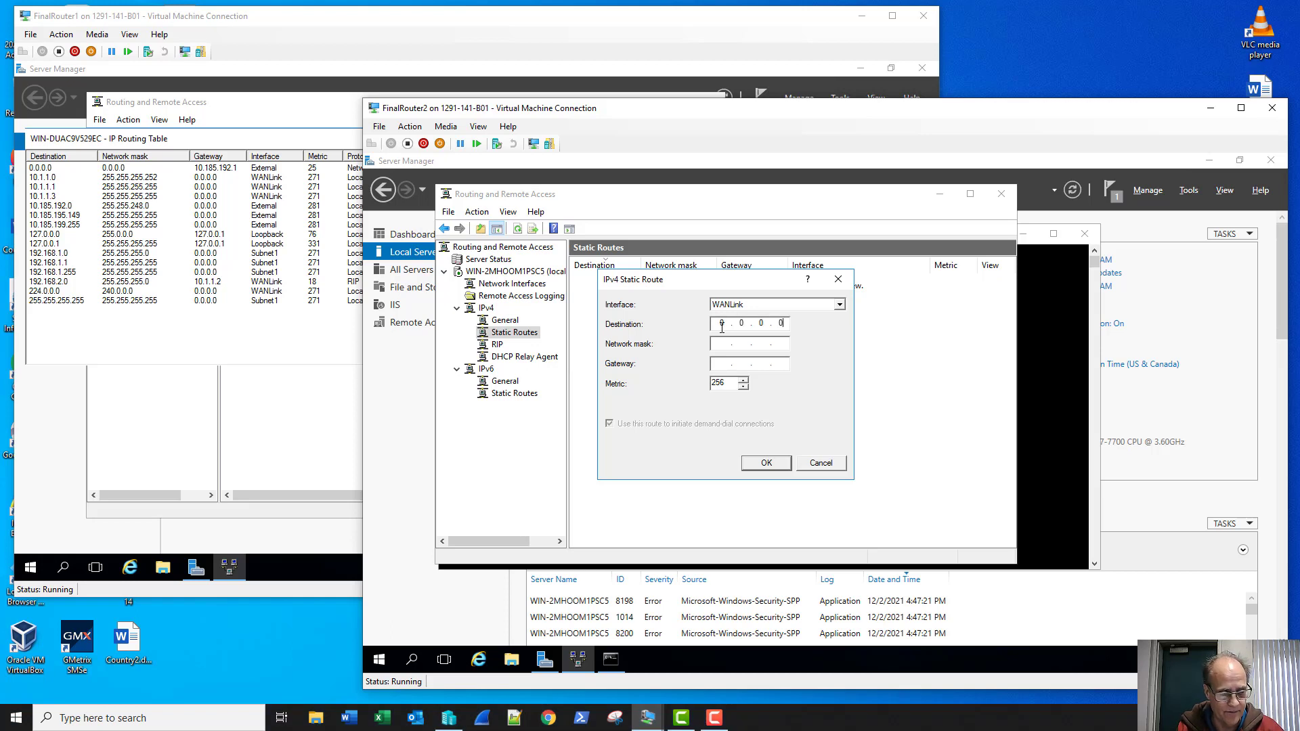
type("0")
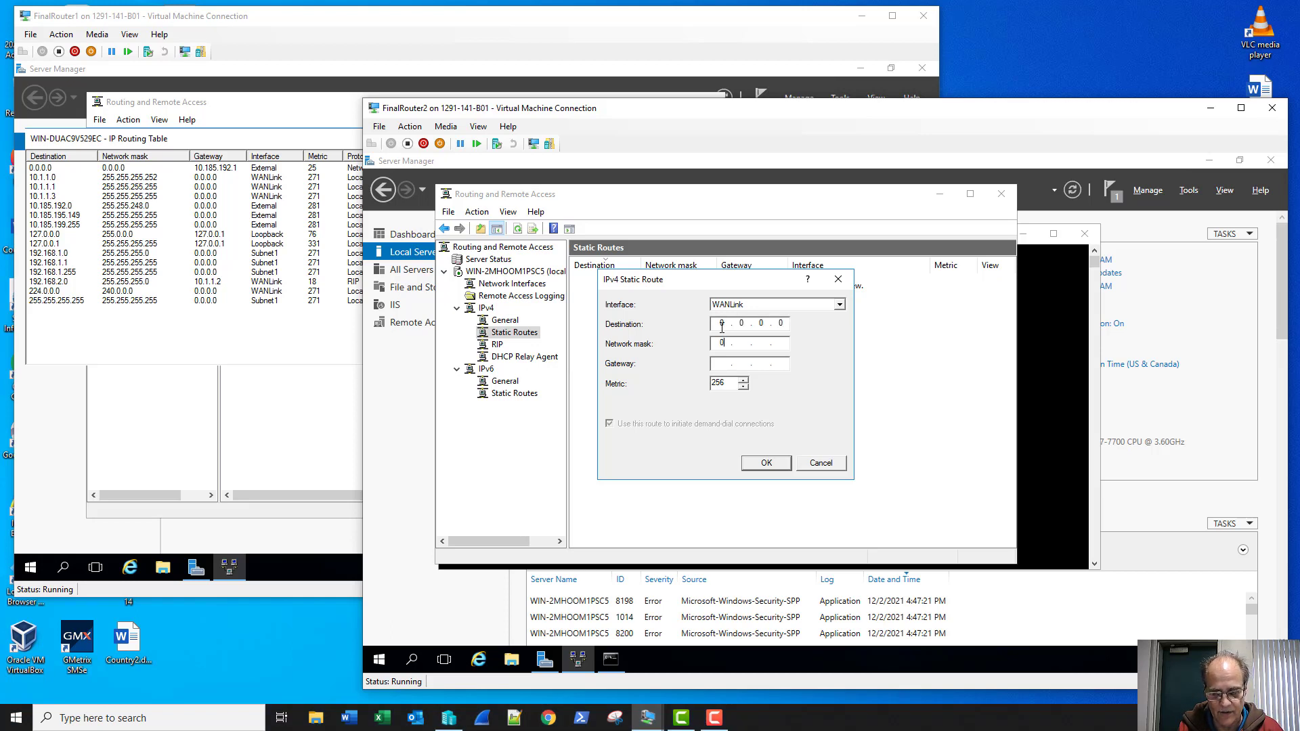
type(".0.0.0")
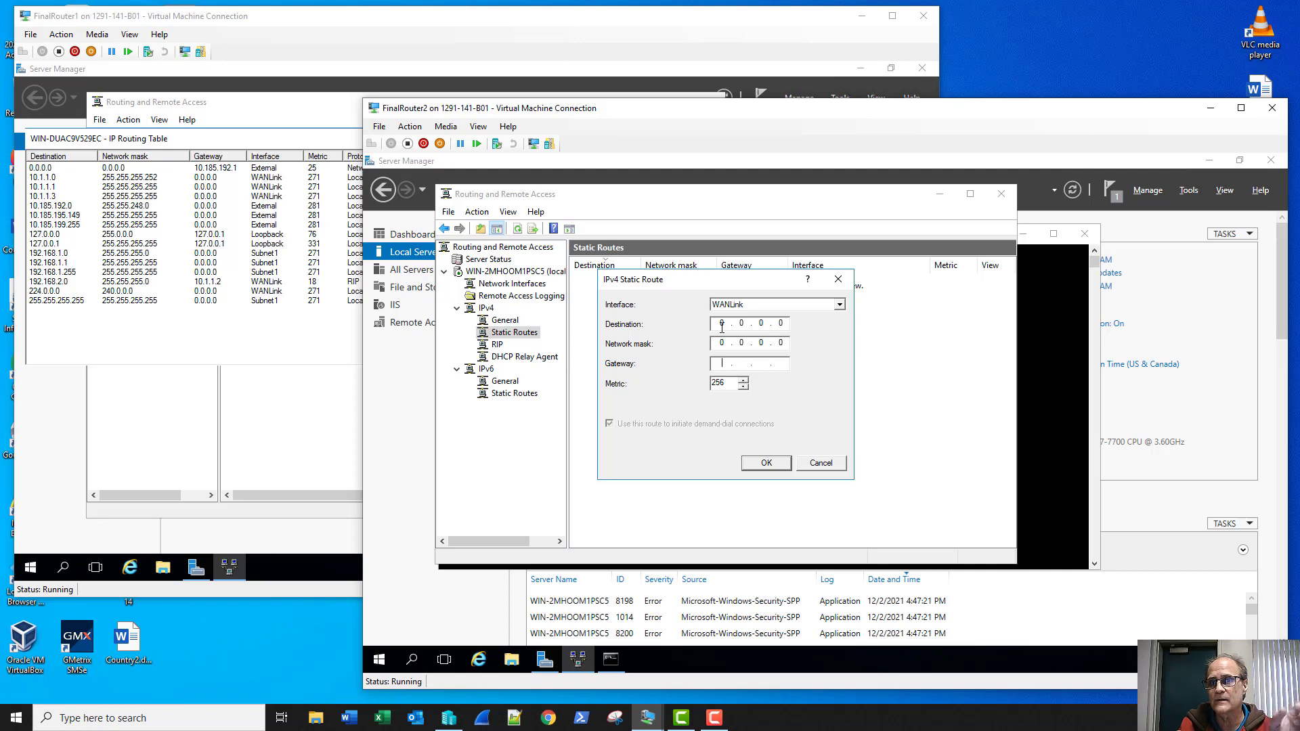
type("10.1.1.1")
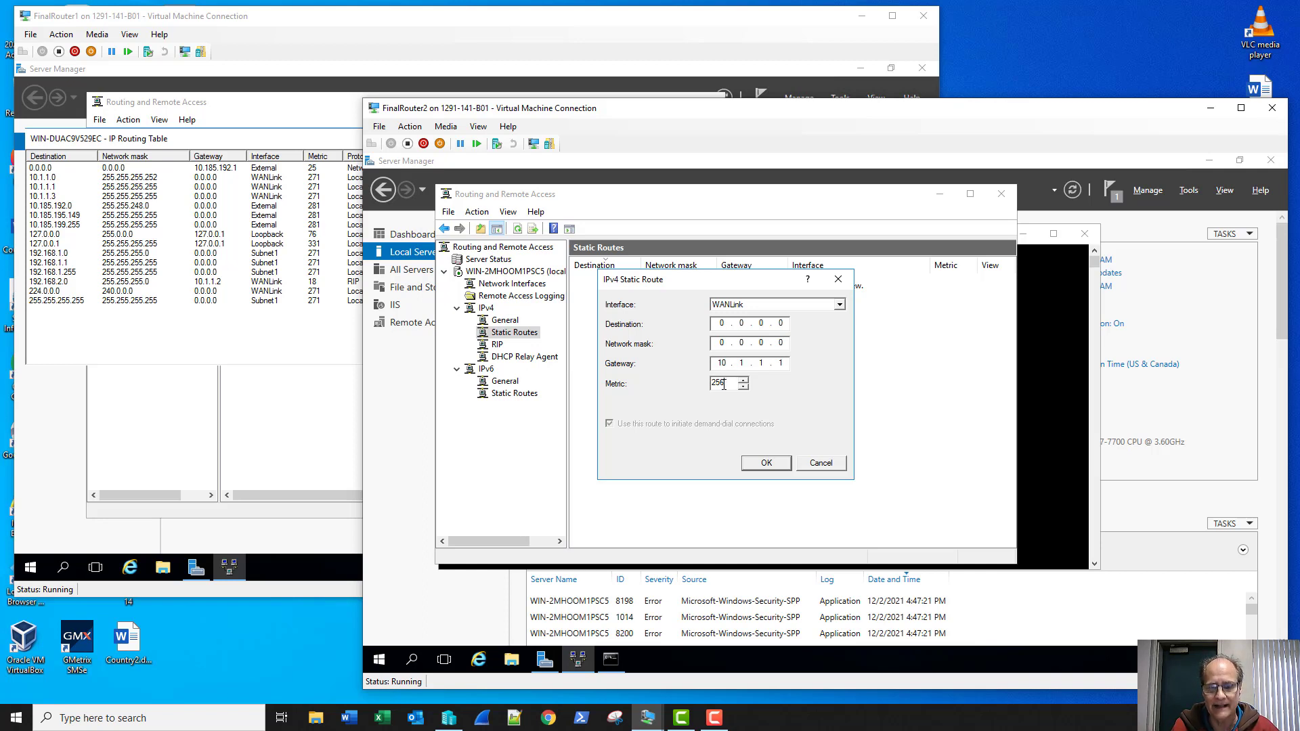
left_click(758, 463)
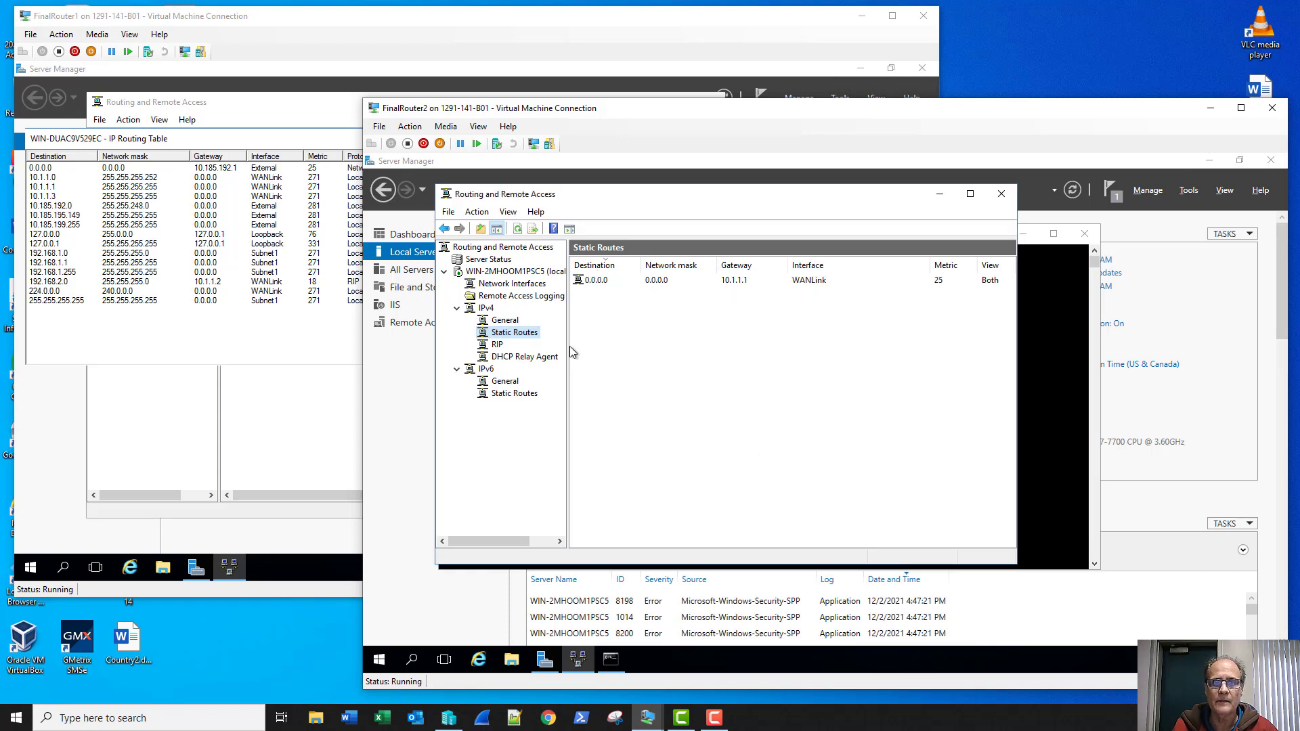
Step: Confirm the default route in FinalRouter2's routing table and rerun ping 8.8.8.8
right_click(513, 332)
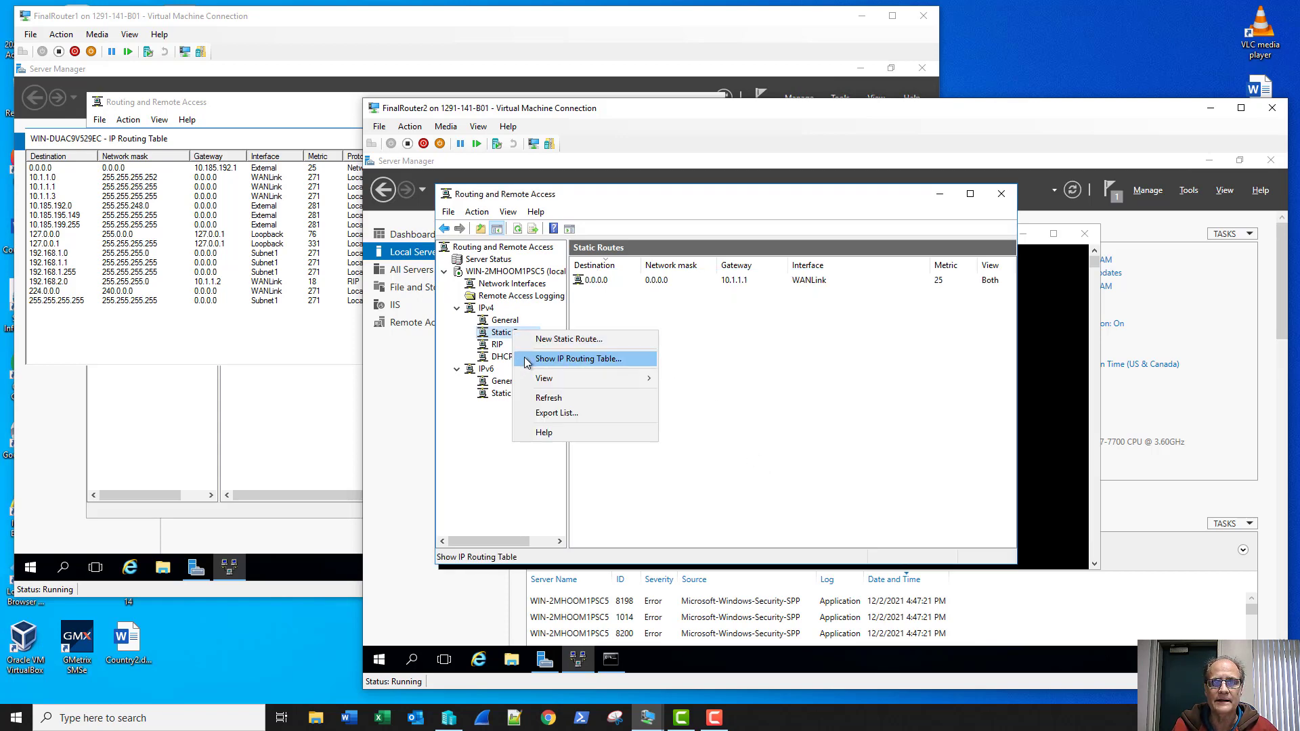
left_click(578, 359)
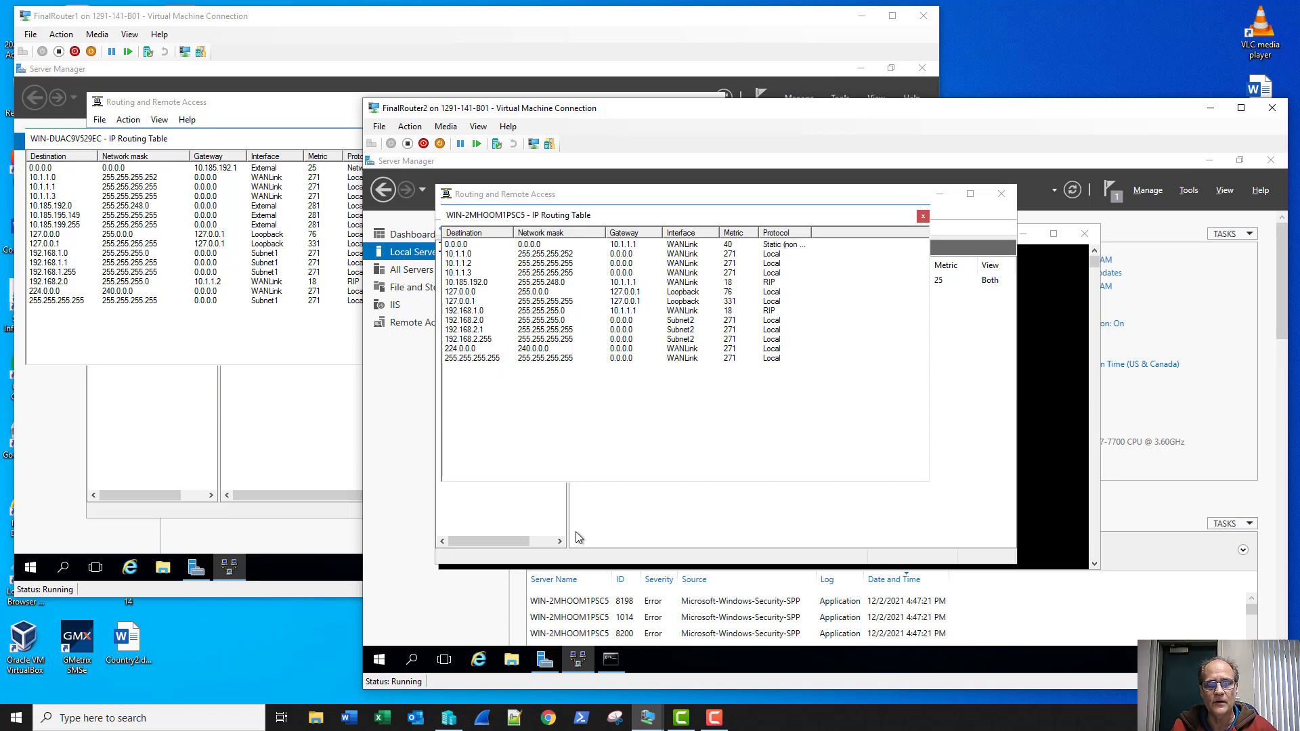
left_click(608, 666)
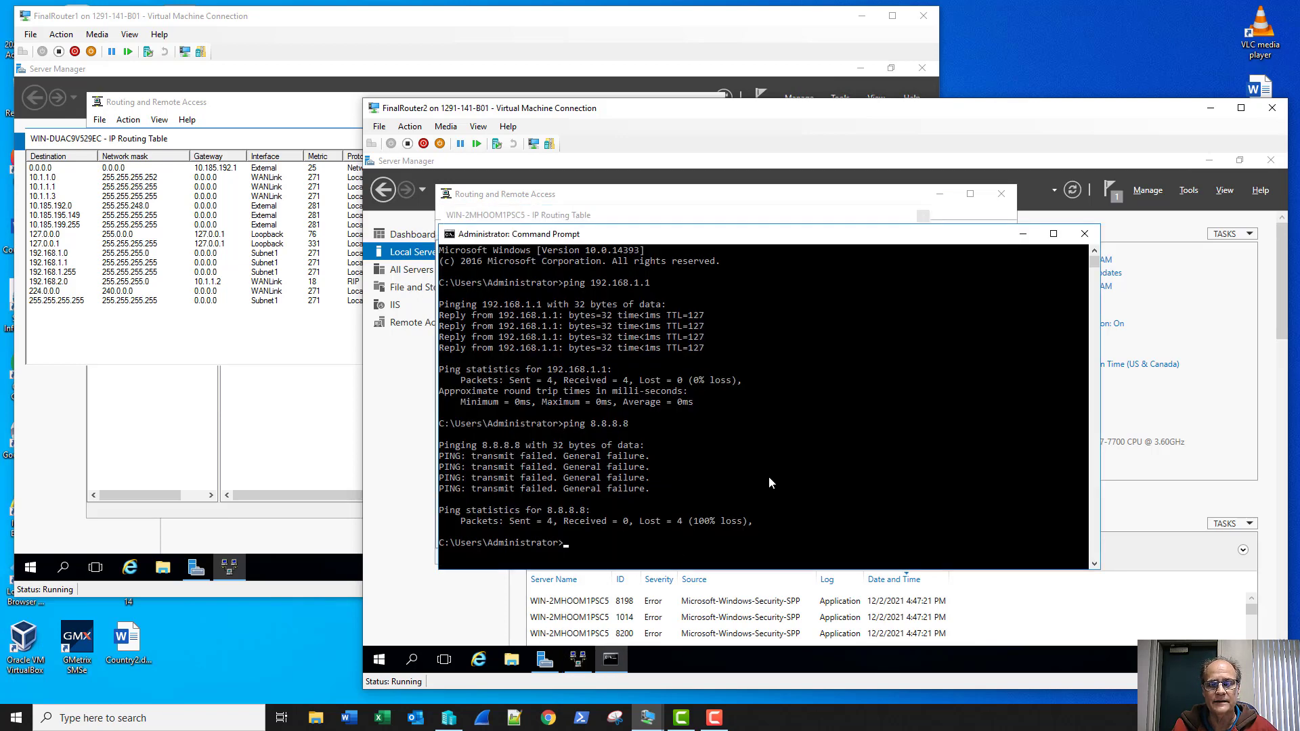
key("Up")
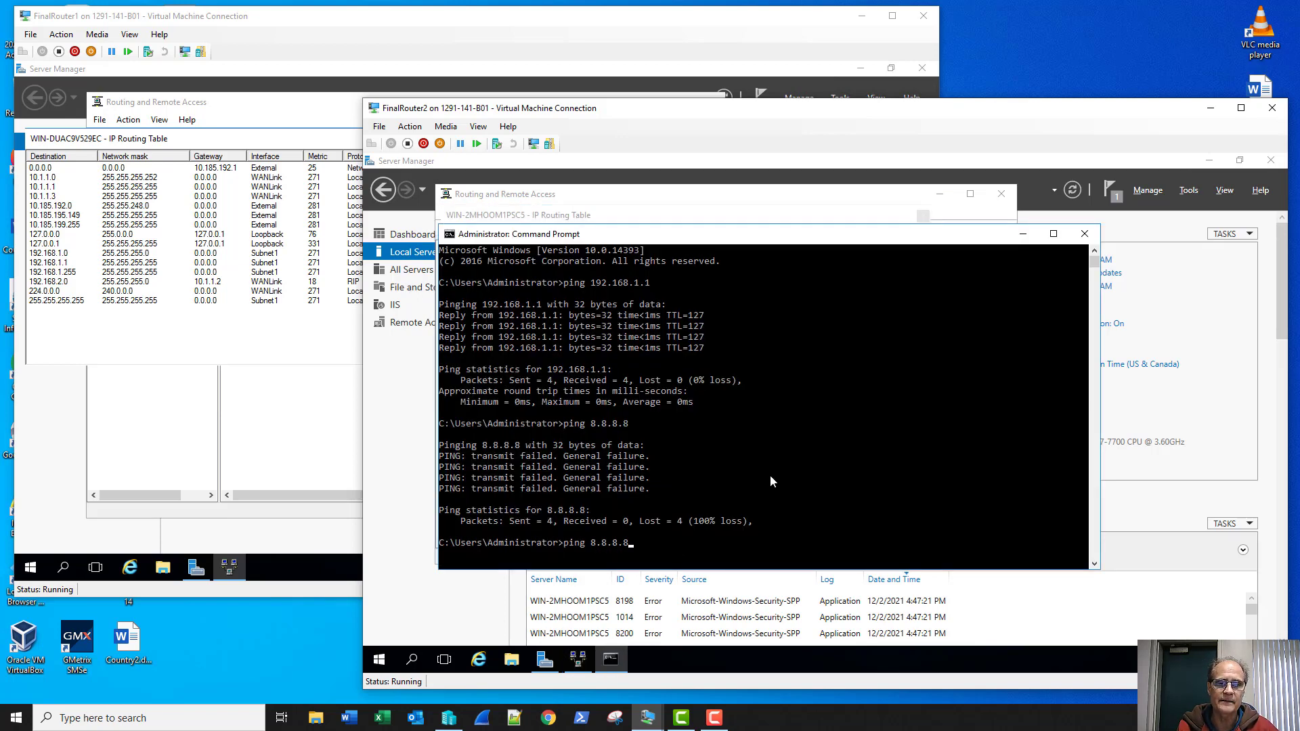
key("Return")
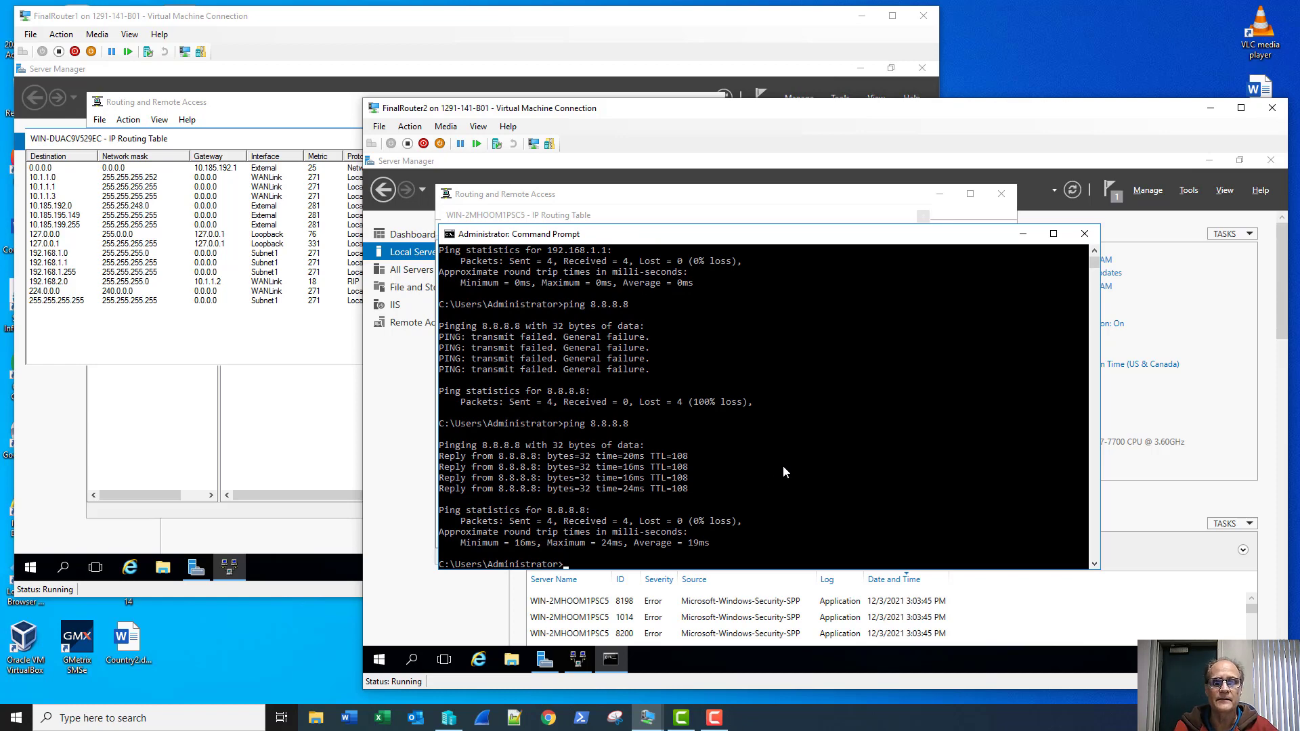
Step: Close the Command Prompt, both routing table views, and both FinalRouter connection windows
left_click(1085, 235)
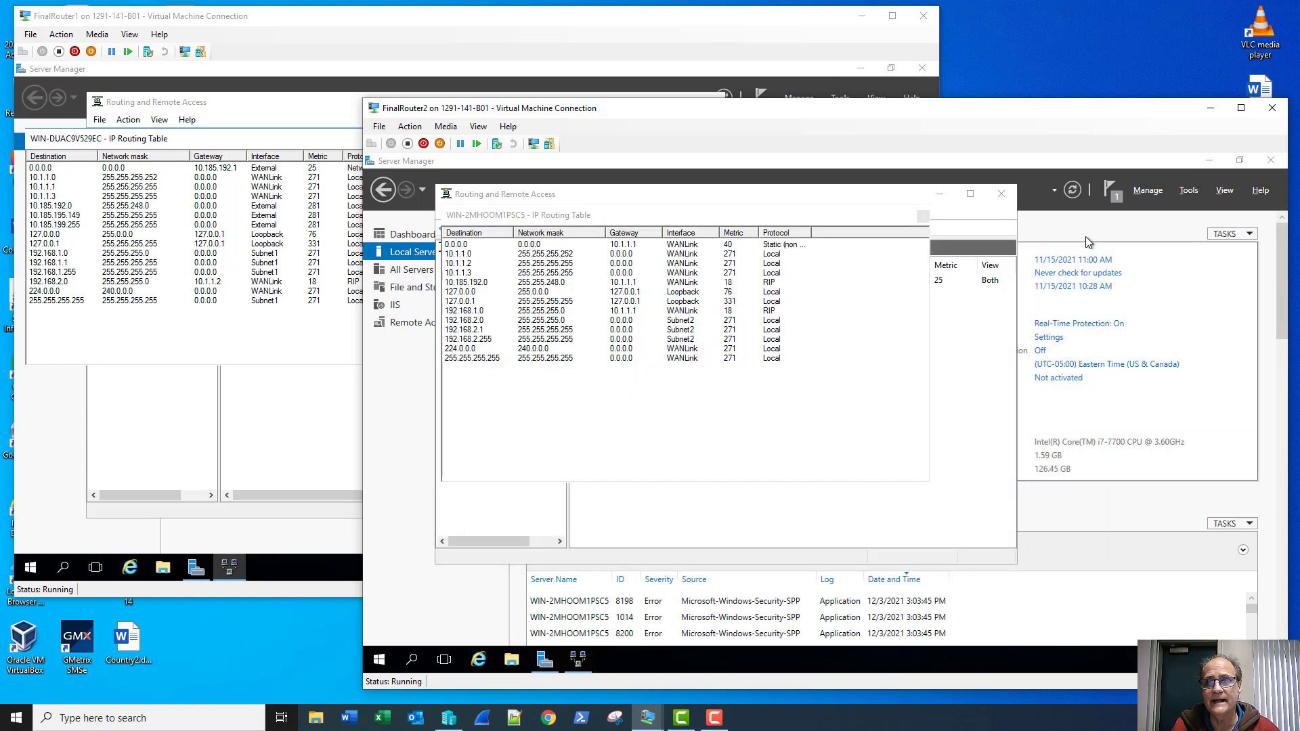
left_click(923, 217)
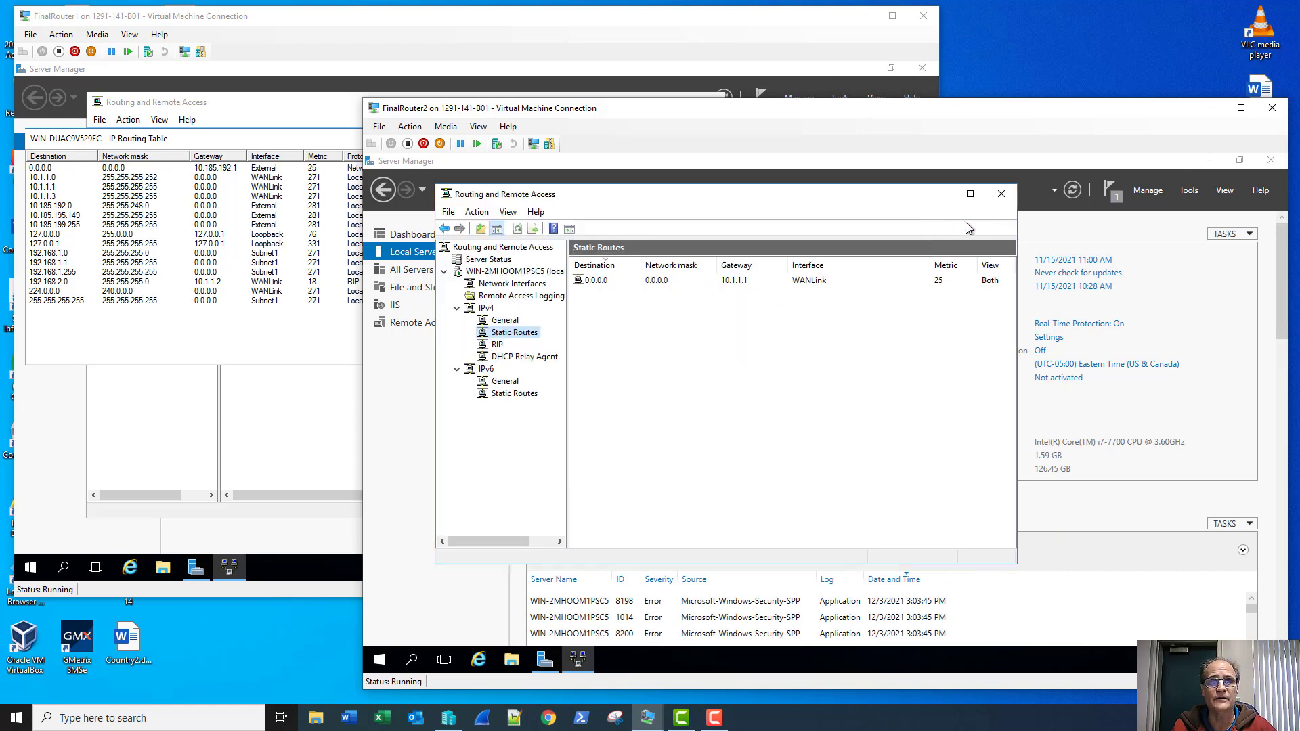
left_click(302, 137)
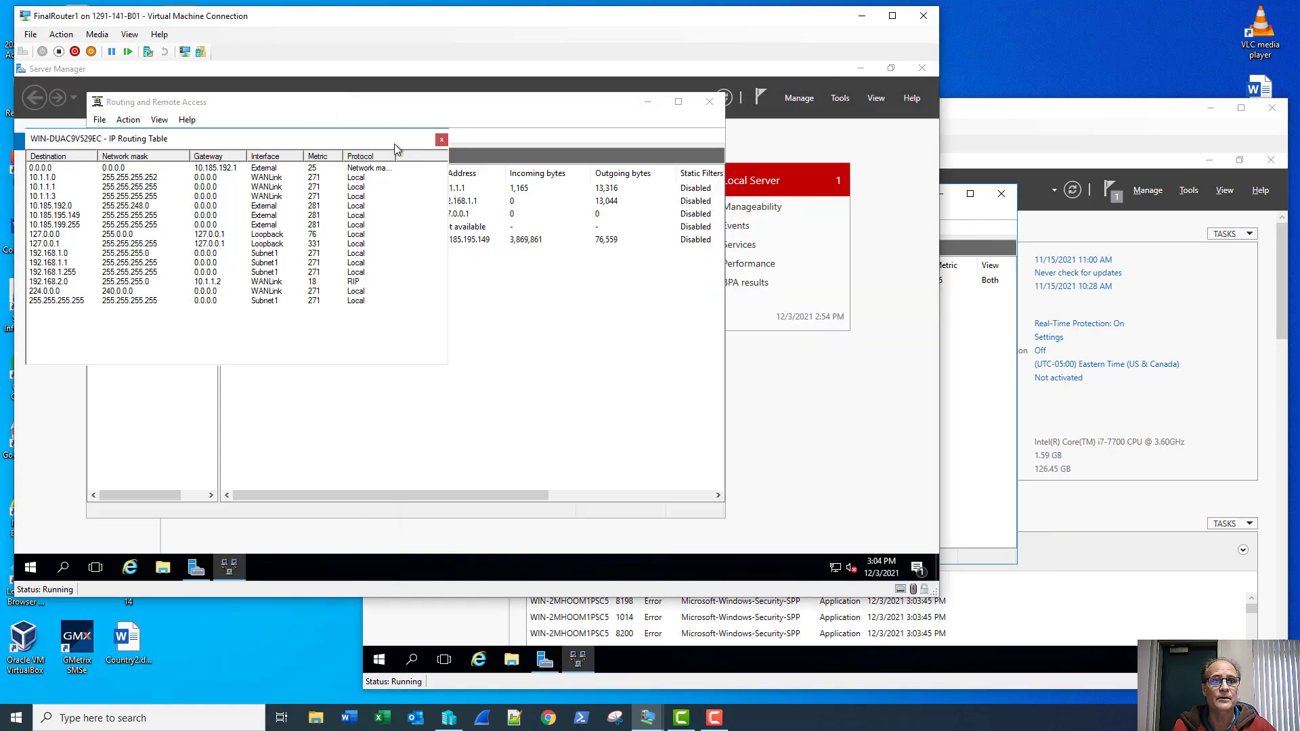
left_click(441, 138)
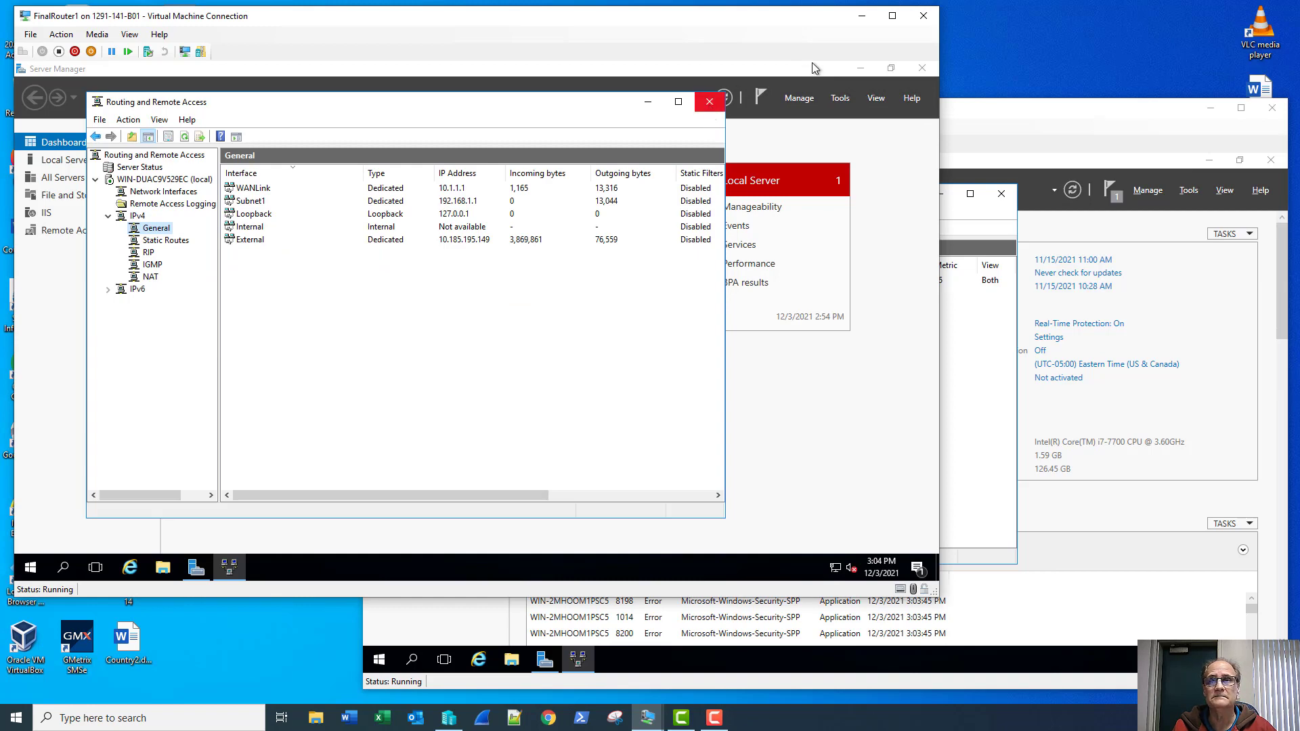
left_click(924, 16)
left_click(1273, 107)
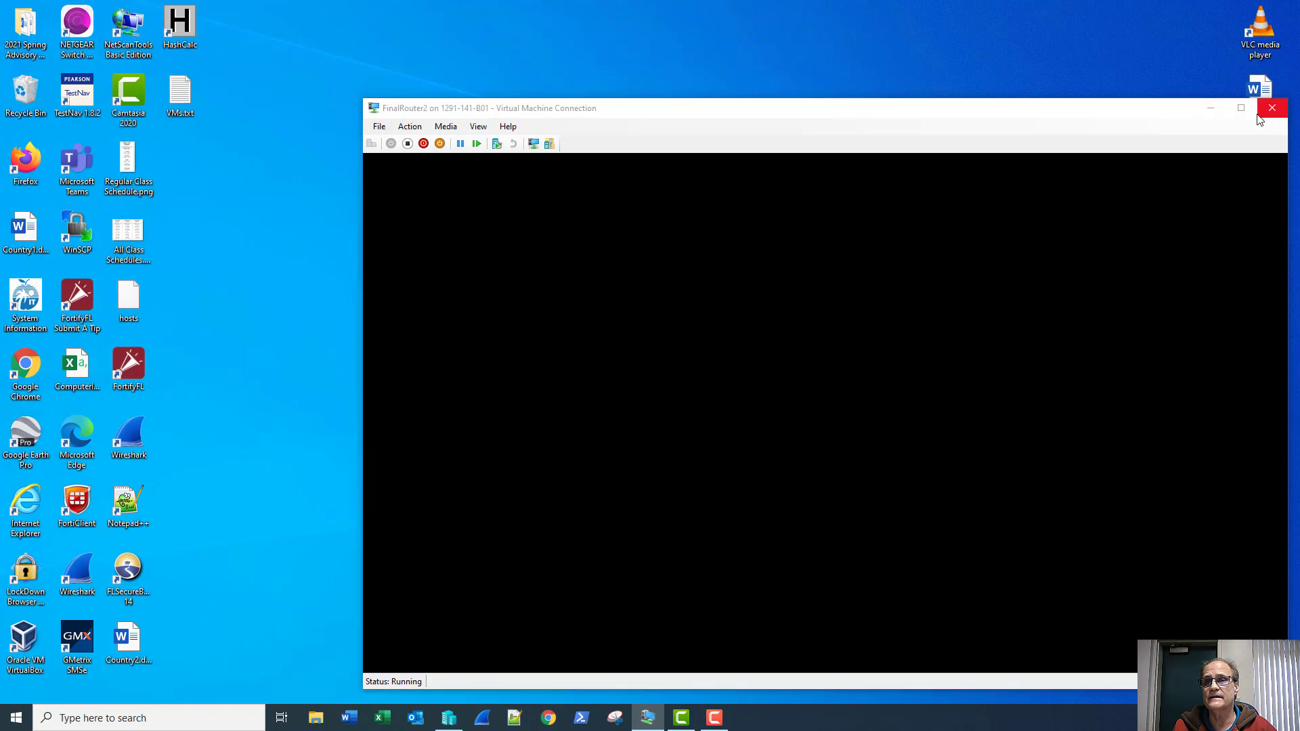
Step: Connect to and start FinalDC1, then move its console window aside
left_click(453, 719)
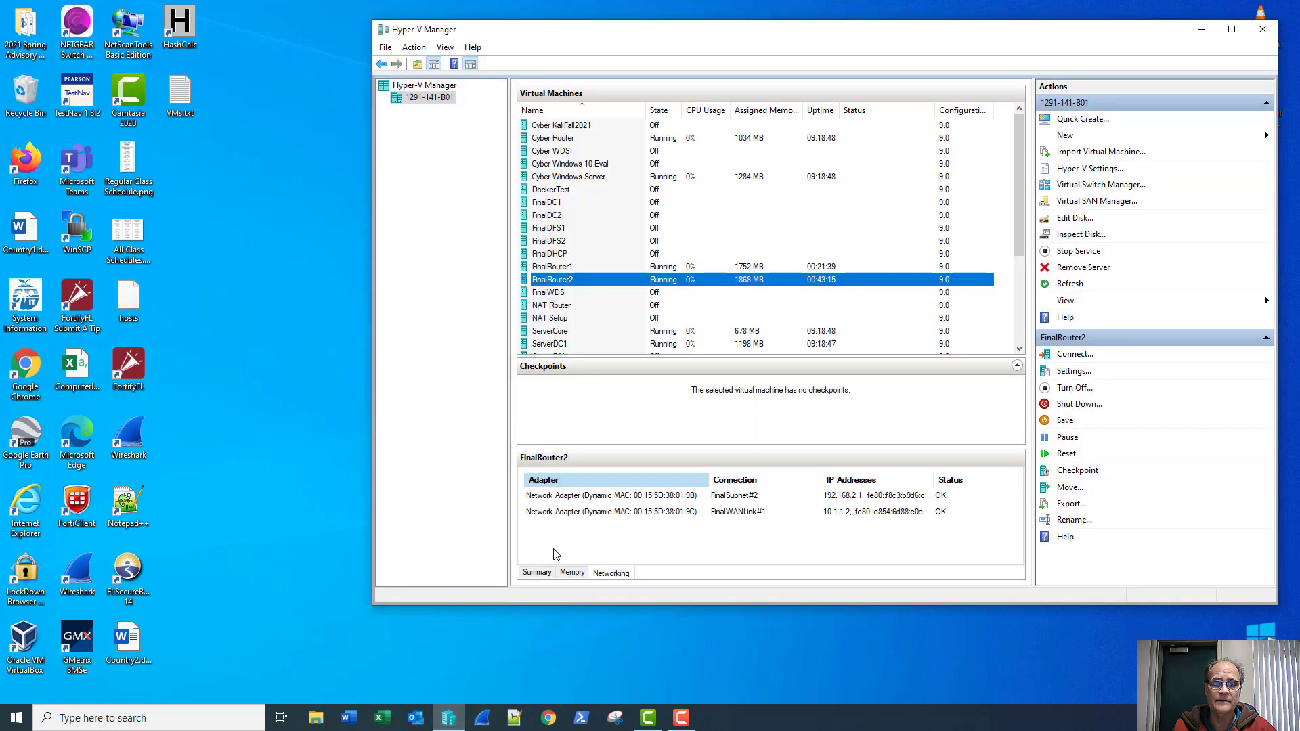
double_click(550, 203)
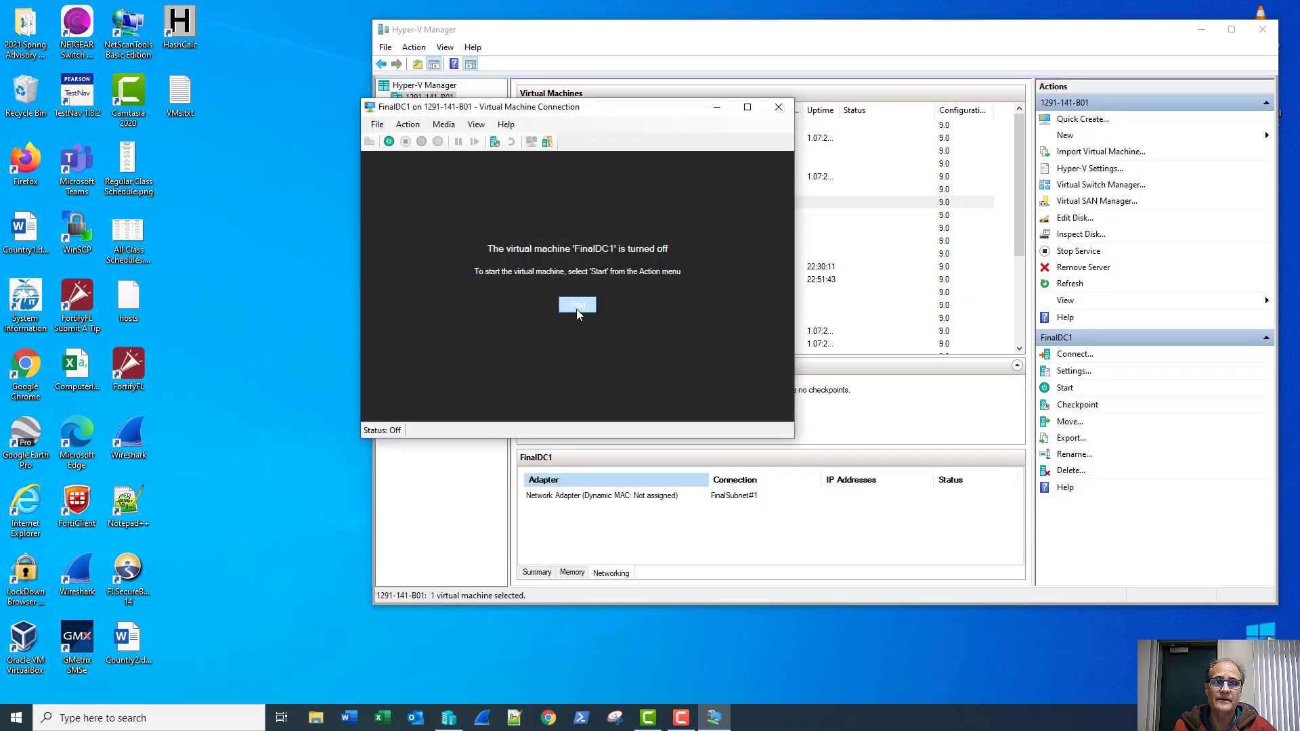
left_click(577, 306)
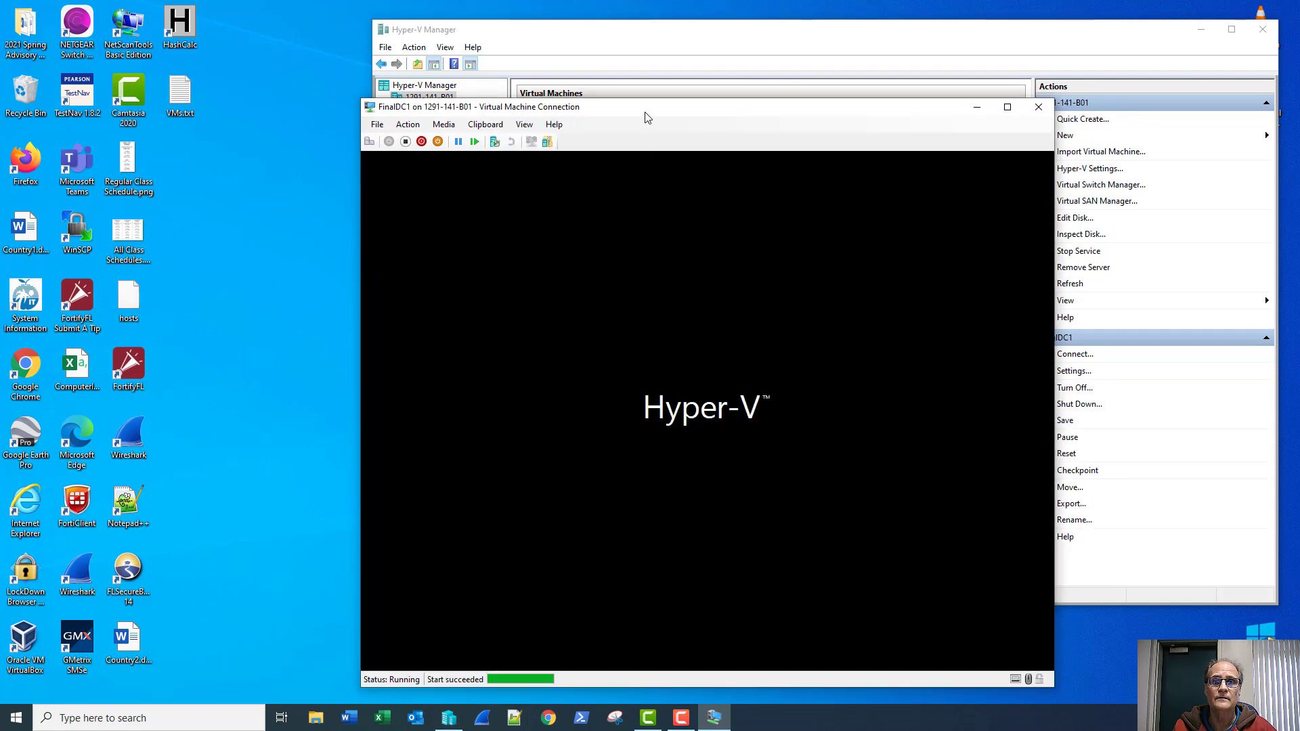
left_click_drag(647, 118, 306, 45)
Step: Connect to and start FinalDC2, positioning its console window beside FinalDC1's
left_click(765, 46)
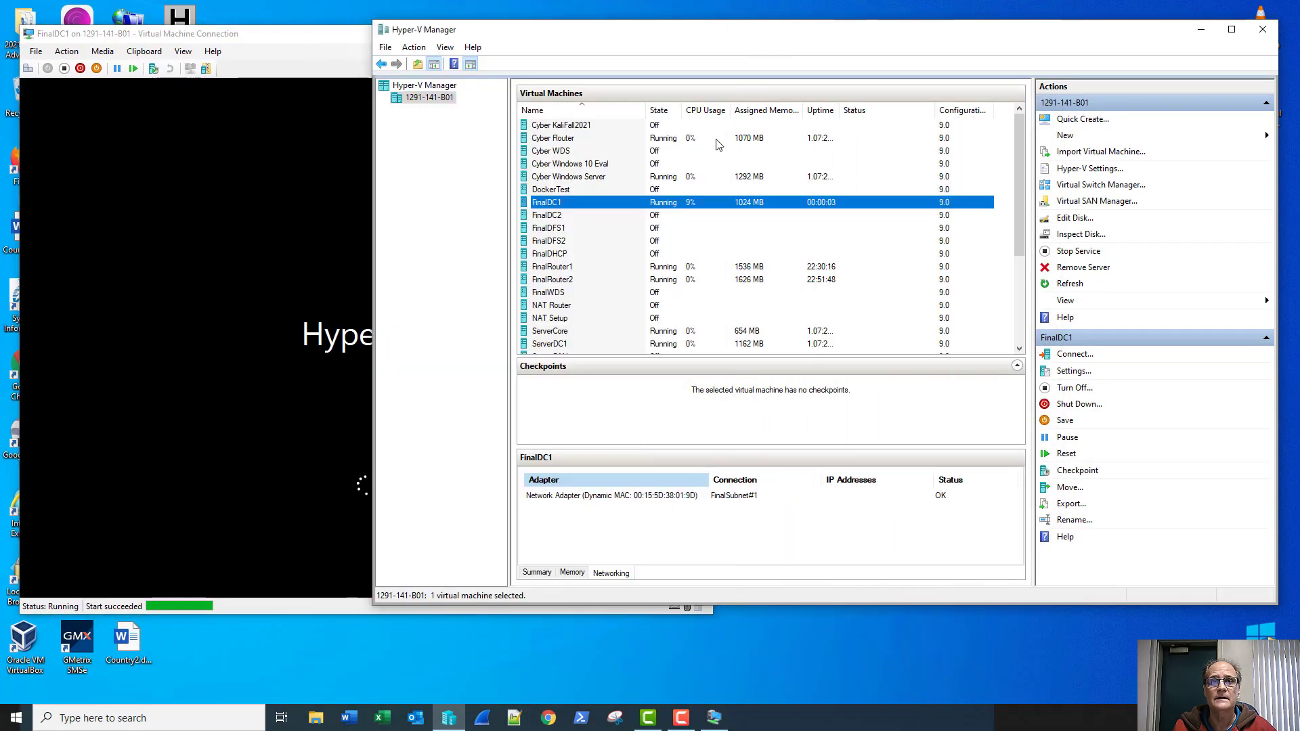
left_click(607, 216)
double_click(608, 216)
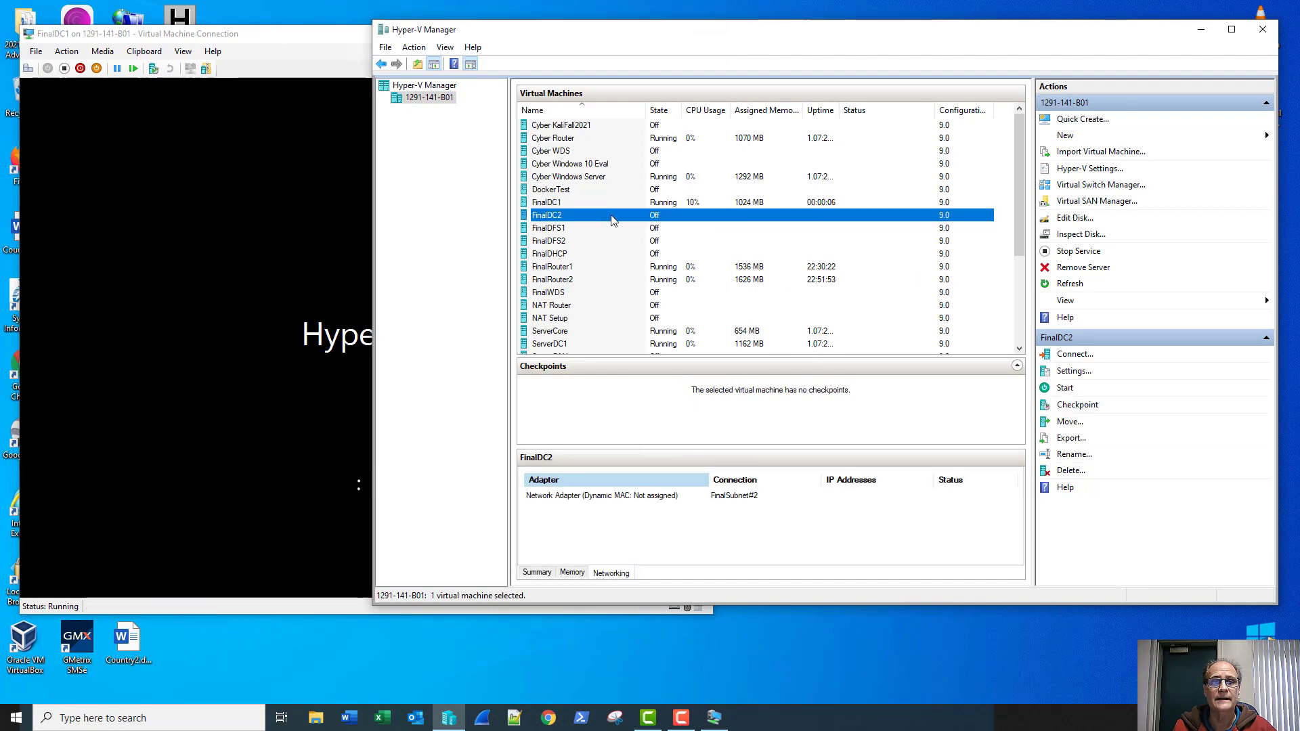
left_click(577, 305)
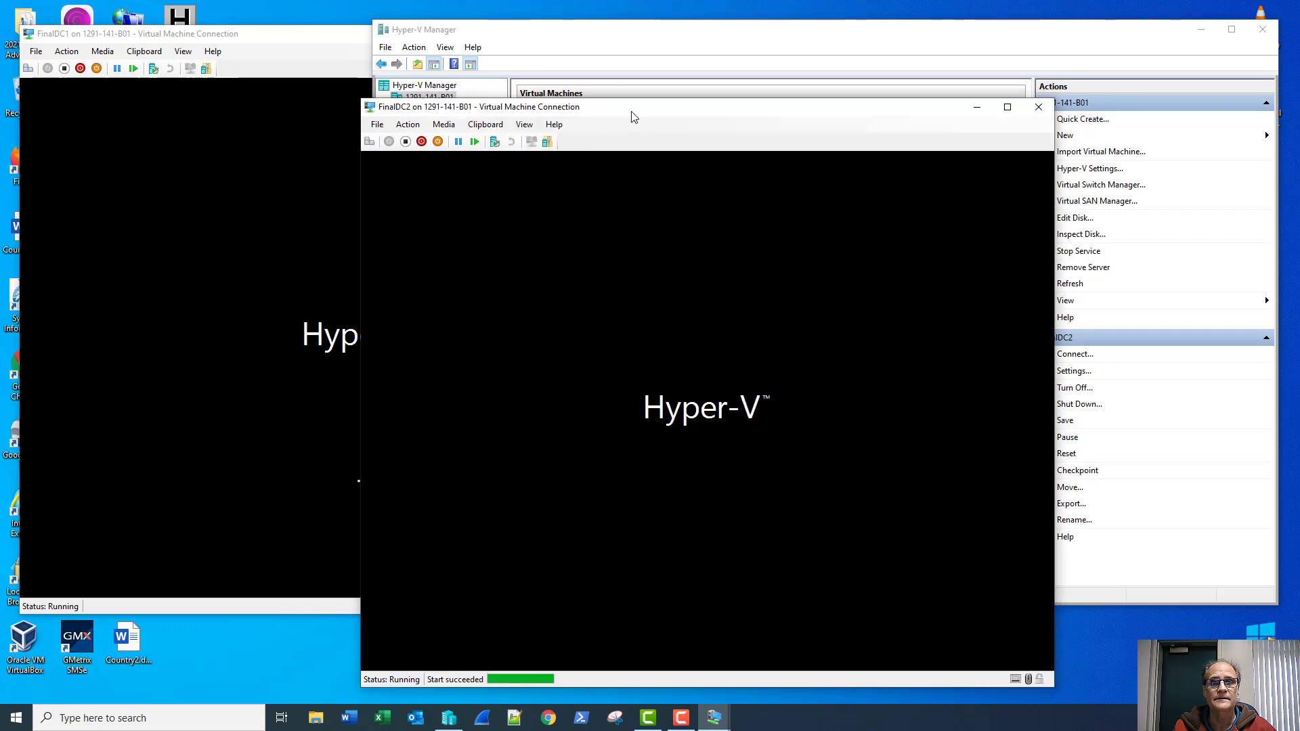
left_click_drag(633, 112, 571, 86)
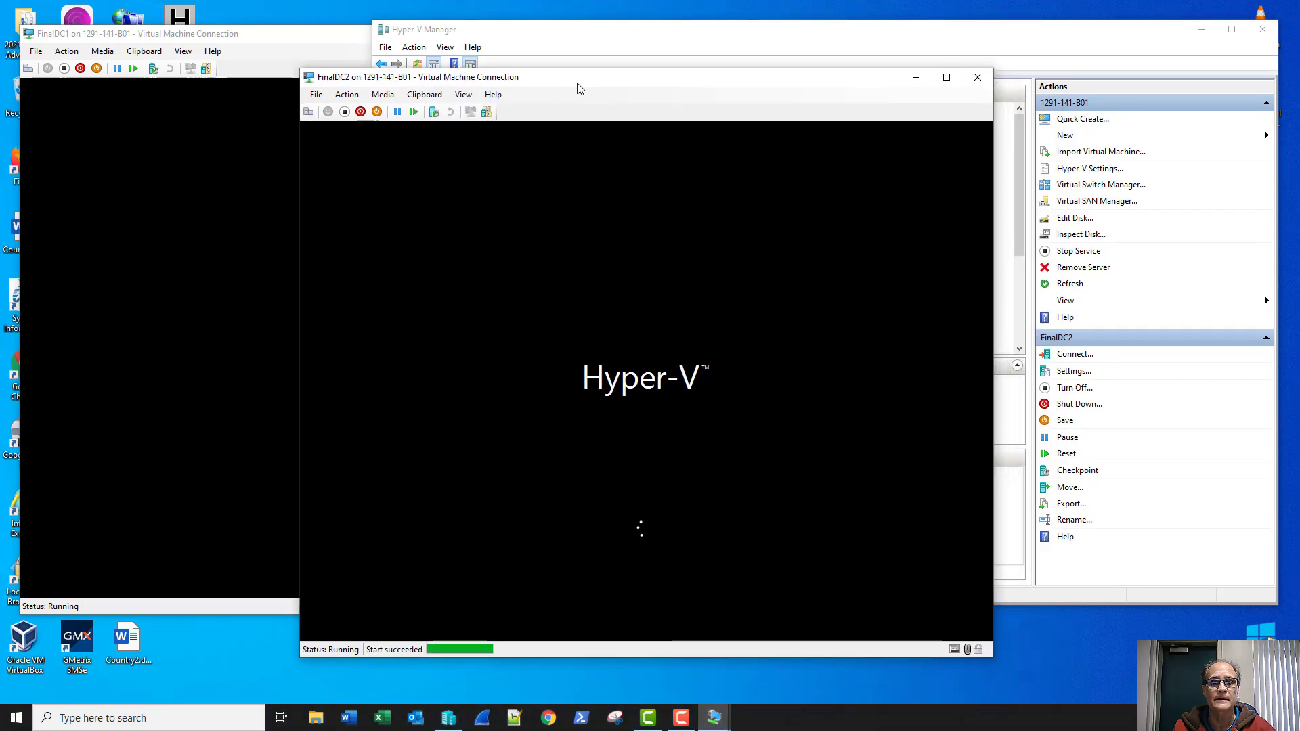
left_click(635, 46)
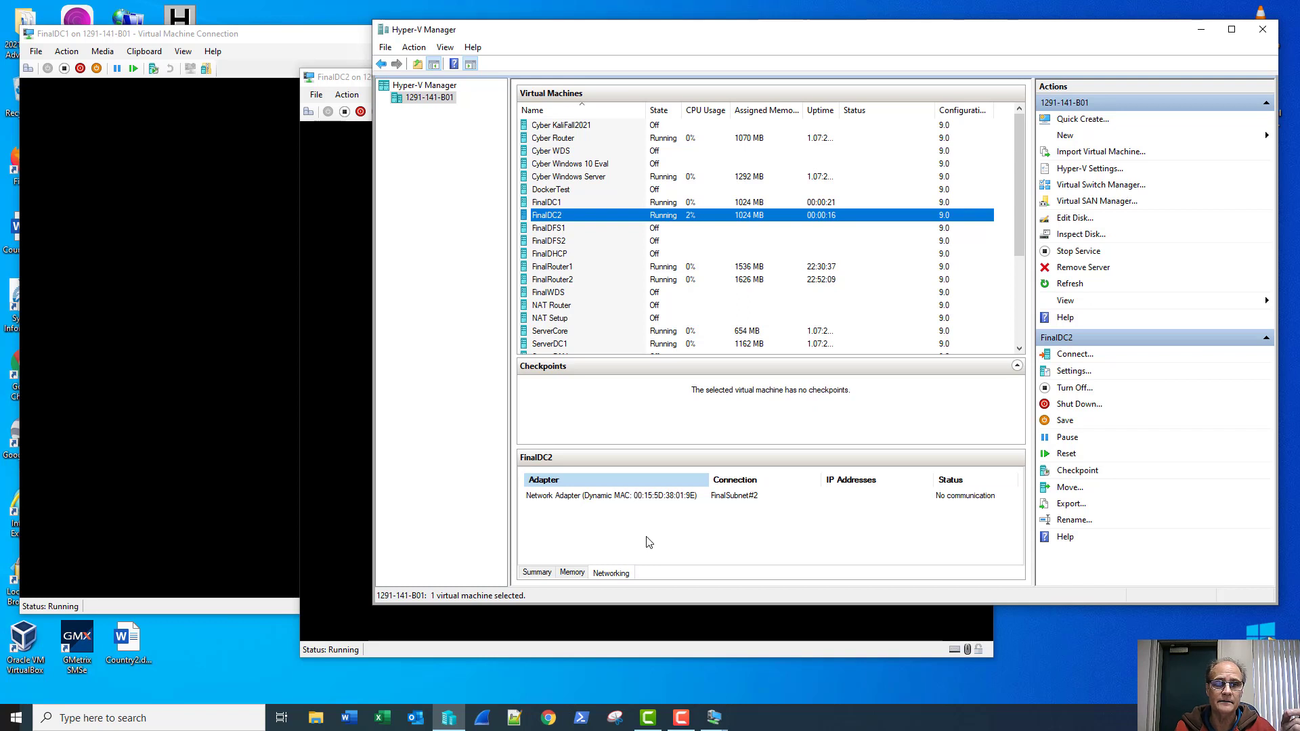
left_click(349, 84)
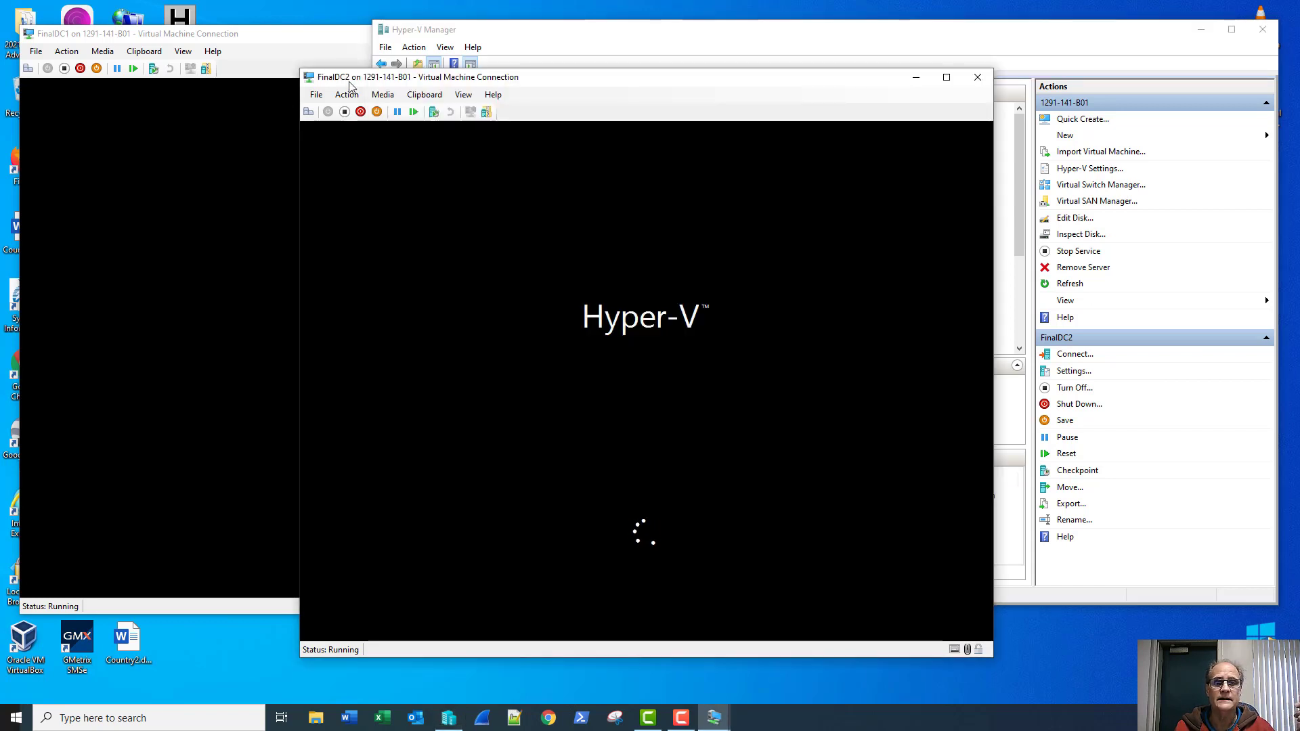
Step: Bring FinalDC1's console forward and wait for the United States / English (United States) setup page
left_click(285, 33)
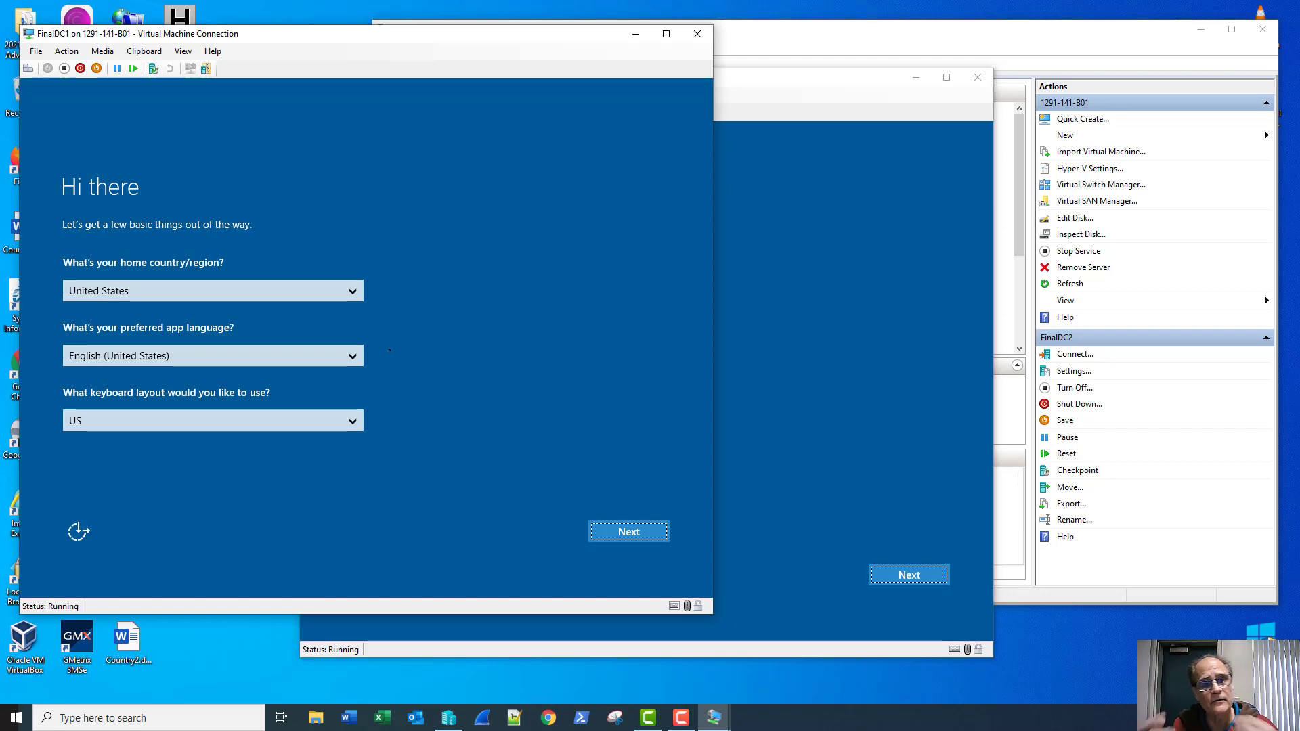
Step: Finish FinalDC1's setup: keep region settings, accept the license, set the Administrator password
left_click(636, 538)
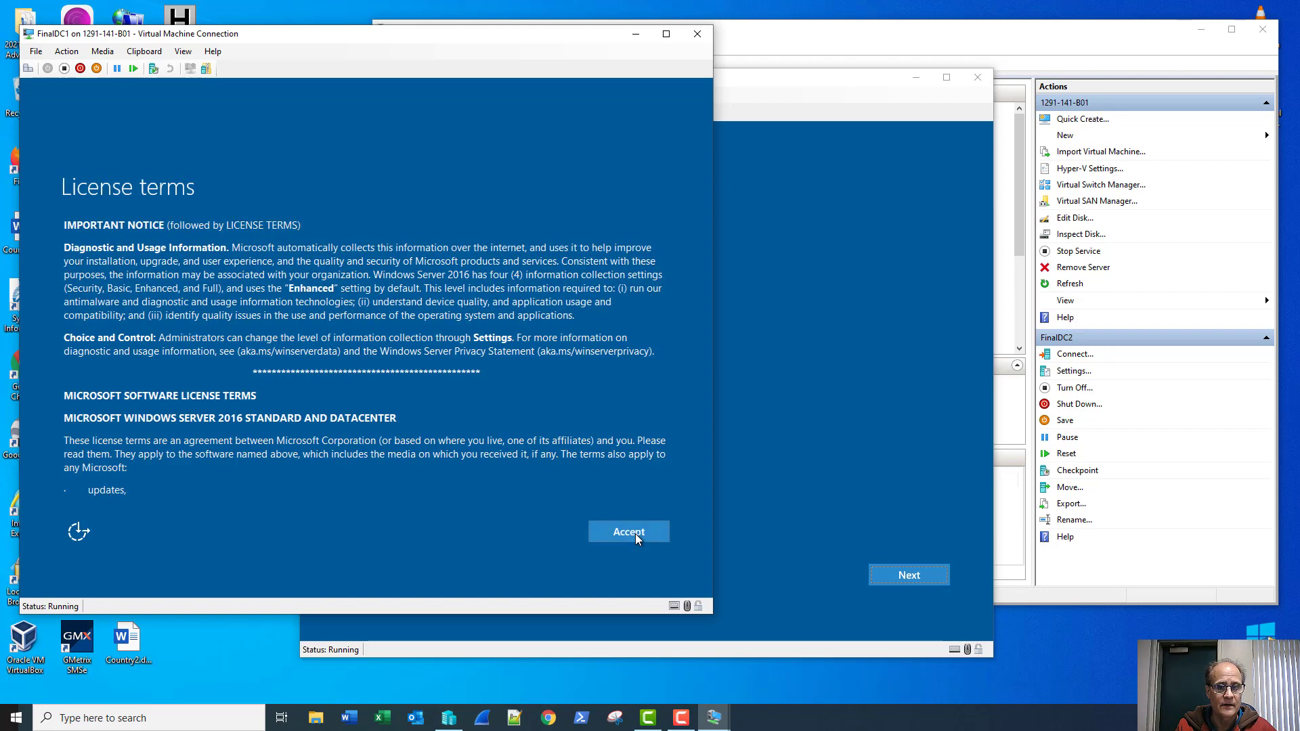
left_click(637, 538)
type("••••")
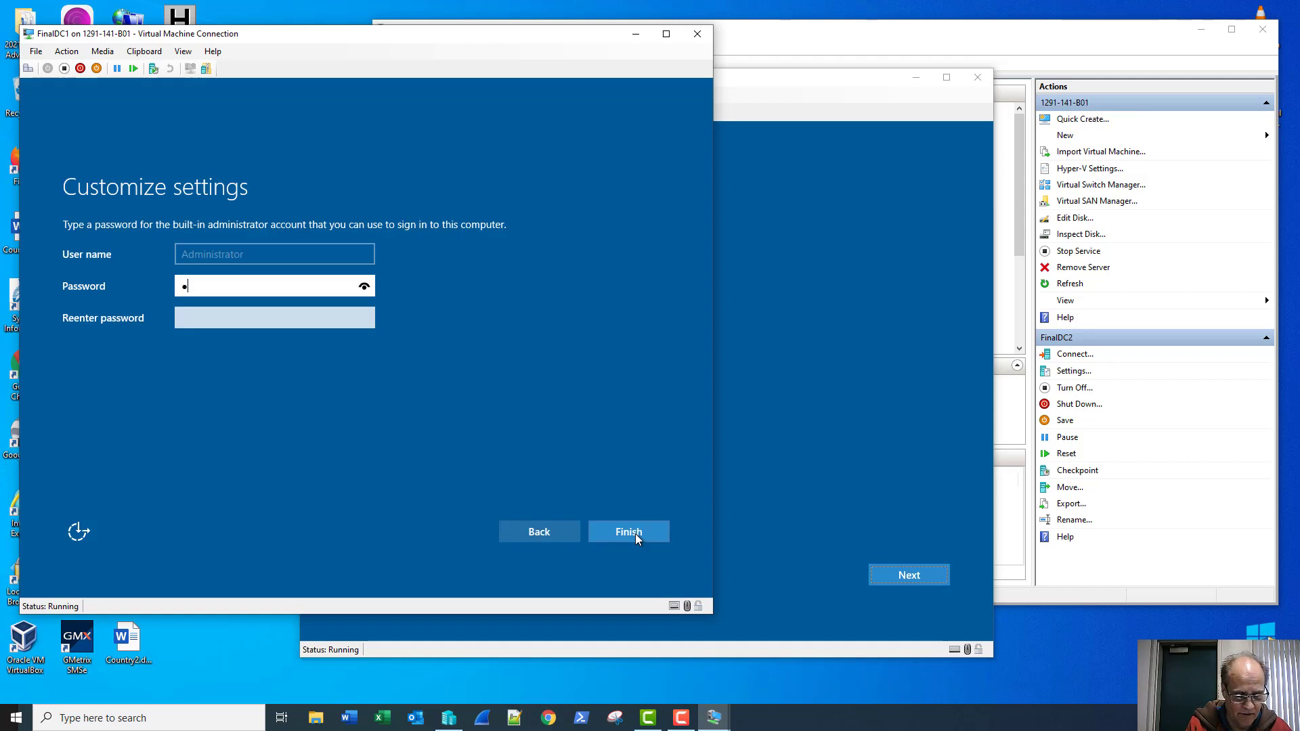
type("•••••")
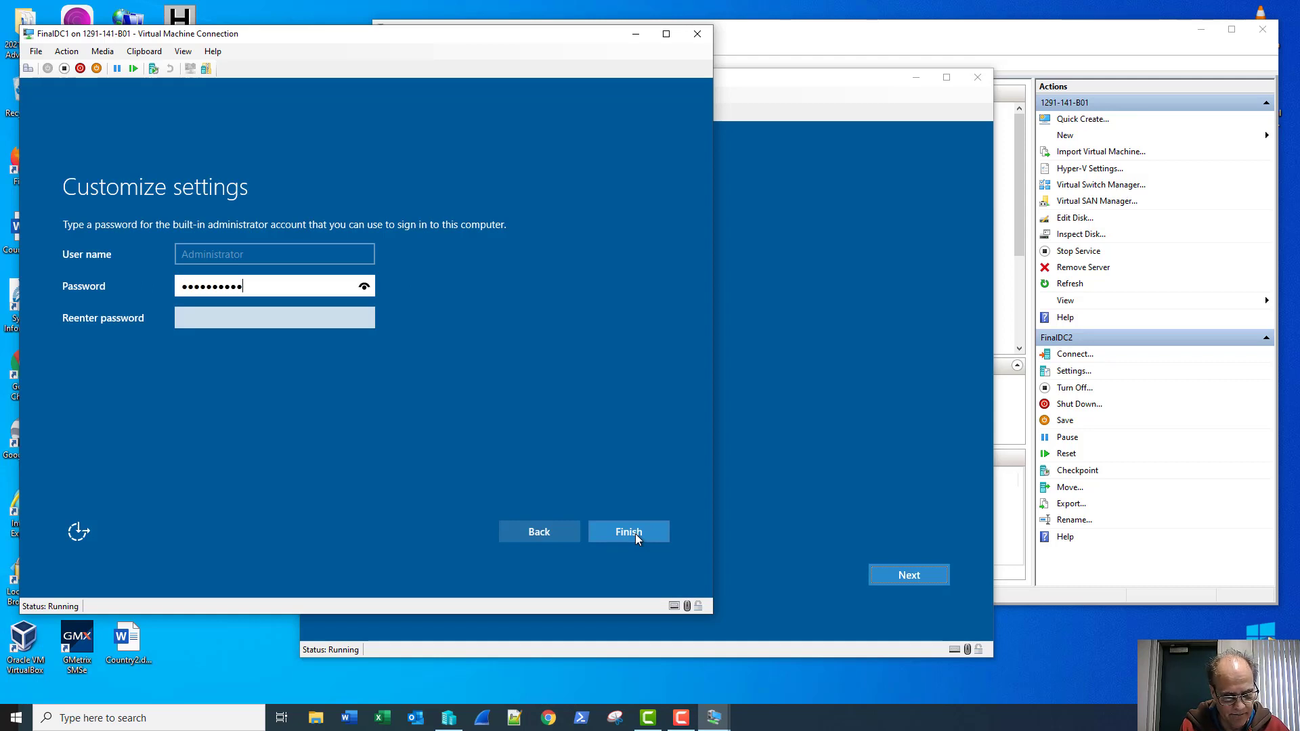
key("Tab")
type("••••")
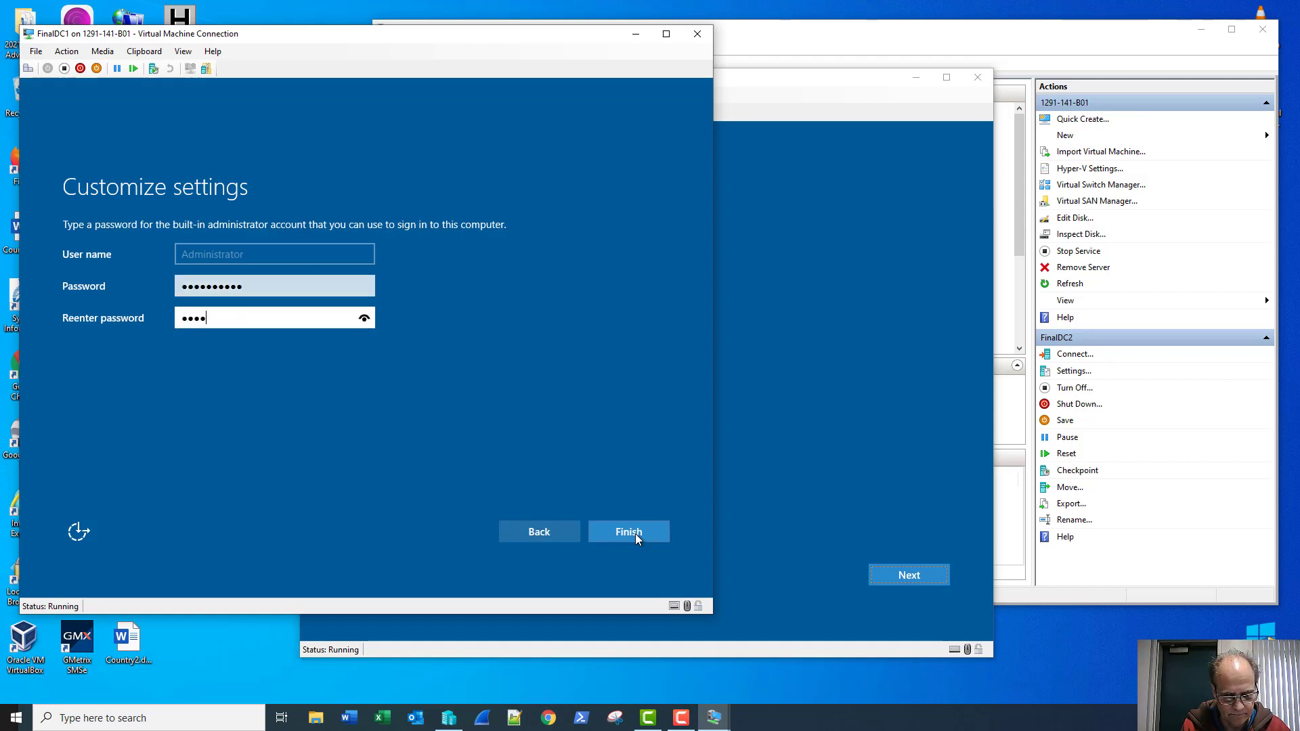
type("••••••")
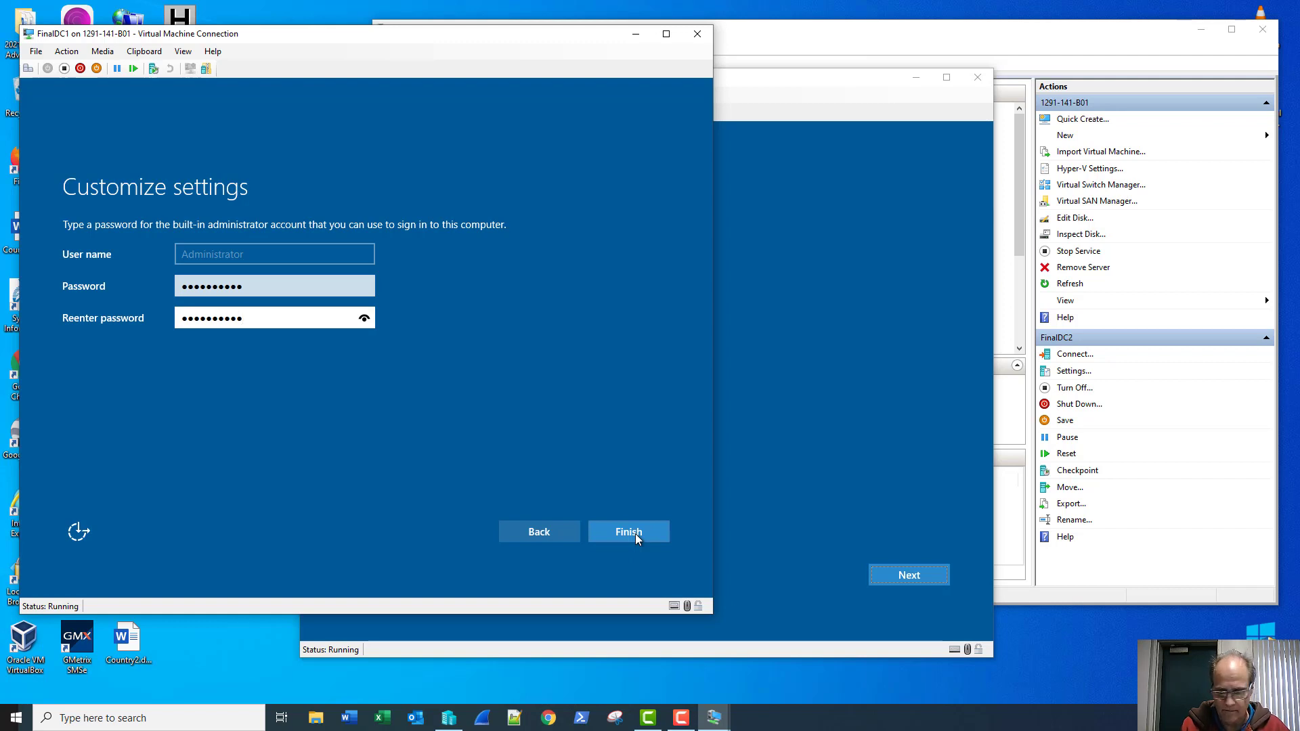
left_click(635, 533)
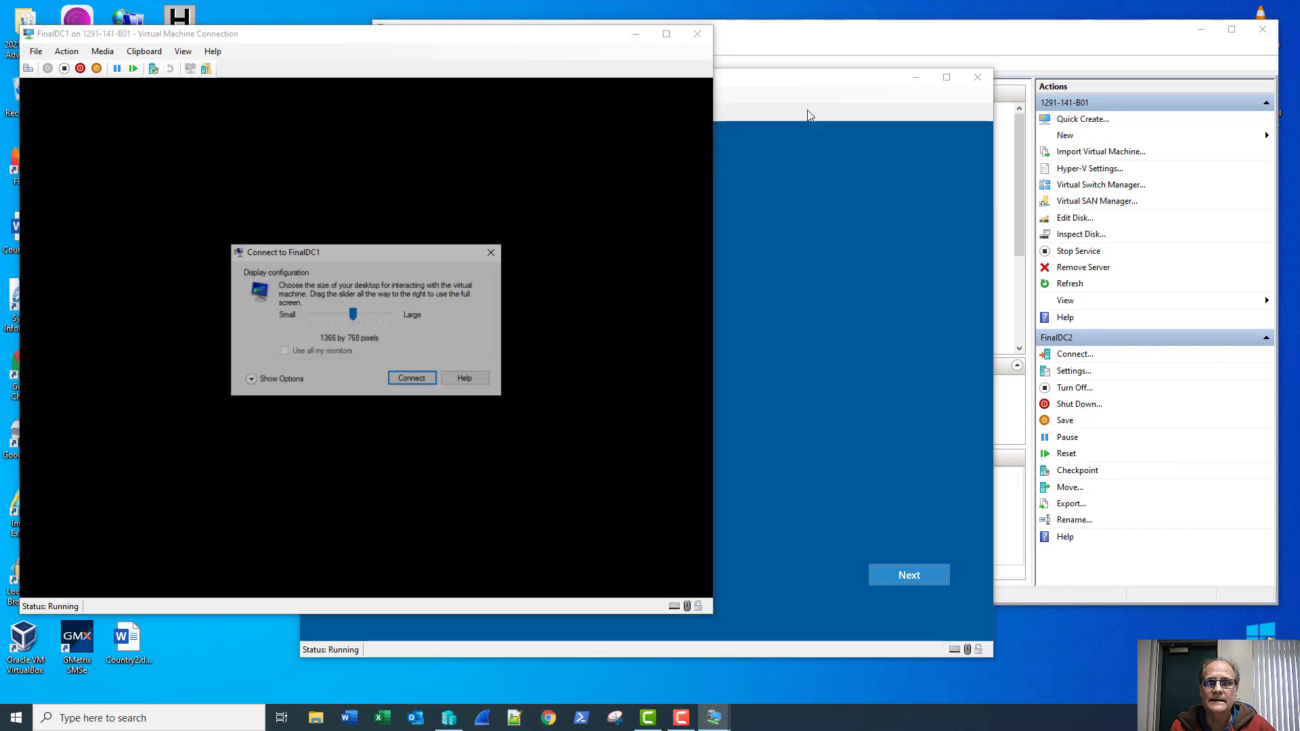
Step: Finish FinalDC2's setup: keep region settings, accept the license, set the Administrator password
left_click(807, 110)
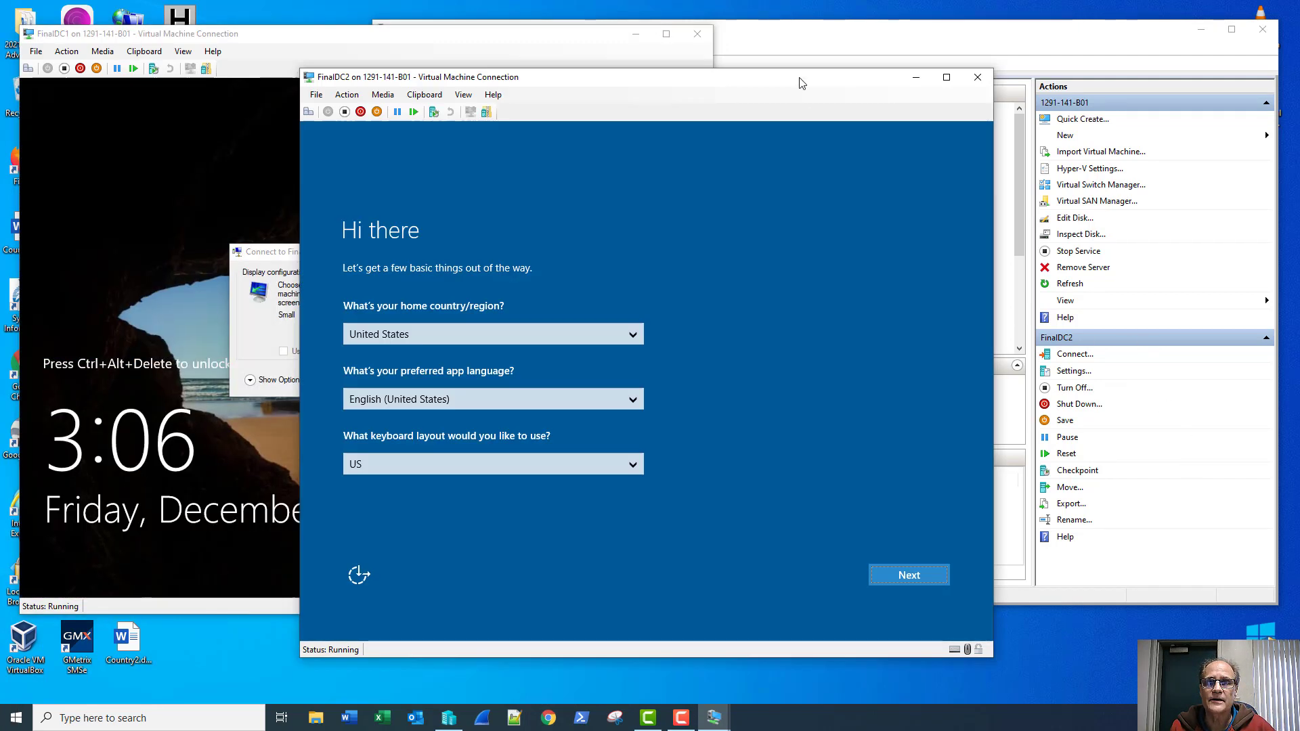
left_click(912, 581)
left_click(911, 579)
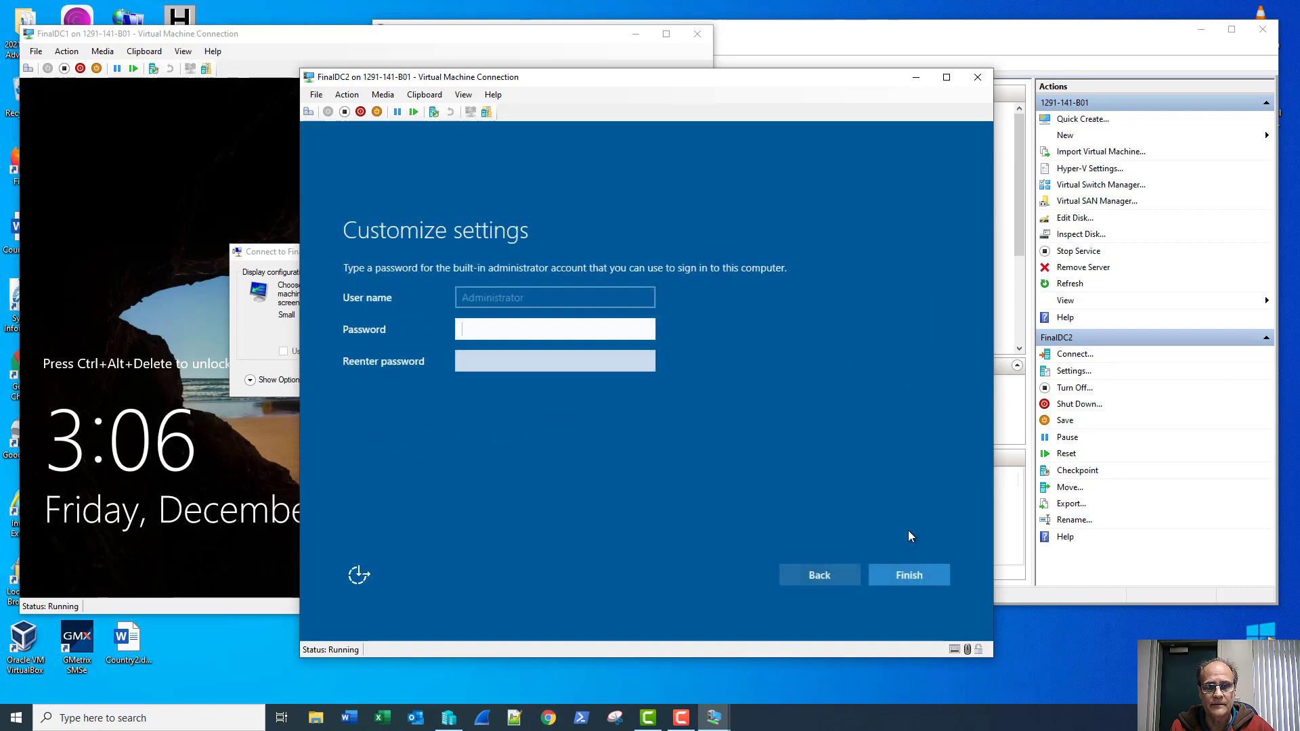
type("*******")
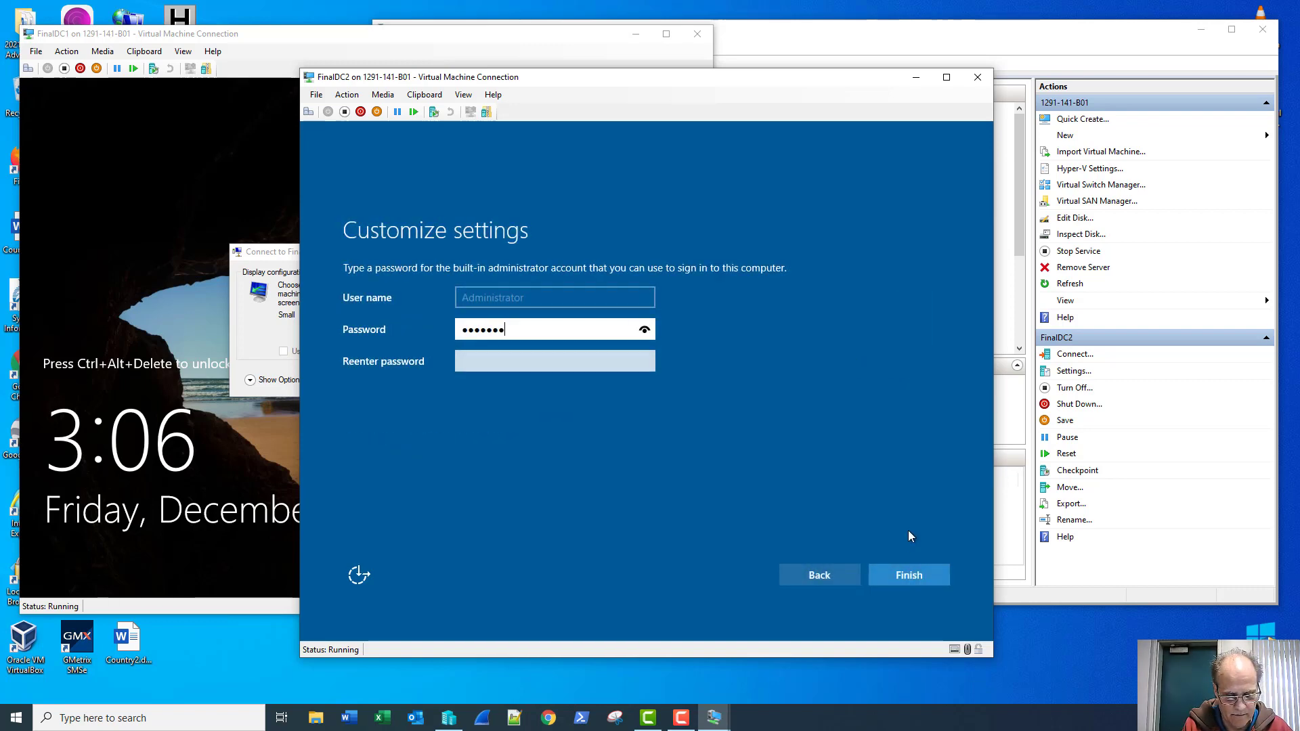
type("***")
key("Tab")
type("**")
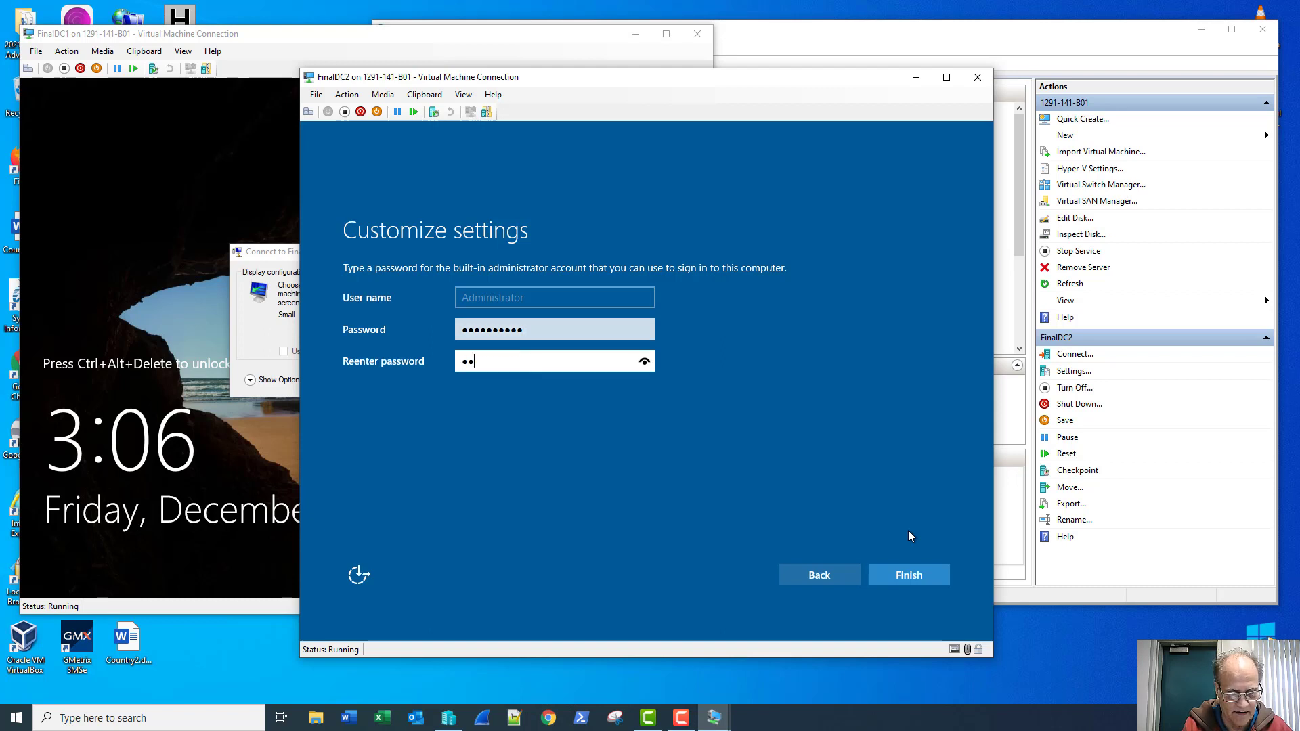
type("********")
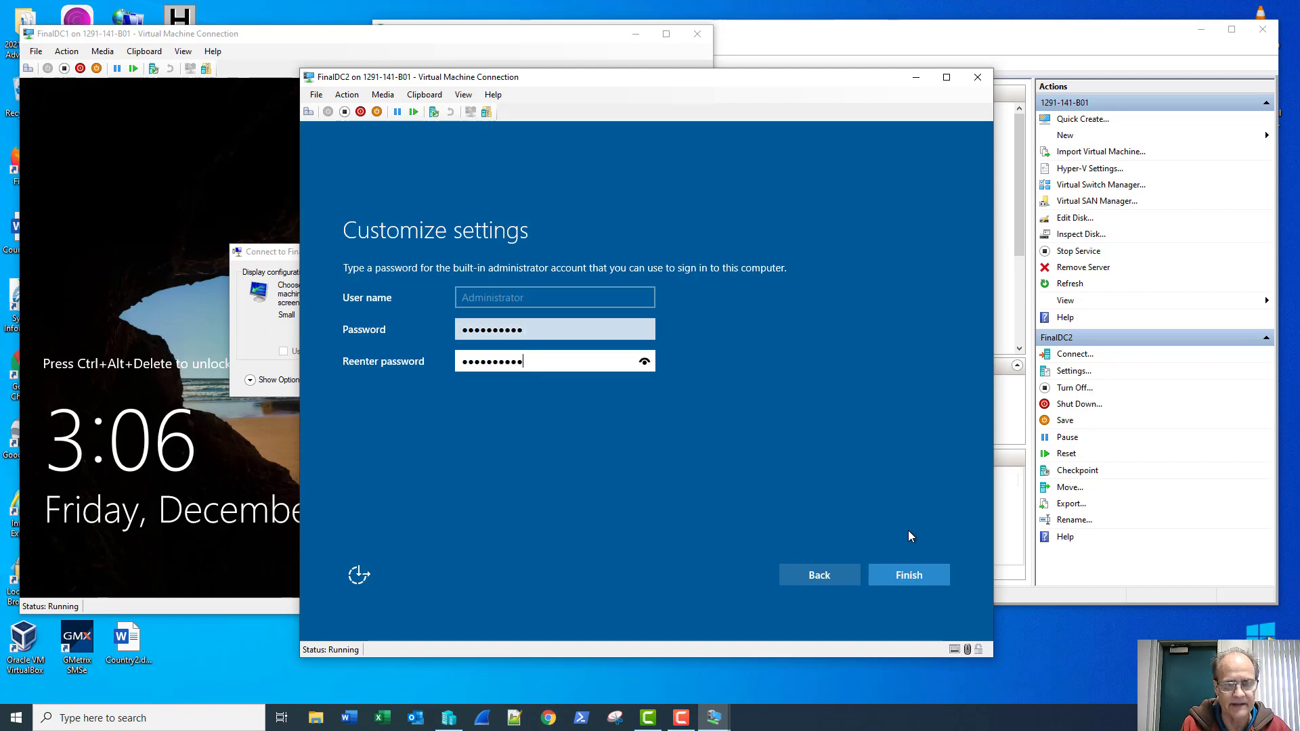
key("Return")
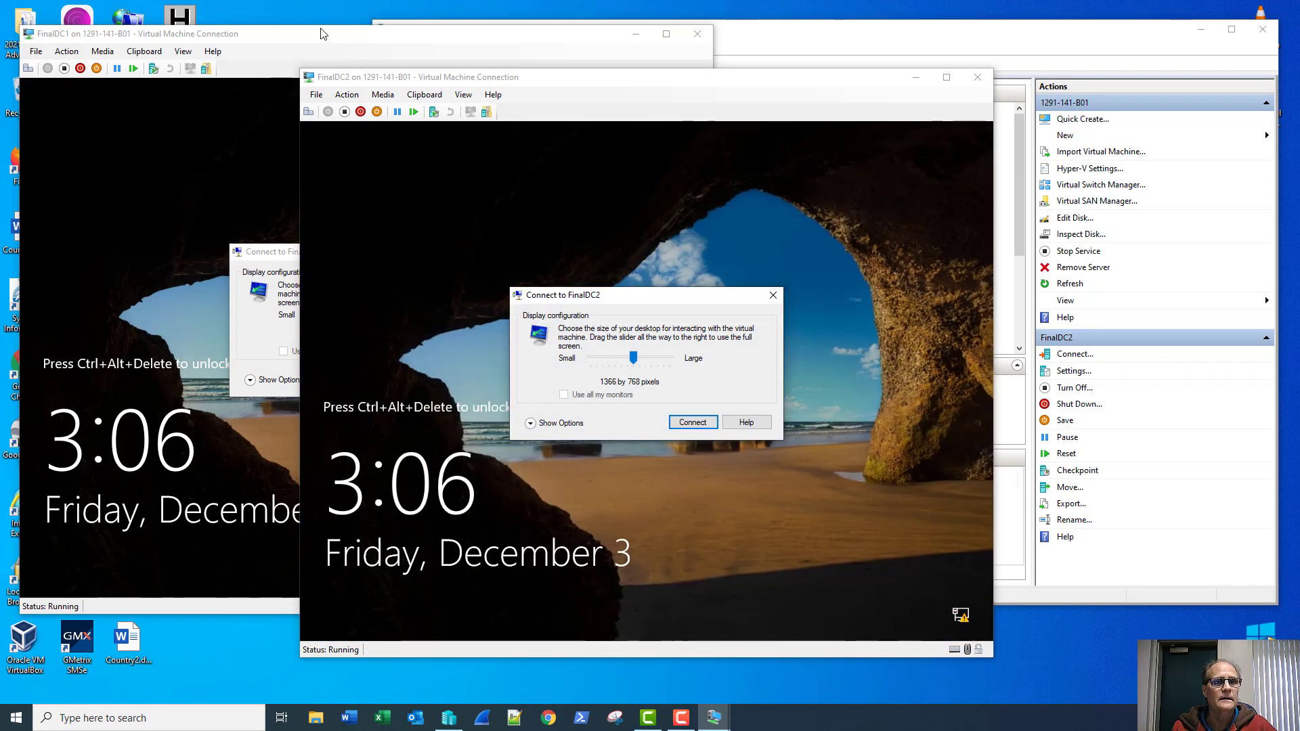
Step: Connect to FinalDC1's console and sign in as Administrator with its password
left_click(322, 36)
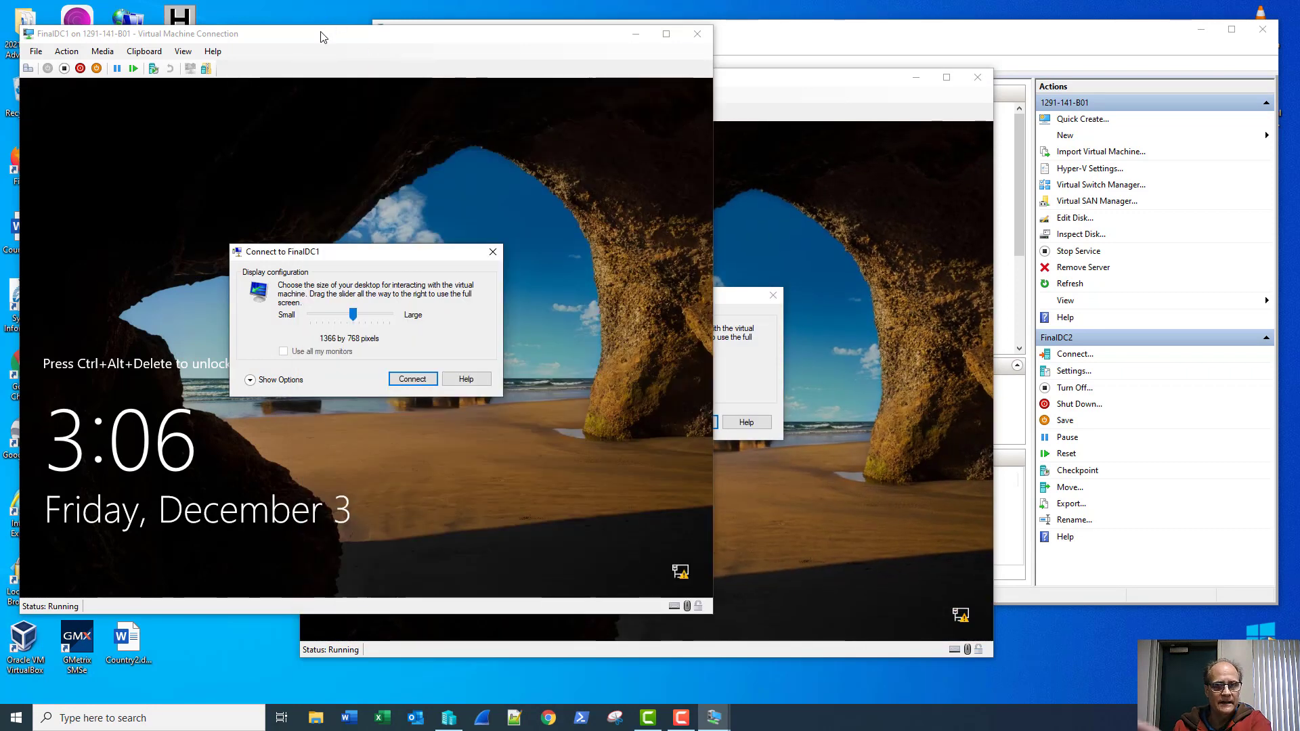
left_click(413, 379)
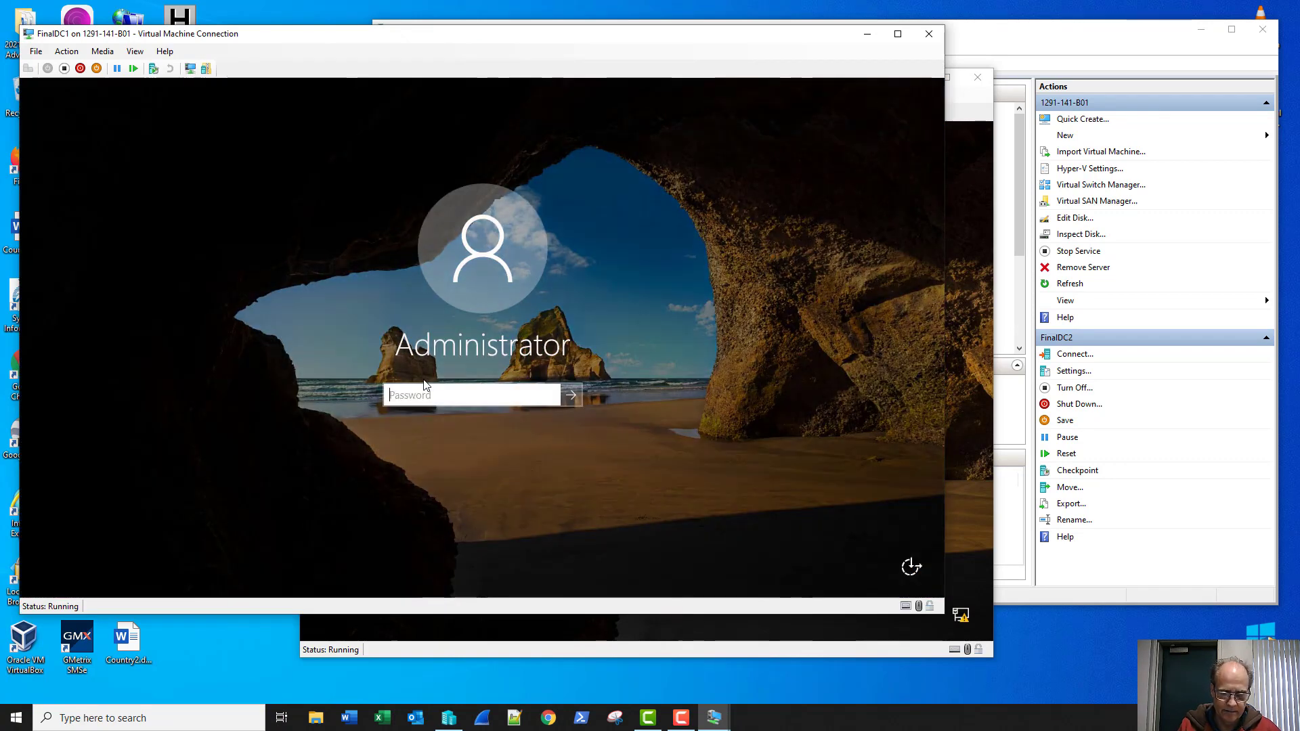
type("•••••••••••")
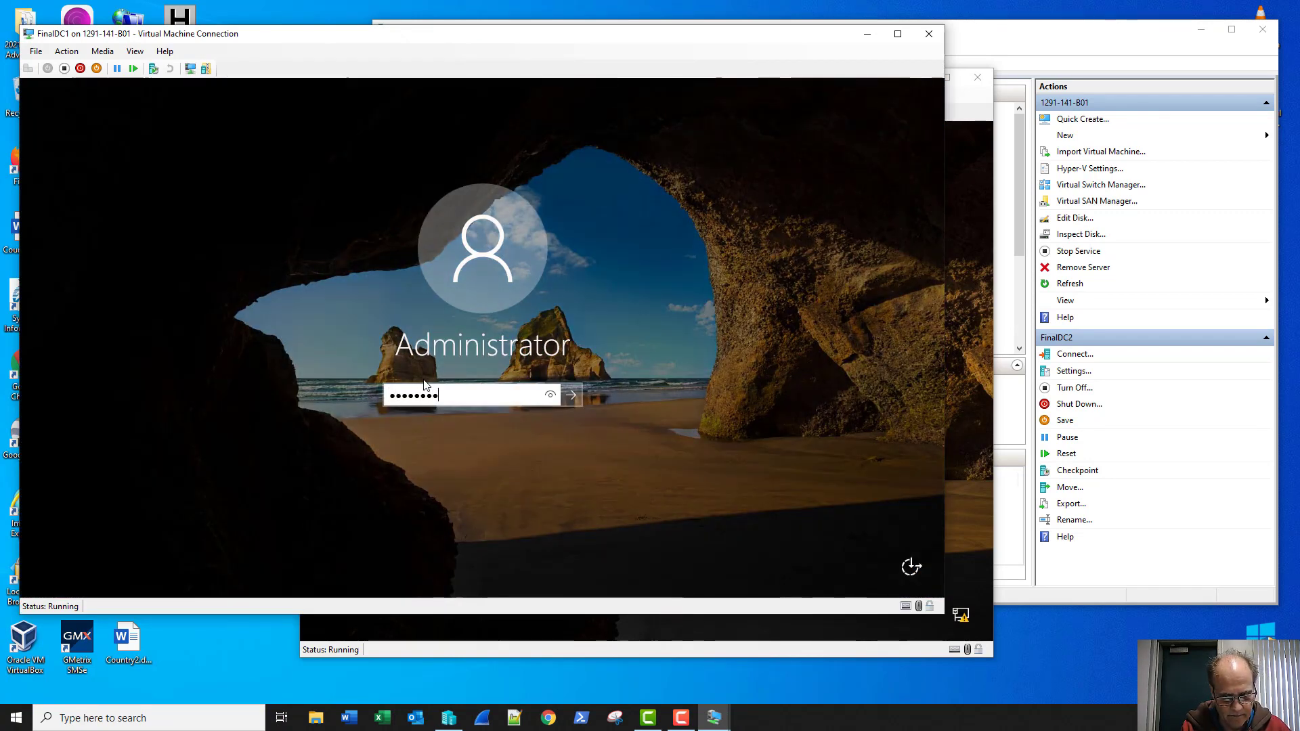
key("Return")
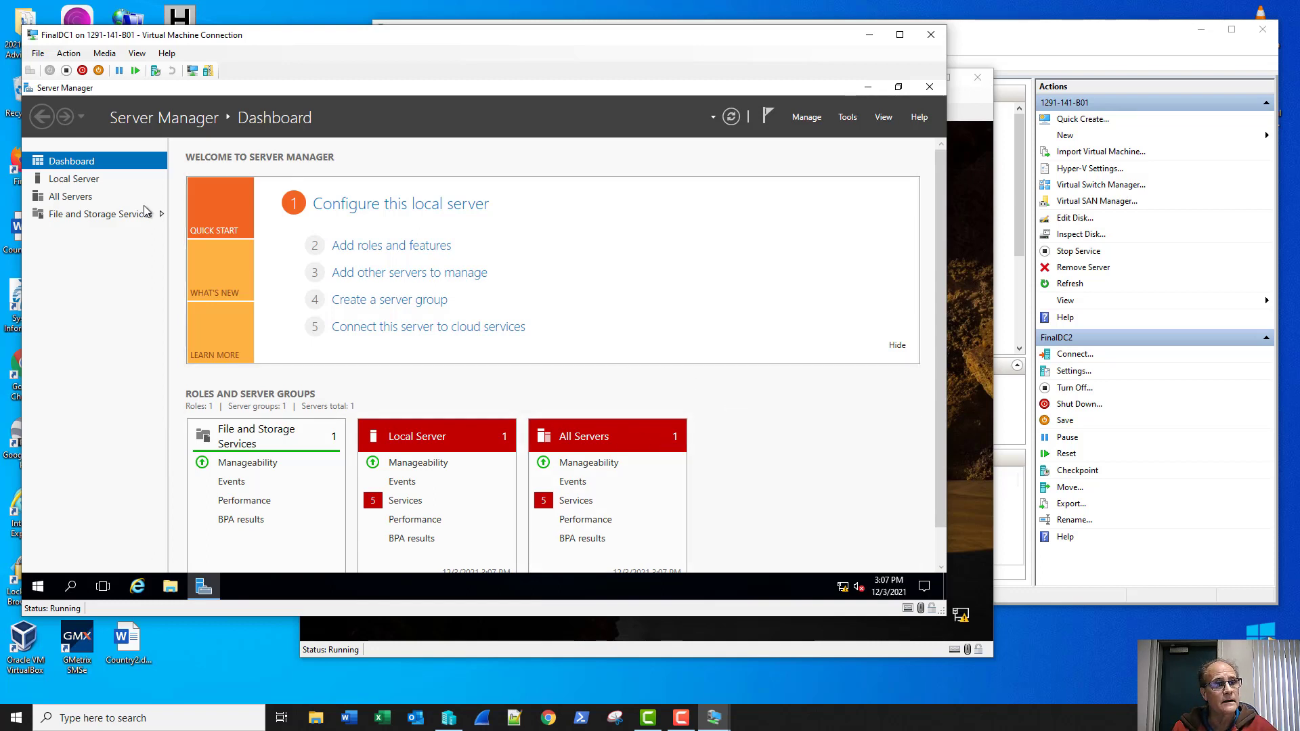
Step: Open Local Server properties, then the Ethernet adapter's Network Connections window
left_click(70, 179)
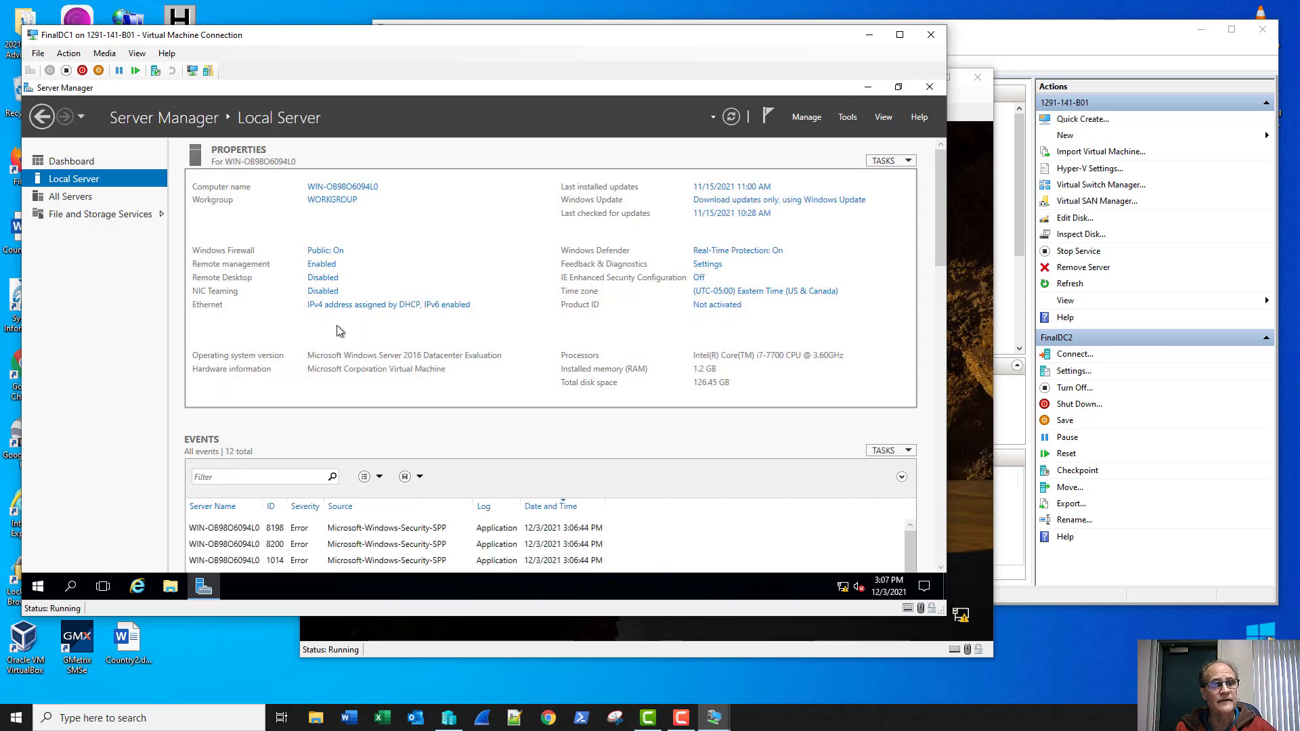
left_click(357, 307)
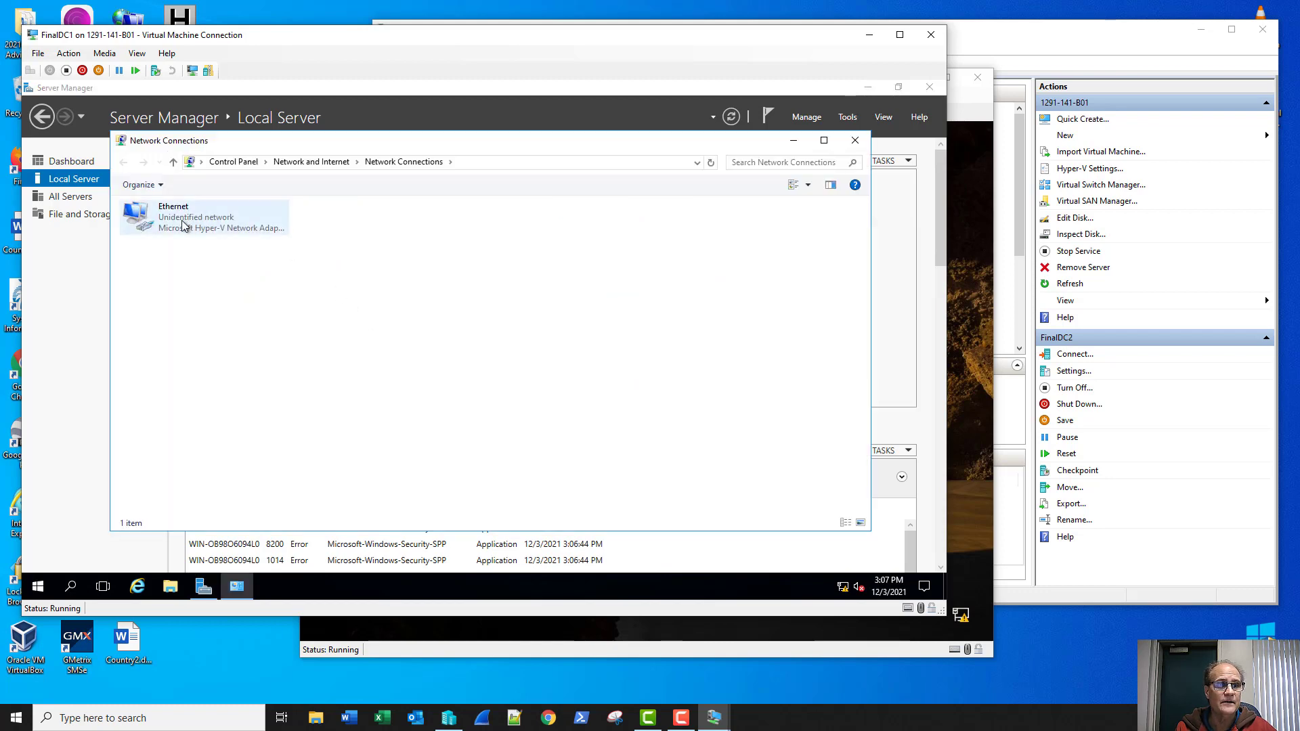
Step: Switch the Ethernet adapter's IPv4 to a manual address of 192.168.1.2
right_click(190, 225)
left_click(225, 354)
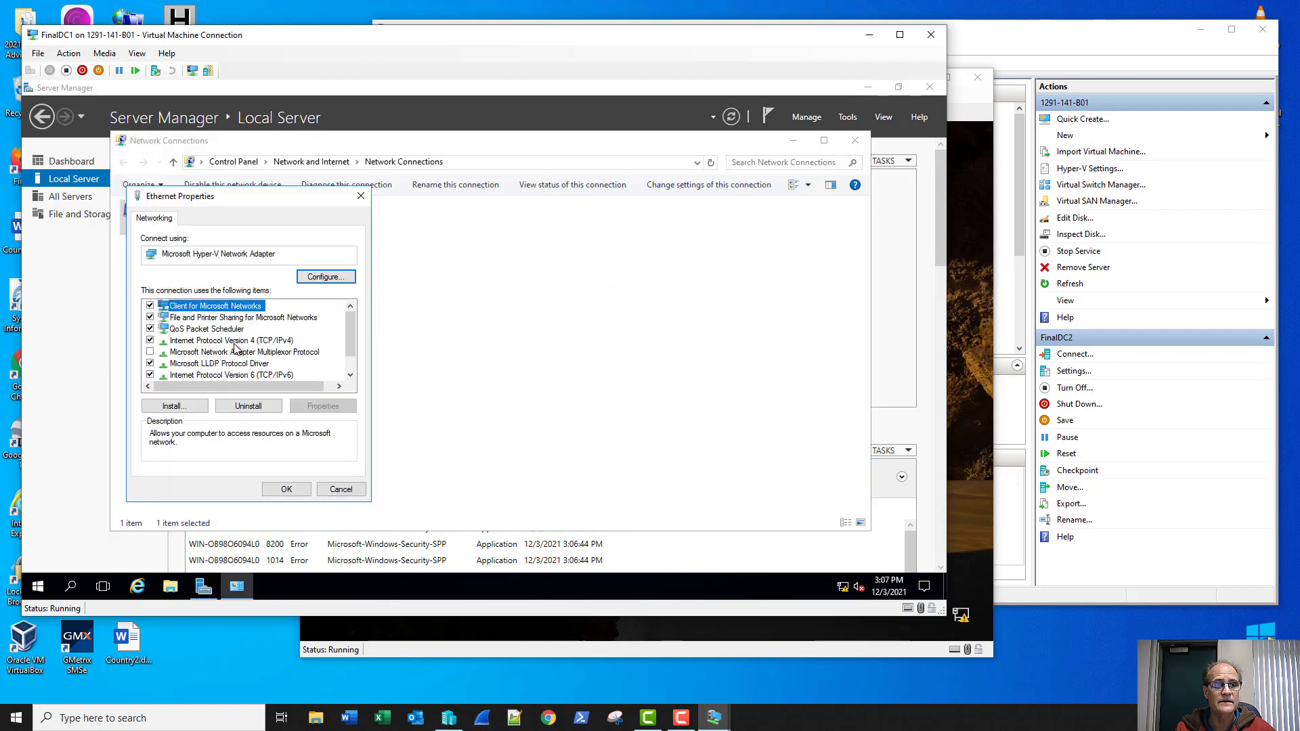
double_click(240, 340)
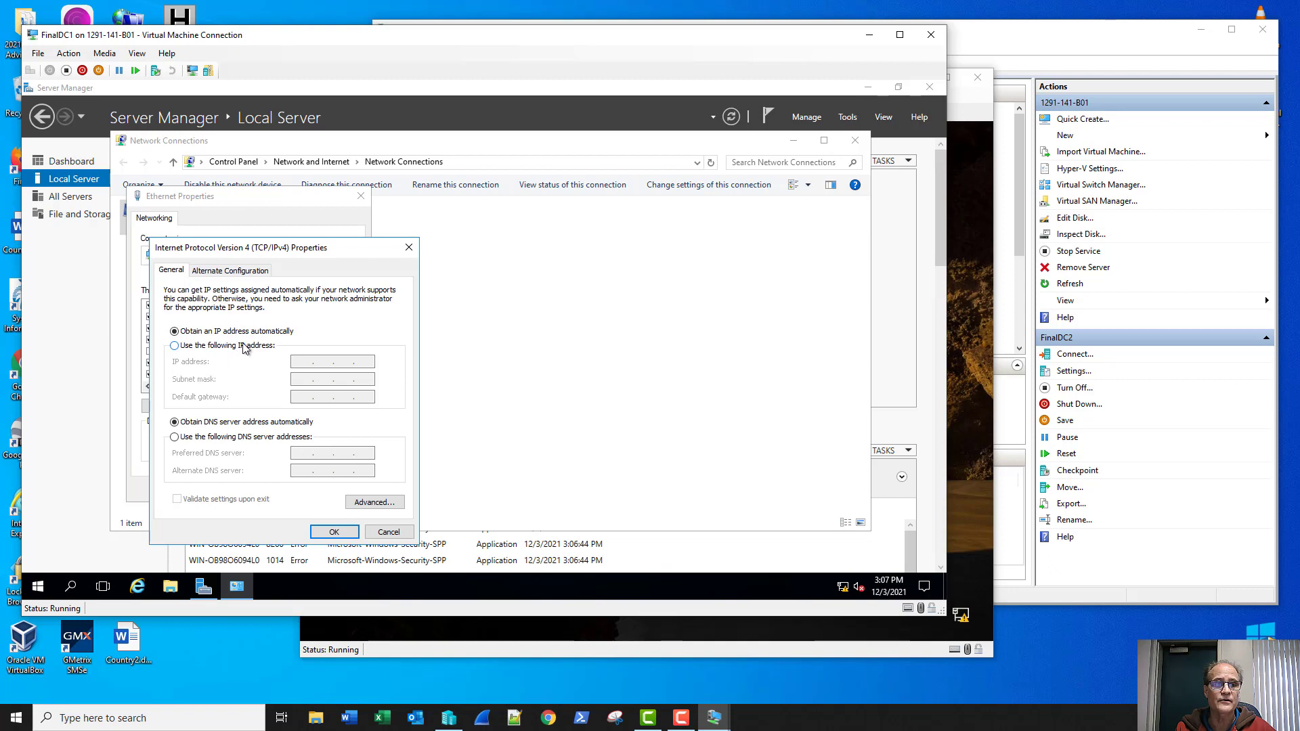
left_click(246, 346)
left_click(300, 361)
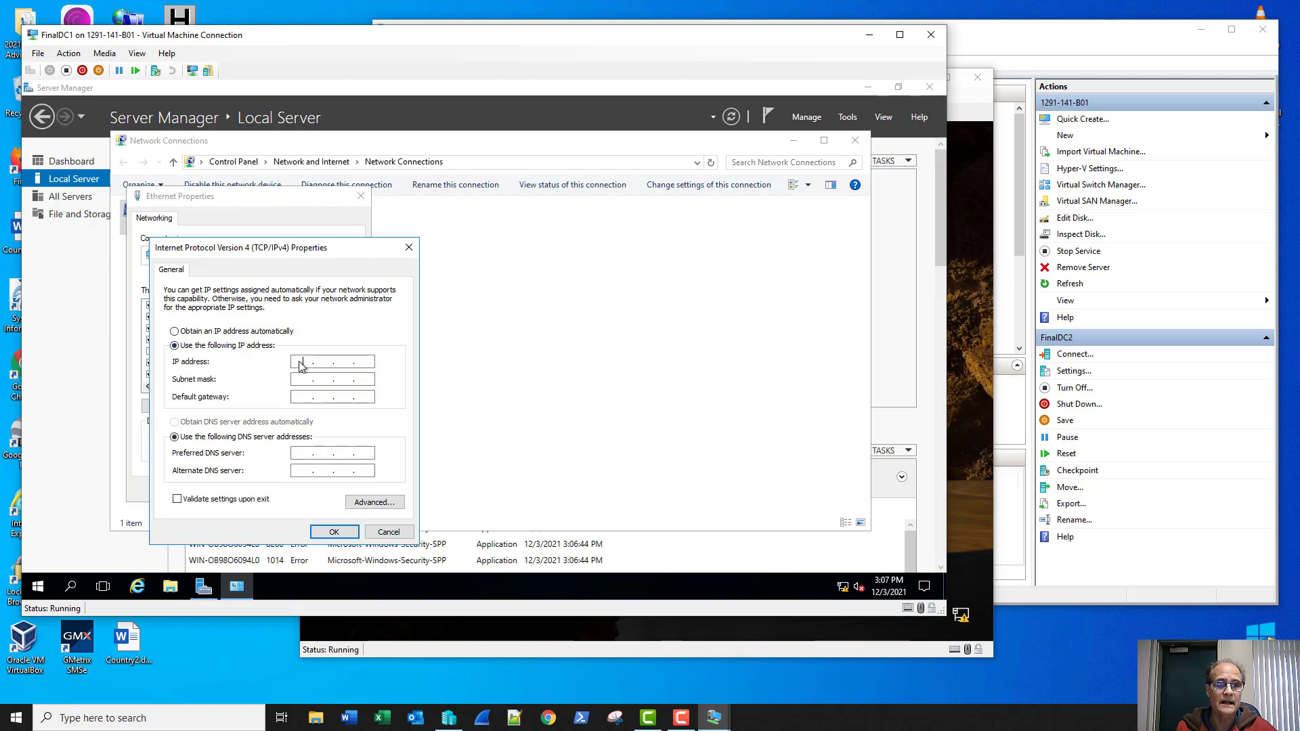
type("192 . 16")
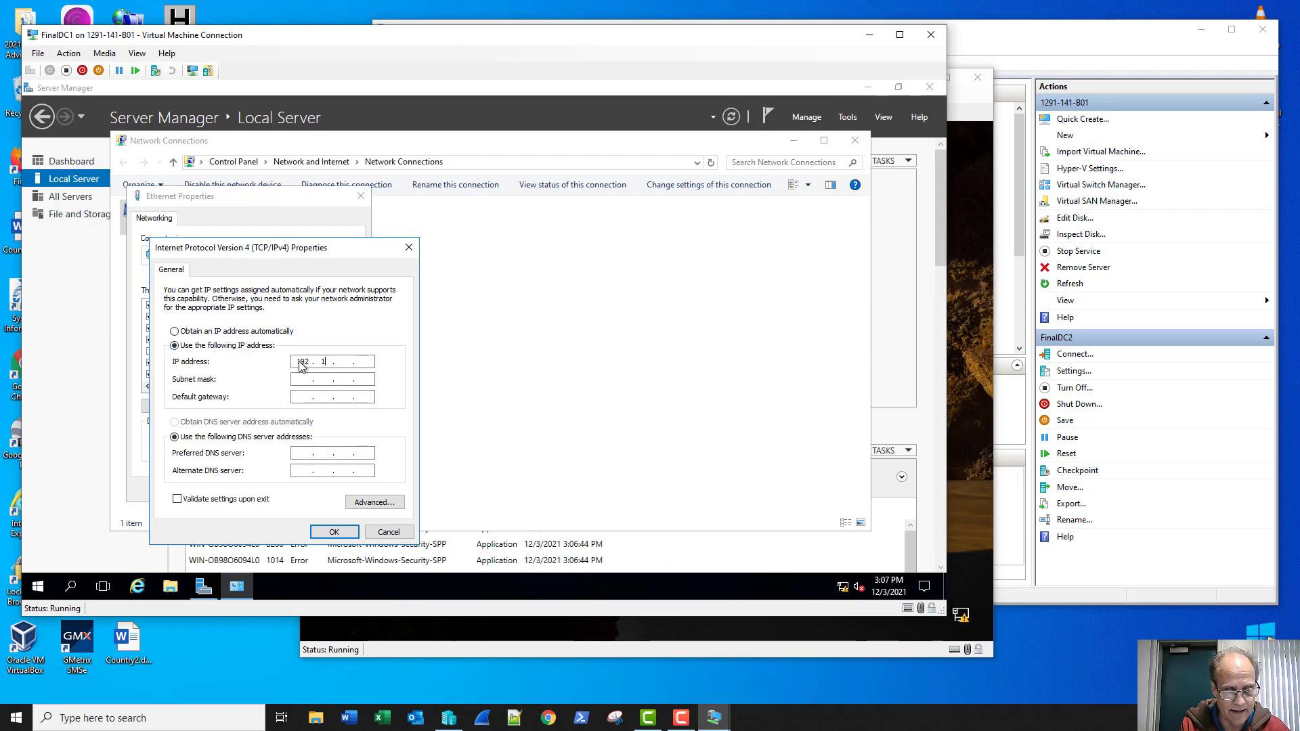
type("8 . 1 . 2")
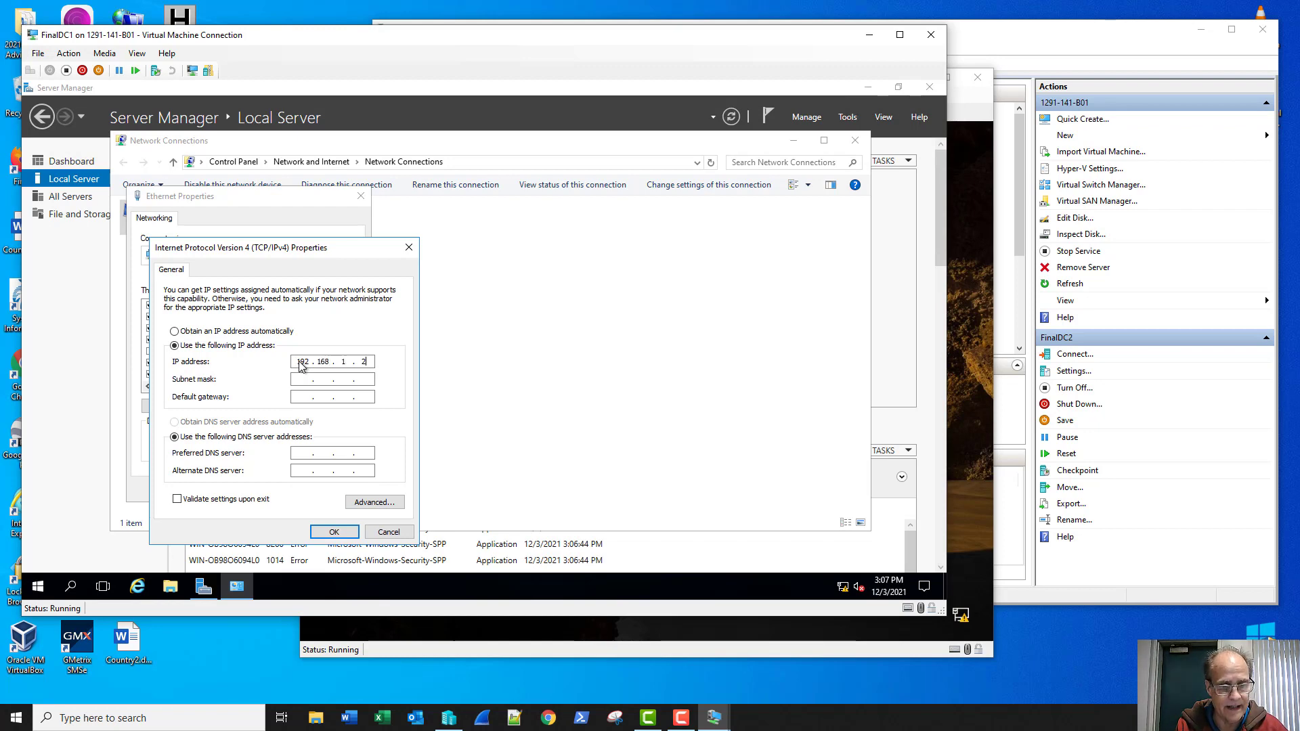
Step: Set mask 255.255.255.0, gateway 192.168.1.1, DNS 127.0.0.1, apply, and allow network discovery
key("Tab")
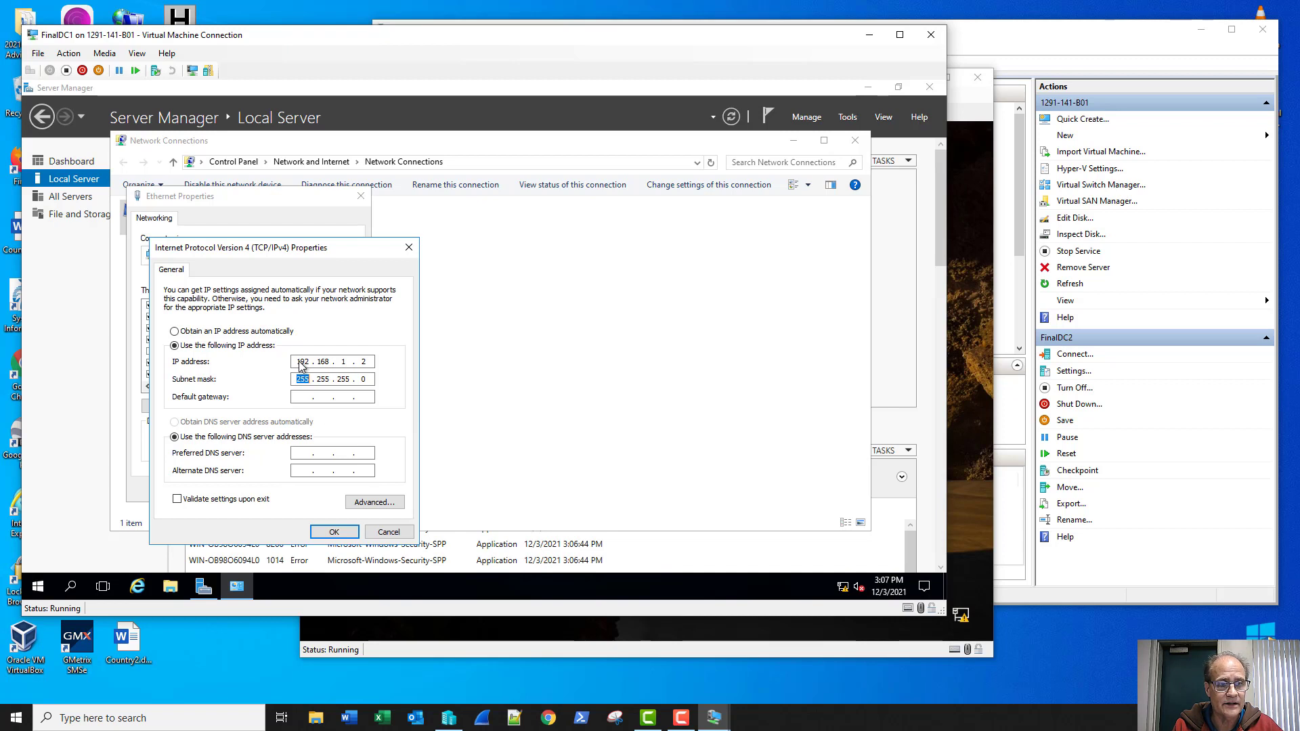
key("Tab")
type("1")
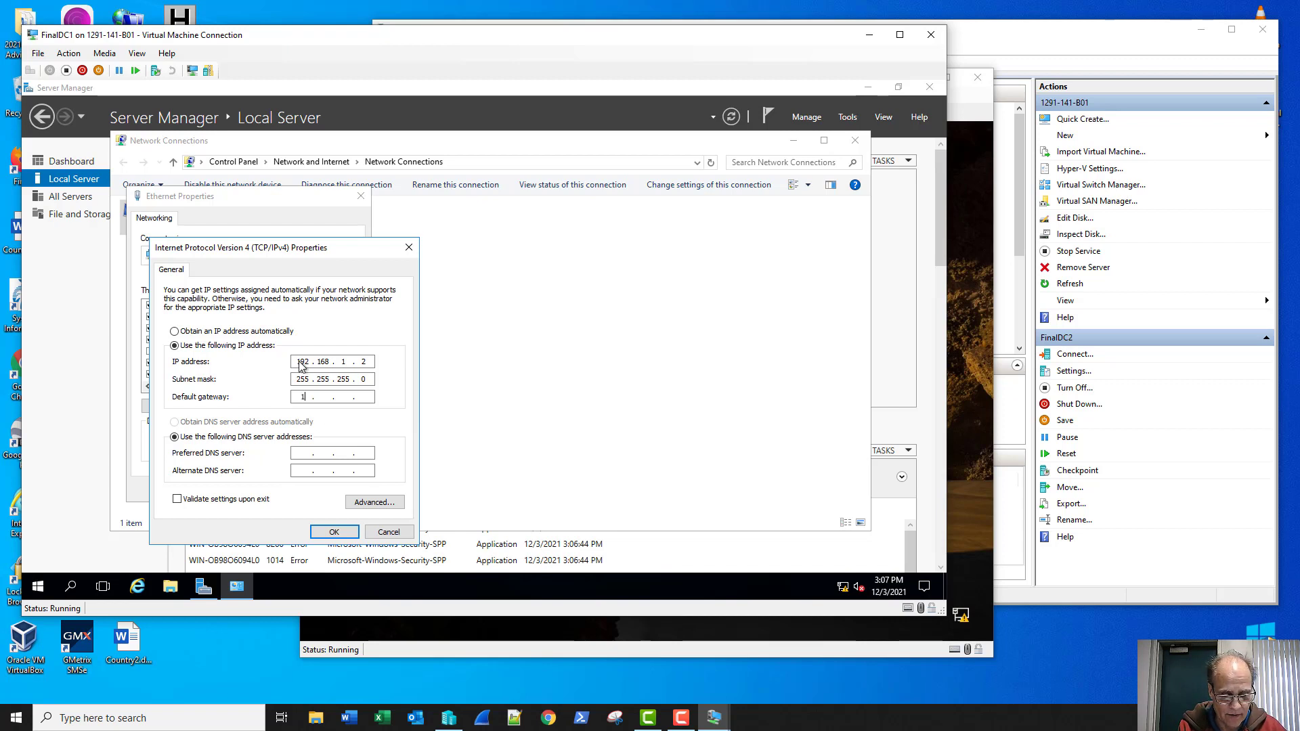
type("92.168.")
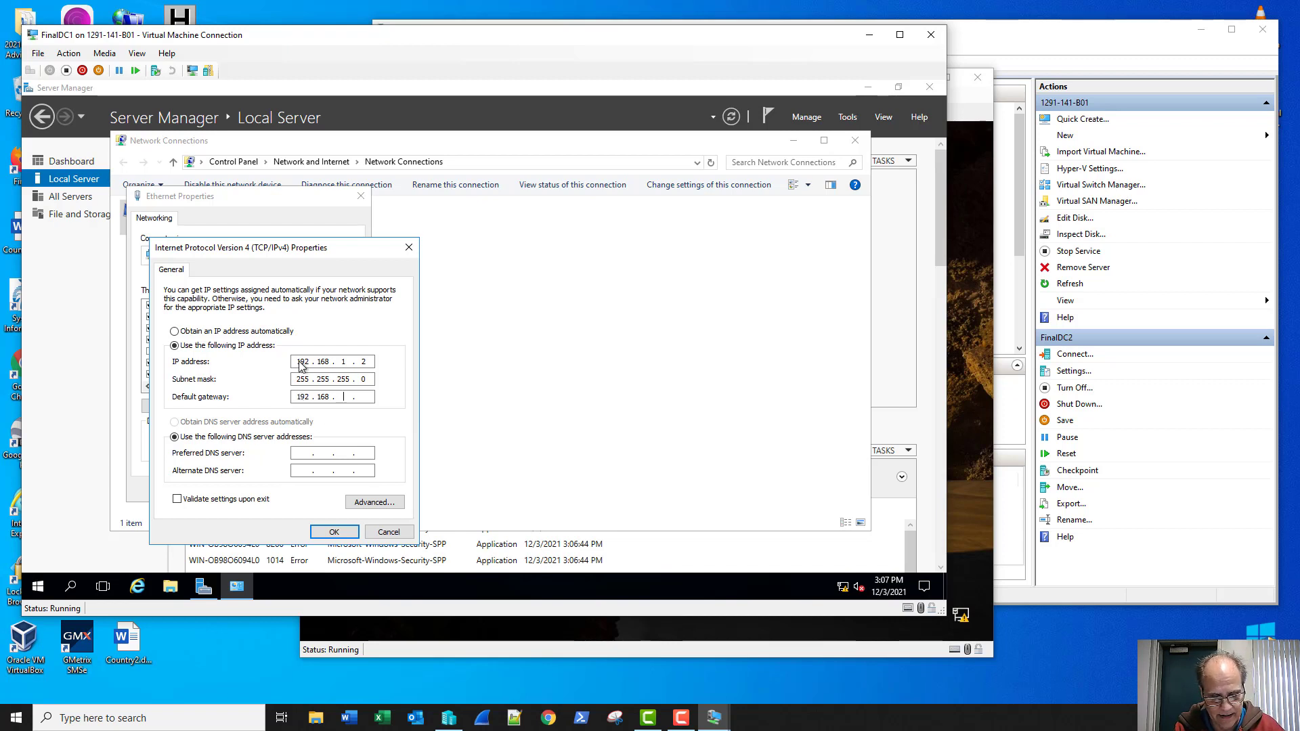
type("1.1")
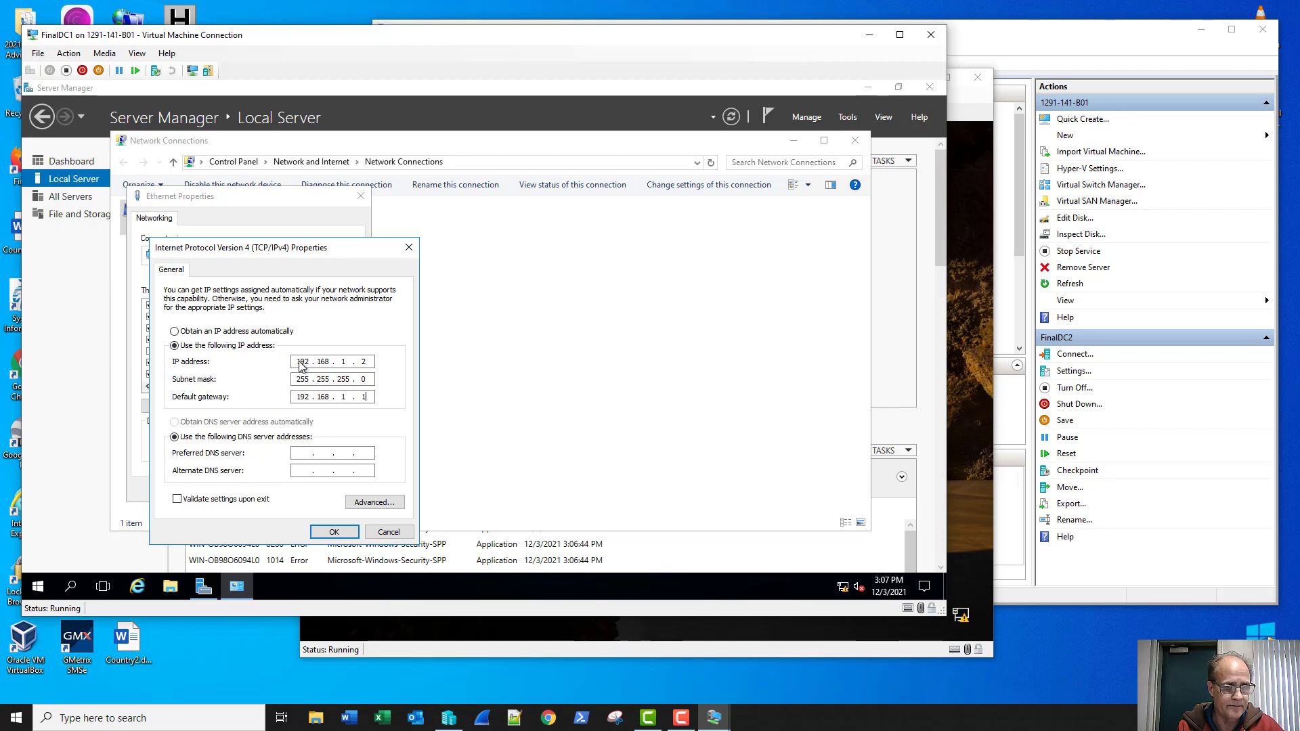
key("Tab")
key("Tab")
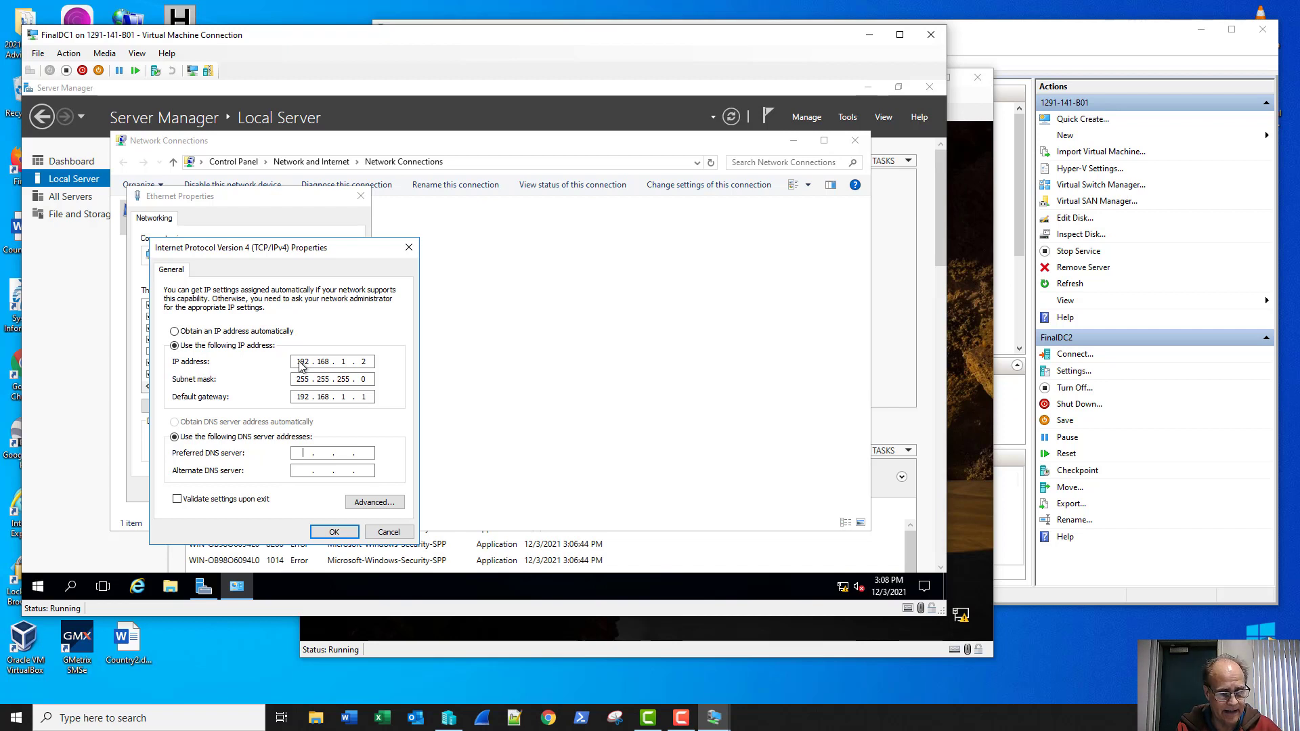
type("127 . 0 . 0 .")
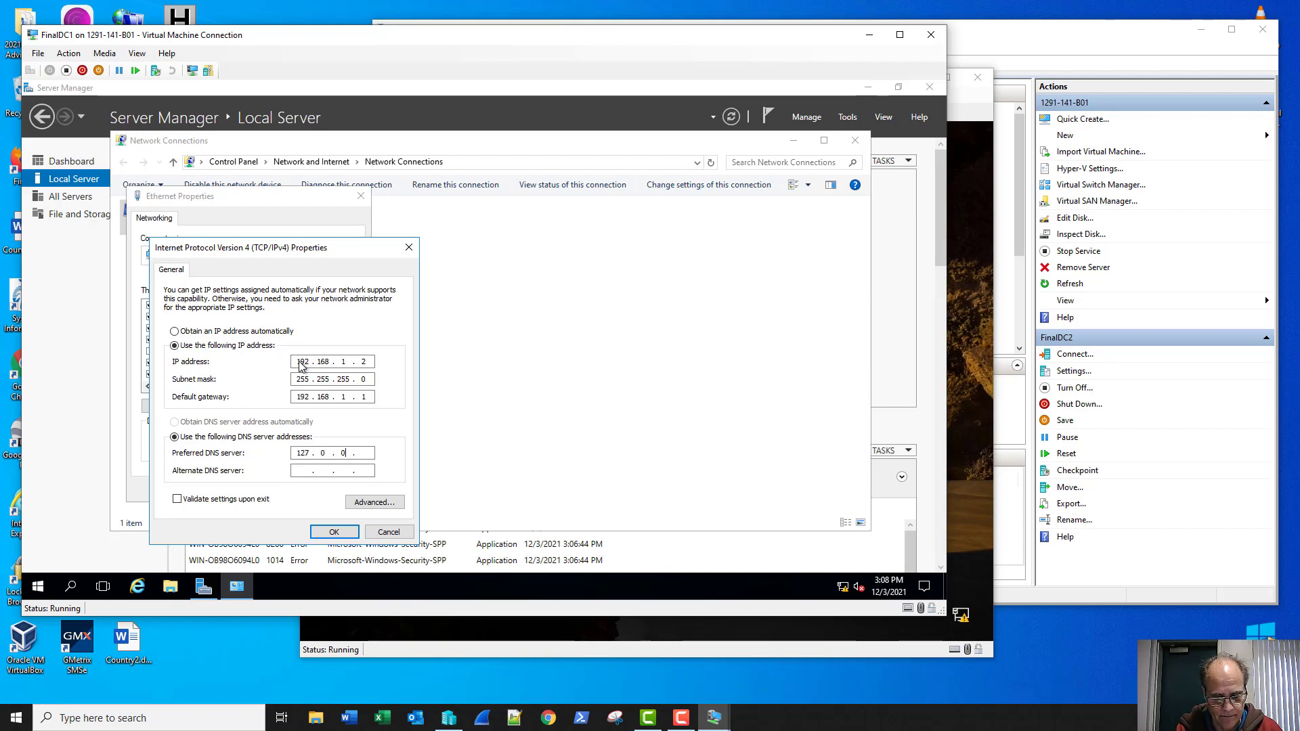
type(" 1")
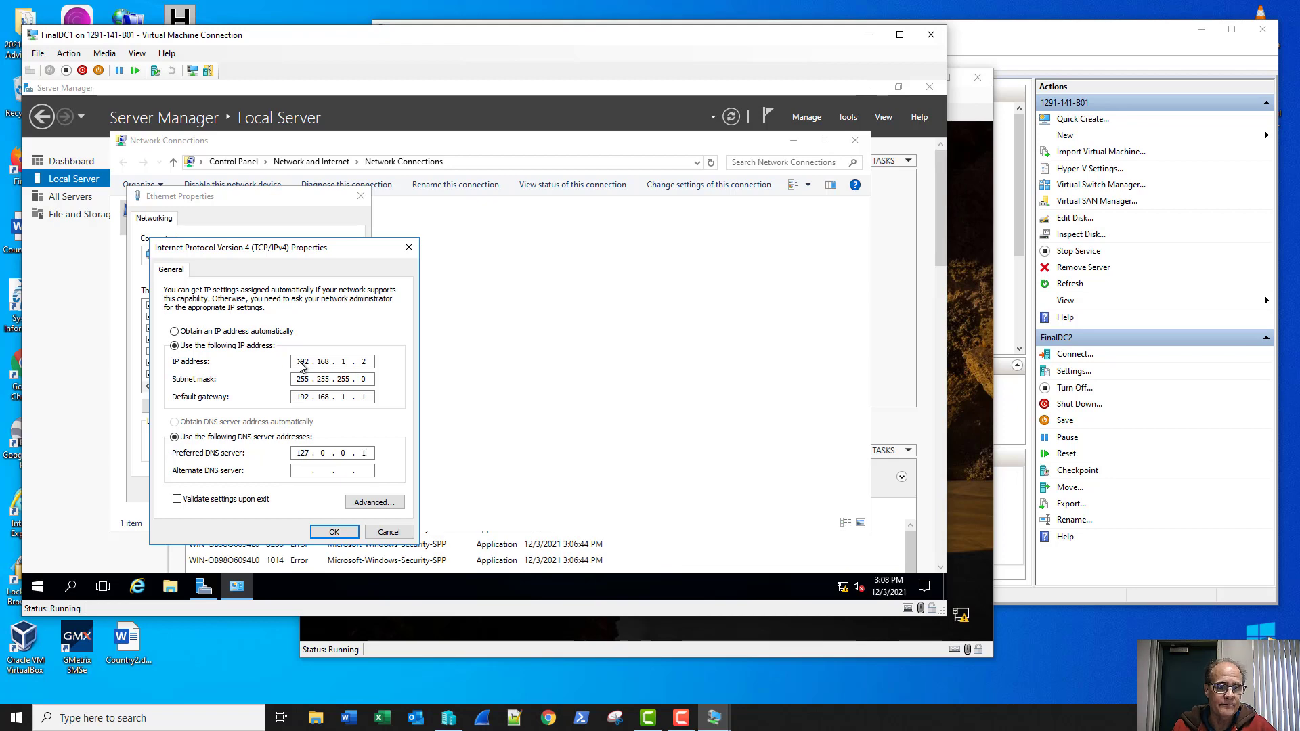
left_click(334, 532)
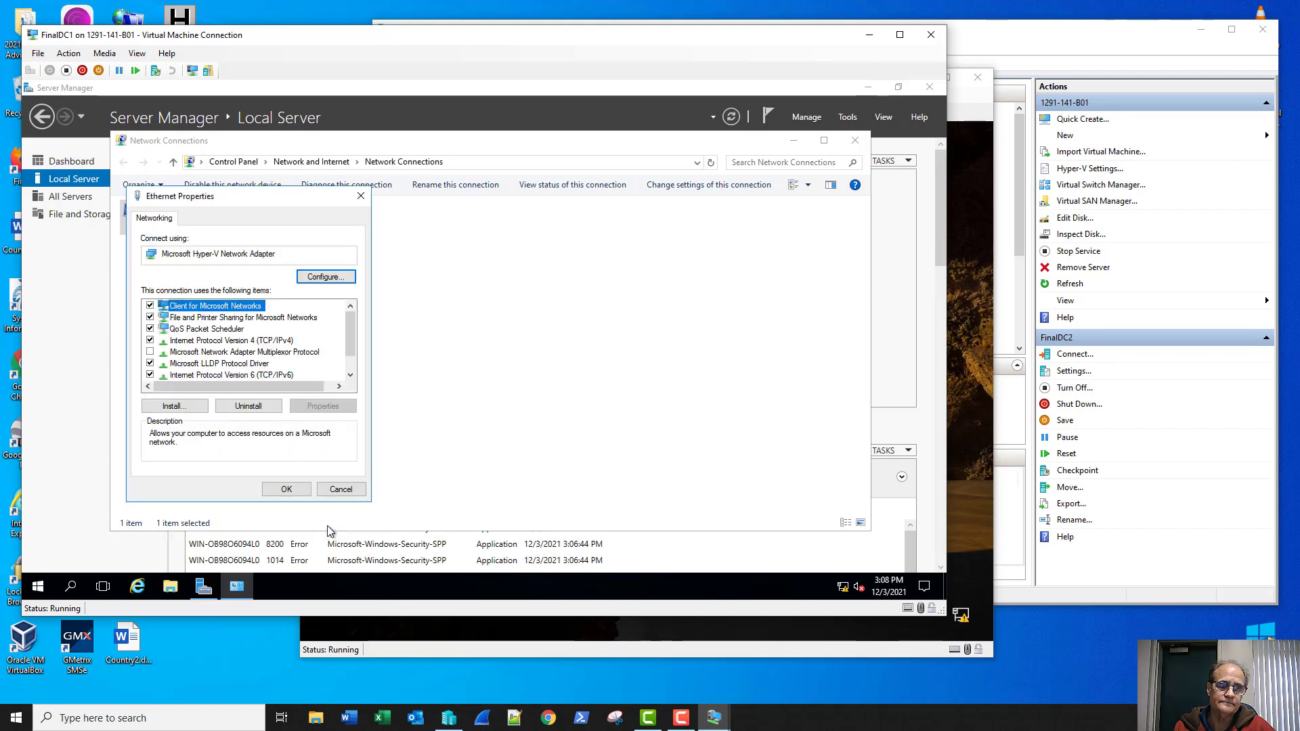
left_click(287, 489)
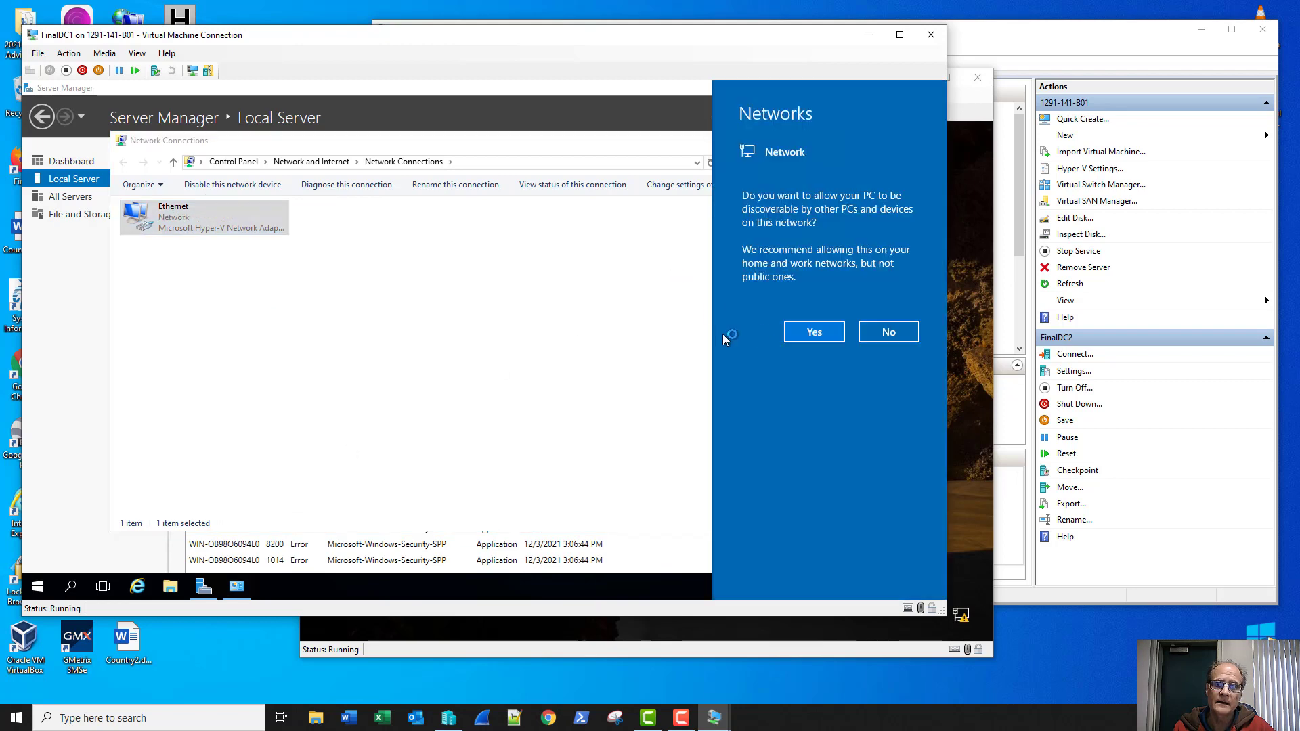
left_click(809, 332)
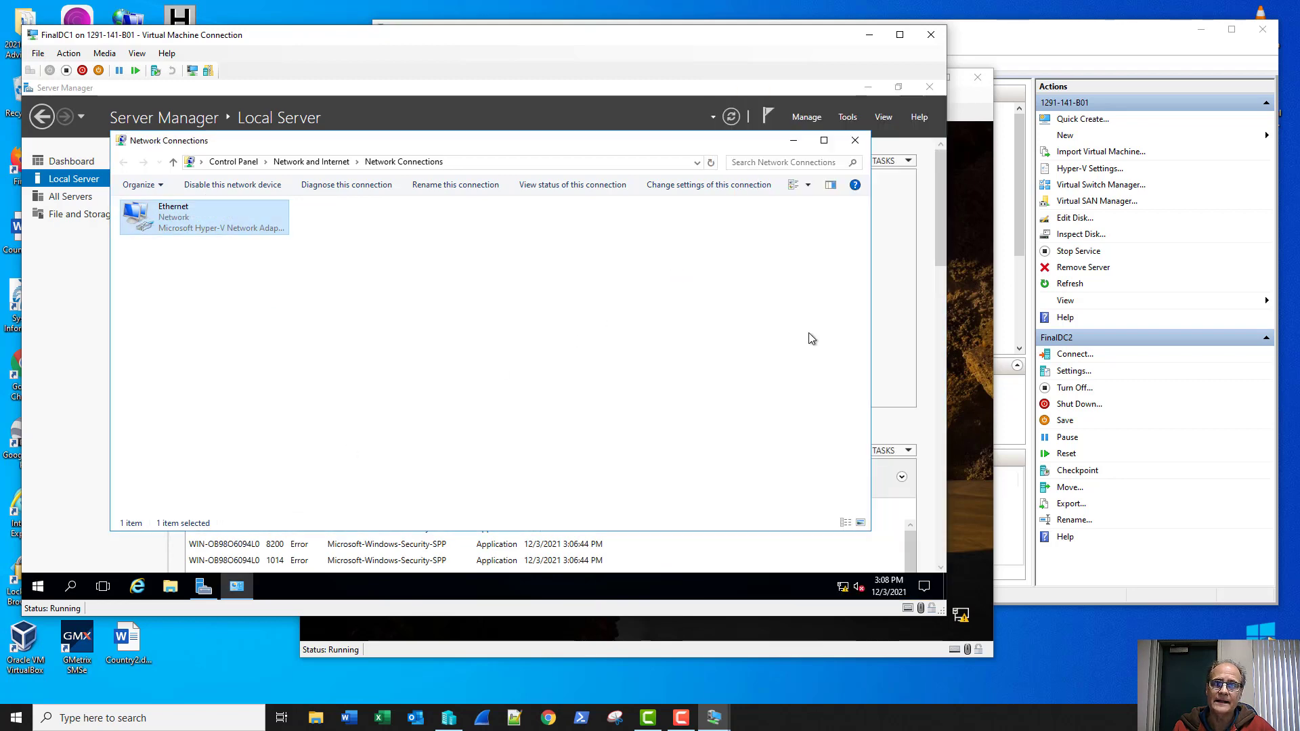
Step: Run ping 8.8.8.8 and ping -a 8.8.8.8 in an admin Command Prompt, then close it
left_click(859, 142)
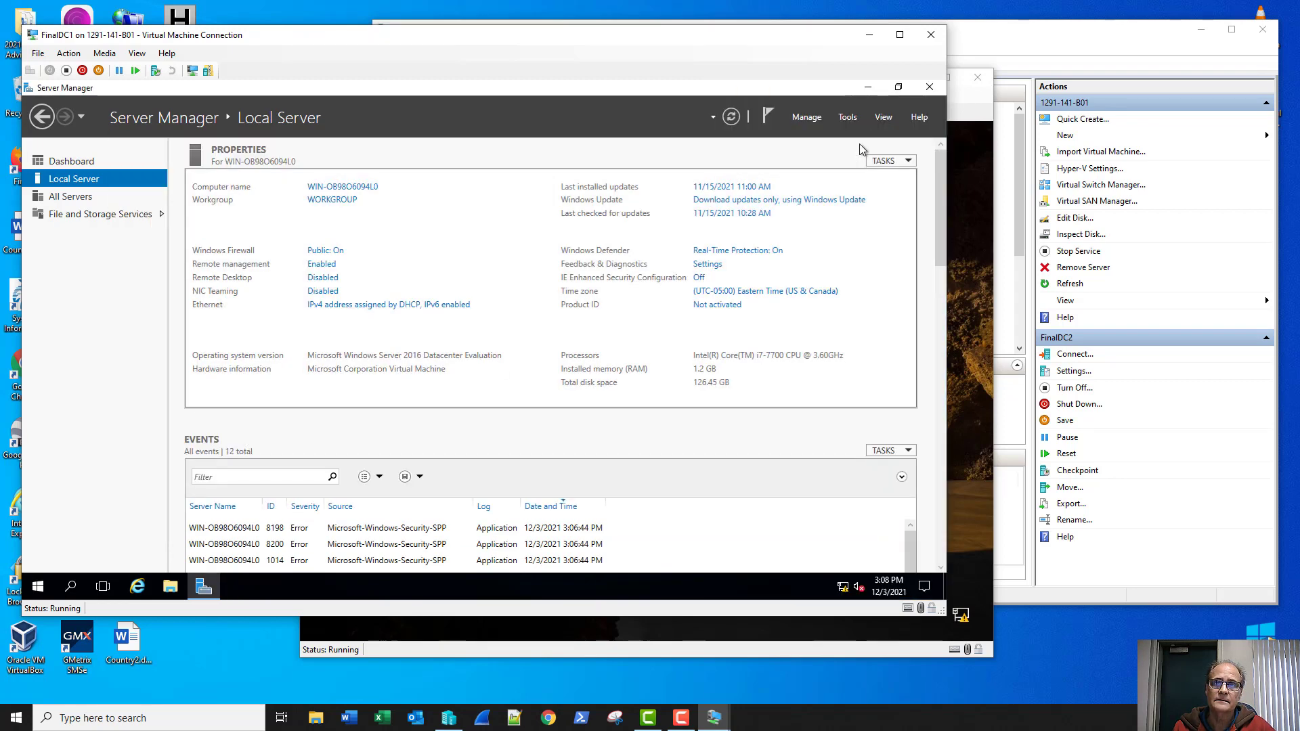
right_click(38, 587)
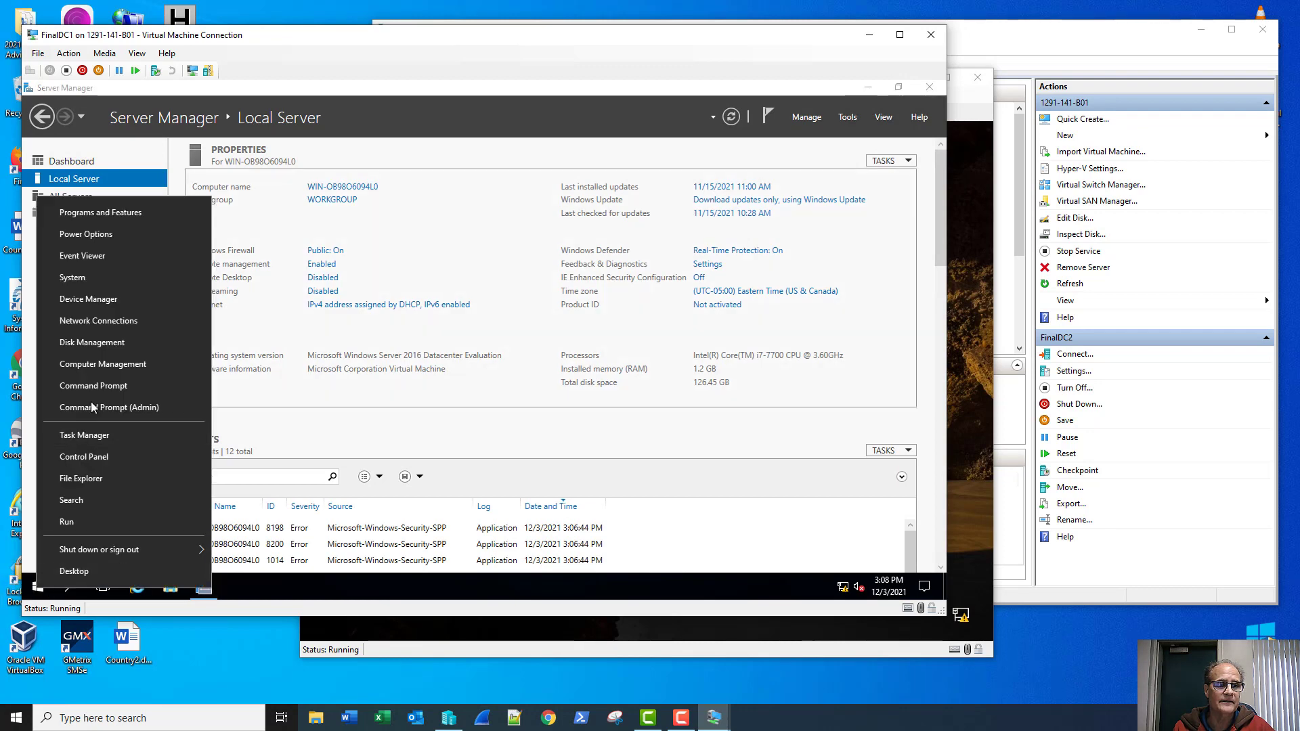
left_click(105, 386)
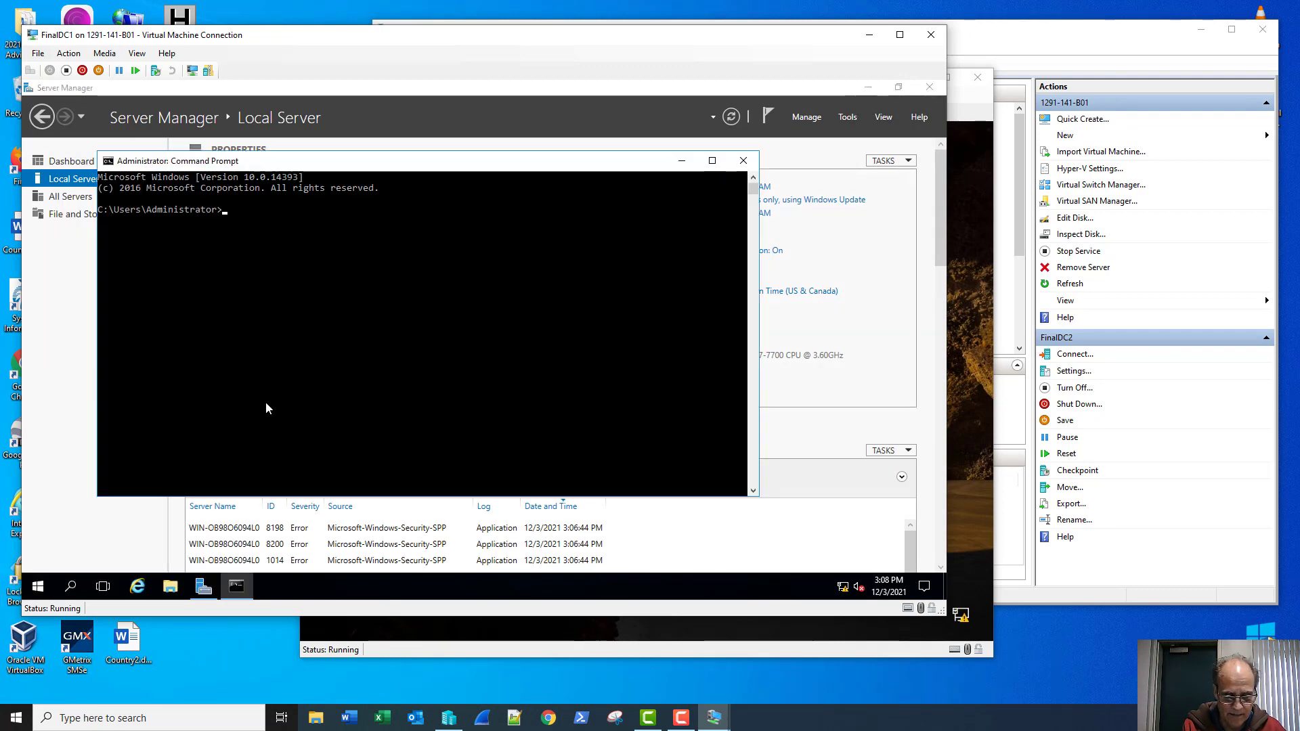
type("ping 8.8.8.8")
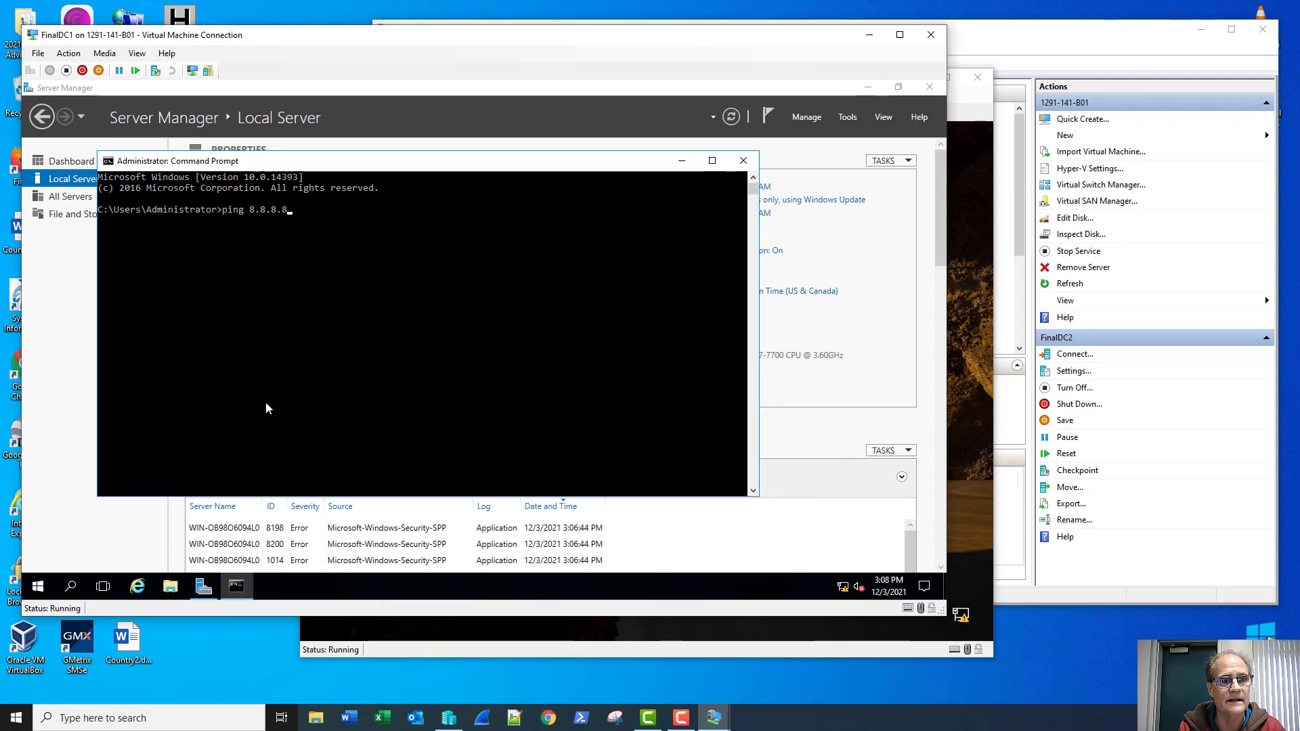
key("Return")
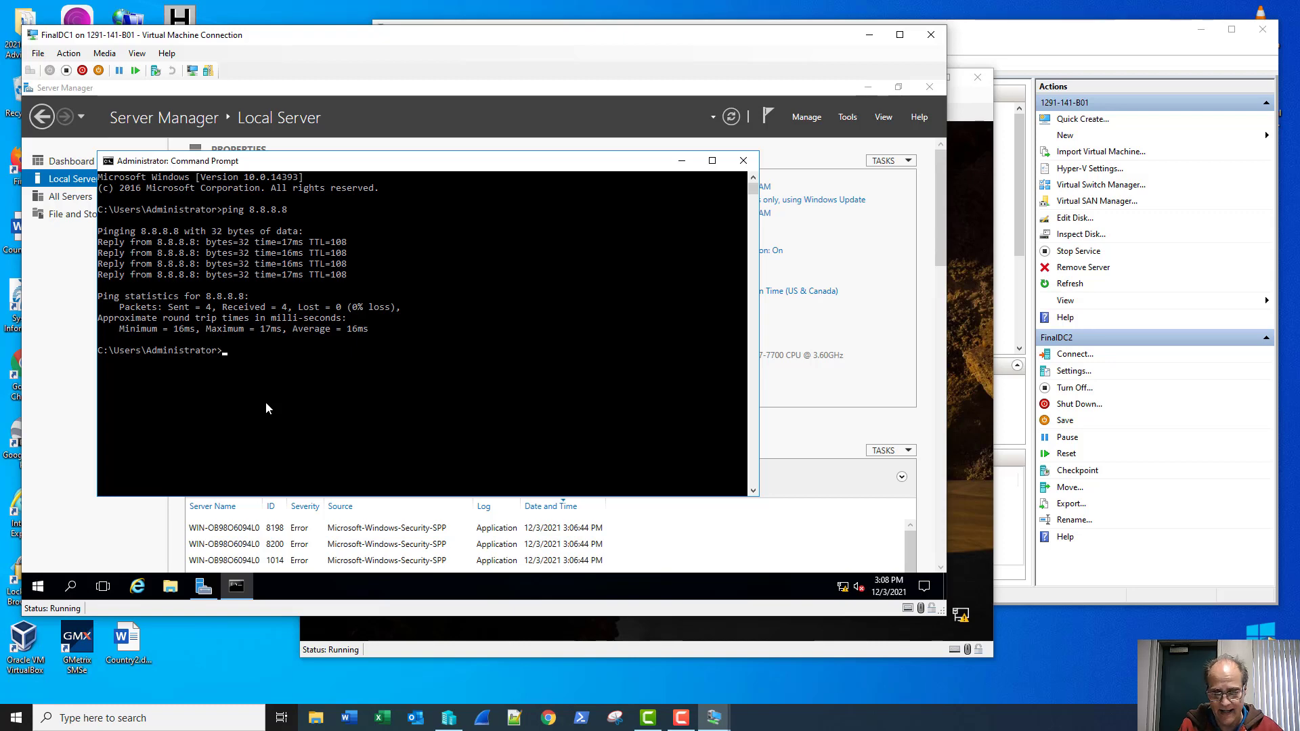
key("Up")
type("-a")
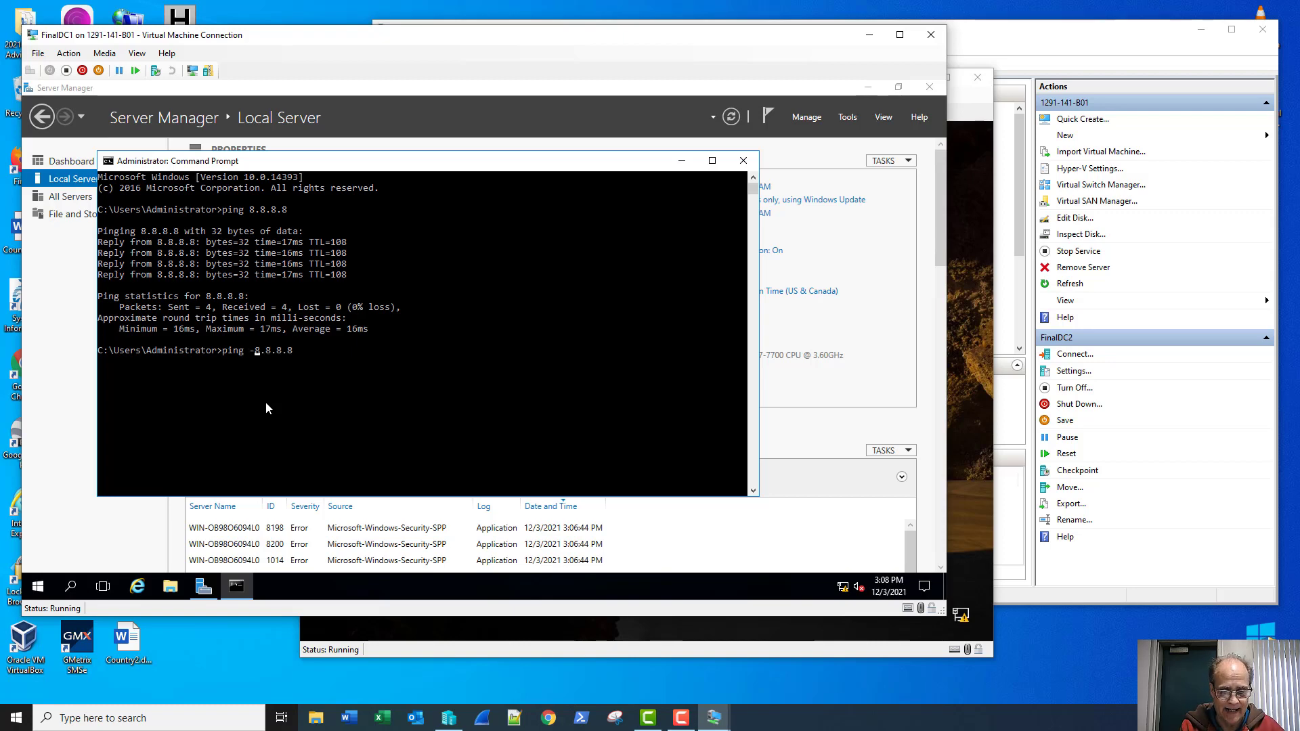
key("Return")
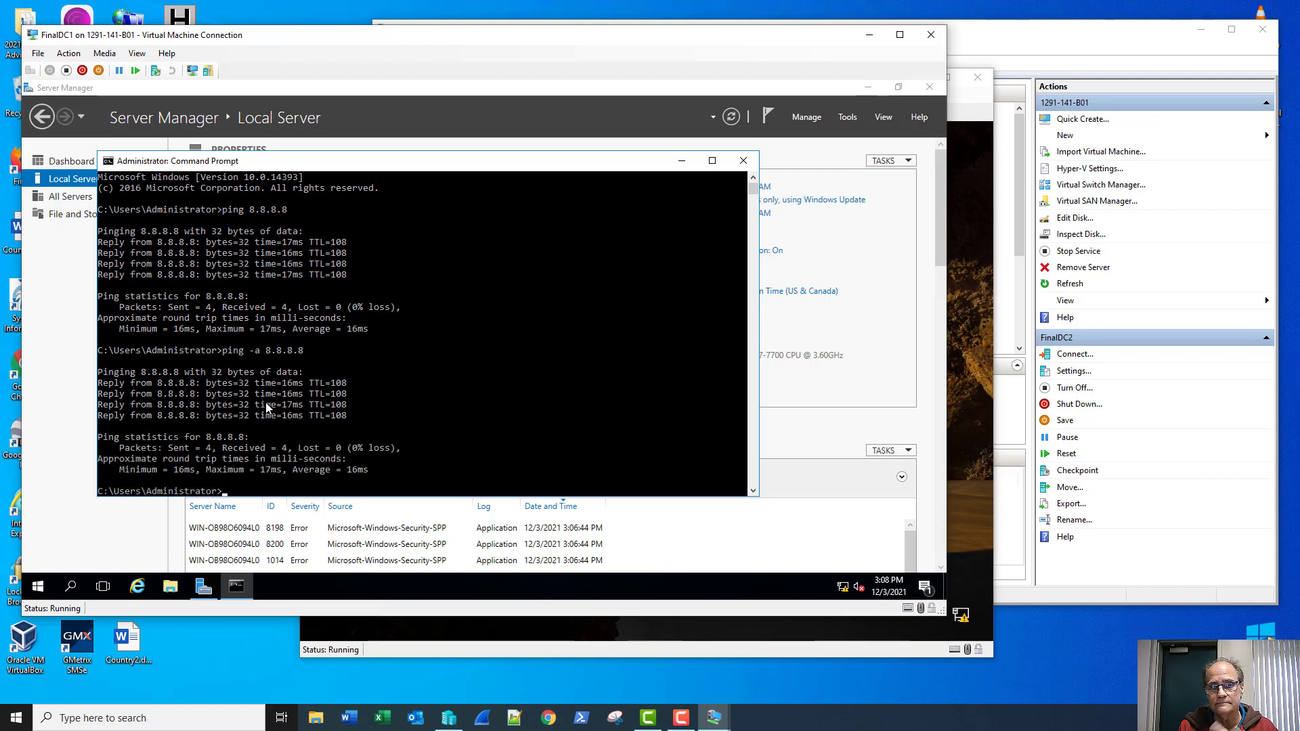
left_click(742, 162)
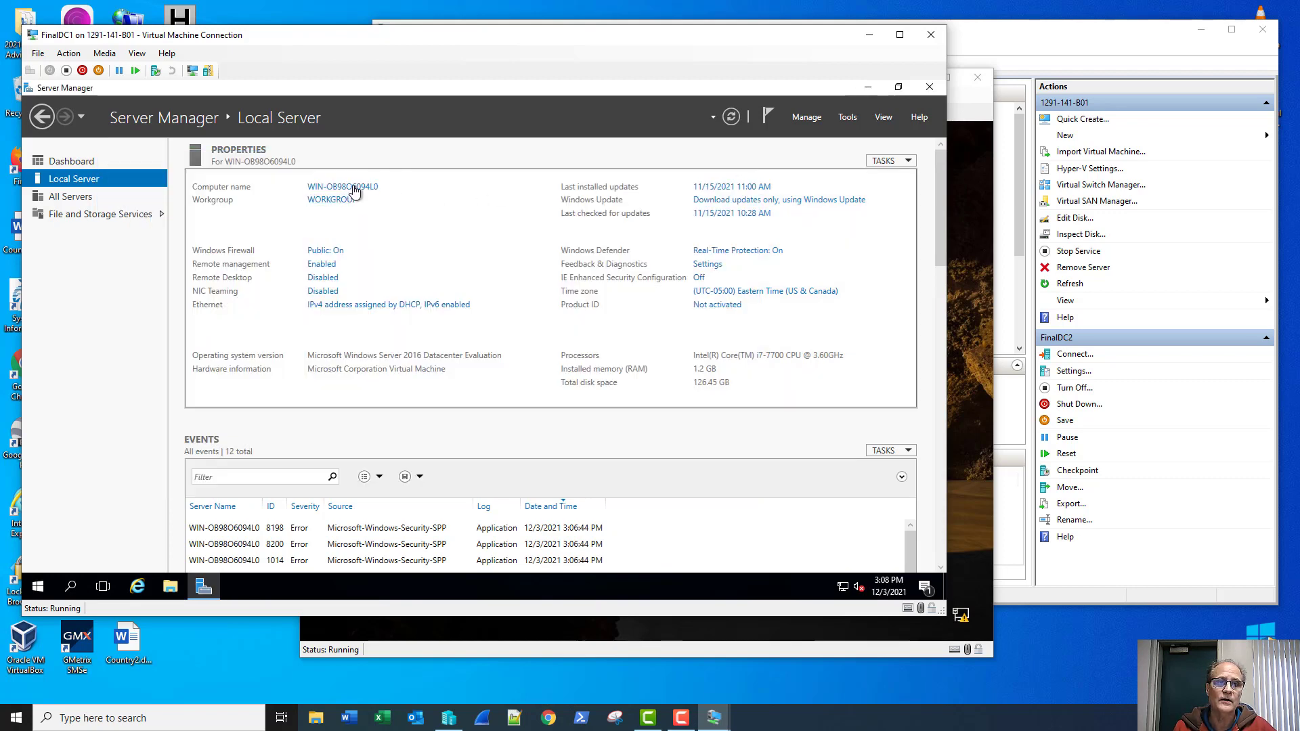
Step: Rename the computer to FinalDC1 in System Properties and restart now
left_click(352, 201)
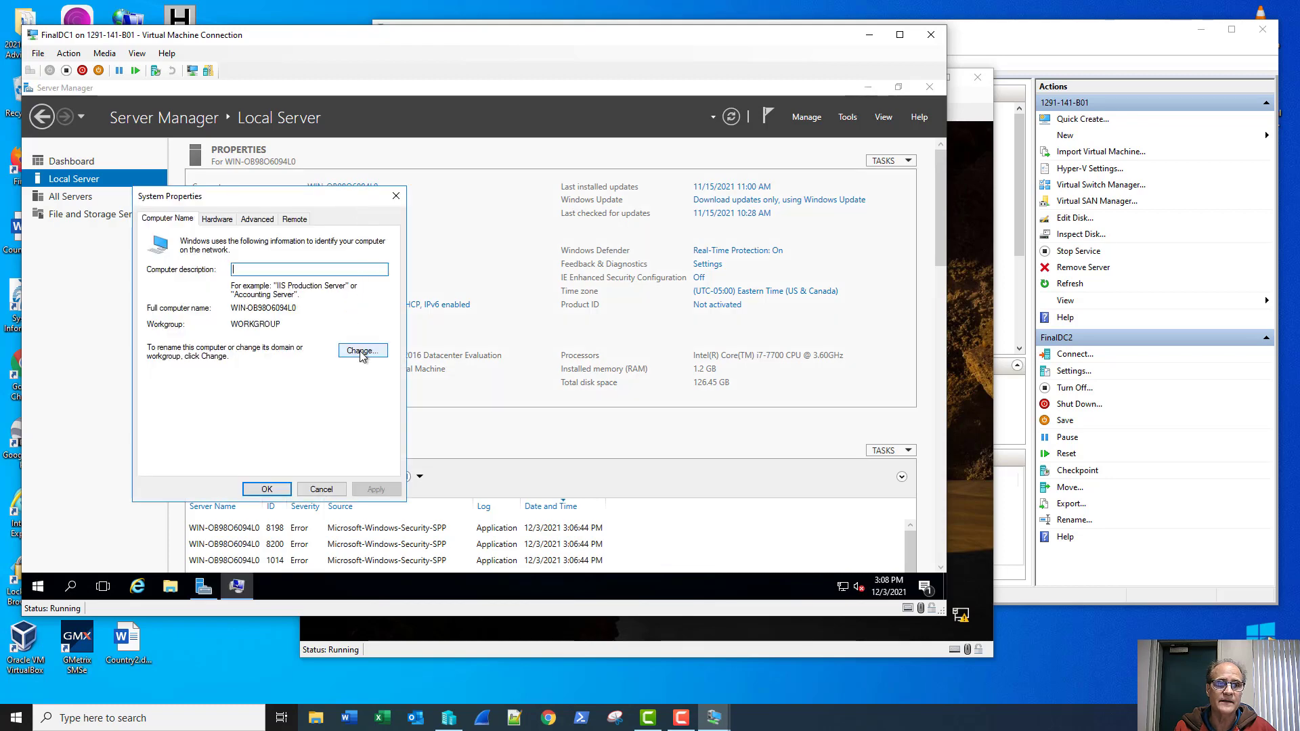
left_click(363, 351)
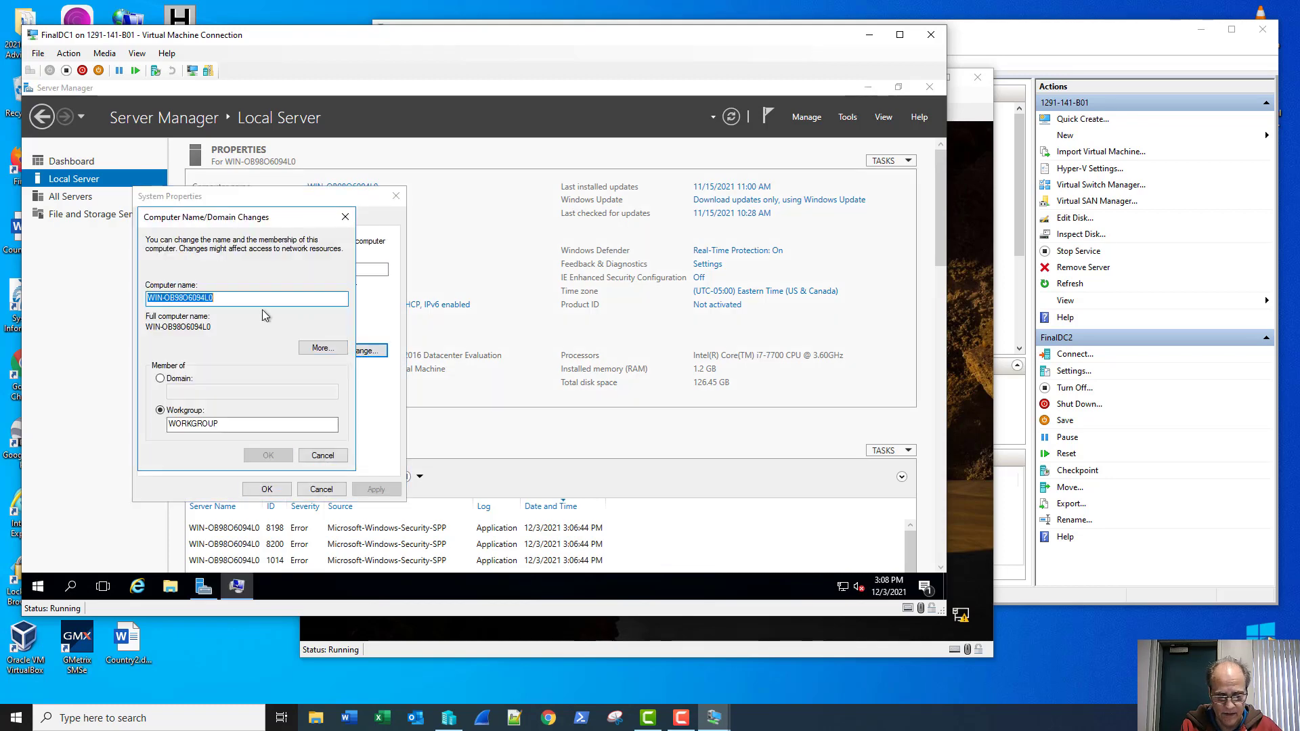
type("Final")
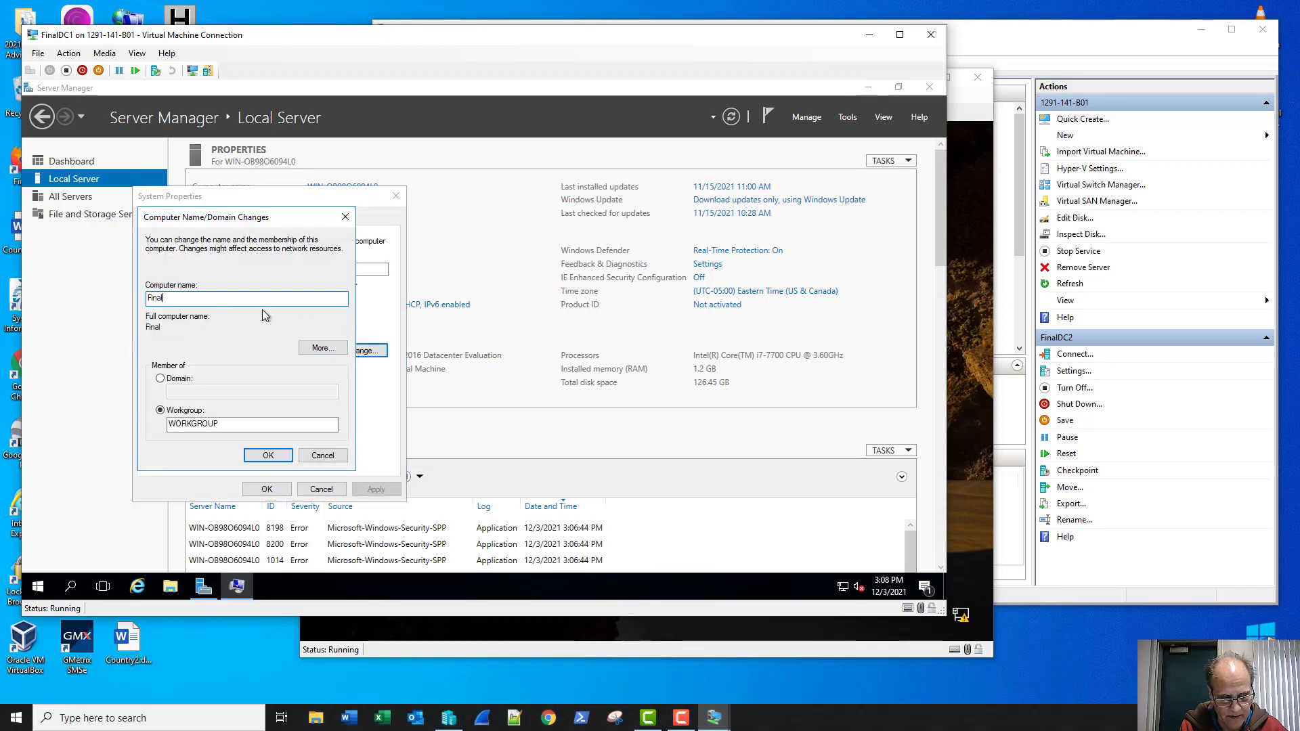
type("DC1")
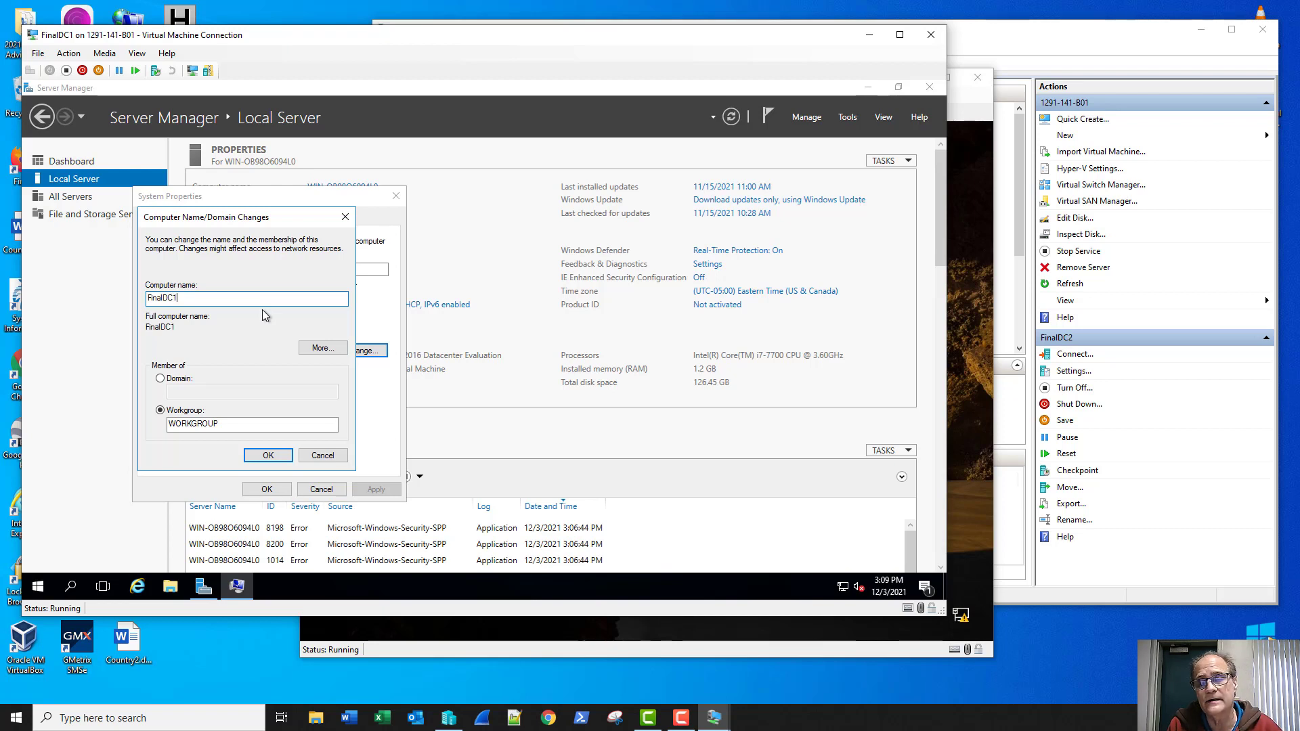
key("Return")
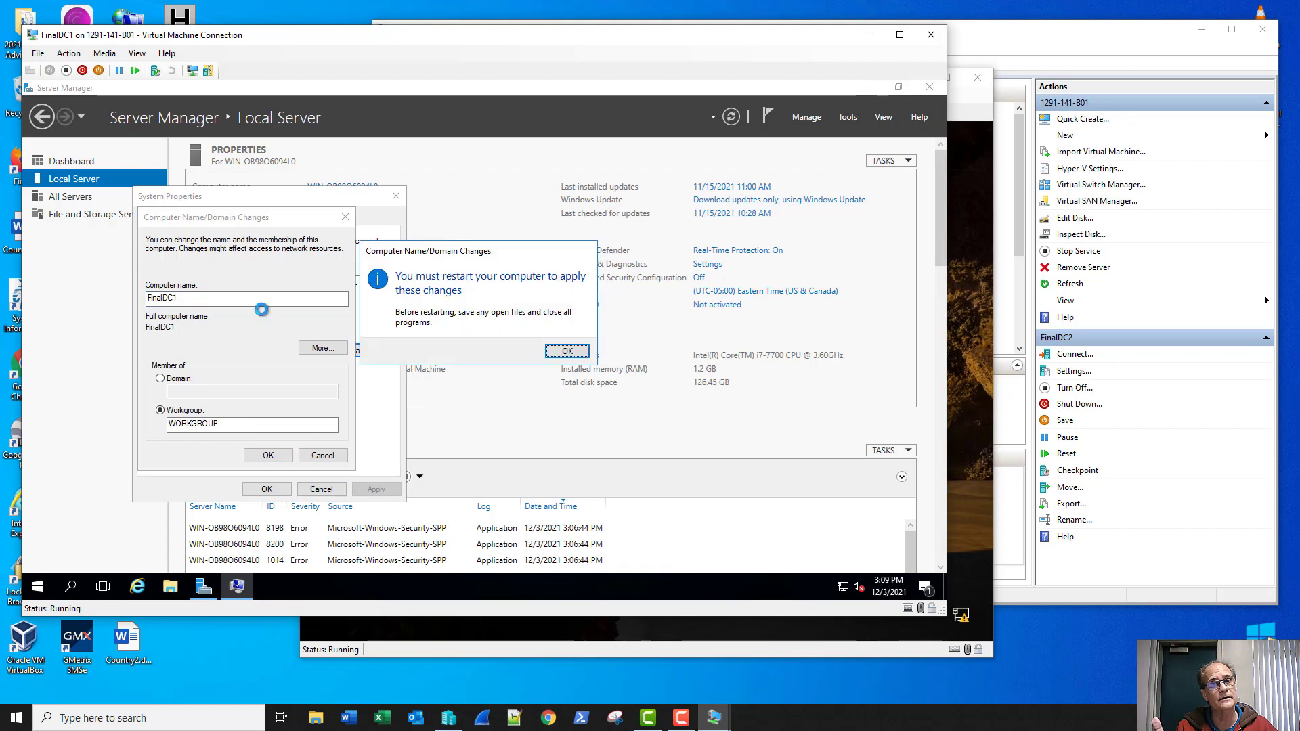
key("Return")
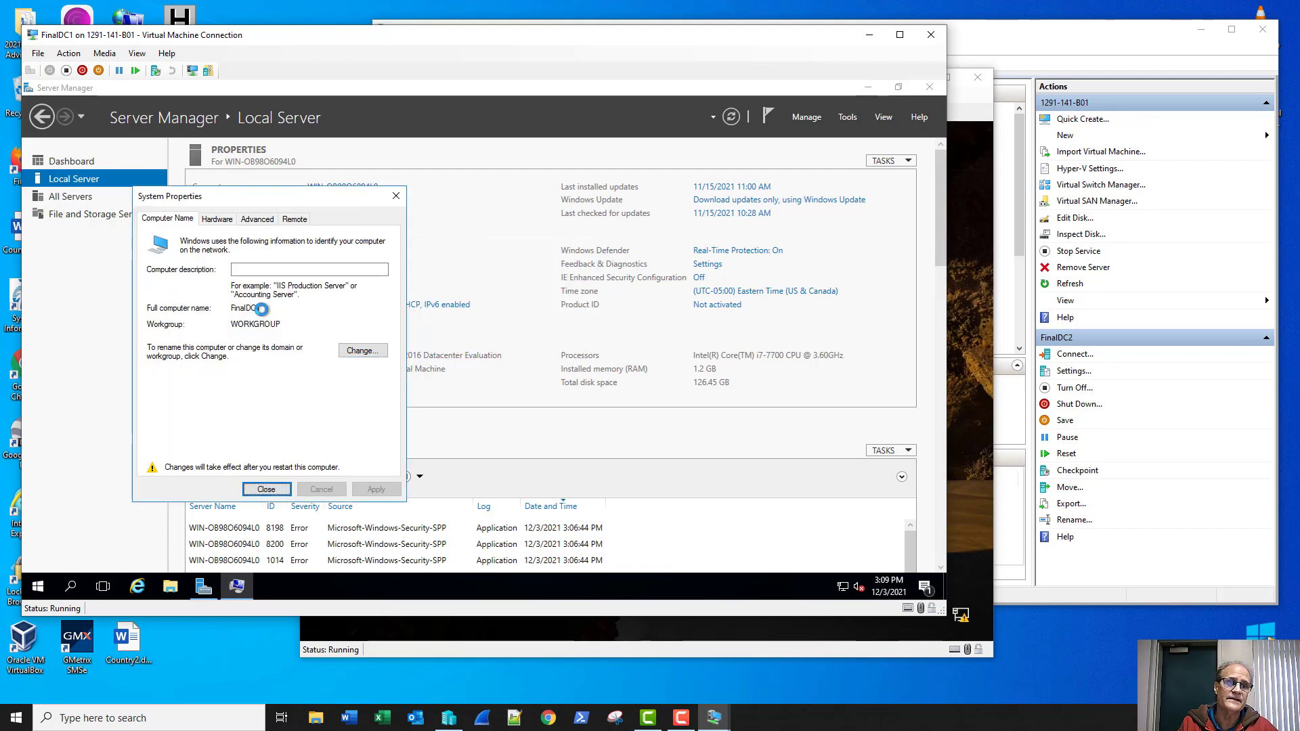
key("Return")
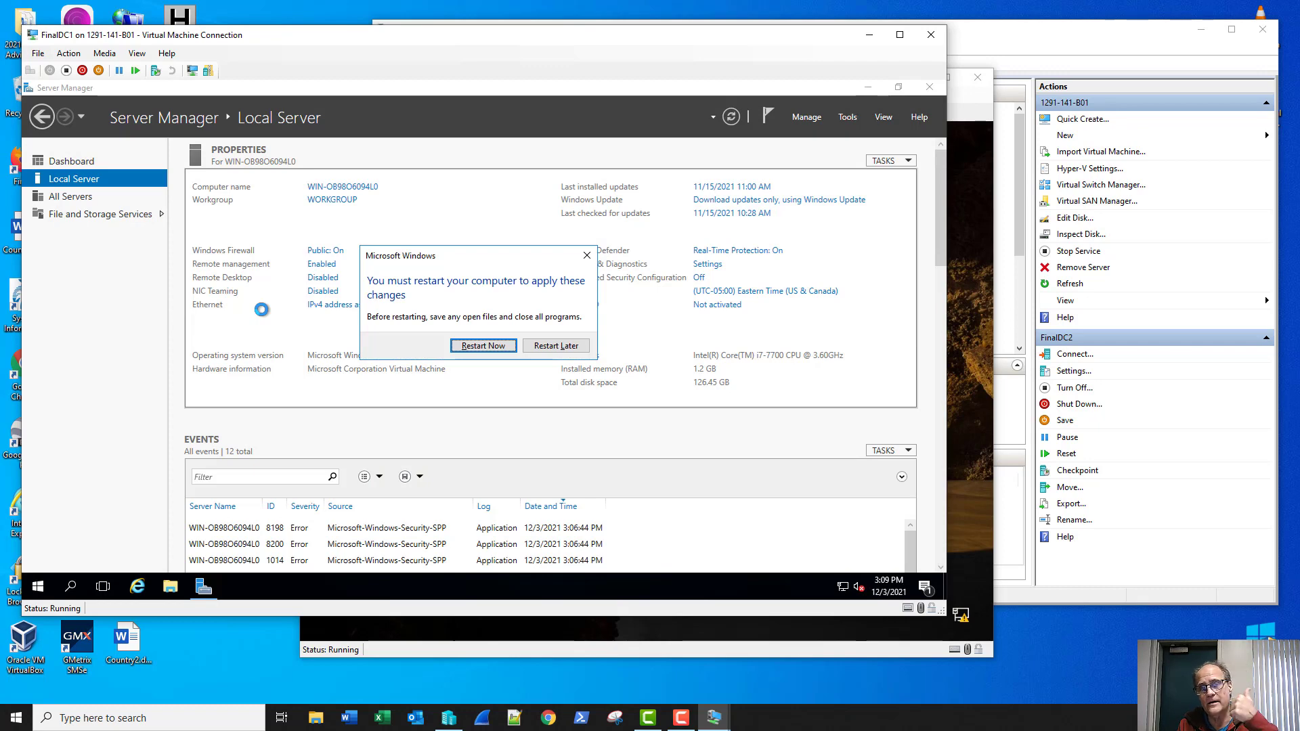
key("Return")
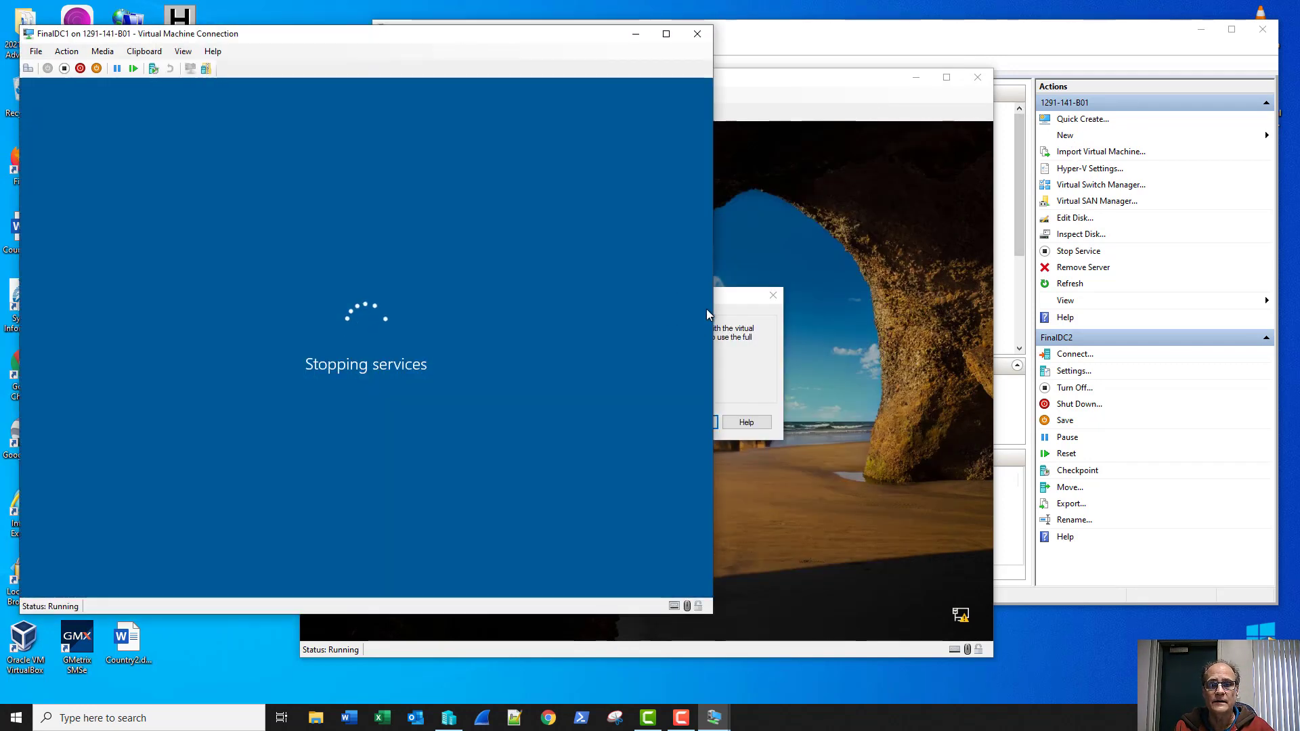
Step: Sign in to FinalDC2 as Administrator, re-entering the password after the incorrect-password error
left_click(744, 382)
left_click(701, 420)
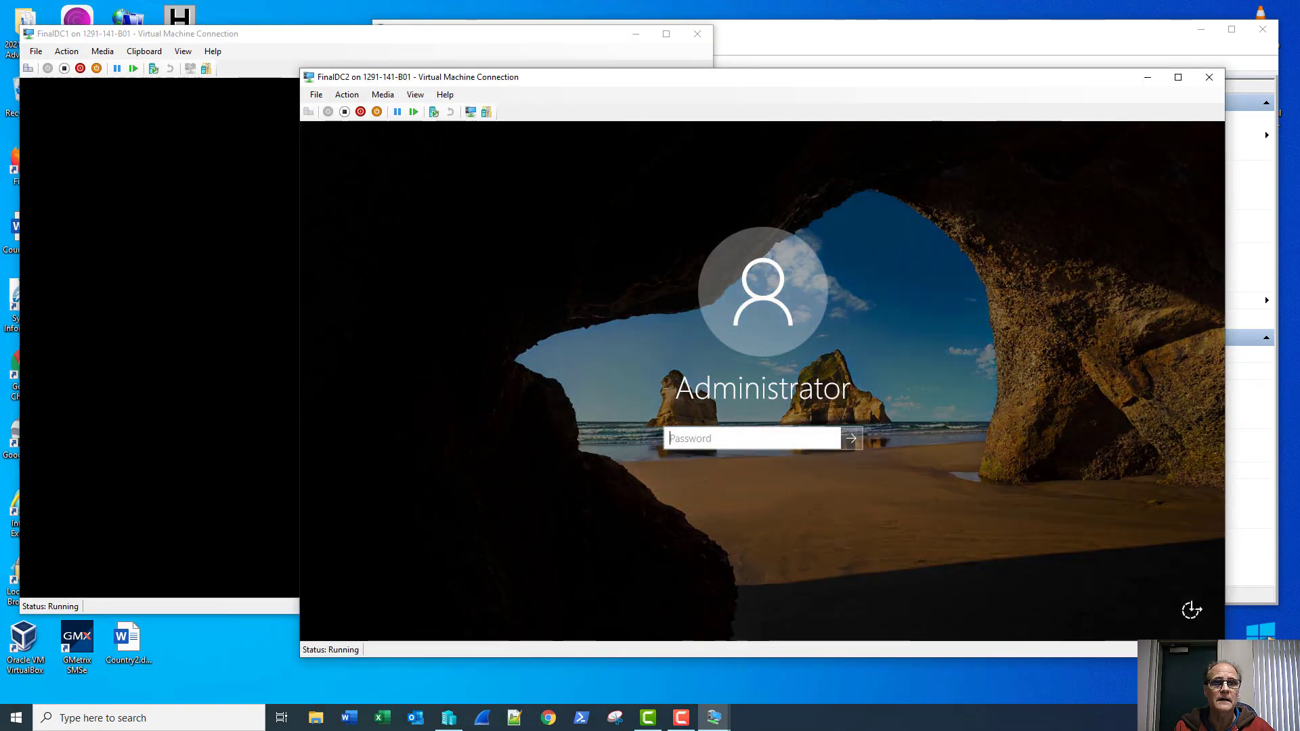
type("•••••••")
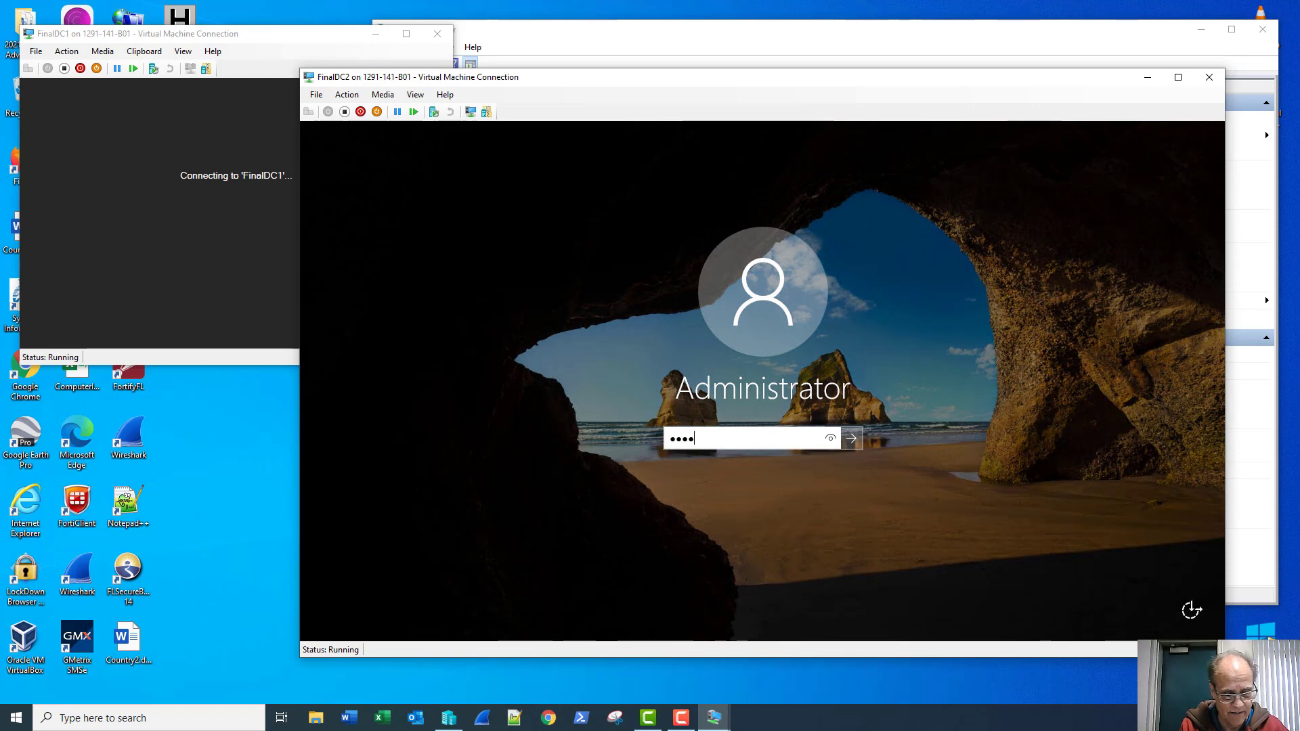
type("••••")
key("Return")
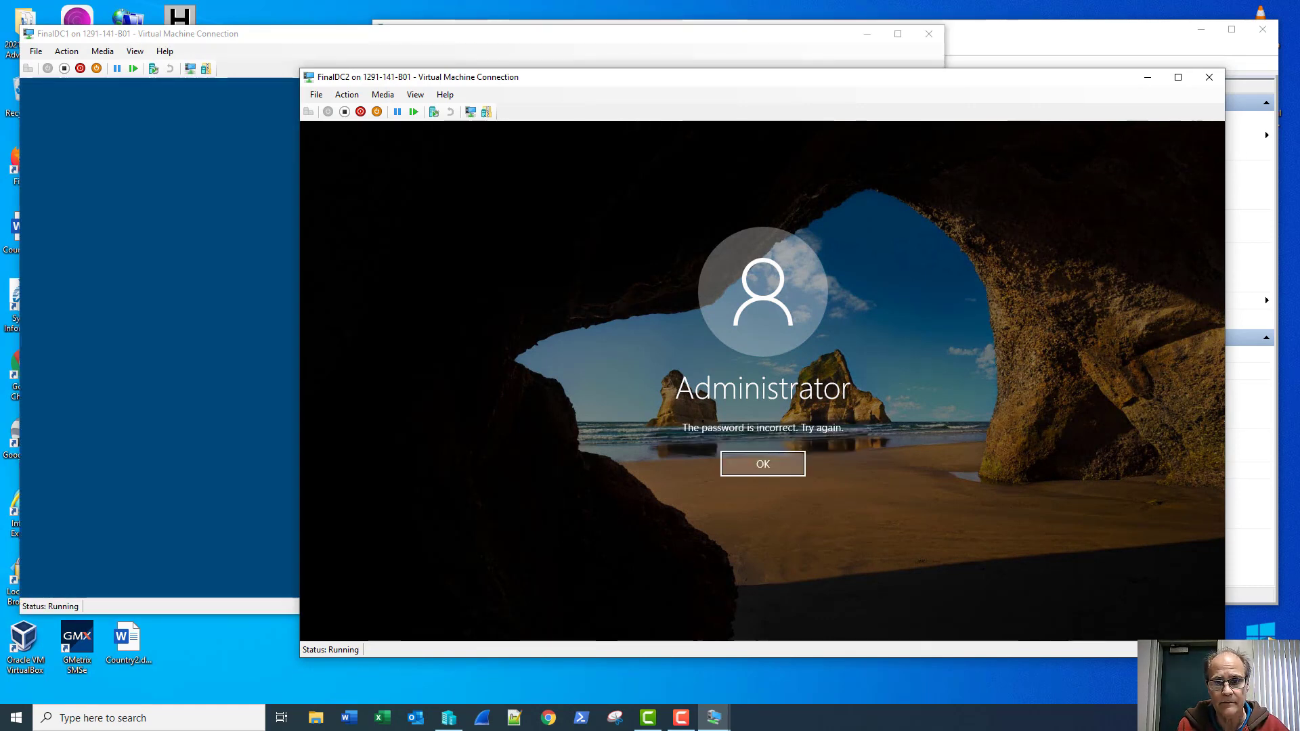
key("Return")
type("••••••")
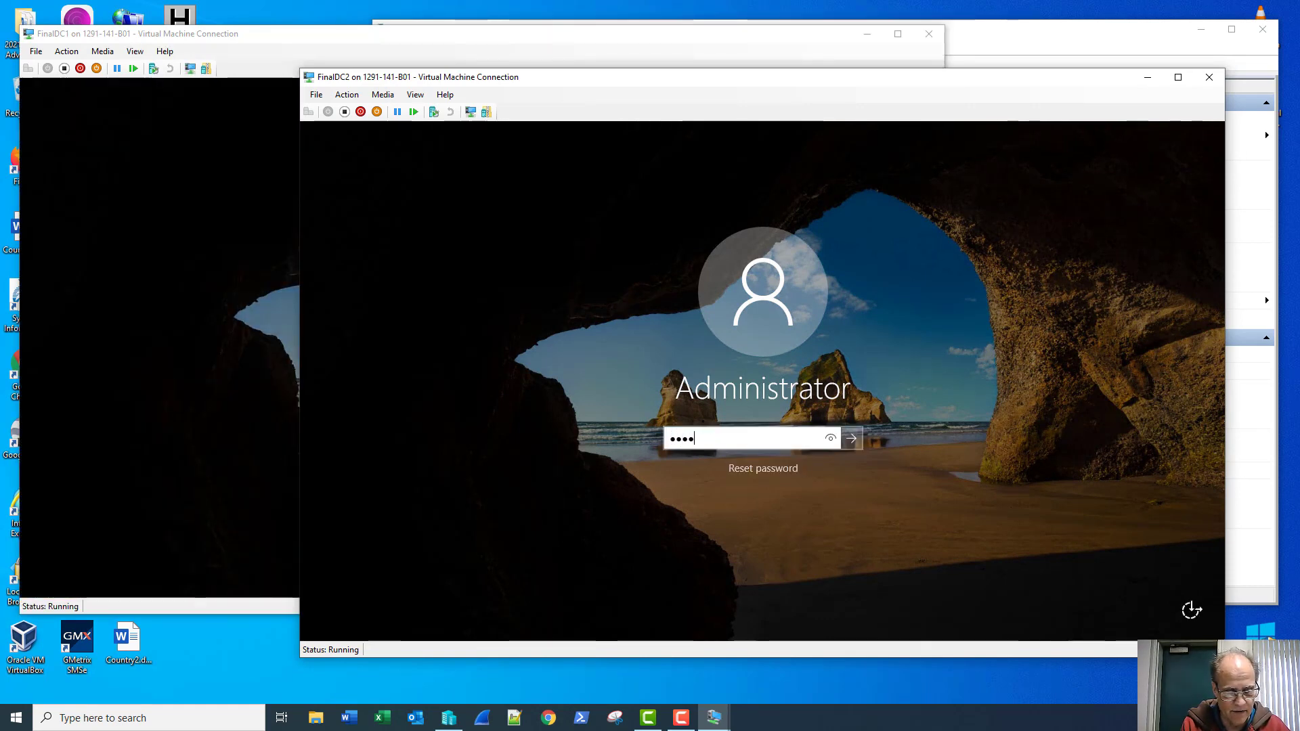
type("•••••")
key("Return")
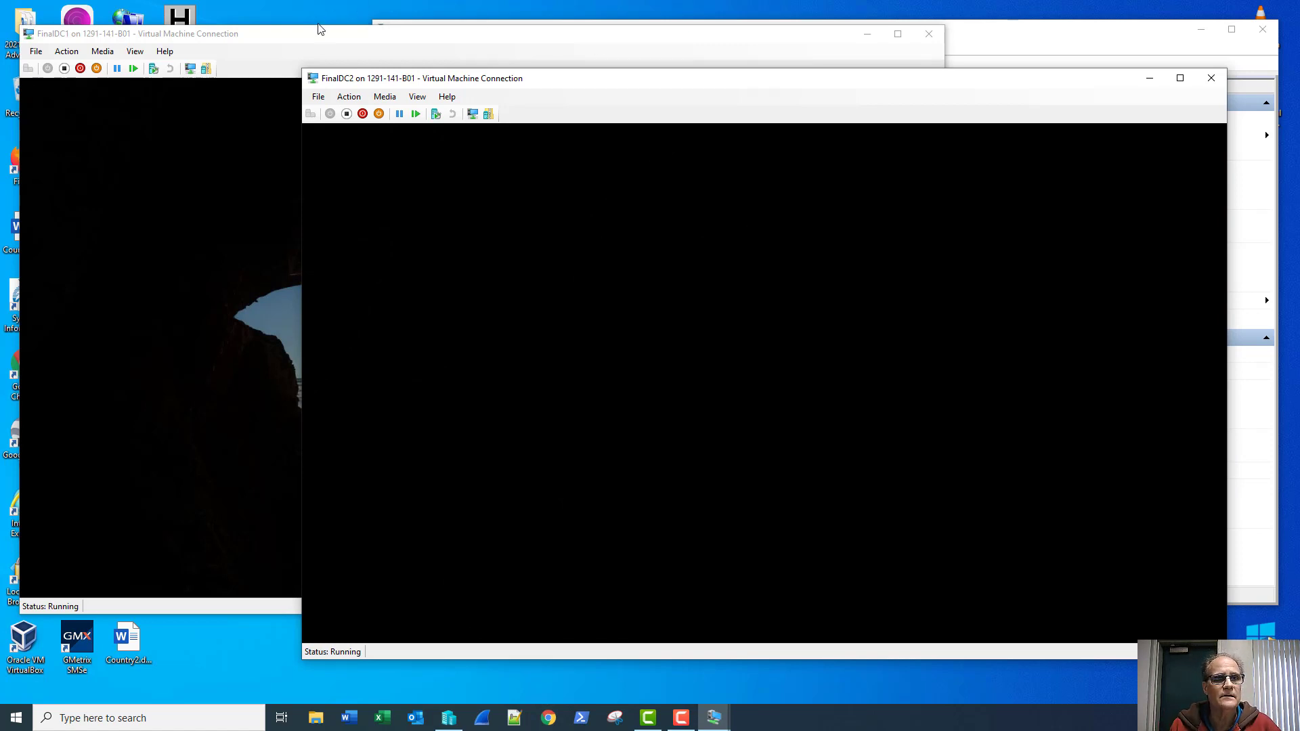
Step: Sign in to FinalDC1 with the Administrator password, then return to FinalDC2 and Hyper-V Manager
left_click(309, 38)
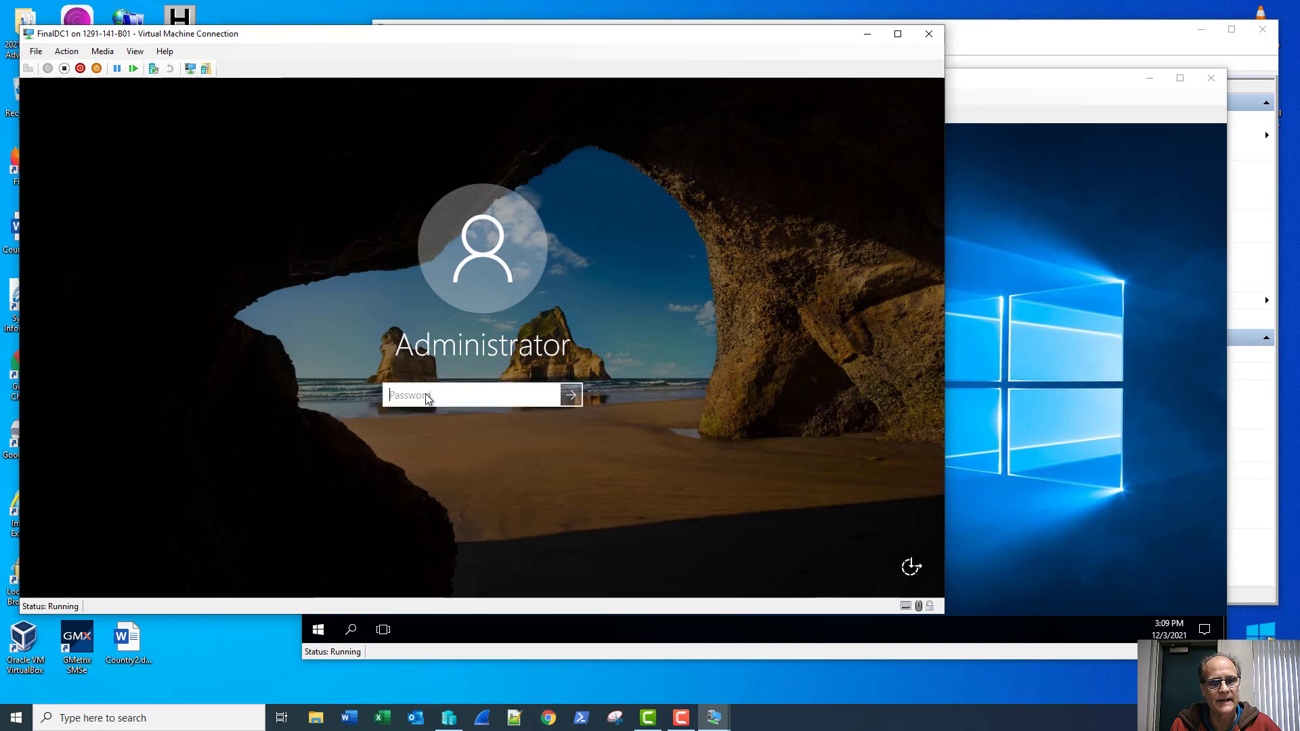
type("Pa$$w0rd1")
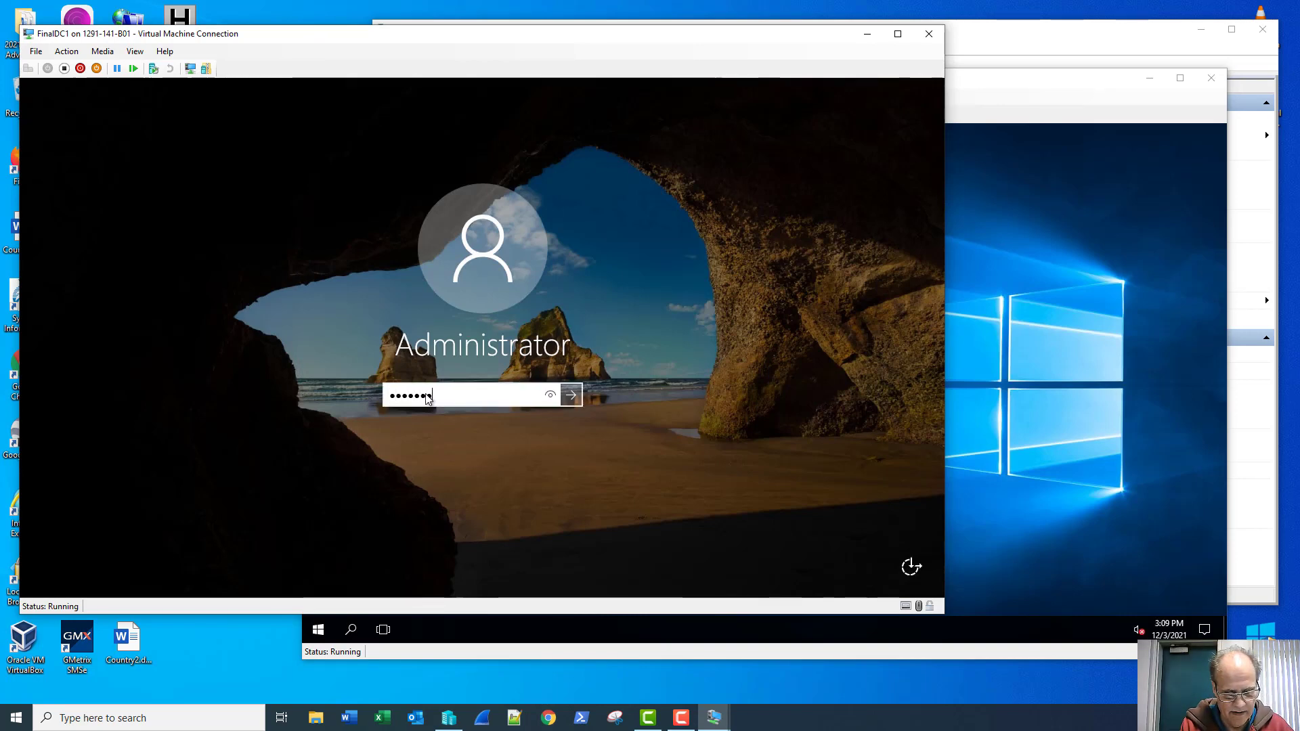
key("Return")
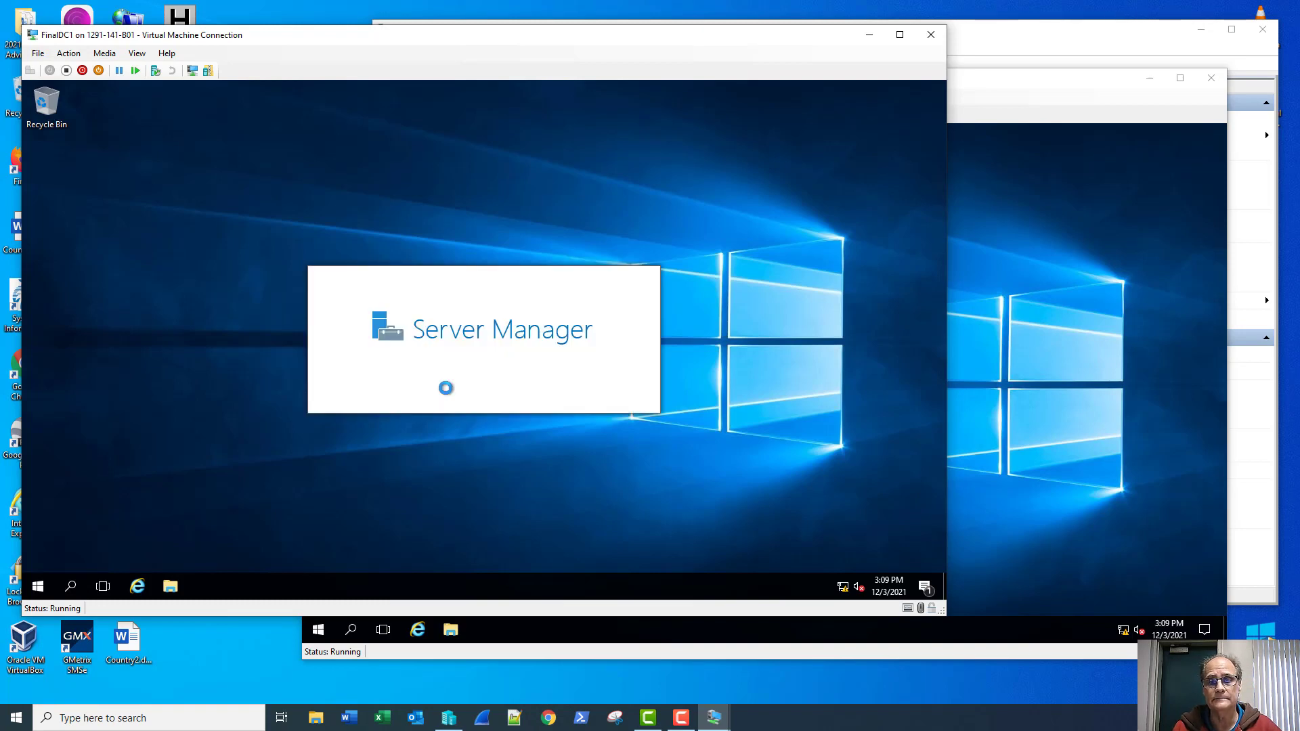
left_click(989, 113)
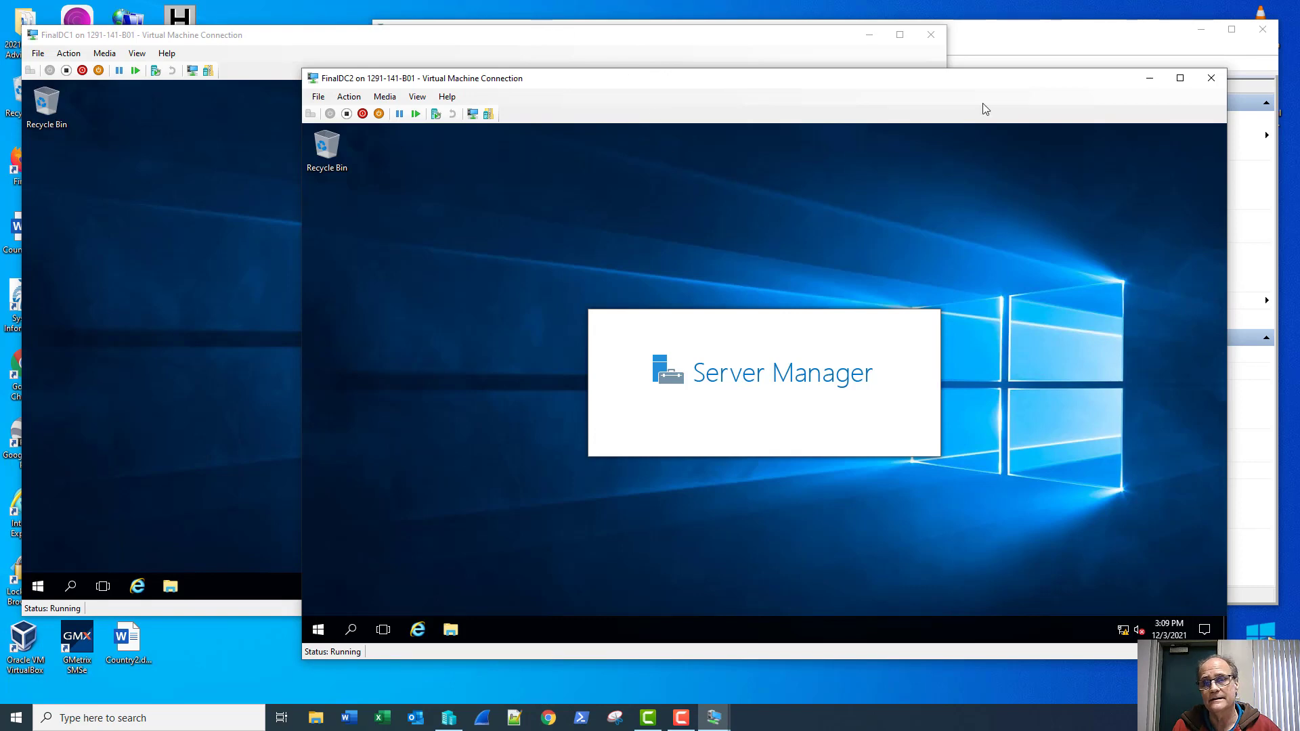
left_click(1004, 51)
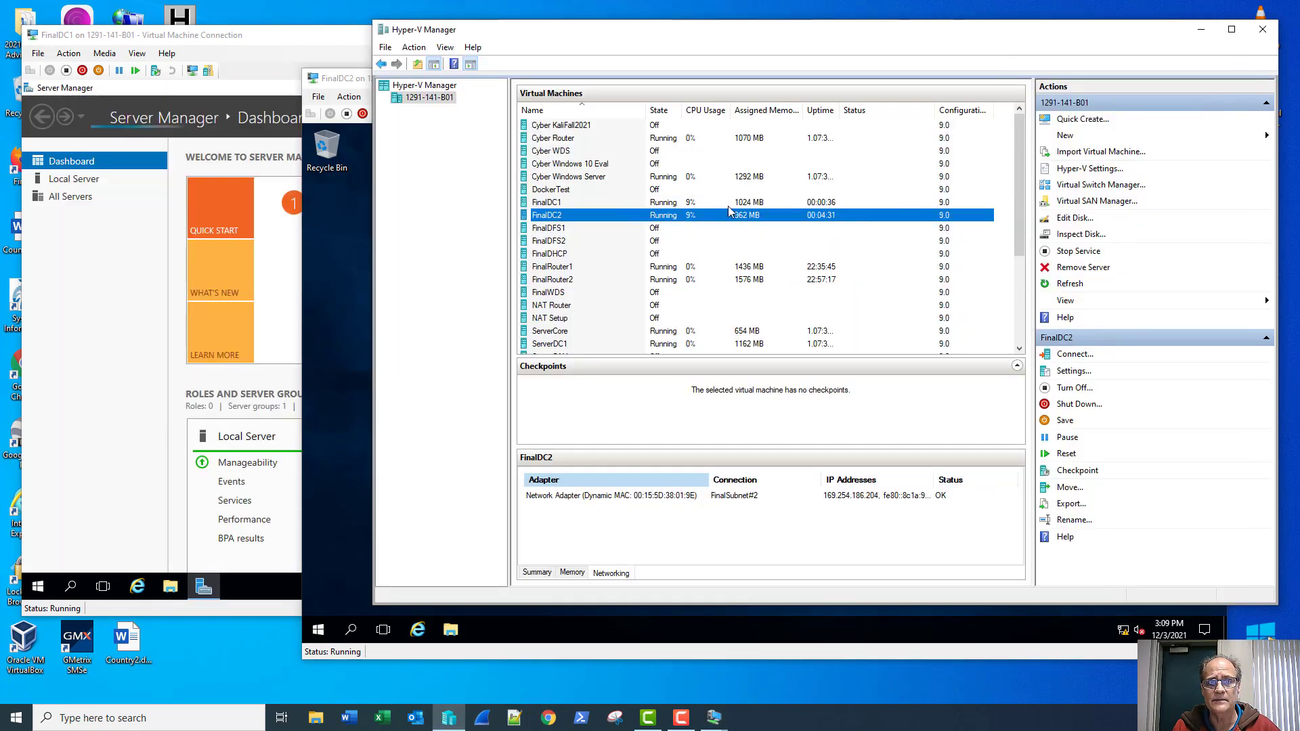
Step: Show FinalDC2's Local Server page, then open the Manage menu in FinalDC1's Server Manager
left_click(284, 271)
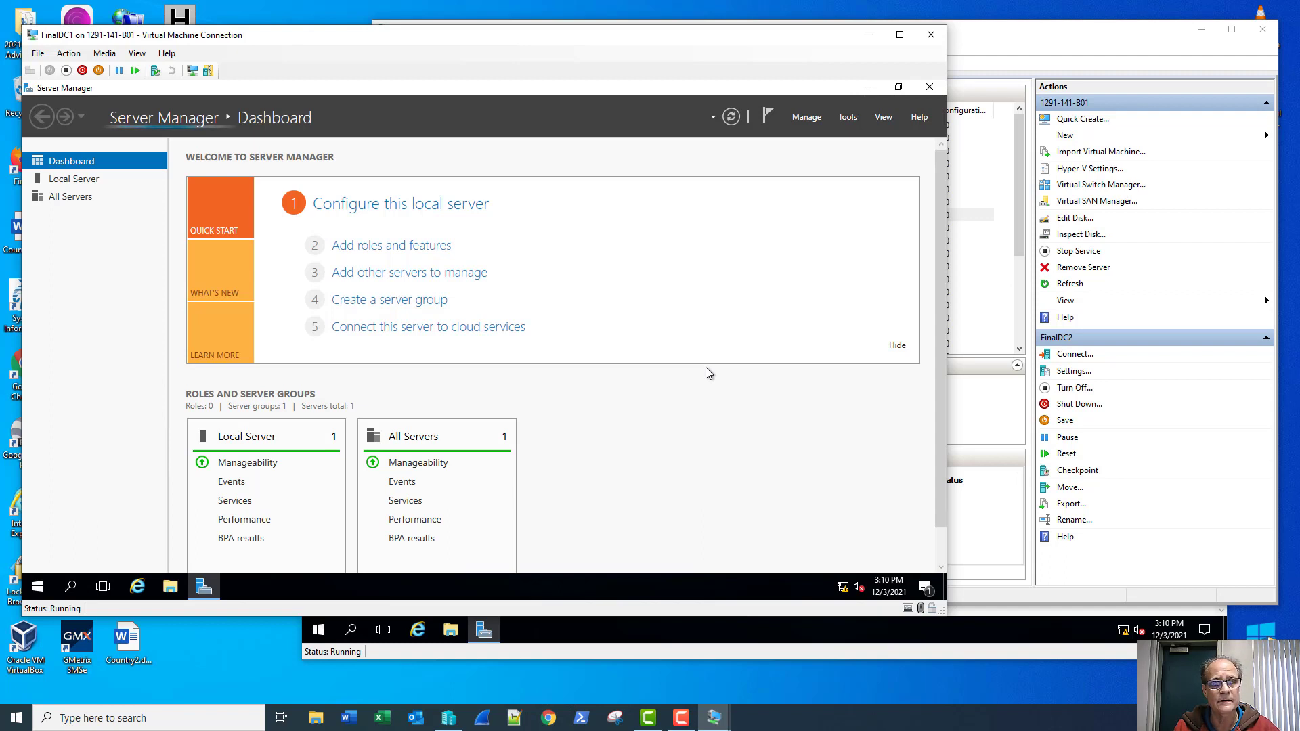
left_click(655, 651)
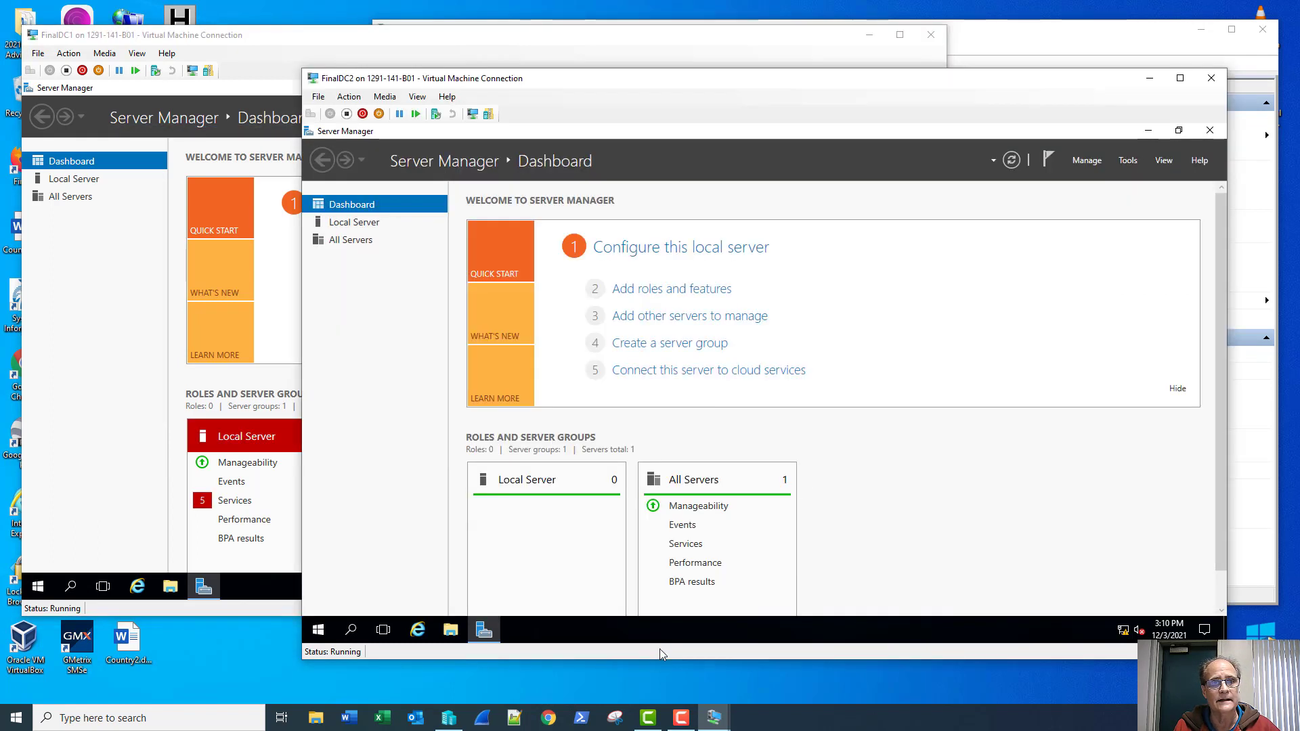
left_click(353, 222)
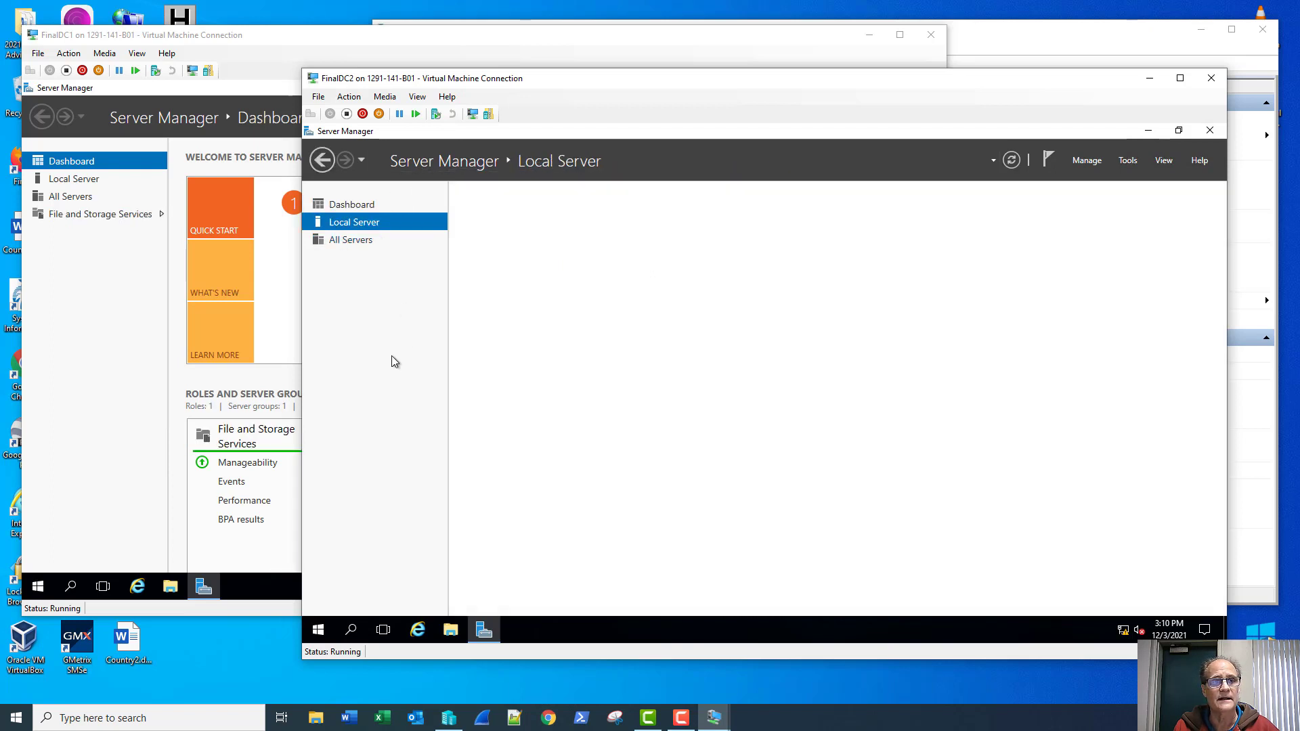
left_click(98, 355)
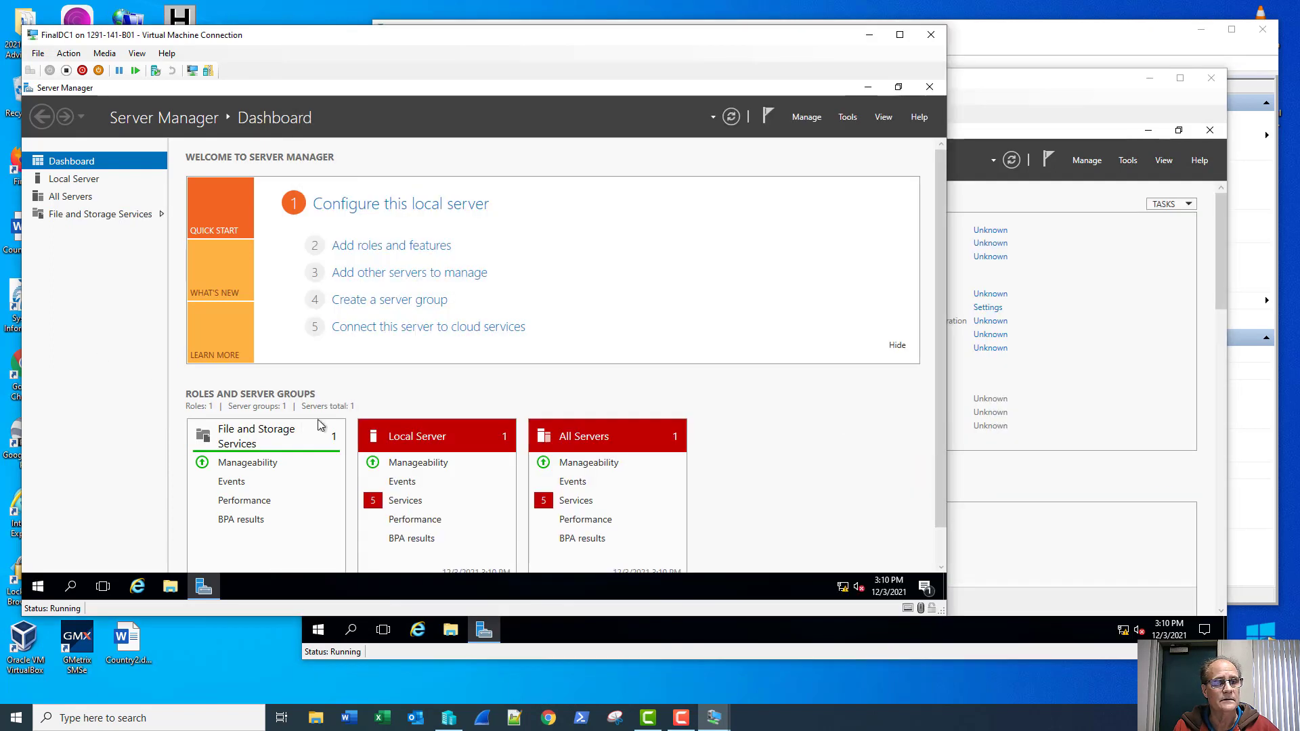
left_click(799, 116)
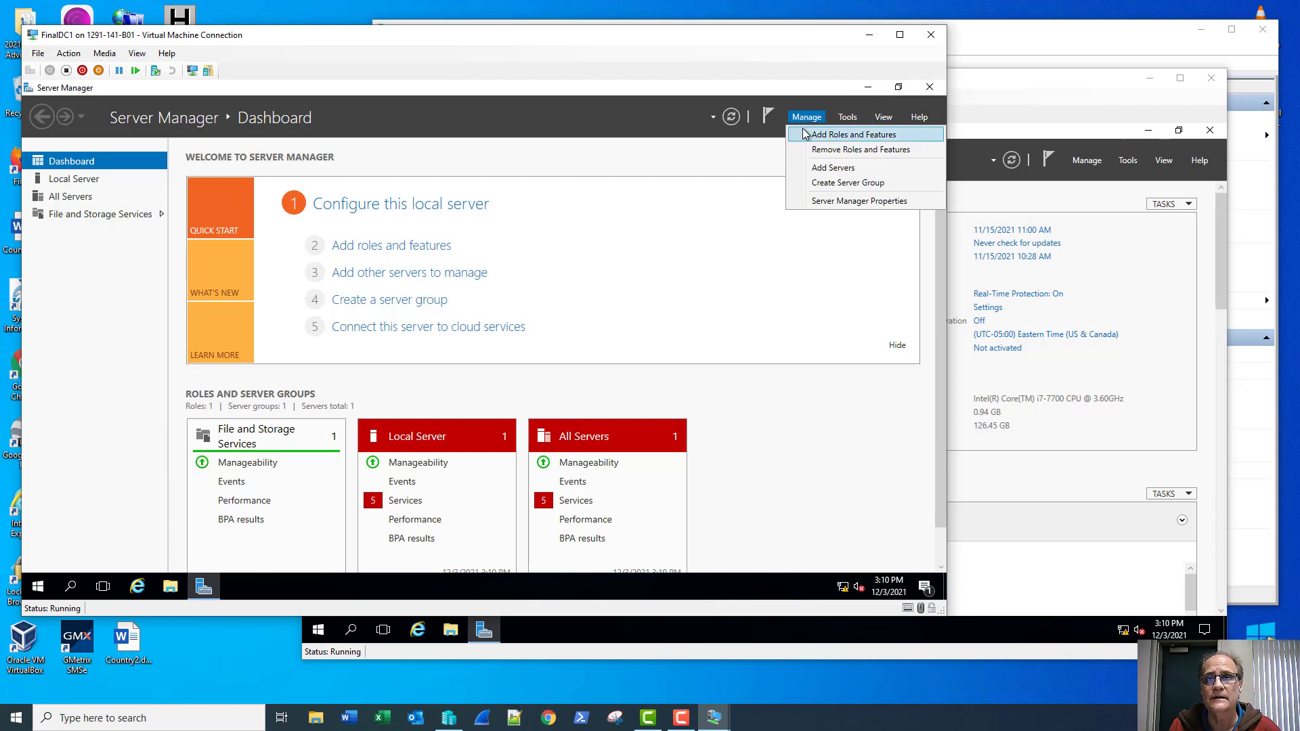
Step: Start Add Roles and Features as a role-based installation targeting FinalDC1
left_click(804, 135)
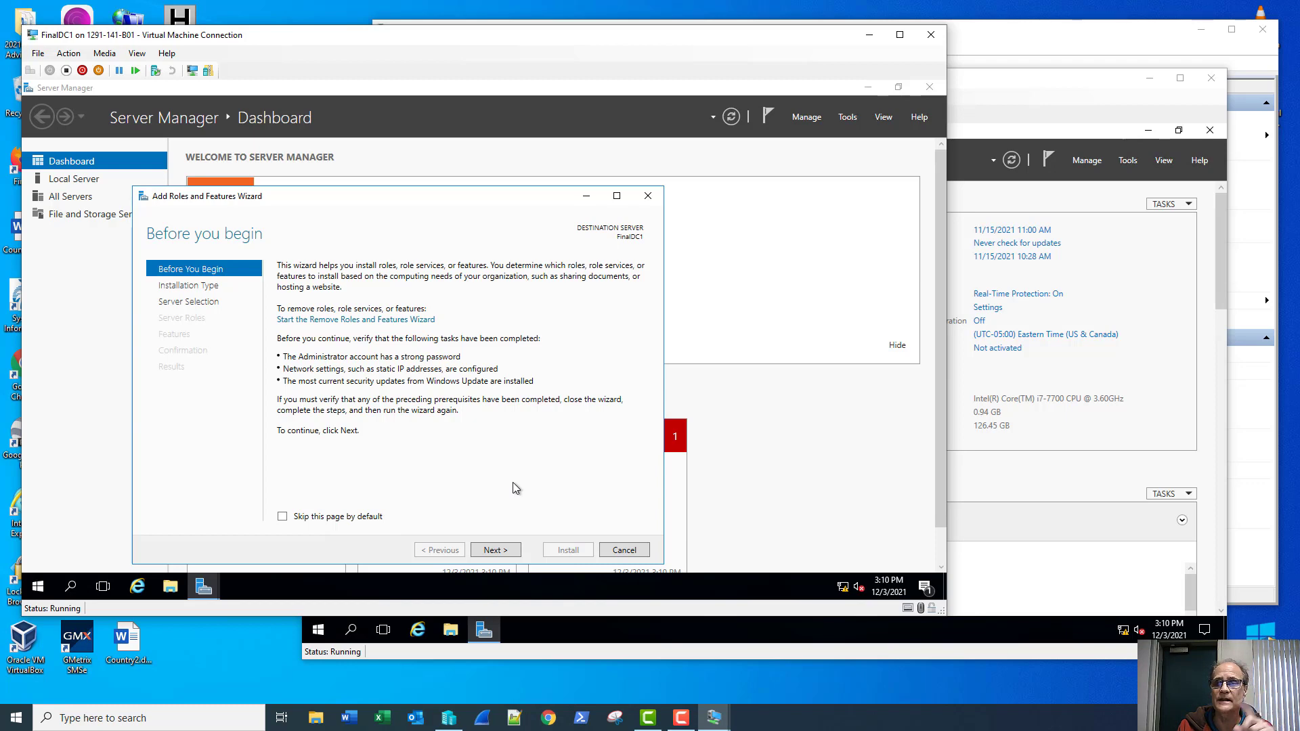
left_click(505, 553)
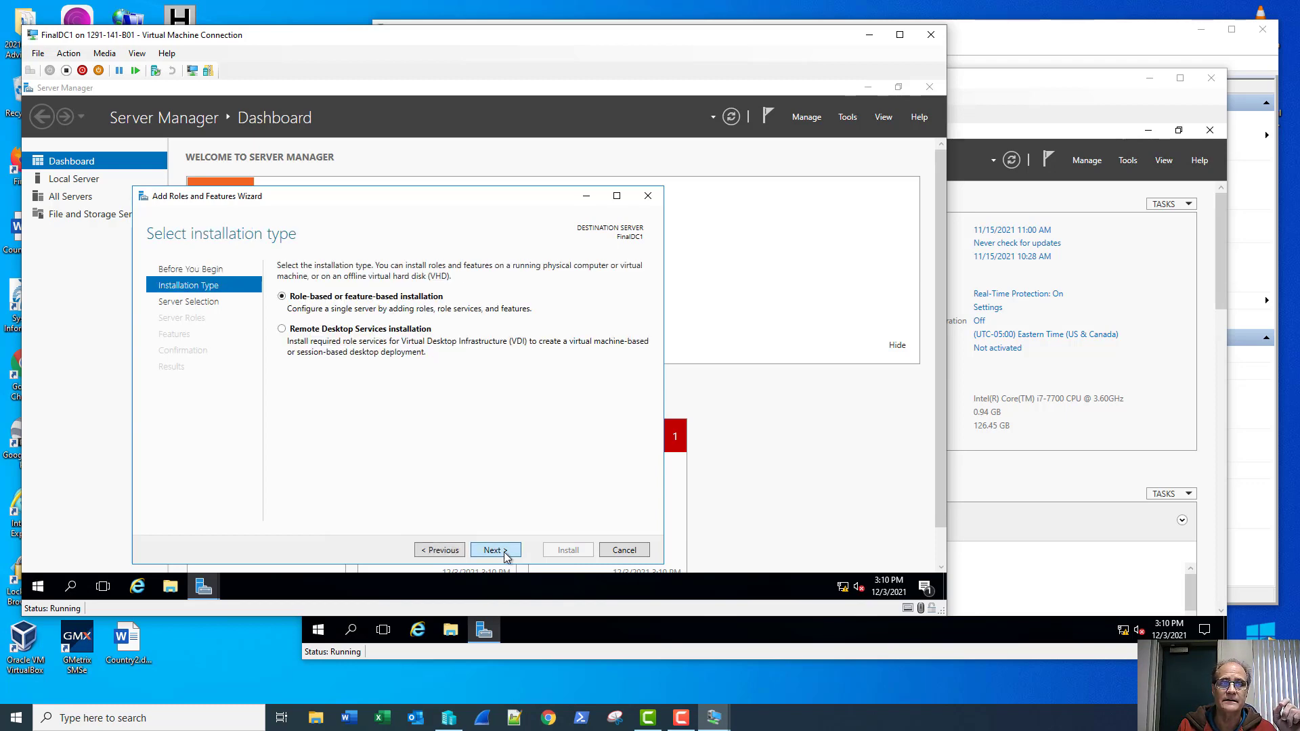
left_click(505, 552)
left_click(505, 552)
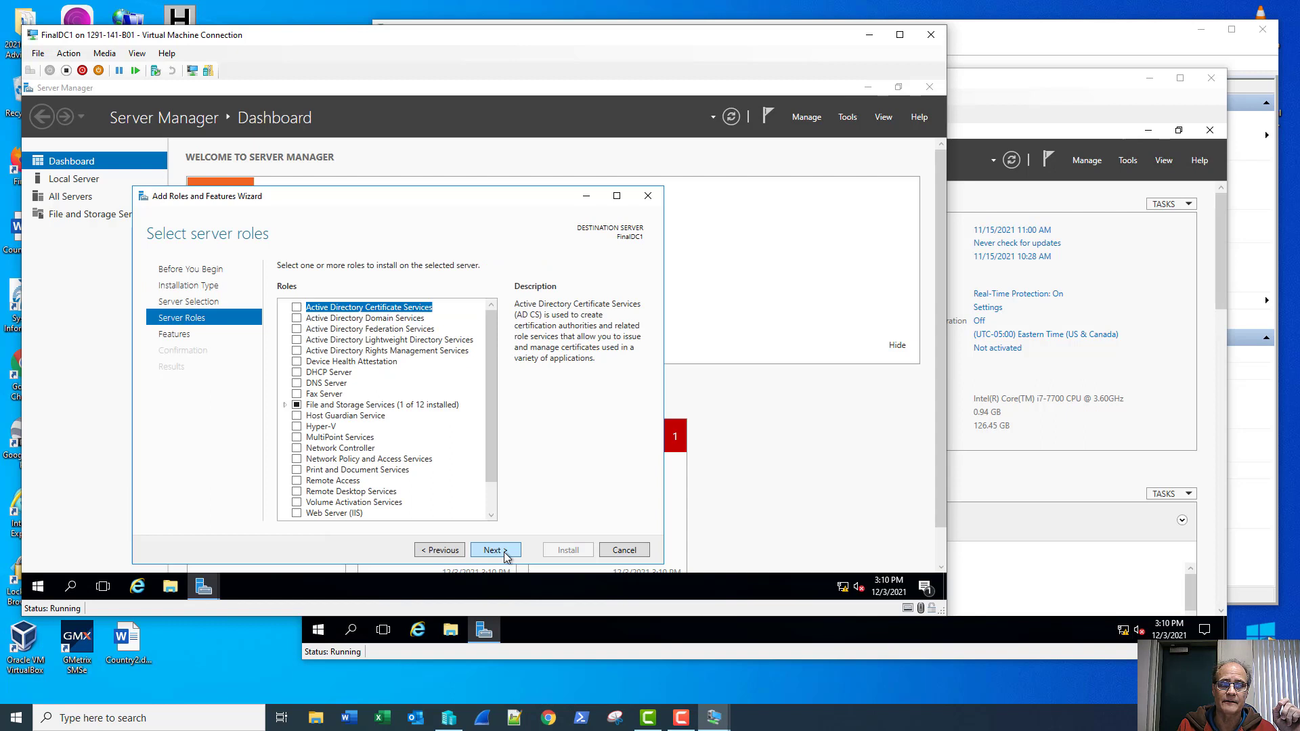
Step: Select Active Directory Domain Services and DNS Server with their management tools, then install
left_click(296, 319)
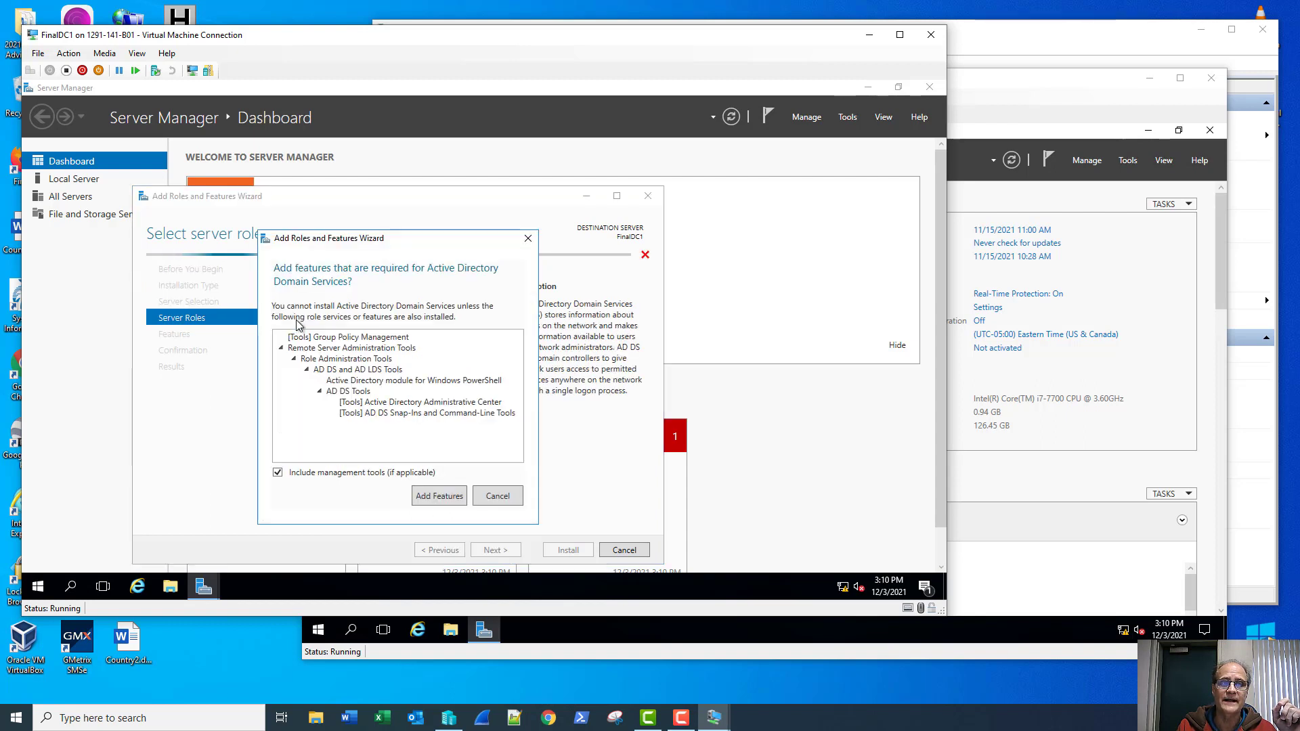
left_click(447, 497)
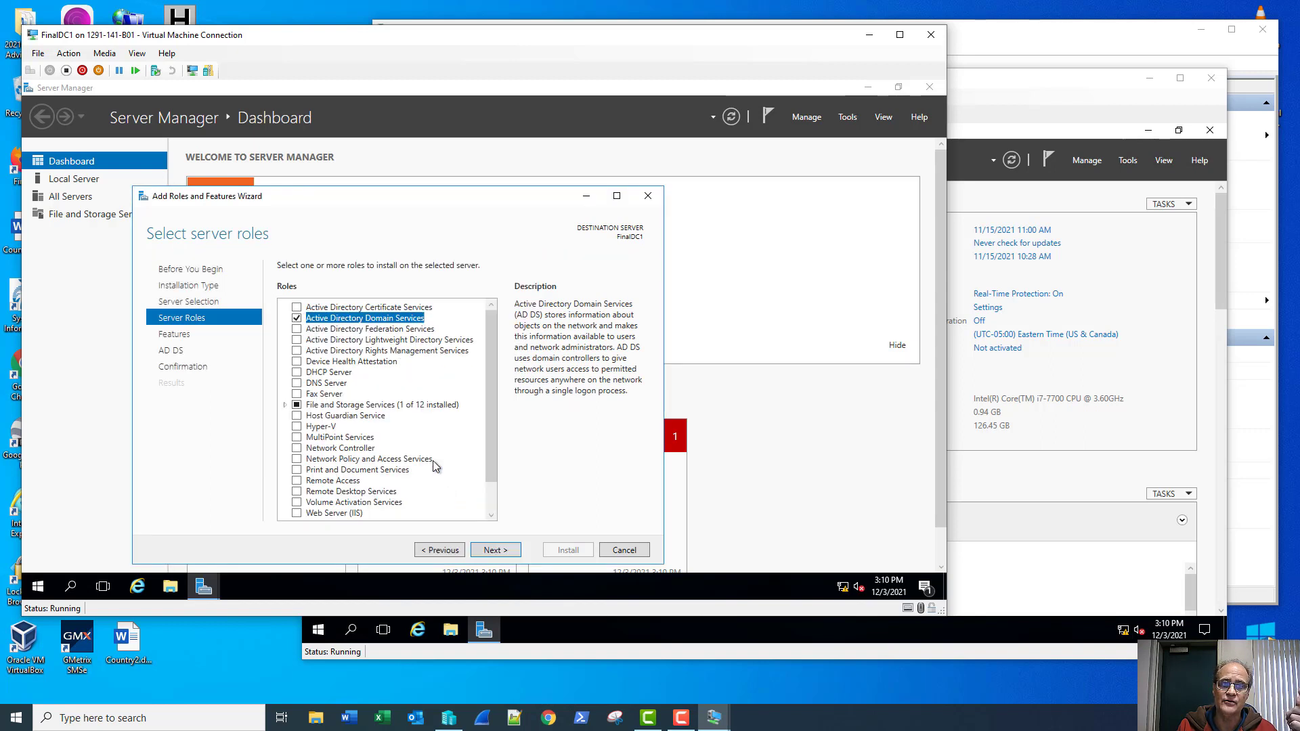
left_click(297, 383)
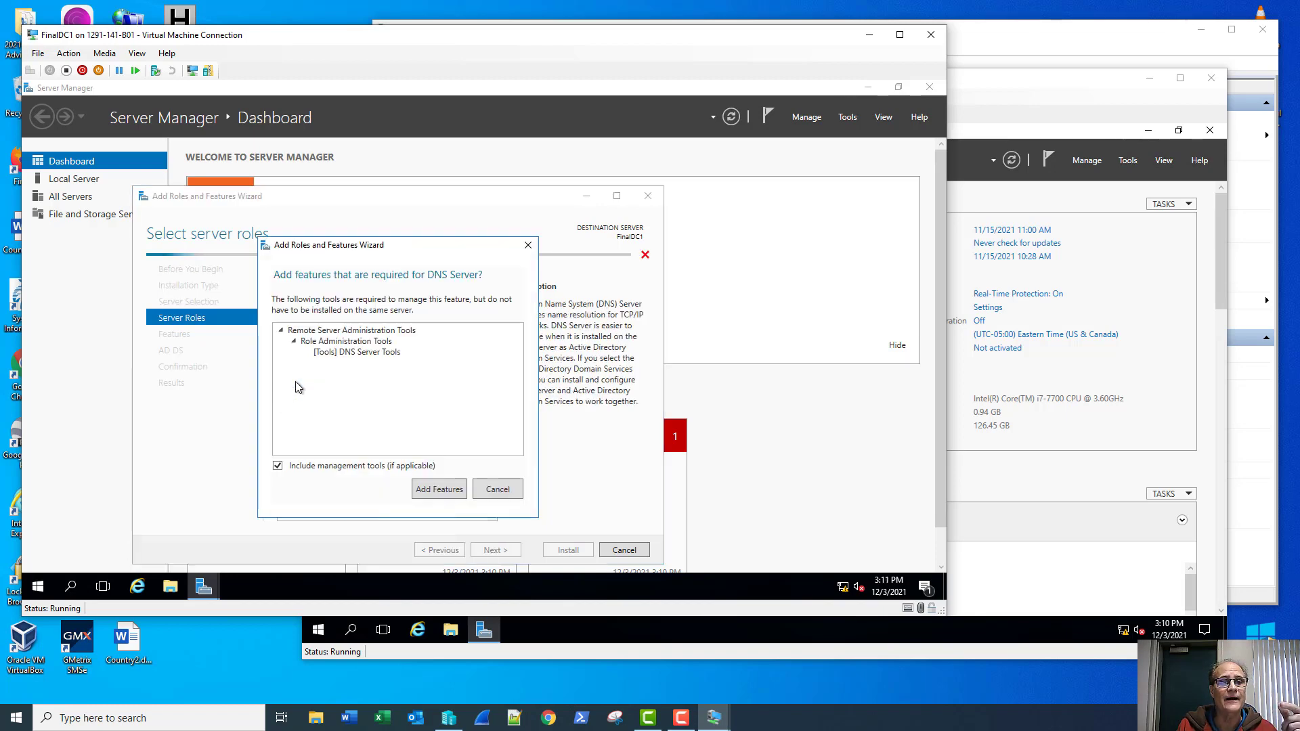
left_click(434, 489)
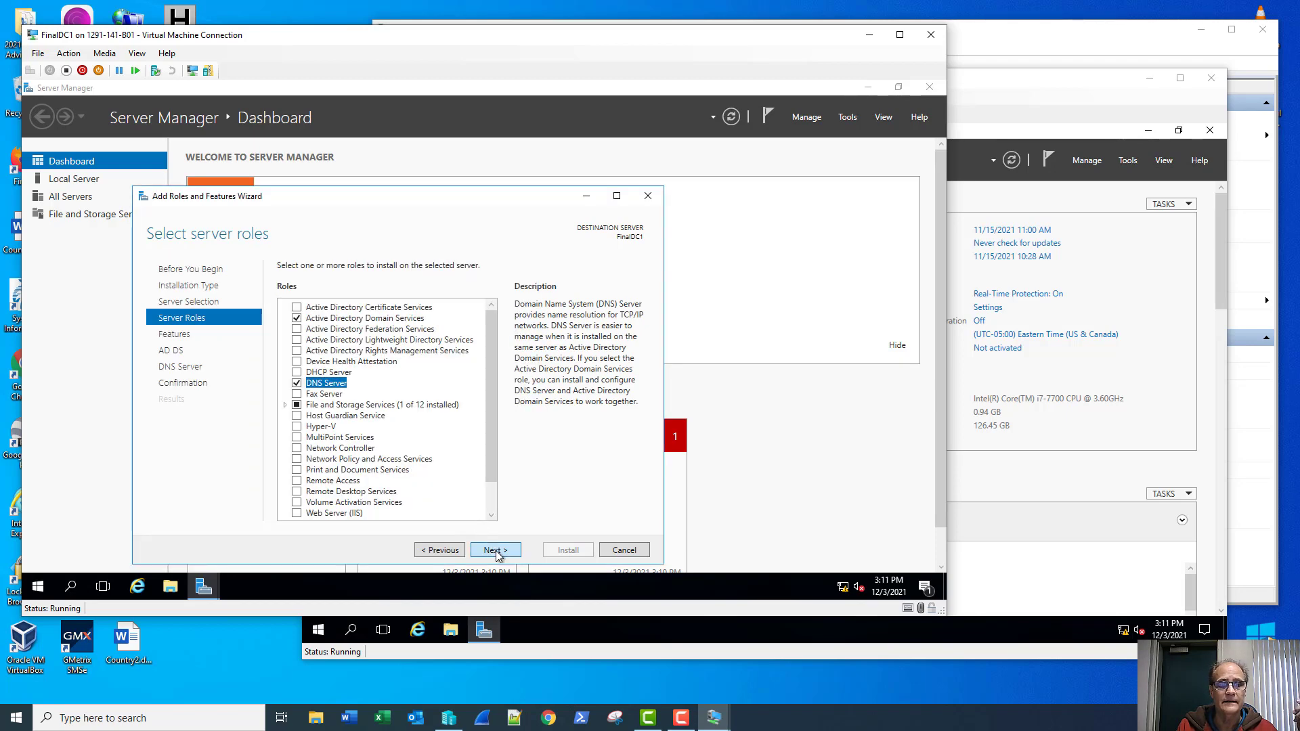
left_click(498, 552)
left_click(496, 551)
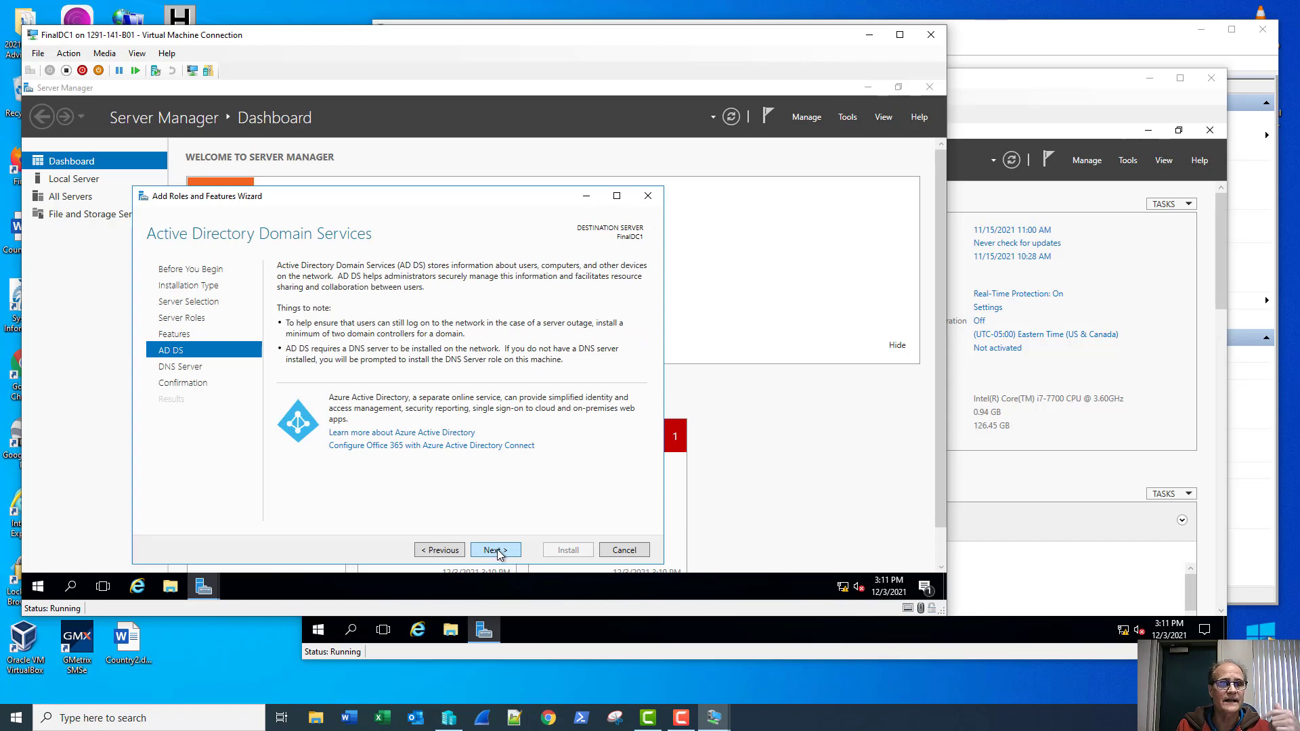
left_click(496, 551)
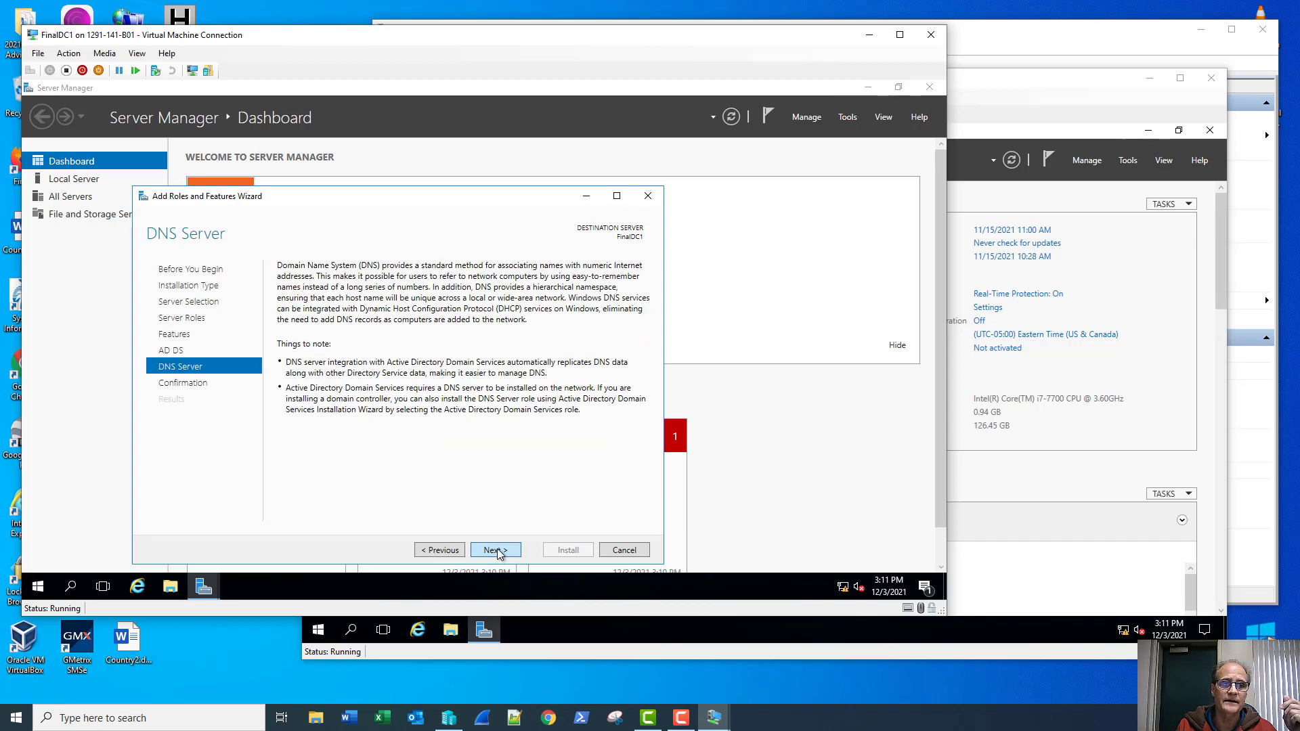
left_click(498, 552)
left_click(580, 549)
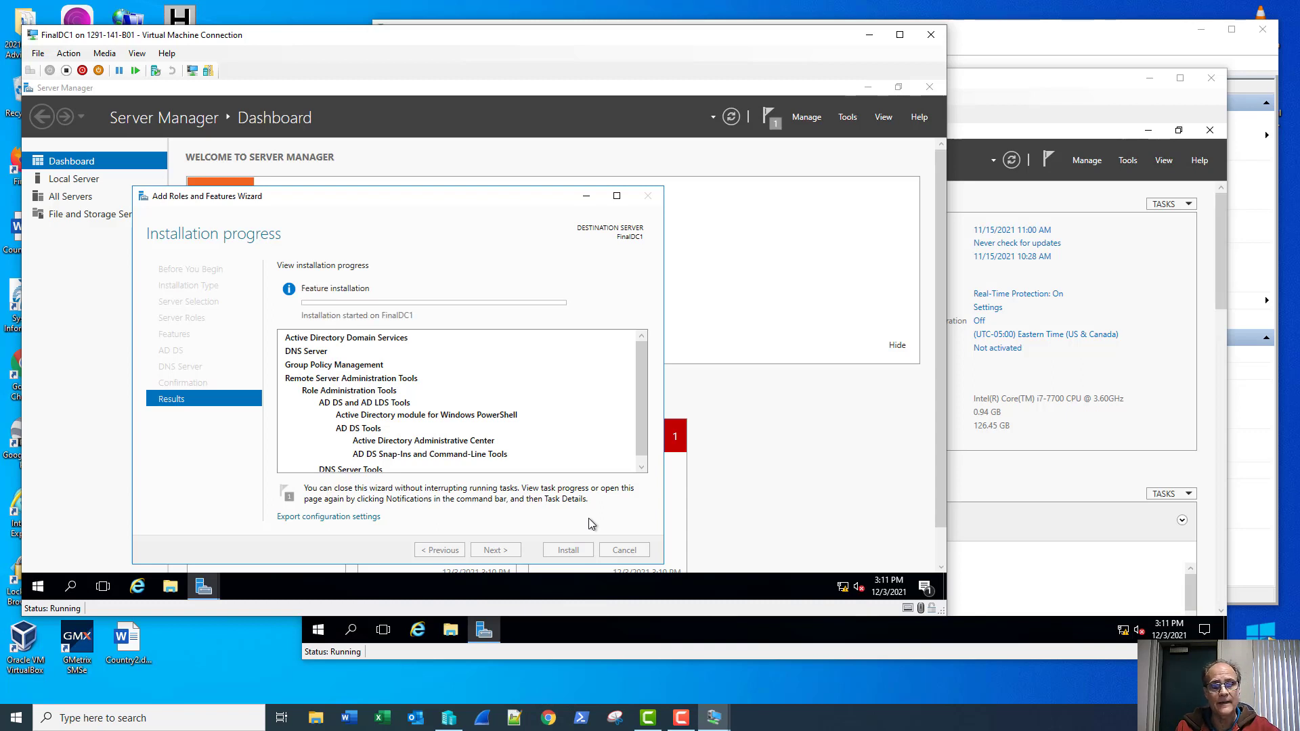
Step: Open the IPv4 properties of FinalDC2's Ethernet adapter from Network Connections
left_click(1007, 87)
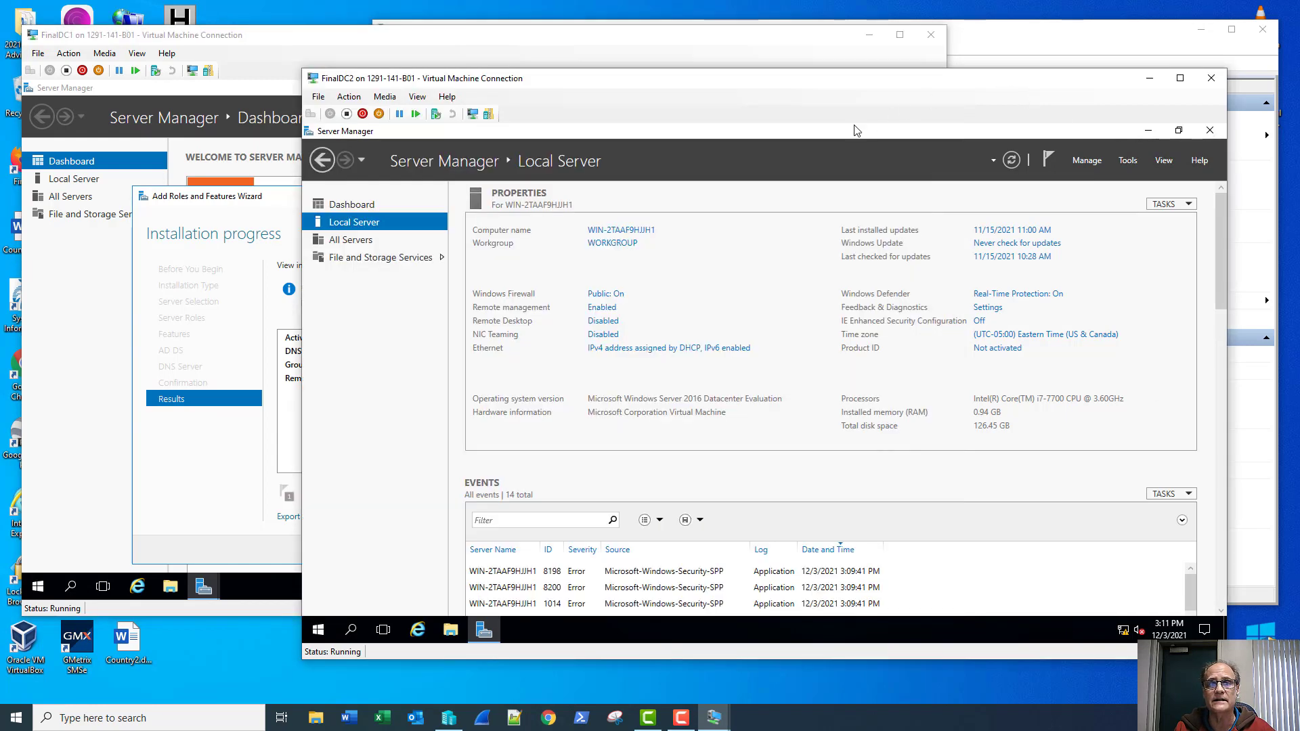
left_click(653, 350)
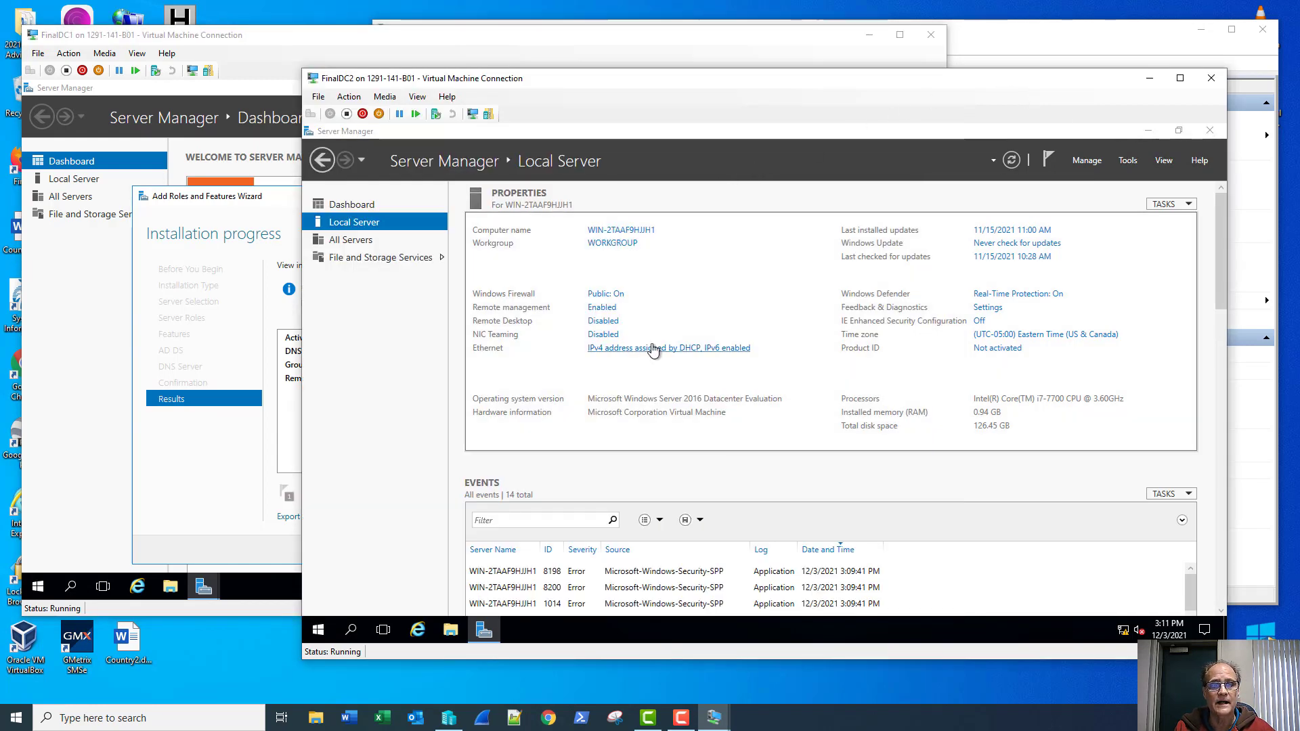
right_click(467, 270)
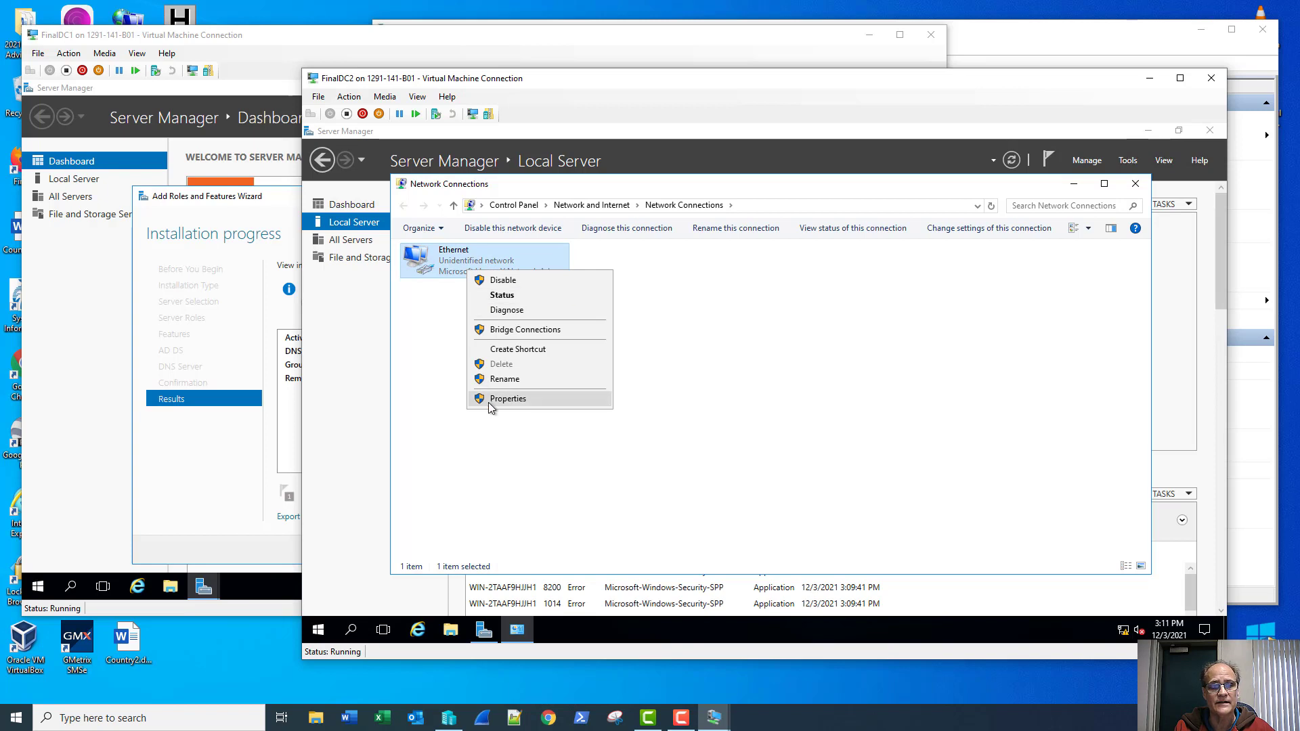
left_click(489, 399)
double_click(501, 384)
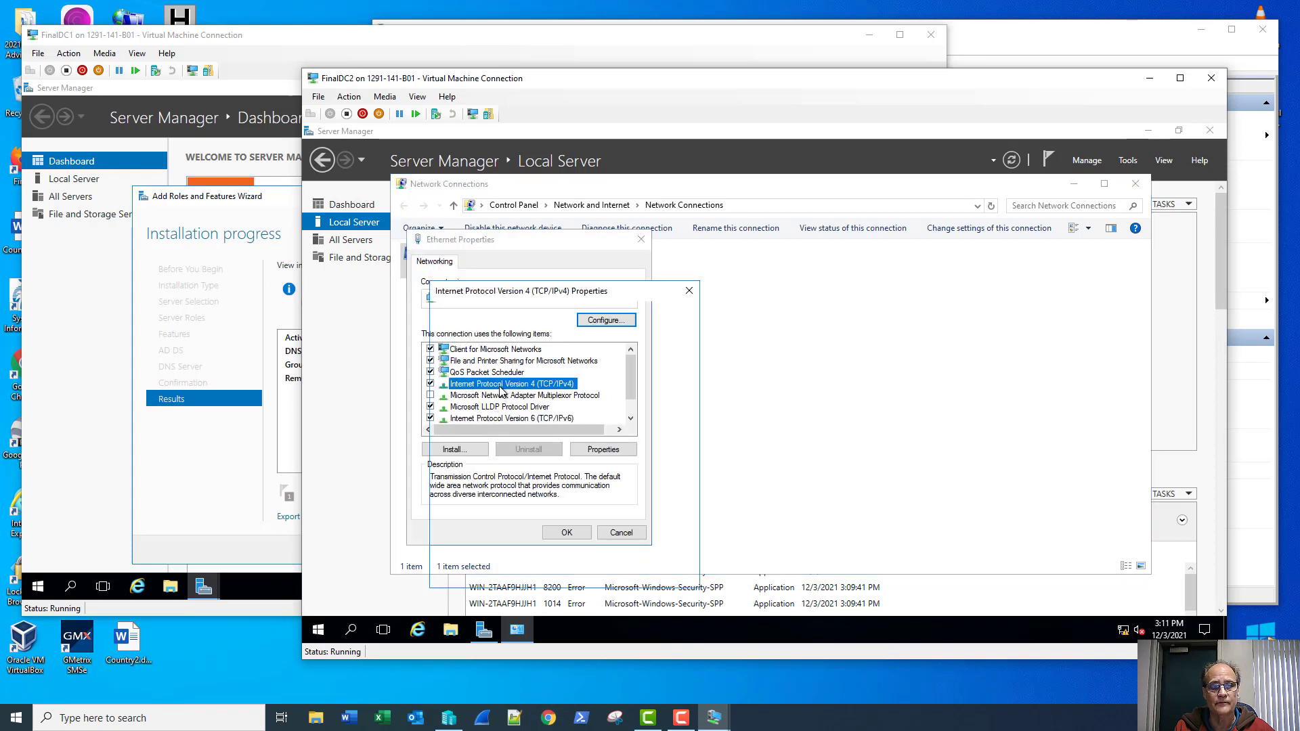
Step: Assign static IP 192.168.2.2, mask 255.255.255.0, gateway 192.168.2.1 and DNS 192.168.1.2
left_click(518, 390)
left_click(576, 406)
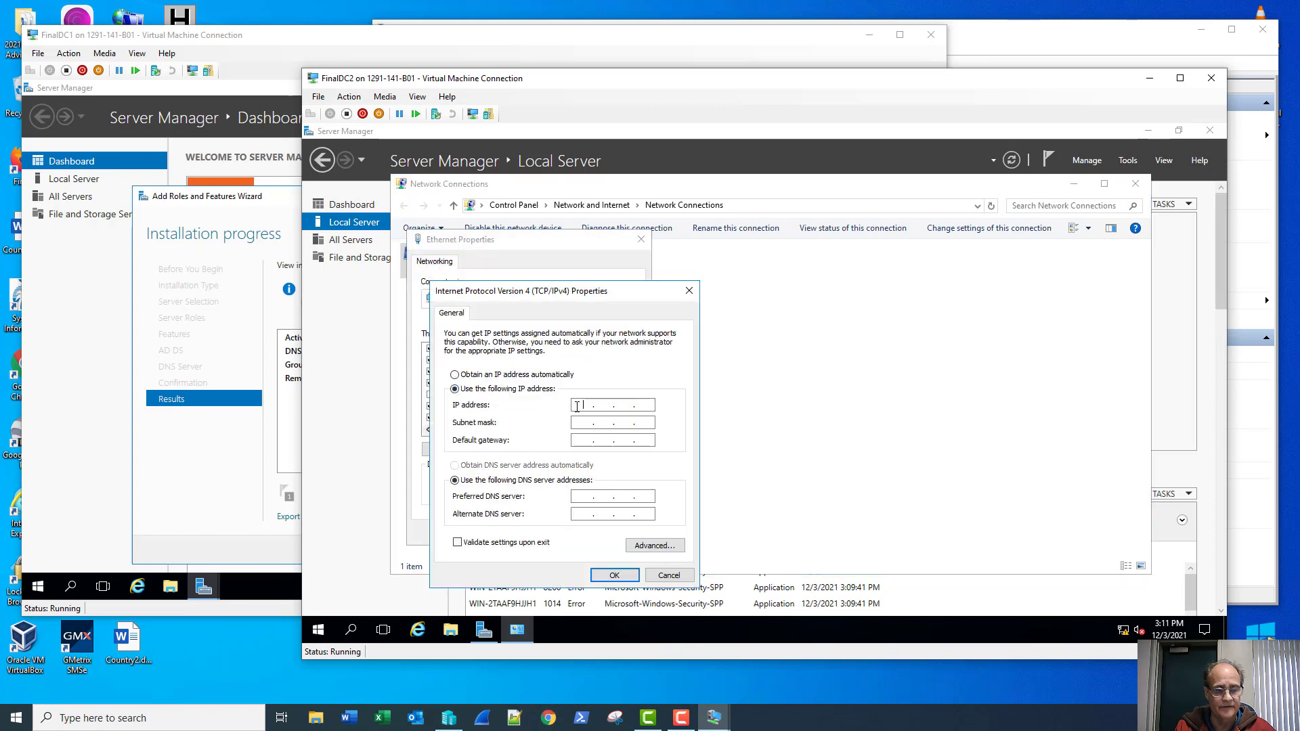
type("192 . 1")
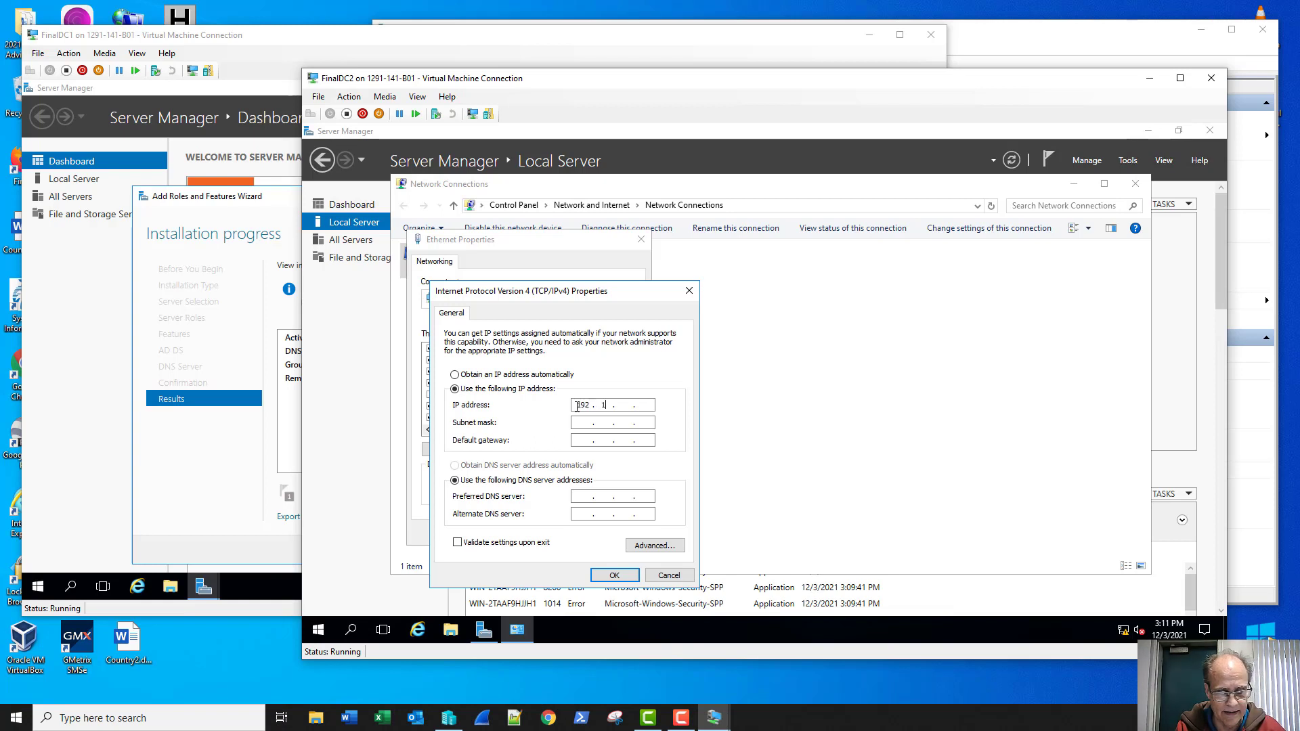
type("68 . ")
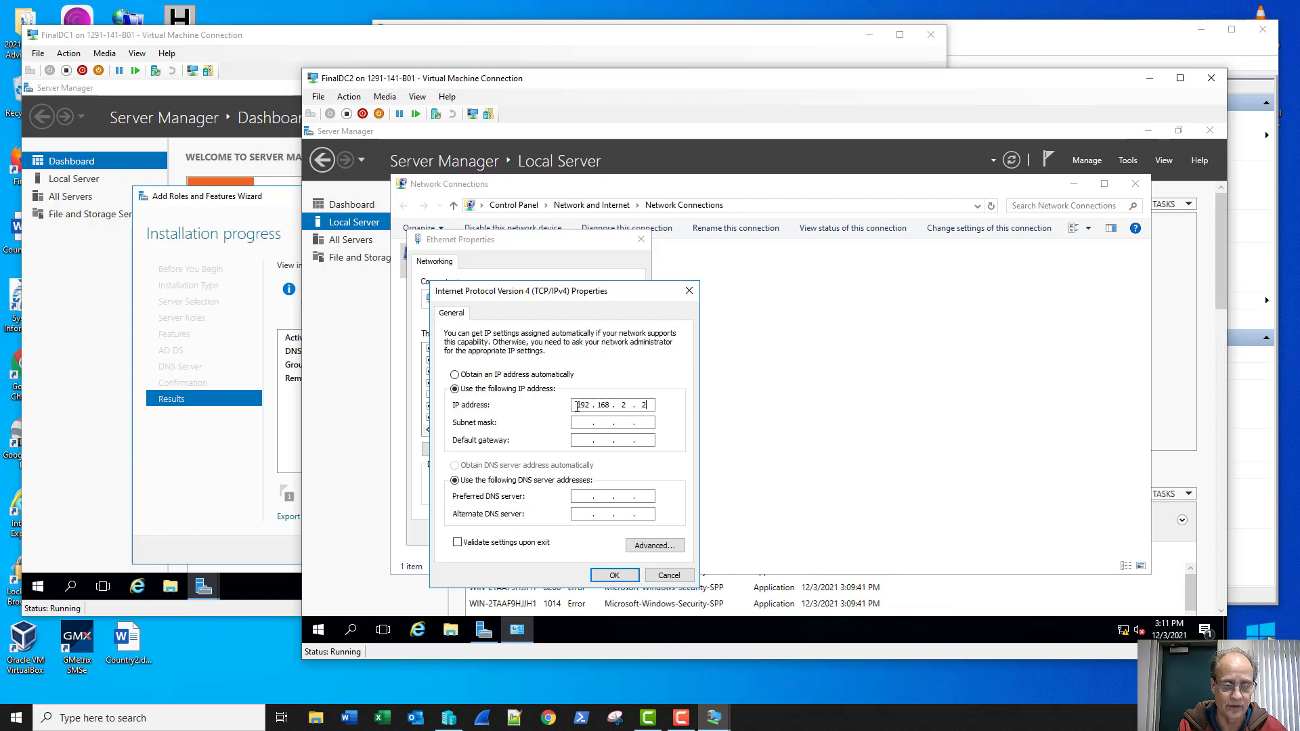
type("2 . 2")
key("Tab")
key("Tab")
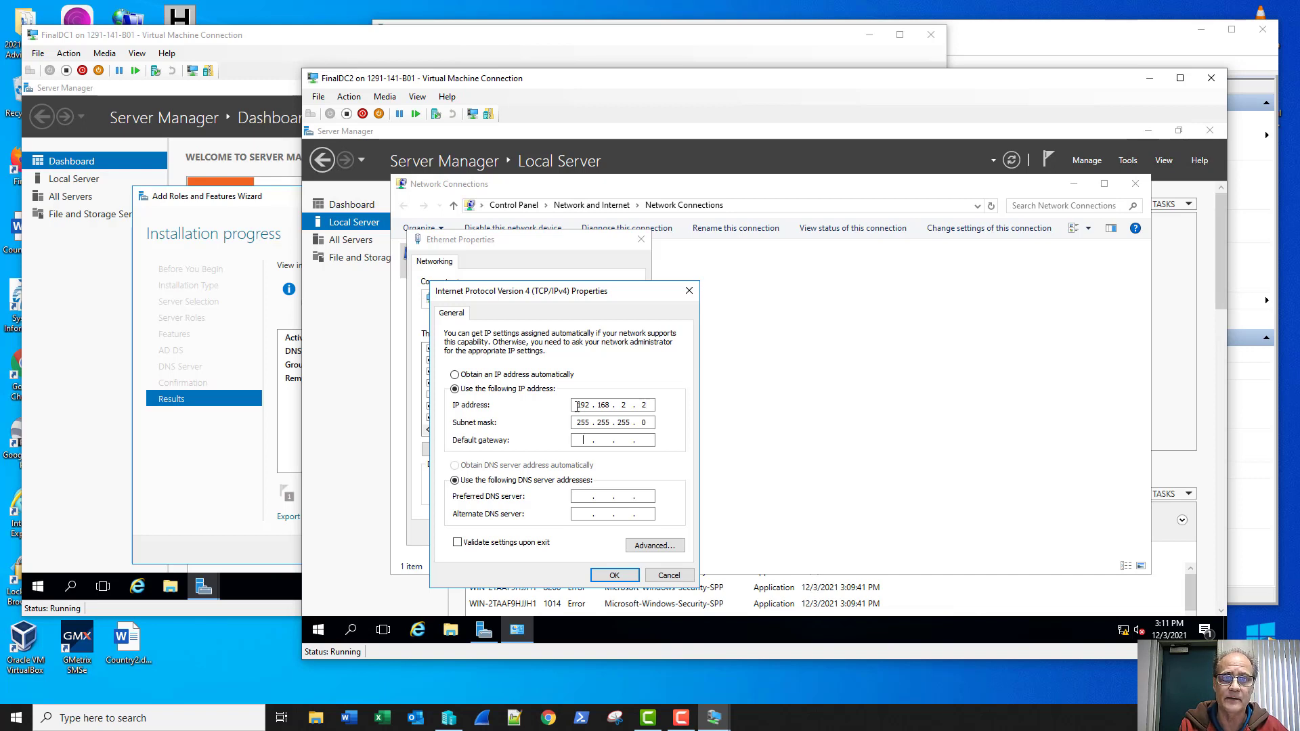
type("1")
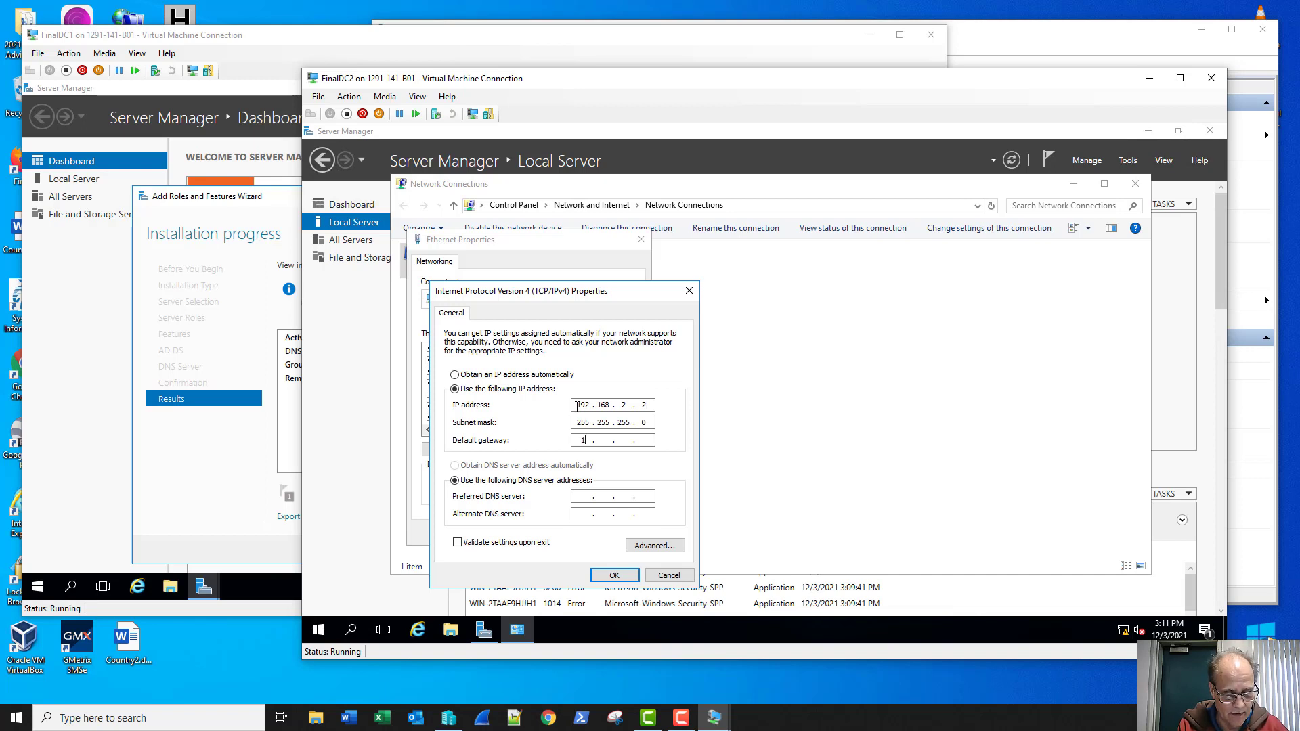
type("92 . 168 .")
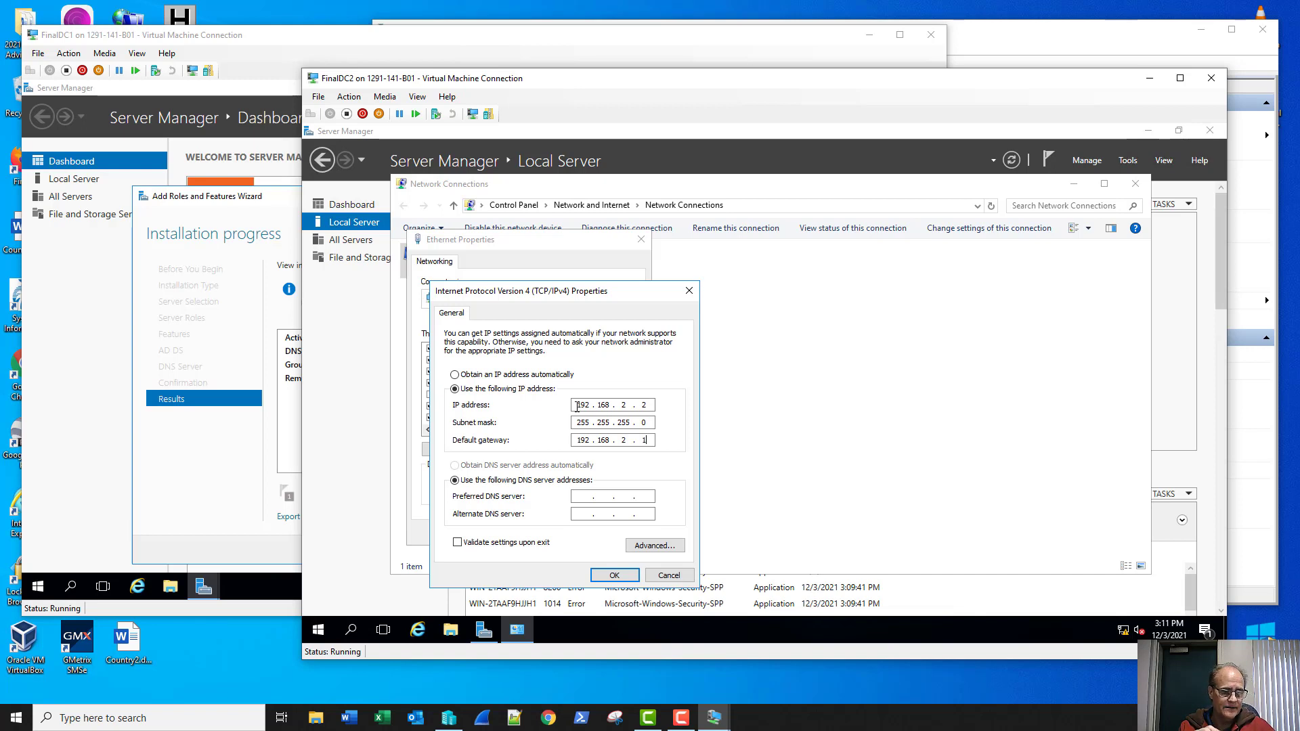
key("Tab")
key("Tab")
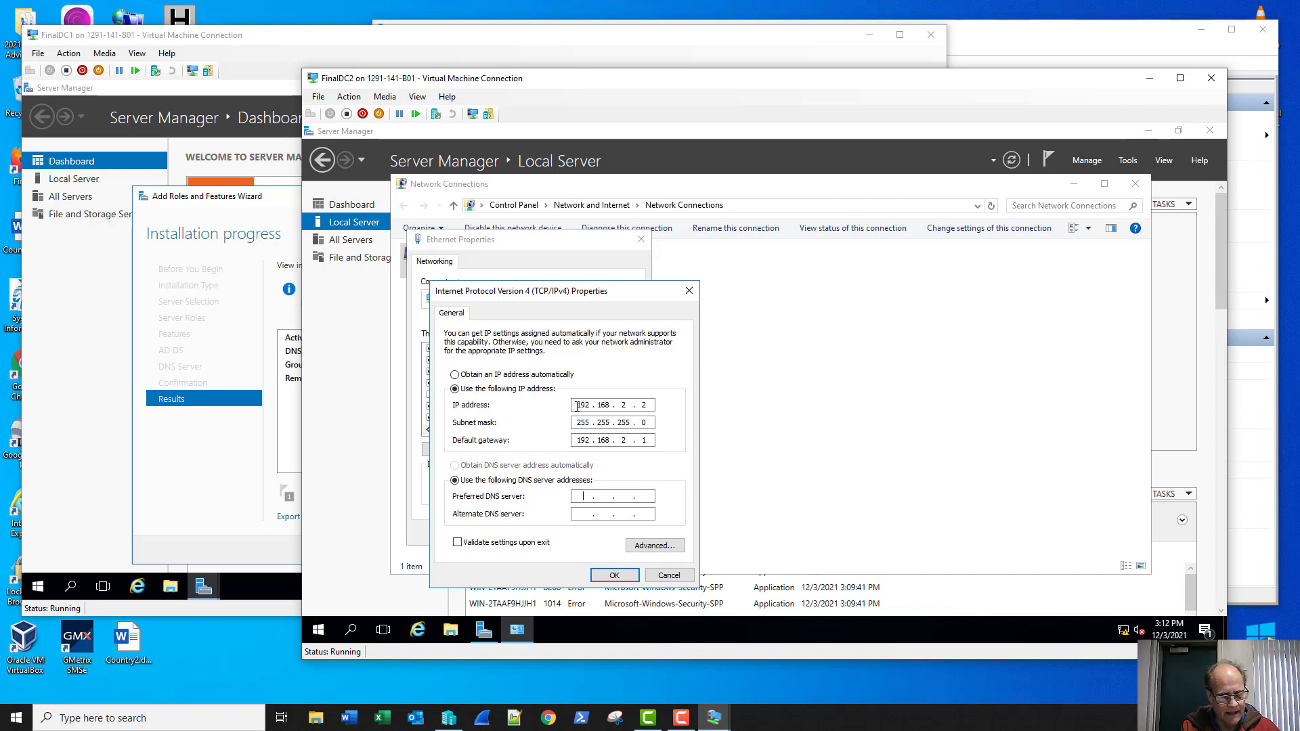
type("192 . 1")
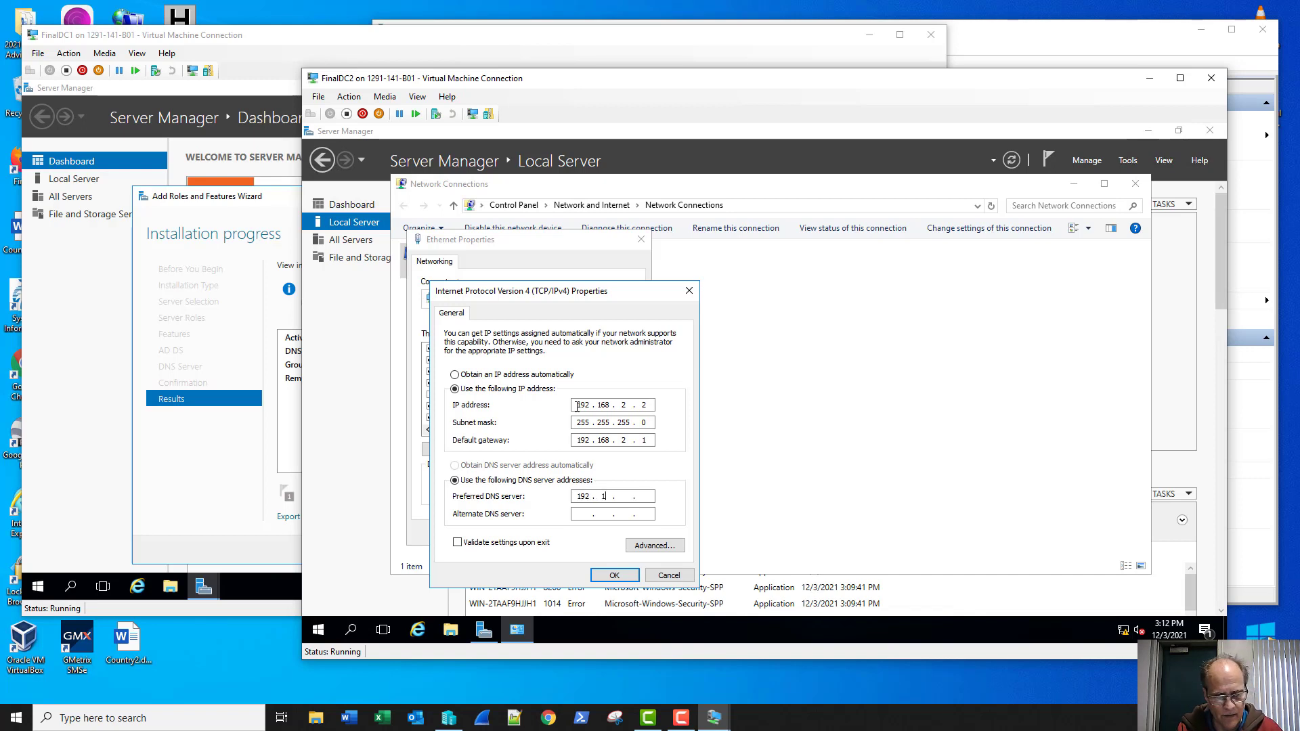
type("68")
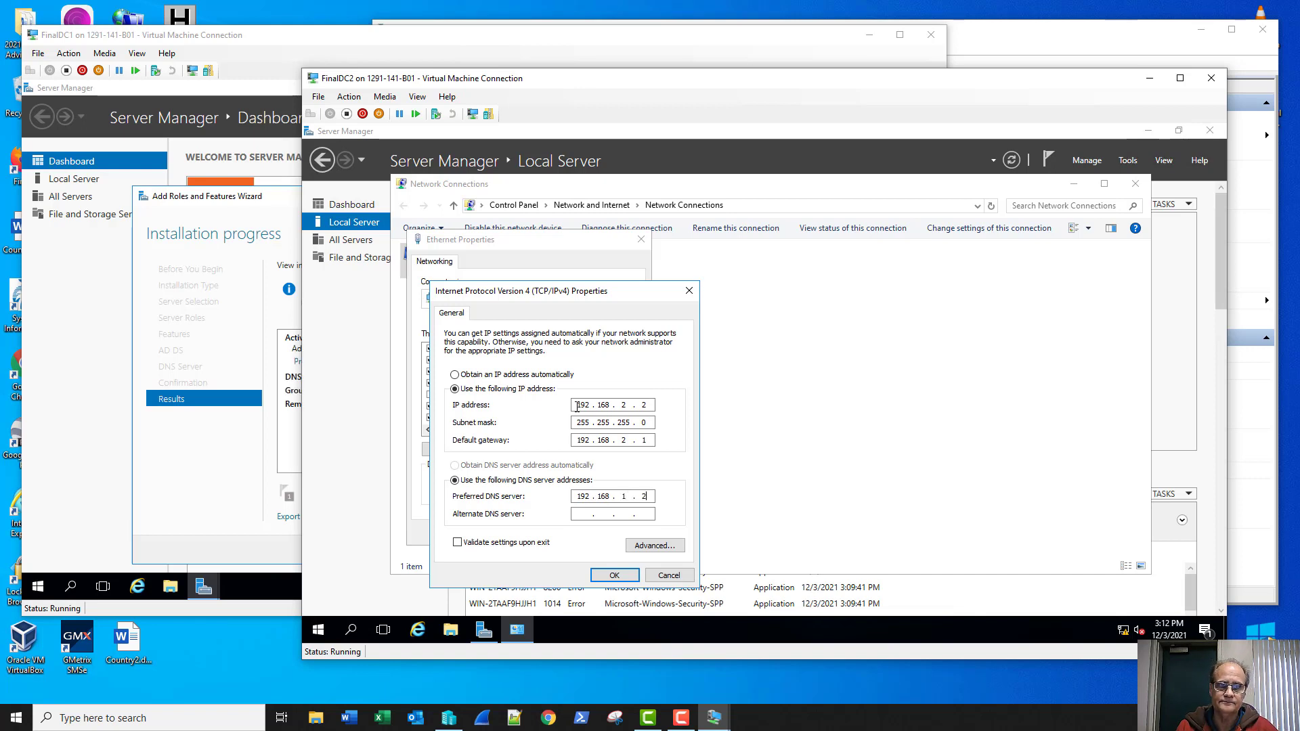
left_click(614, 575)
left_click(566, 532)
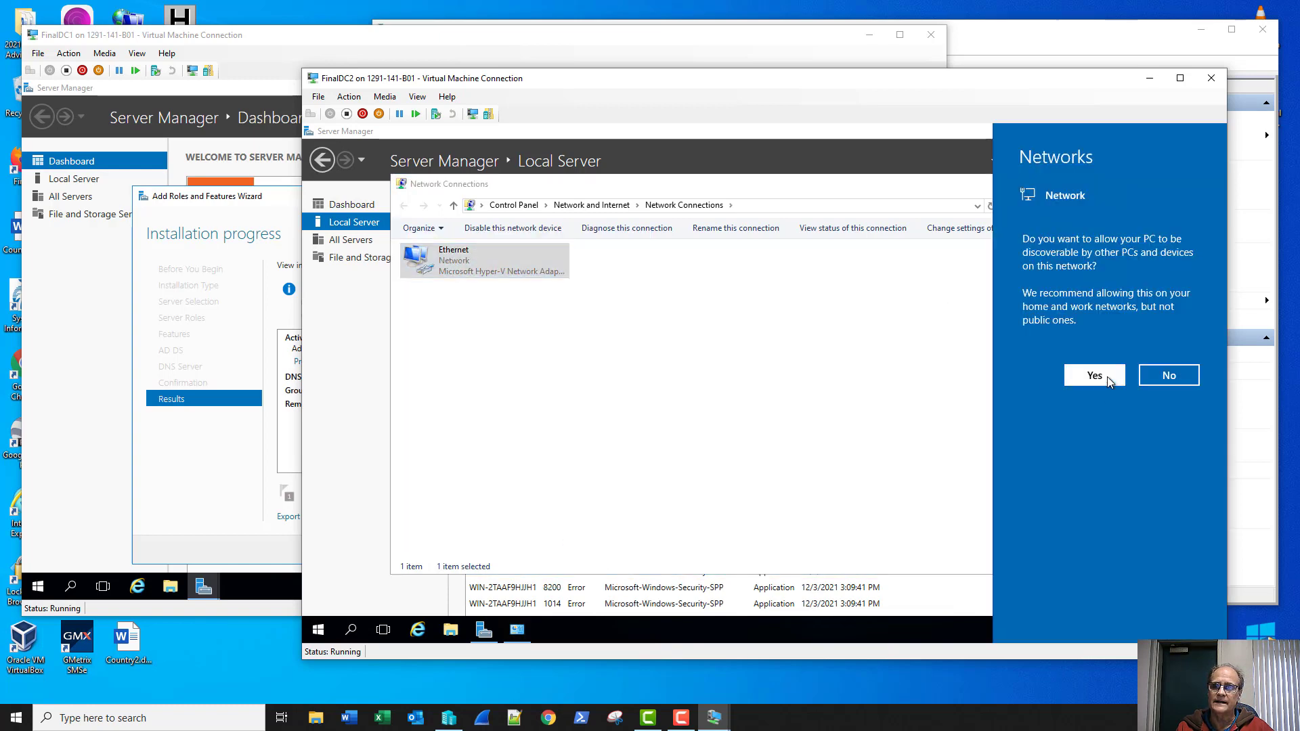
left_click(1104, 376)
left_click(1135, 183)
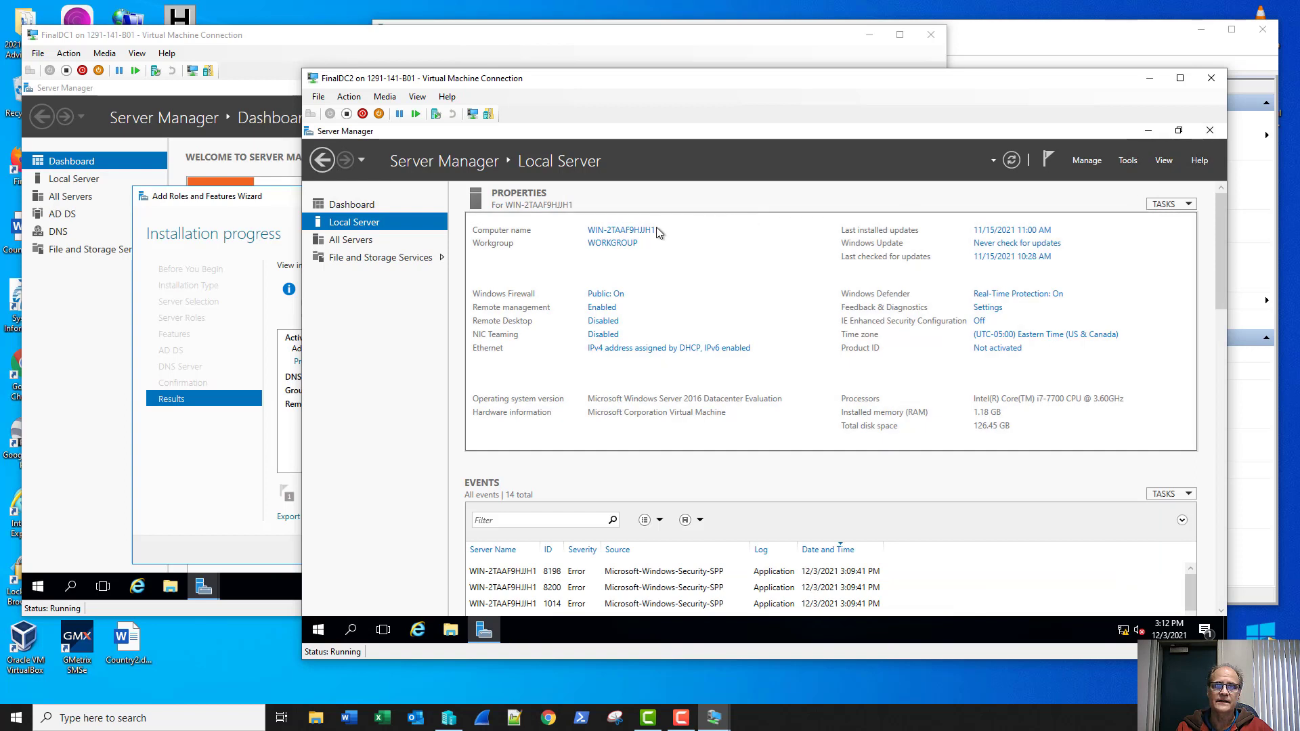
Step: Rename the second server's computer to FinalDC2 and restart it now, then switch to FinalDC1
left_click(614, 245)
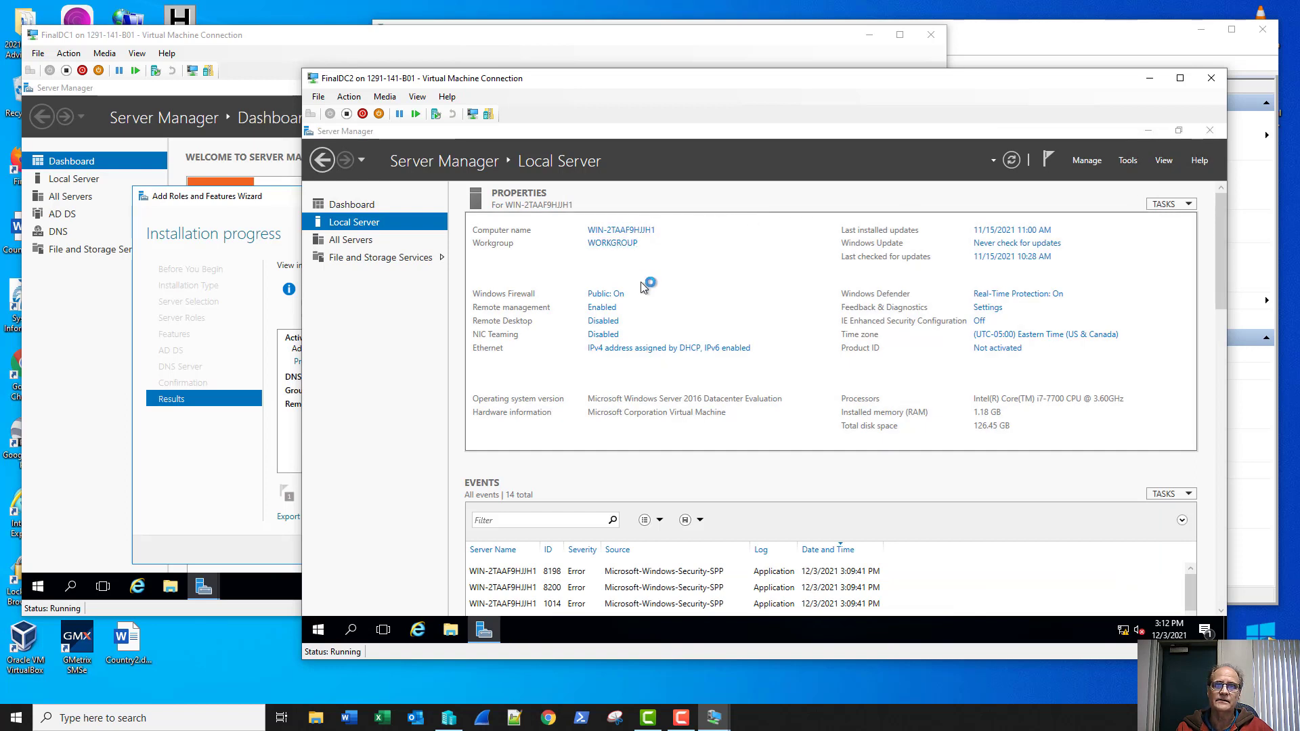
left_click(633, 375)
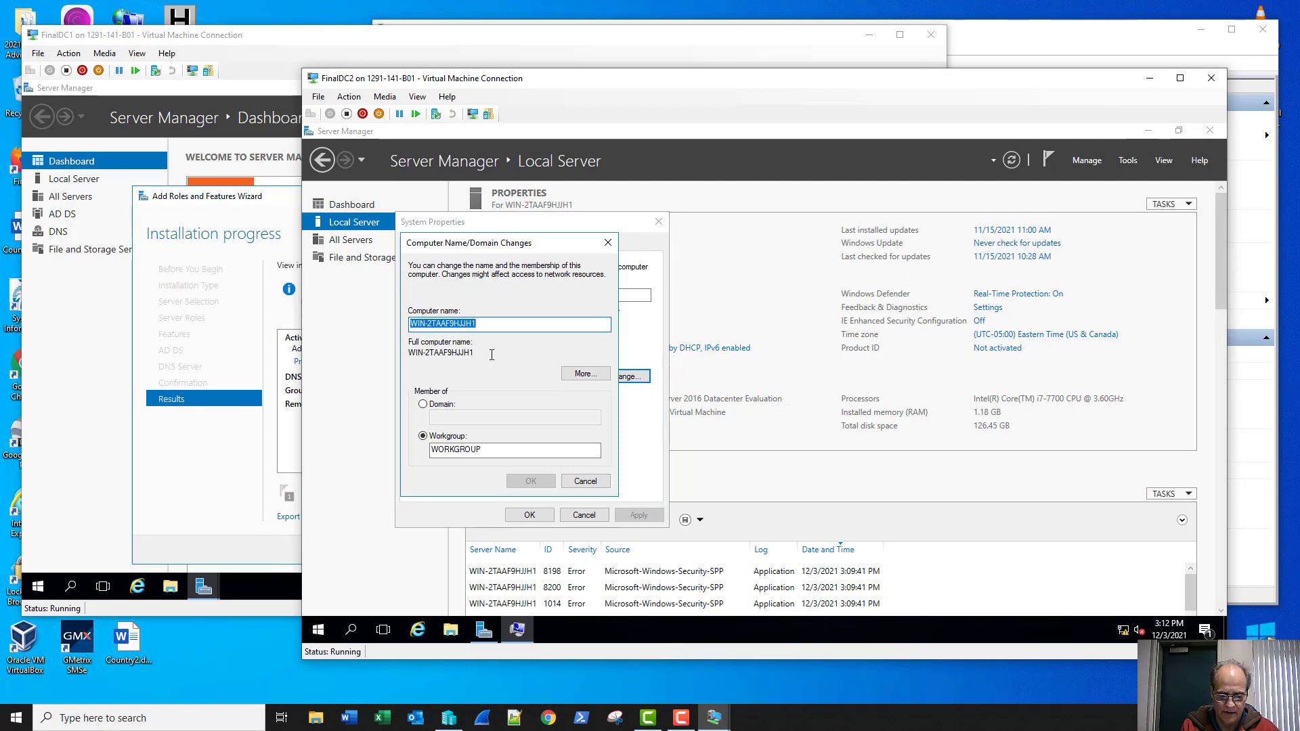
type("Final")
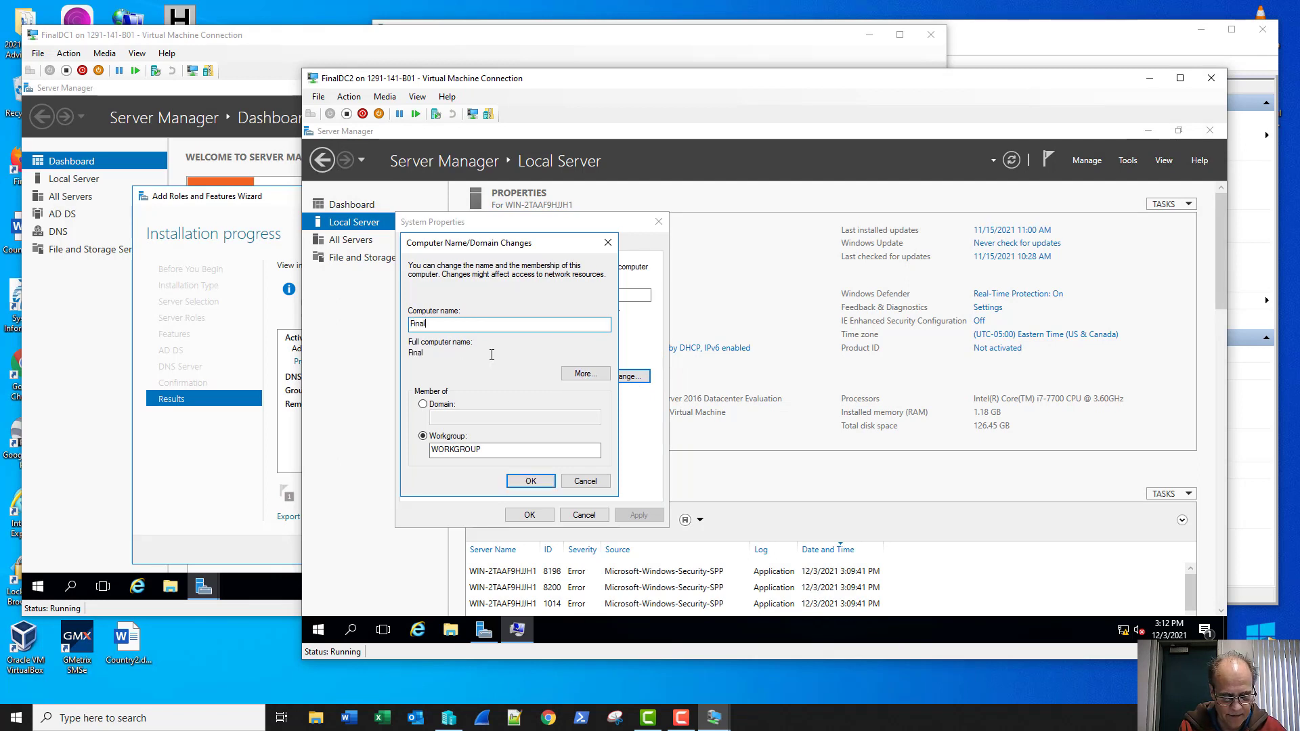
type("DC2")
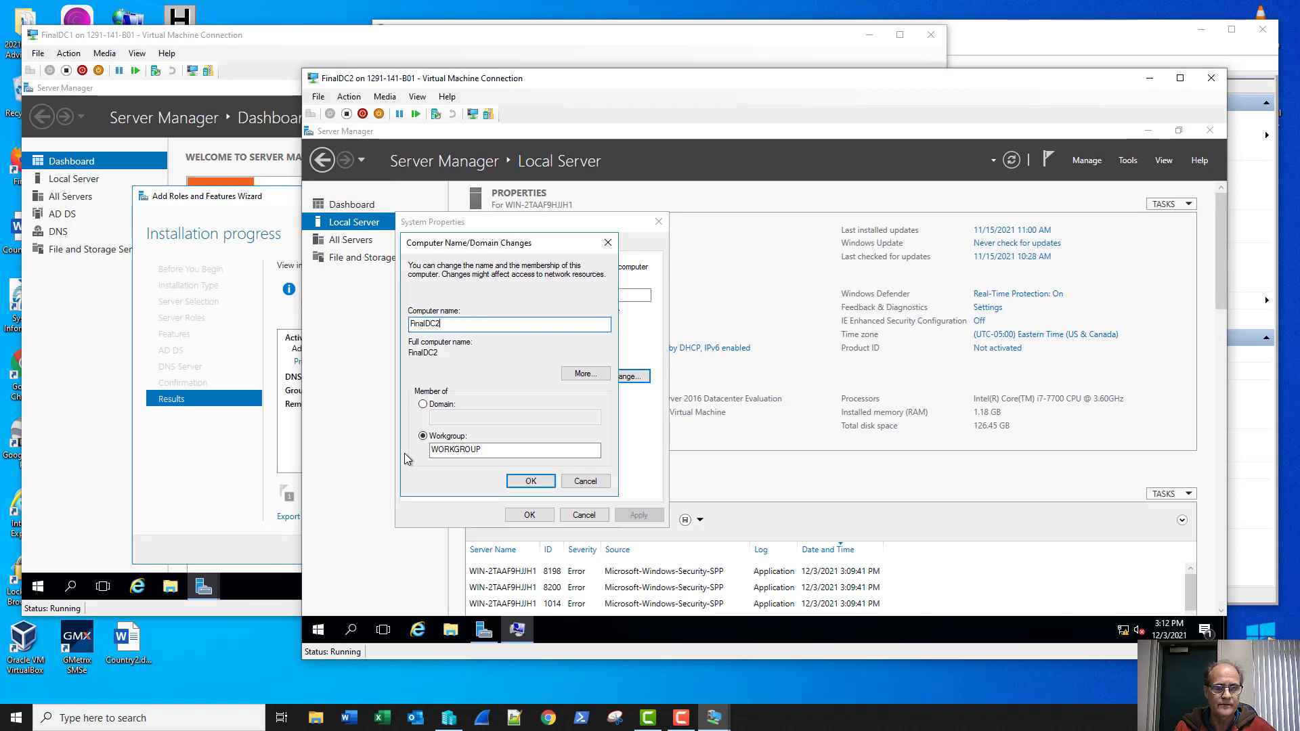
left_click(512, 481)
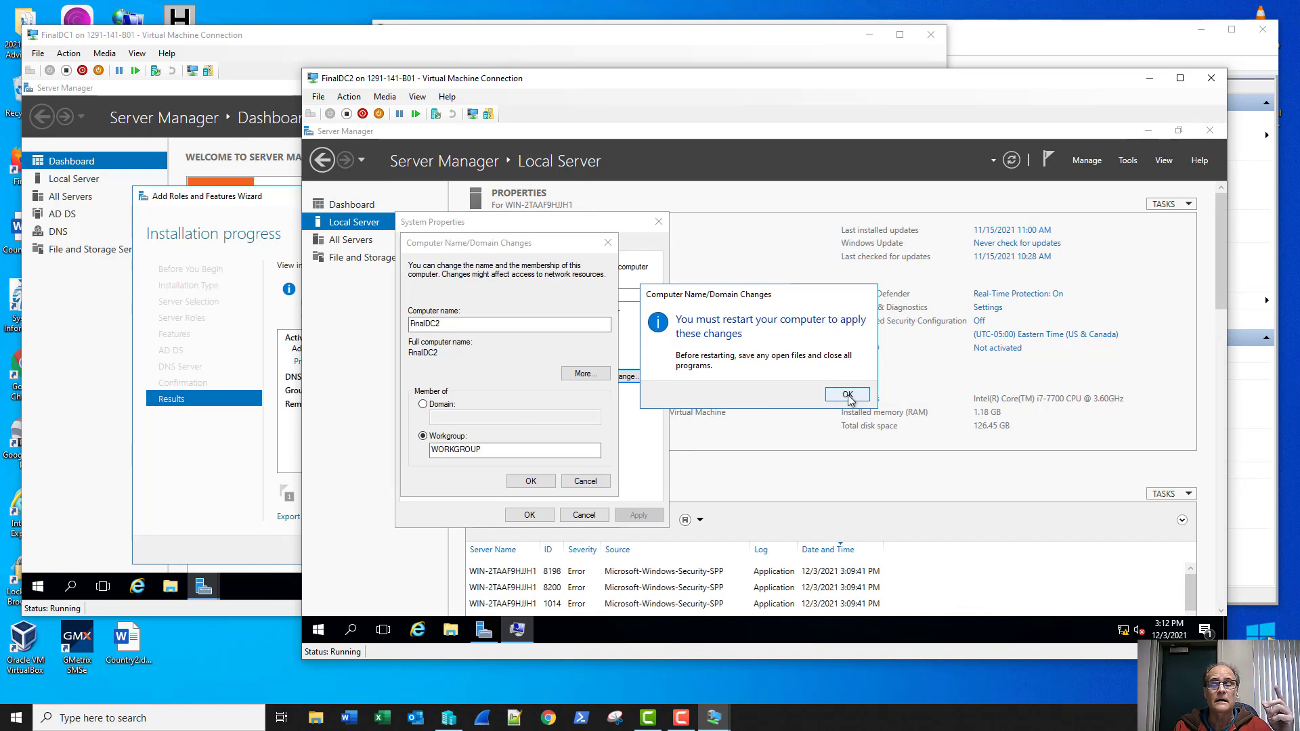
left_click(847, 395)
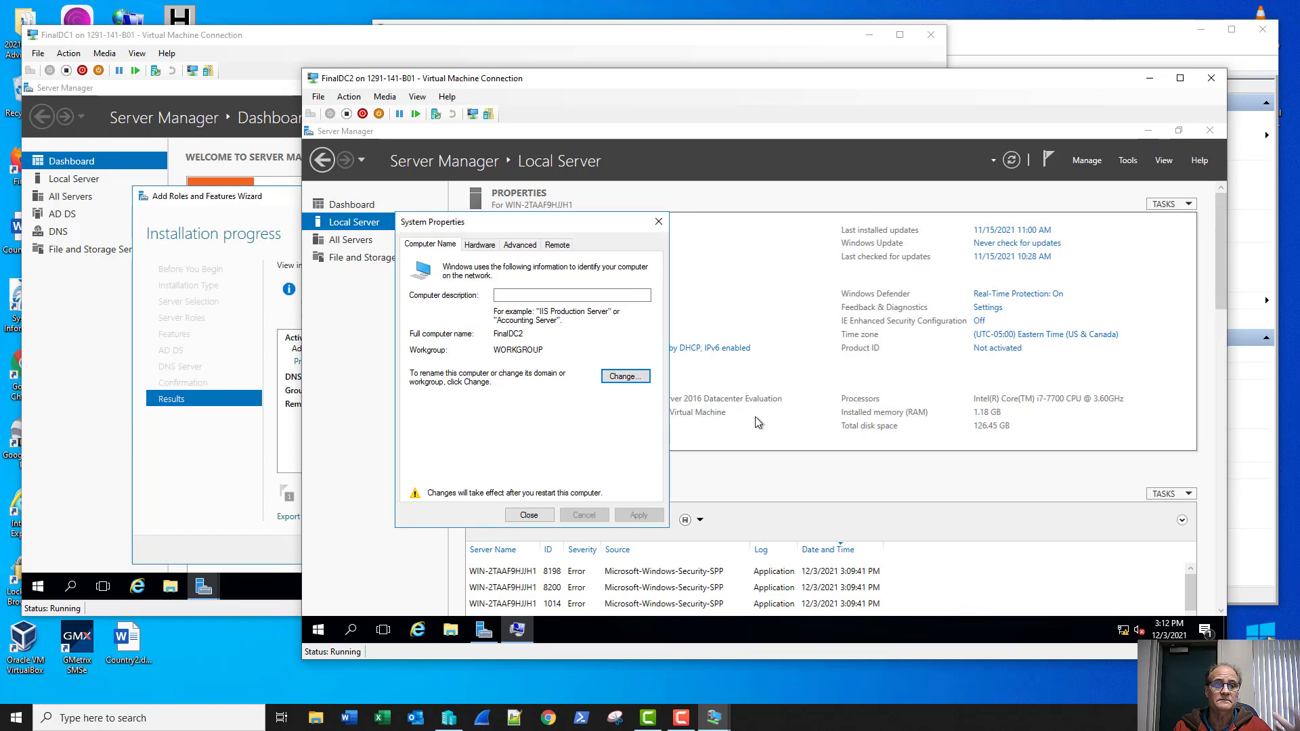
left_click(528, 520)
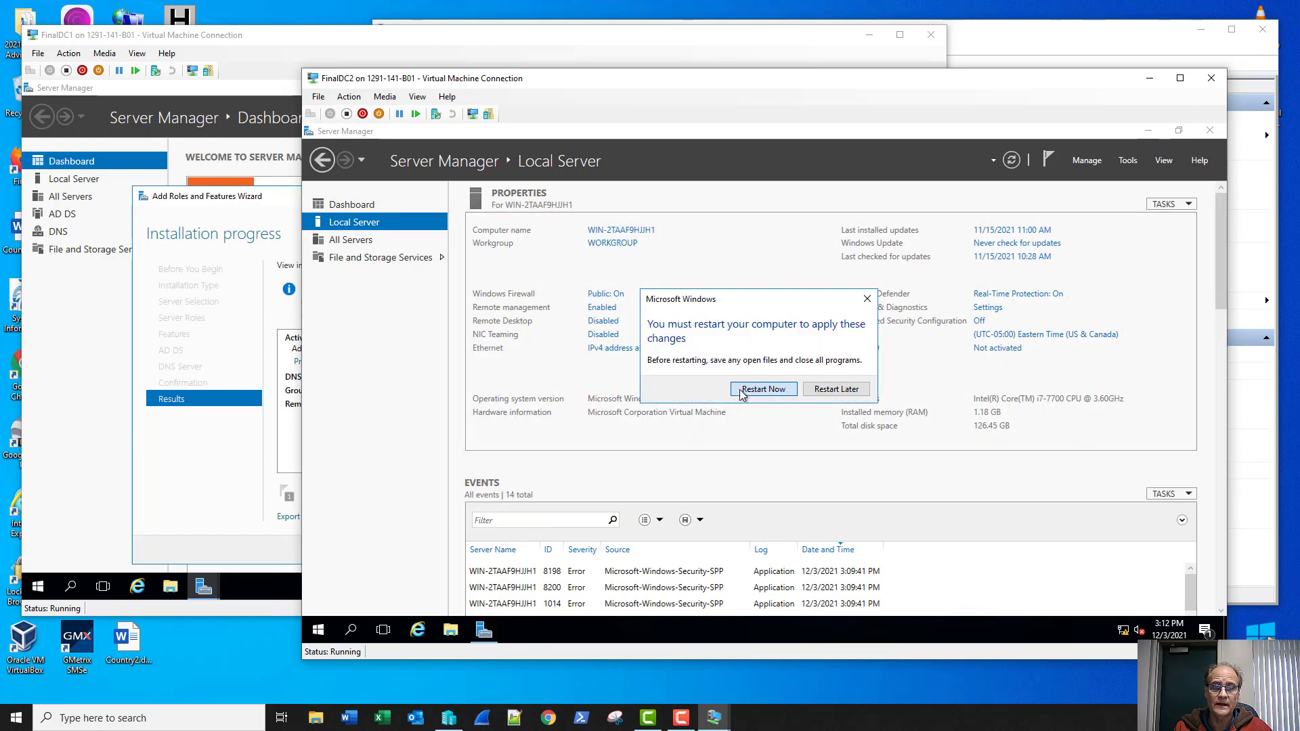
left_click(747, 390)
left_click(201, 463)
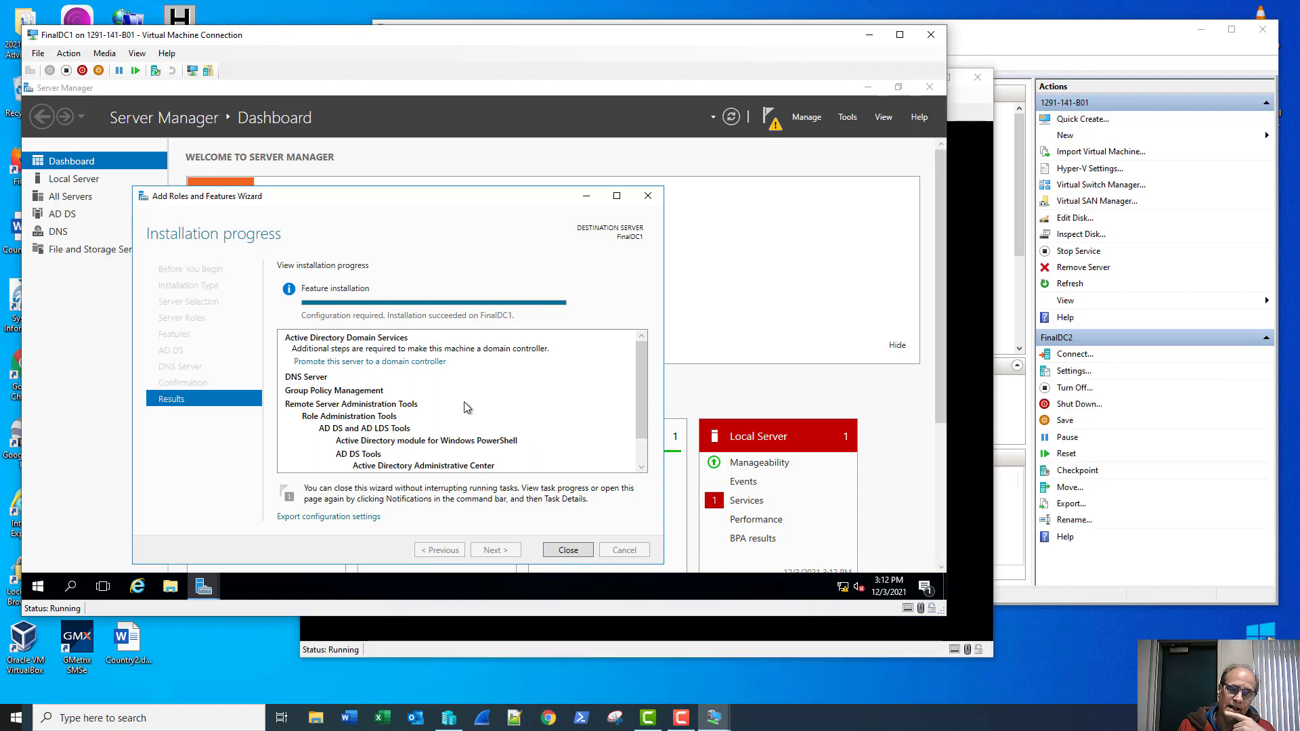
Step: Promote FinalDC1 by adding a new forest with root domain Project.local
left_click(399, 362)
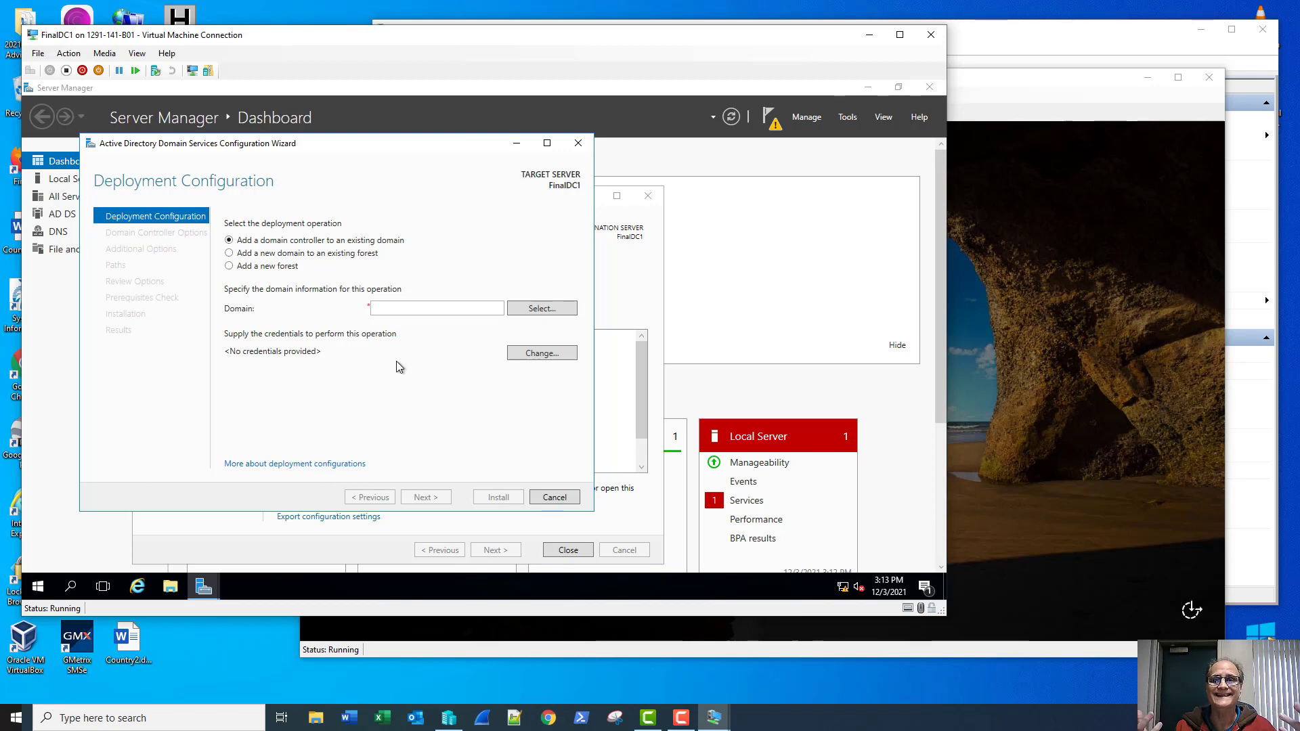
left_click(266, 268)
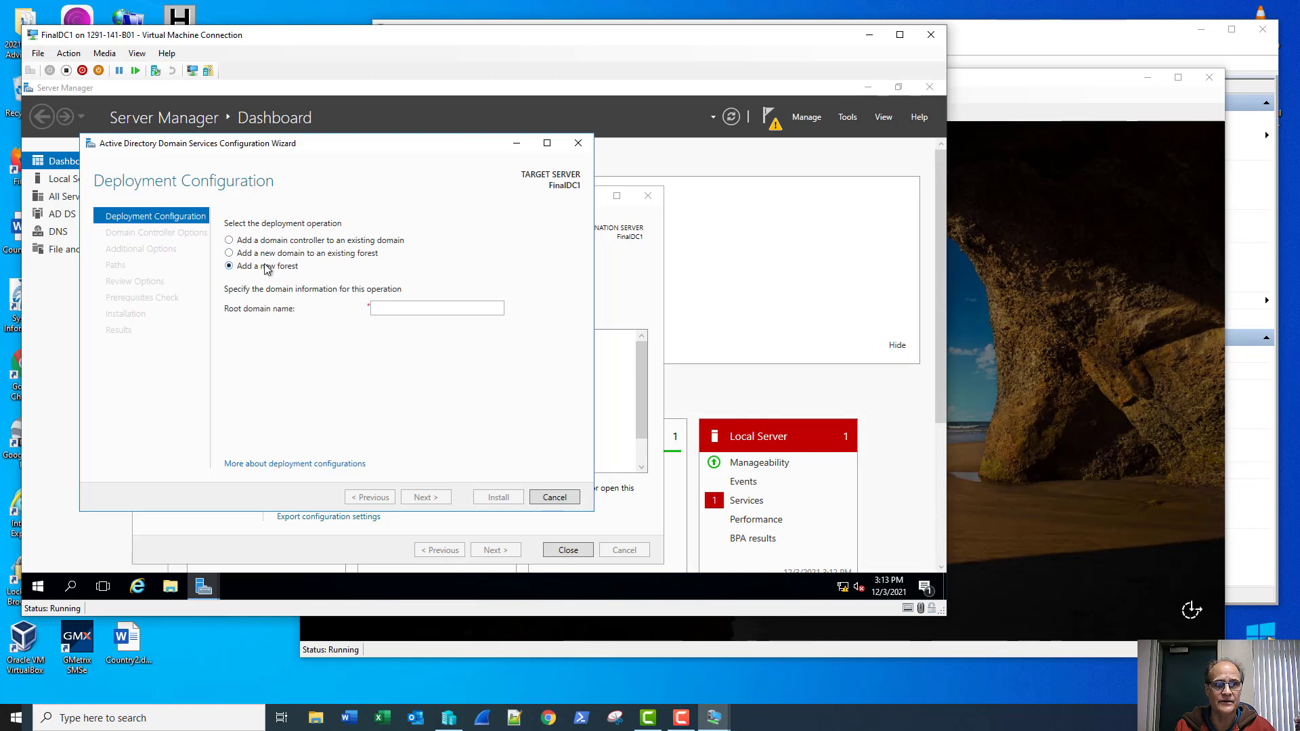
left_click(405, 310)
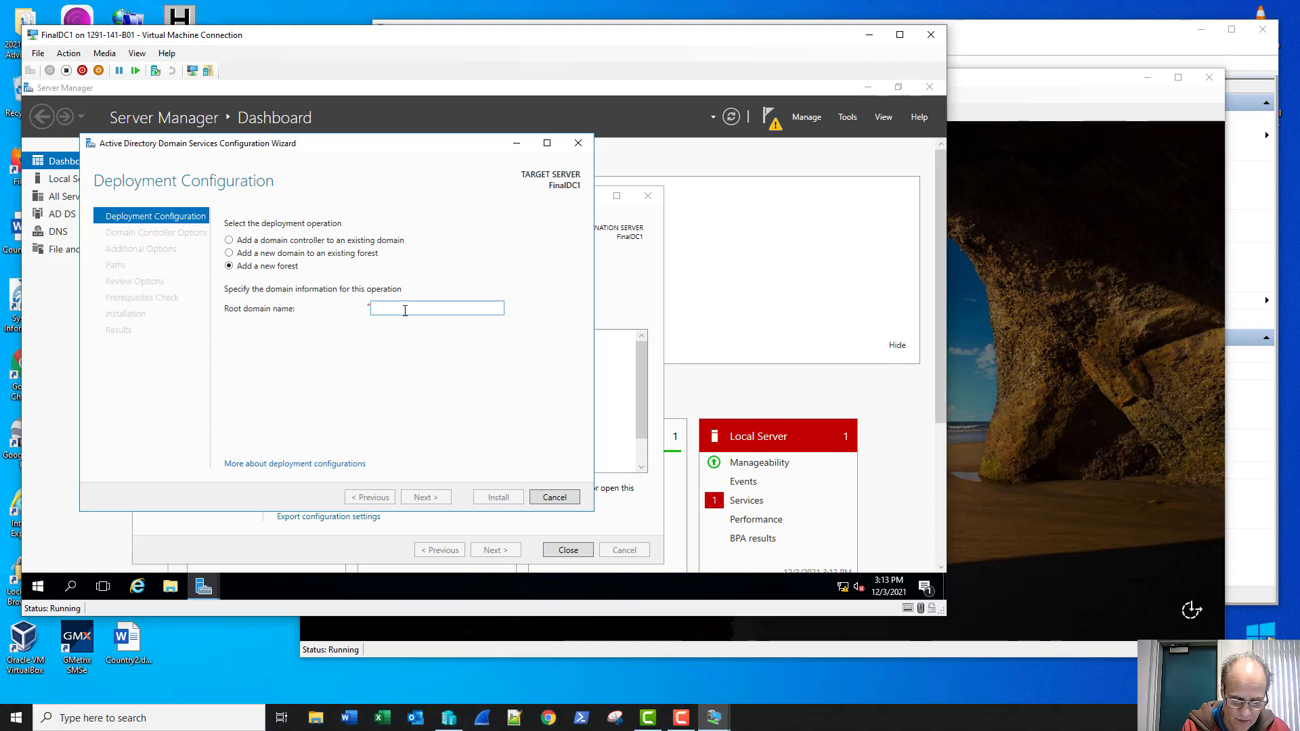
type("Project")
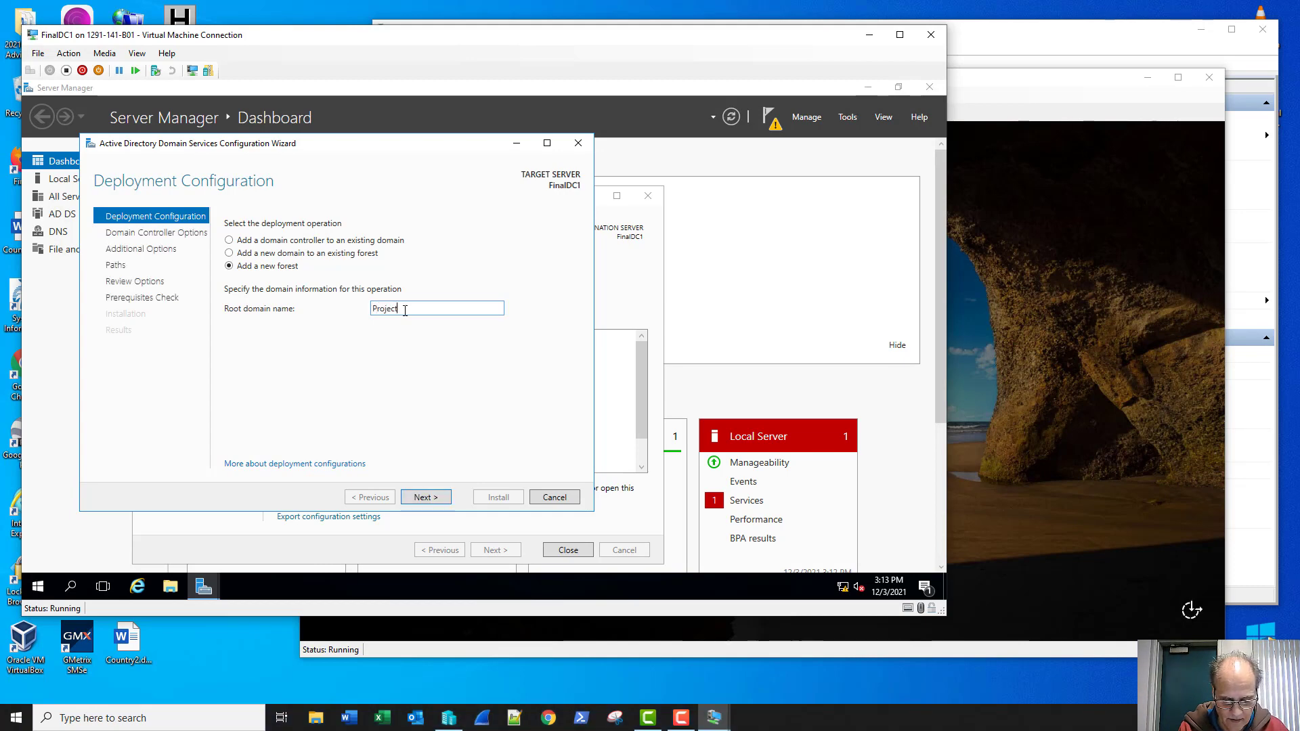
type(".local")
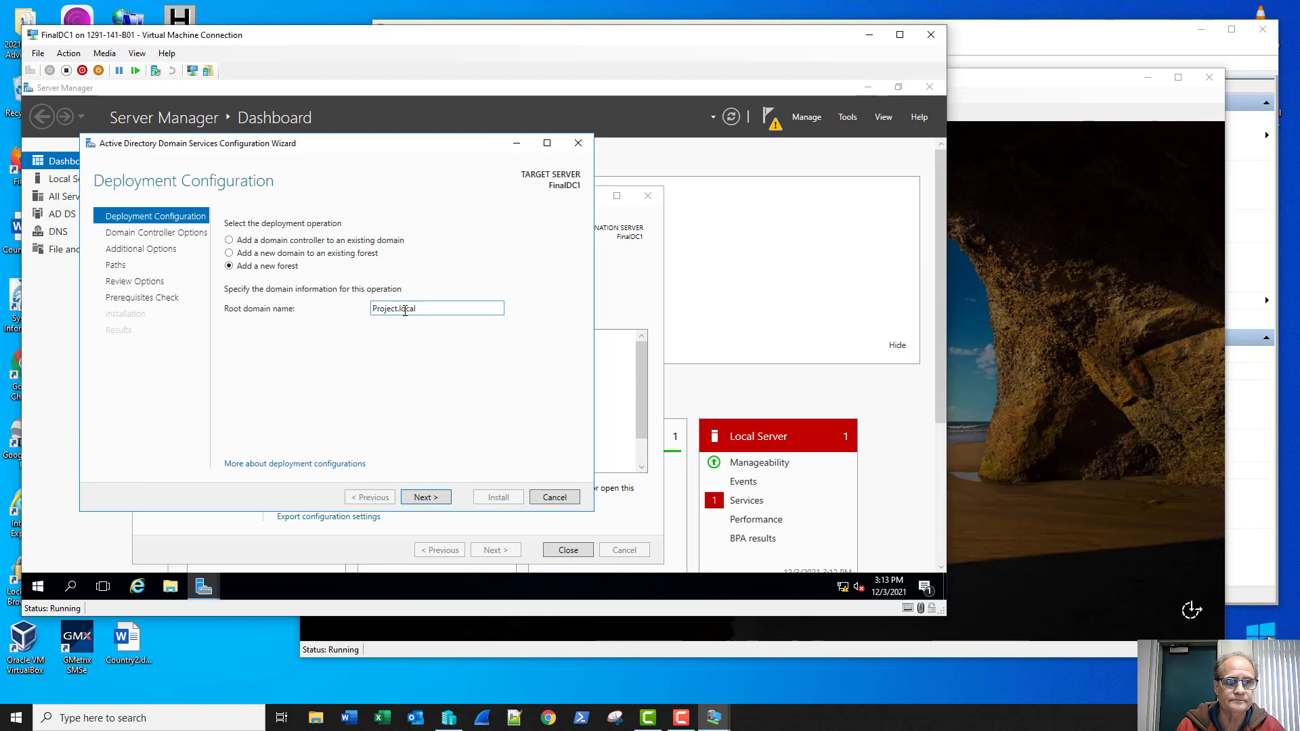
left_click(423, 497)
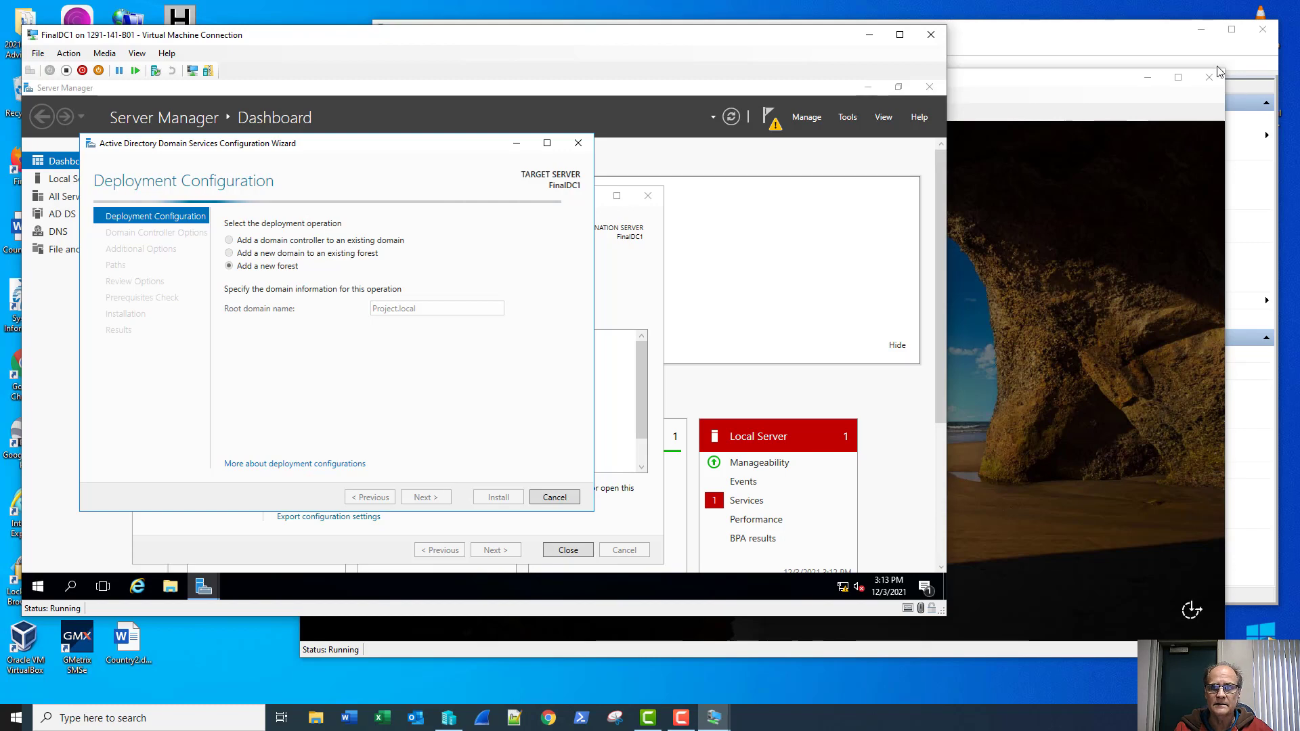
left_click(1067, 92)
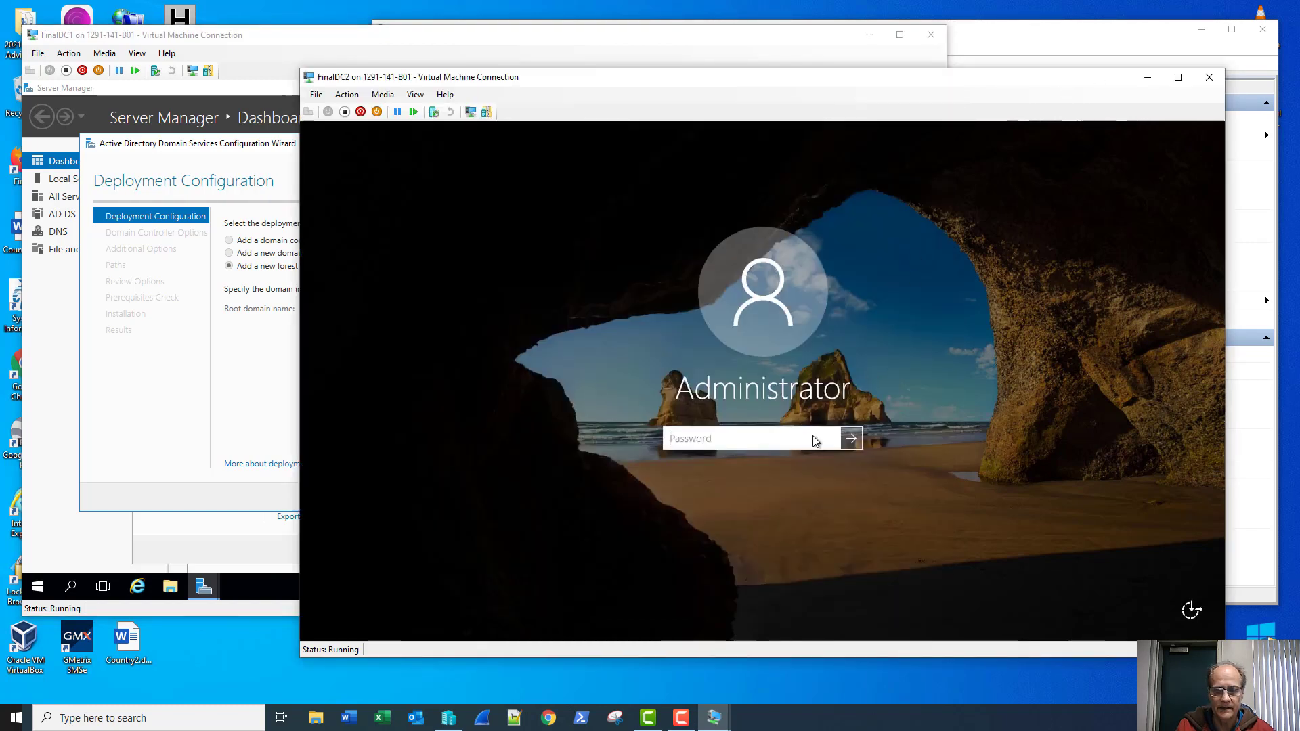
Step: Sign in to FinalDC2 as Administrator and return to FinalDC1's promotion wizard
type("•••••••••")
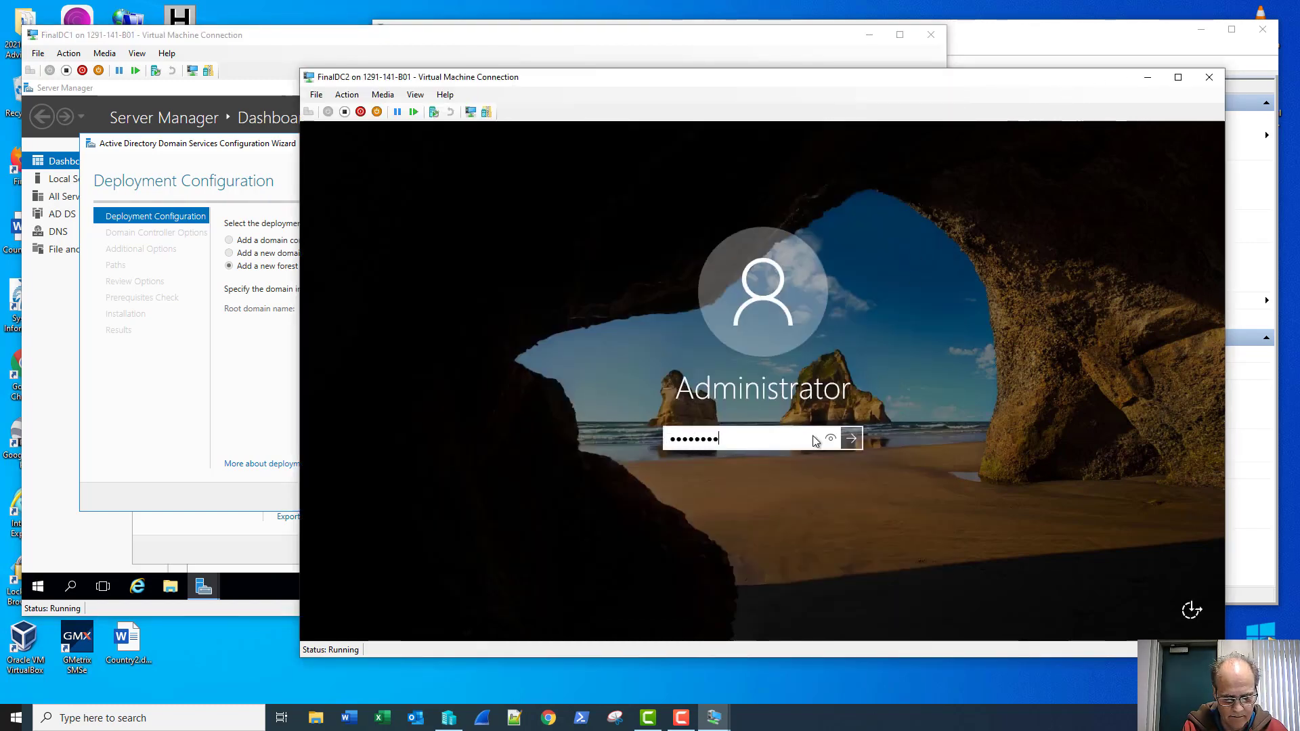
key("Return")
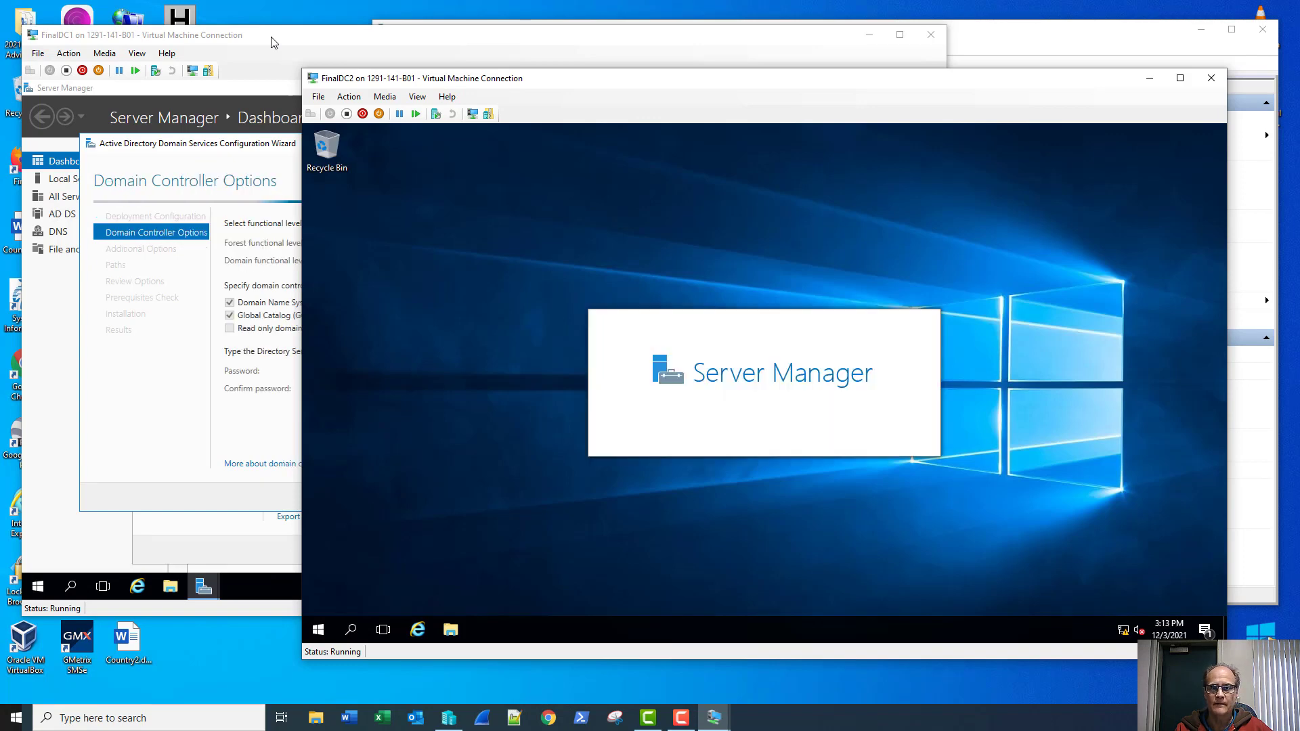
left_click(271, 42)
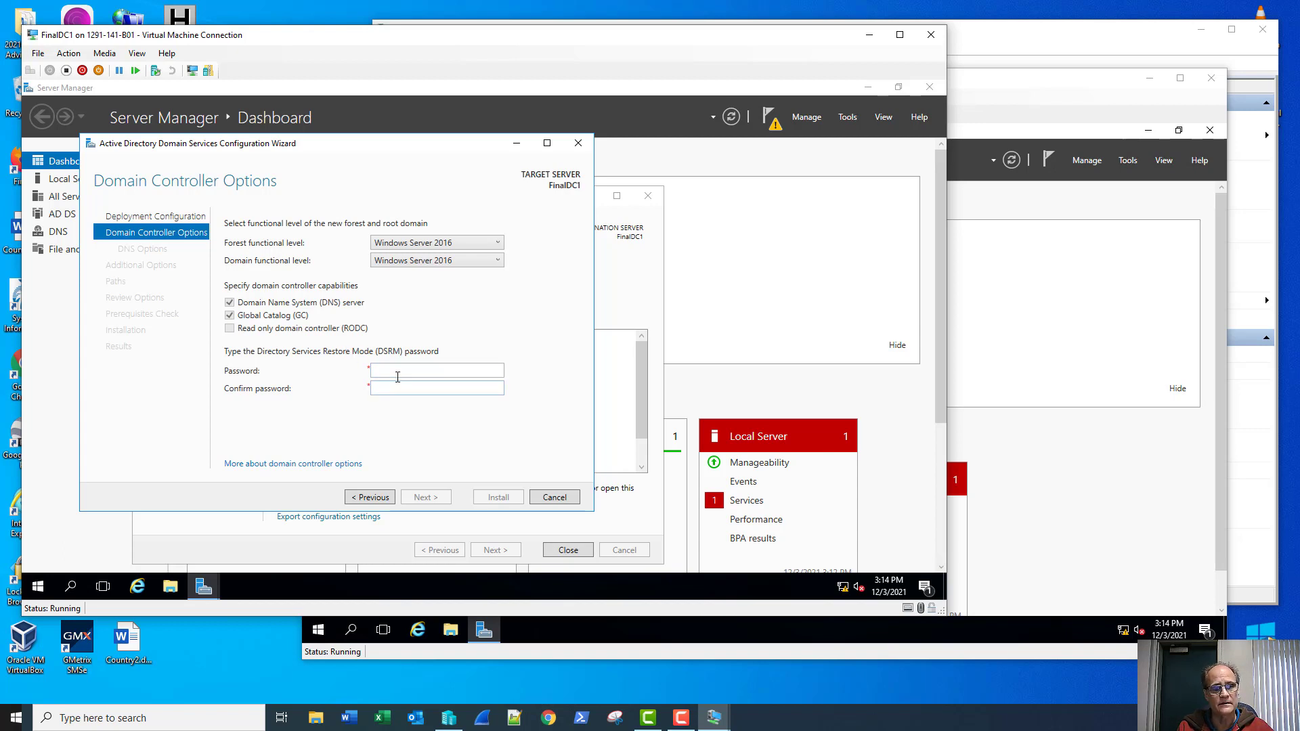
Step: Enter and confirm the DSRM password, then advance to DNS Options
left_click(398, 372)
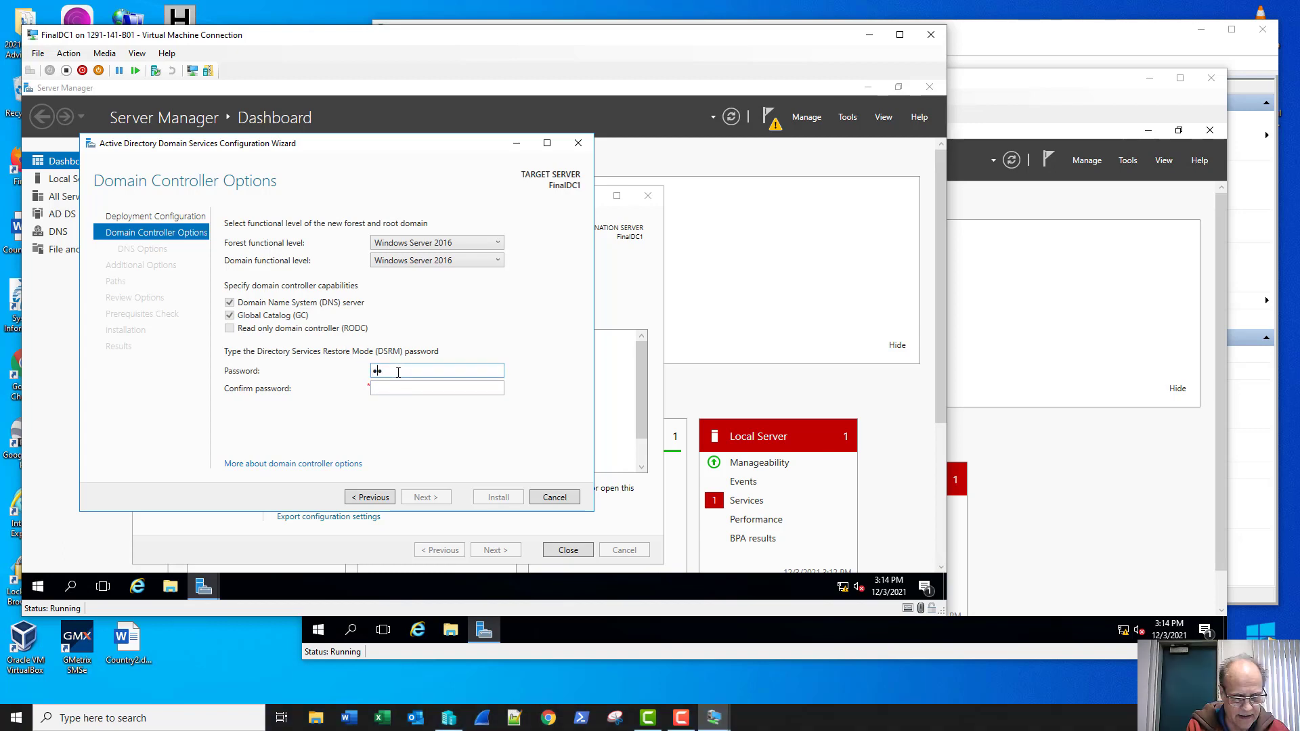
type("••••••••••")
key("Tab")
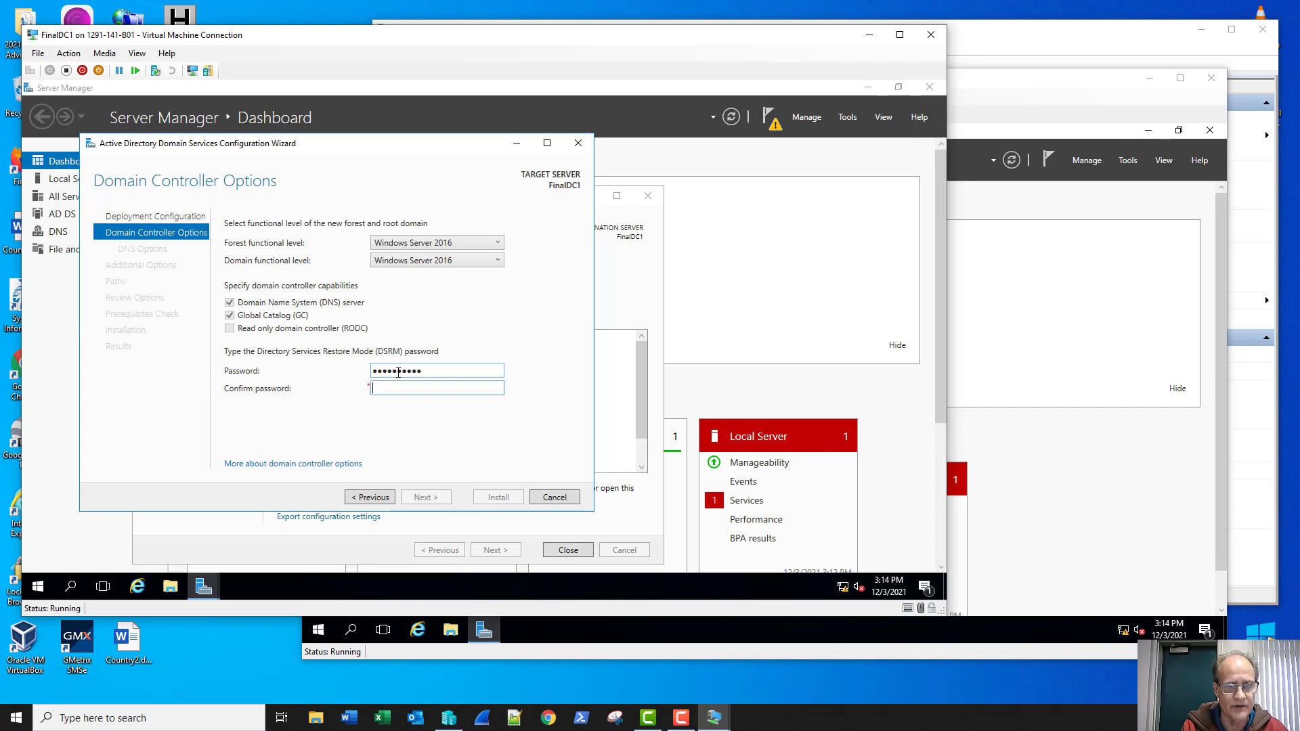
type("••••••••••")
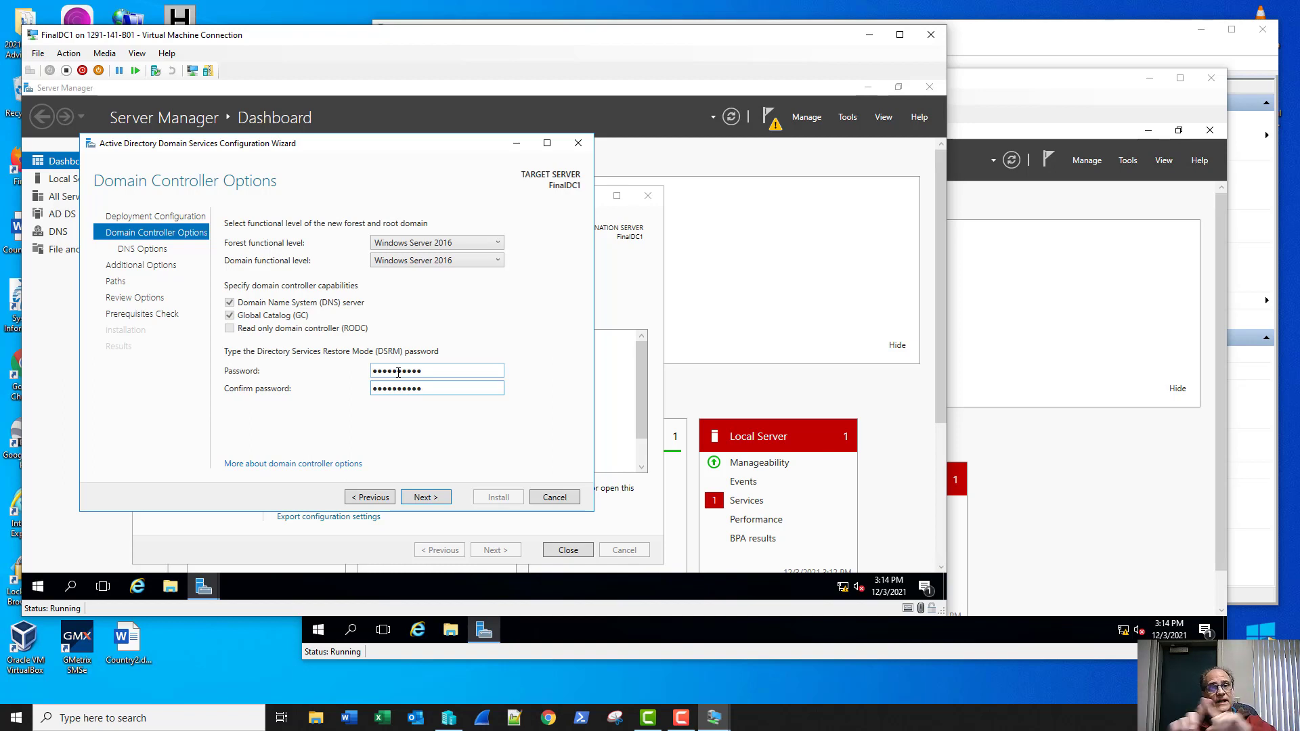
left_click(421, 502)
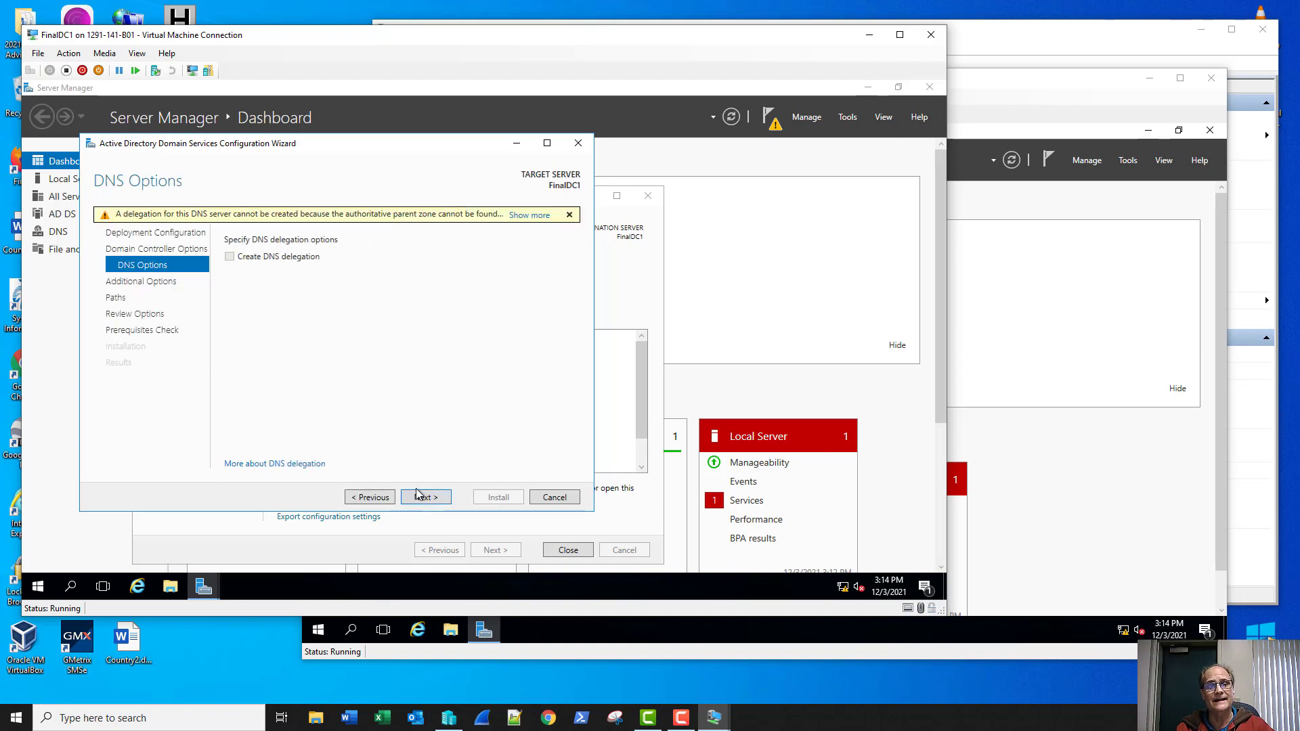
Step: Skip DNS delegation, keep NetBIOS name PROJECT and the default NTDS and SYSVOL paths
left_click(421, 497)
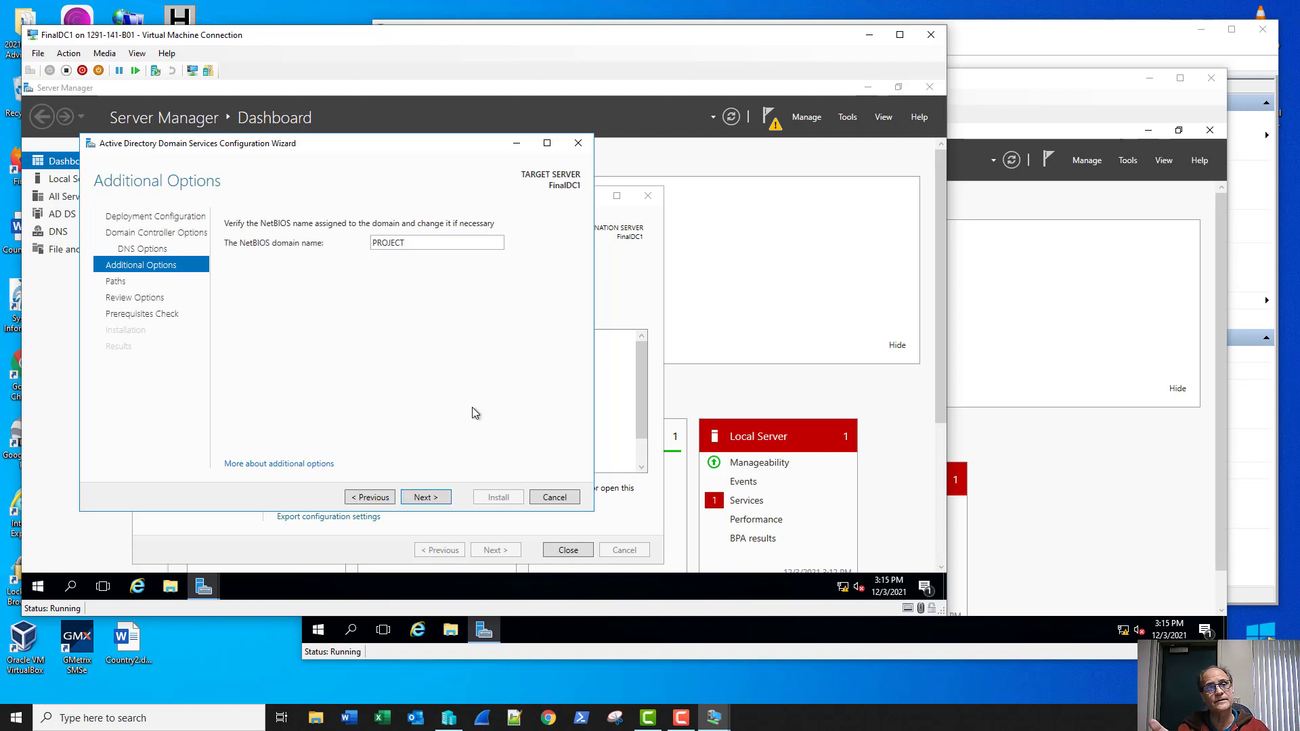
left_click(437, 497)
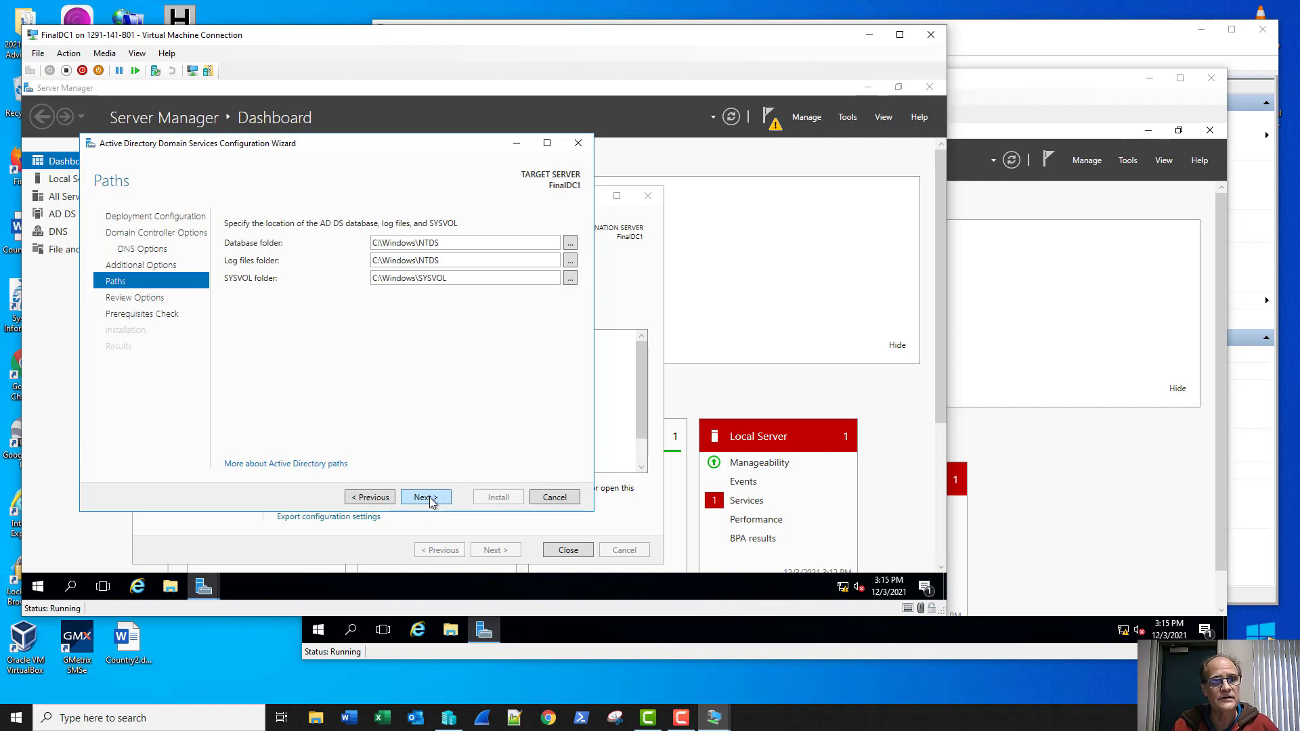
left_click(431, 502)
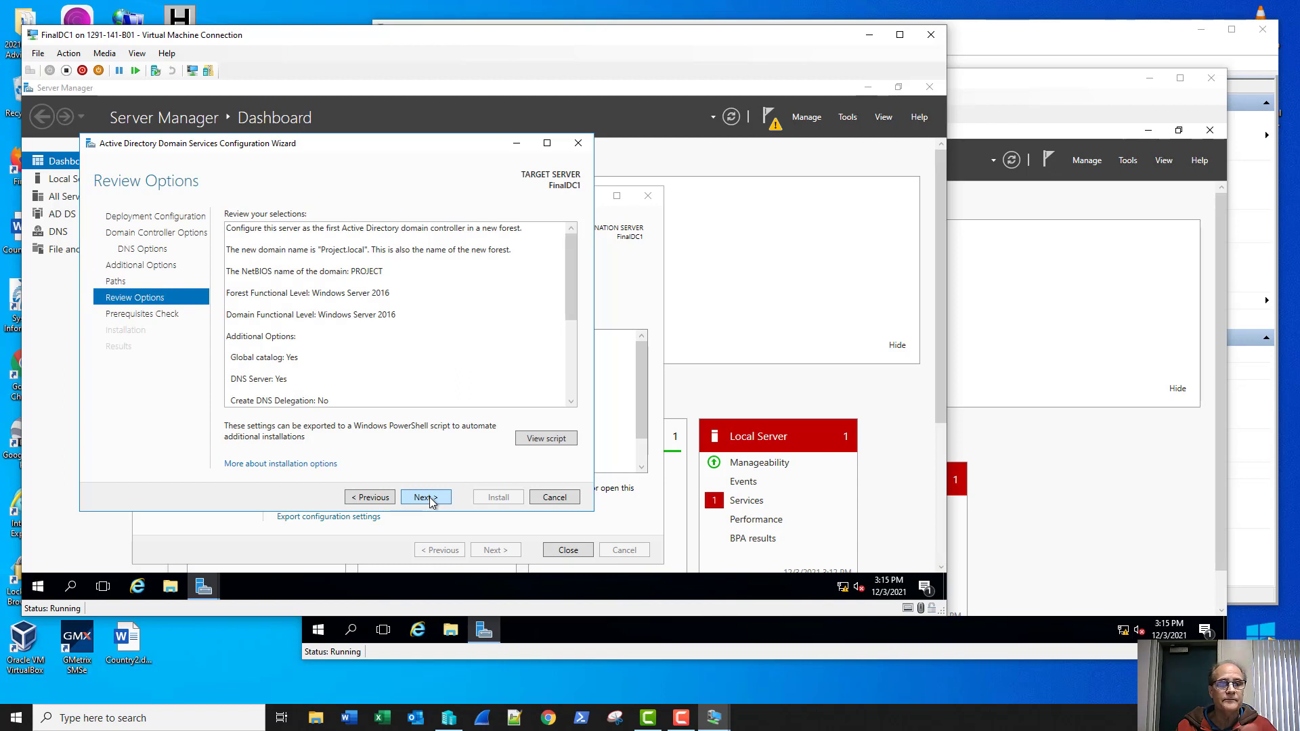
Step: Run the prerequisites check from the Review Options page
left_click(426, 498)
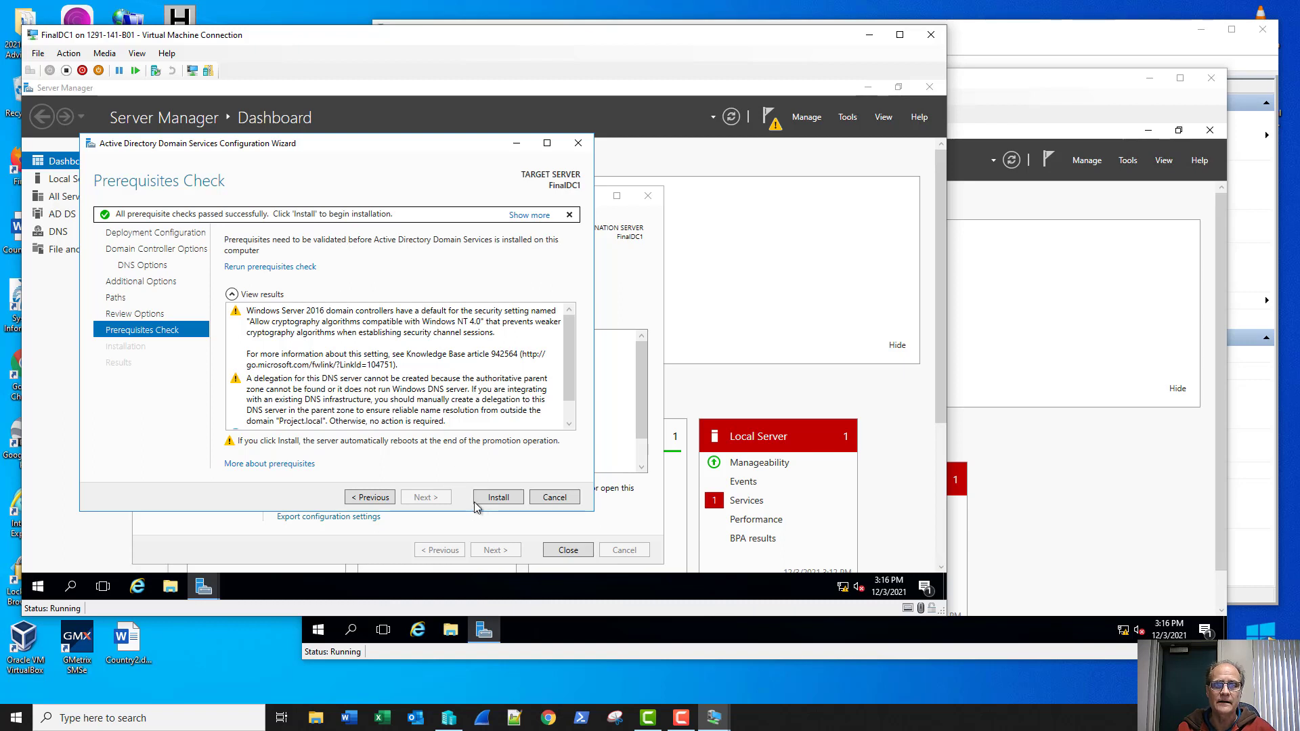
Step: Run the FinalDC1 domain controller promotion and let the VM reboot
left_click(497, 497)
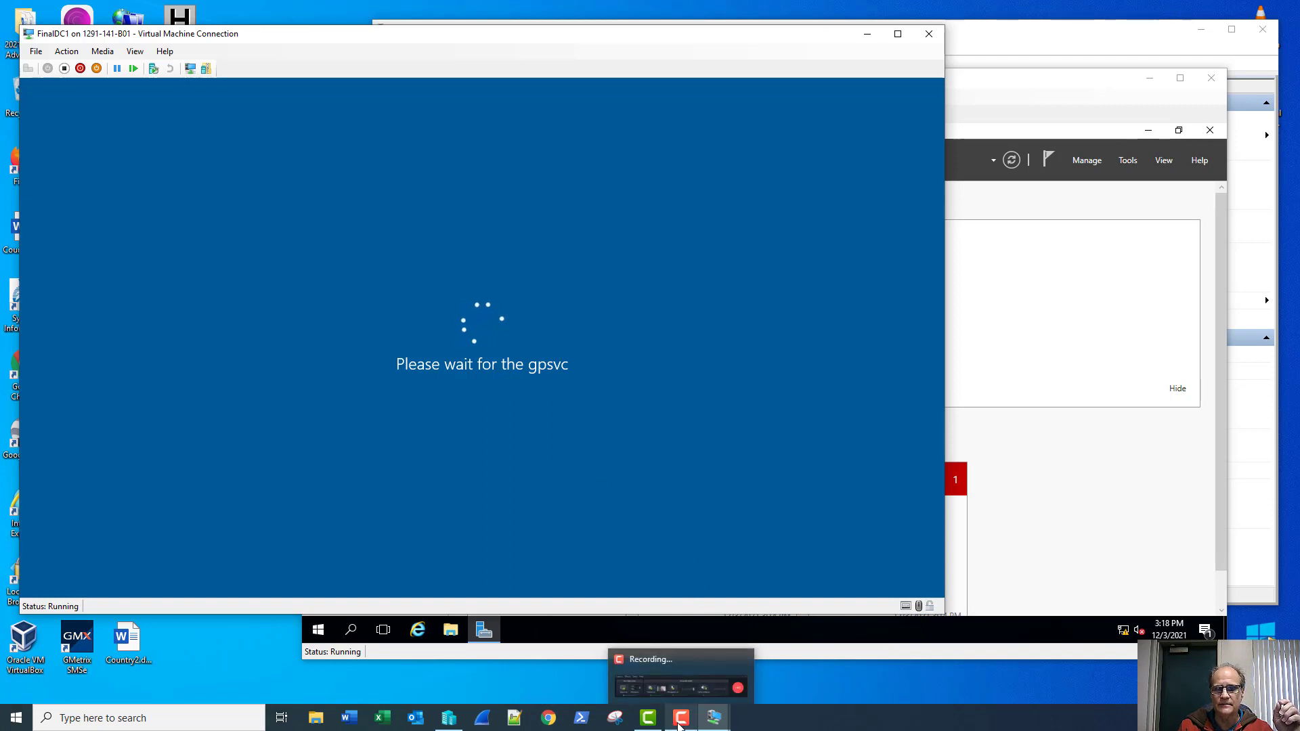
left_click(677, 721)
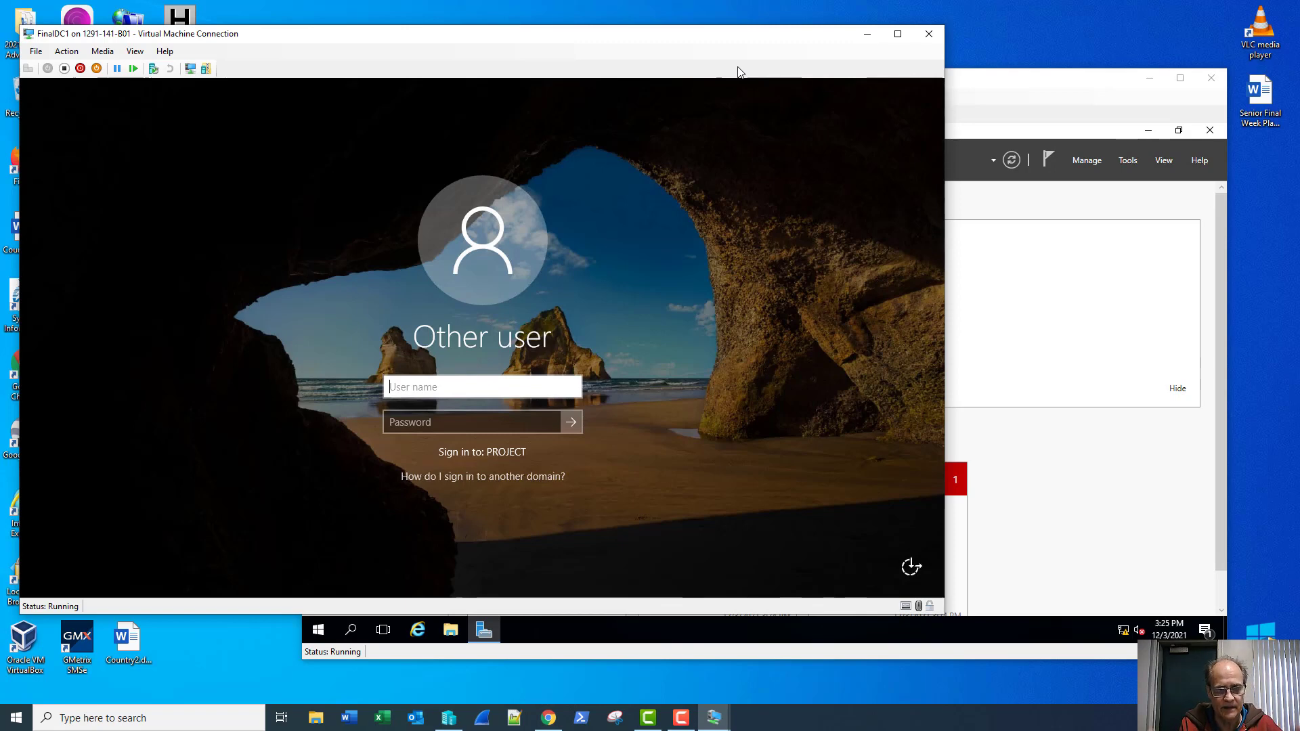
Step: Sign in to FinalDC1 as administrator with the domain account password
type("administra")
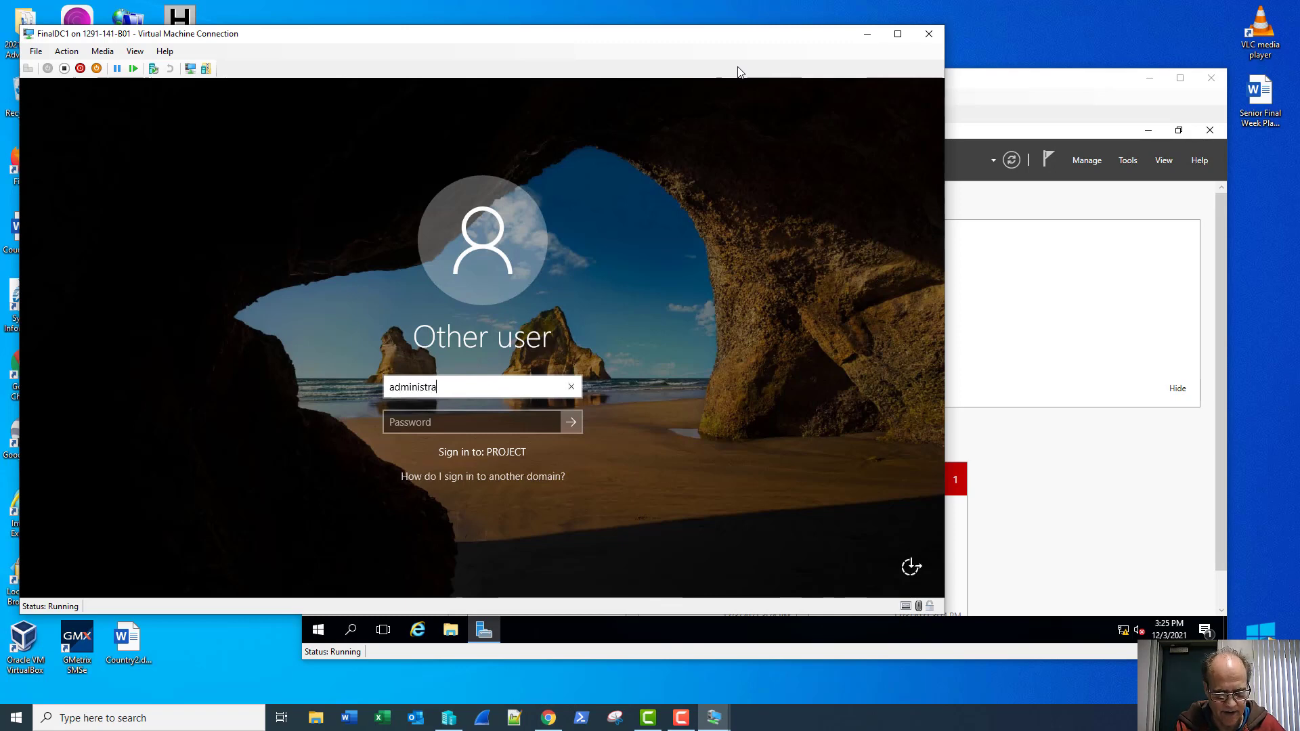
type("tor")
key("Tab")
type("Password1!")
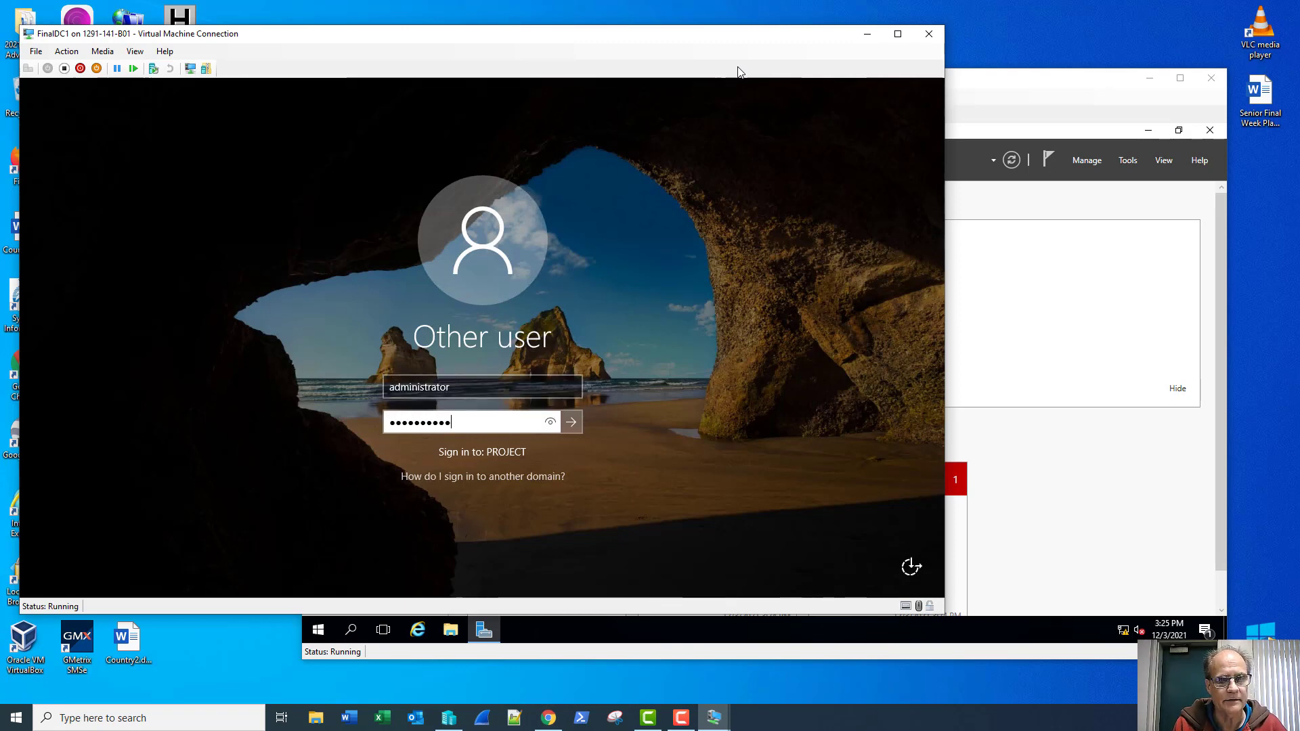
key("Return")
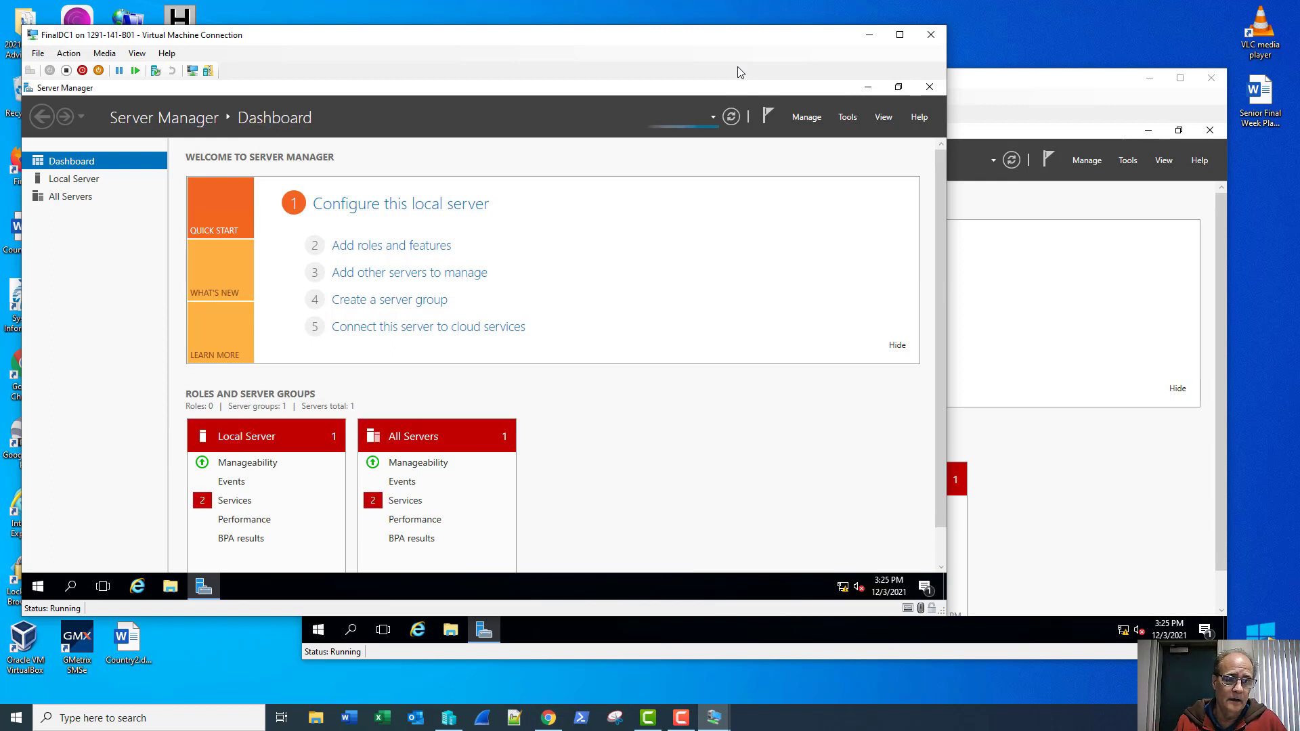
Step: Launch DNS Manager from Server Manager's Tools menu on FinalDC1
left_click(847, 118)
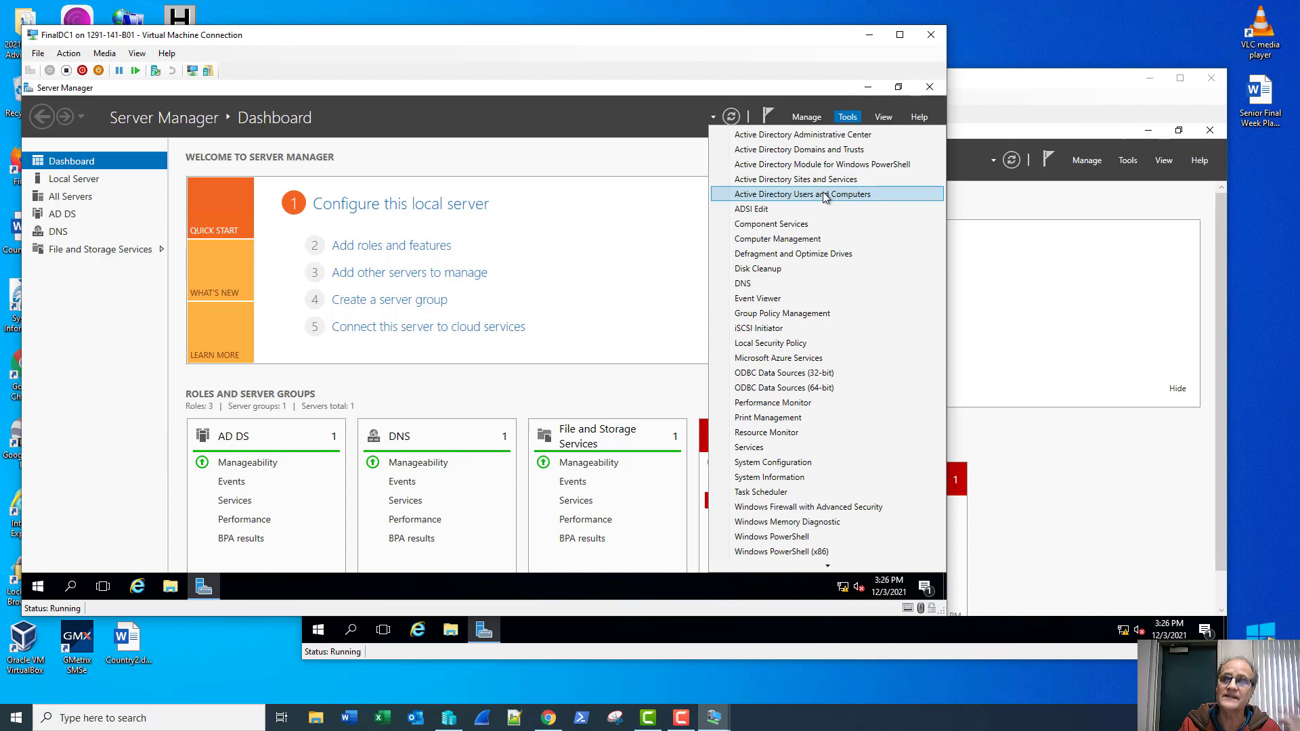
left_click(766, 283)
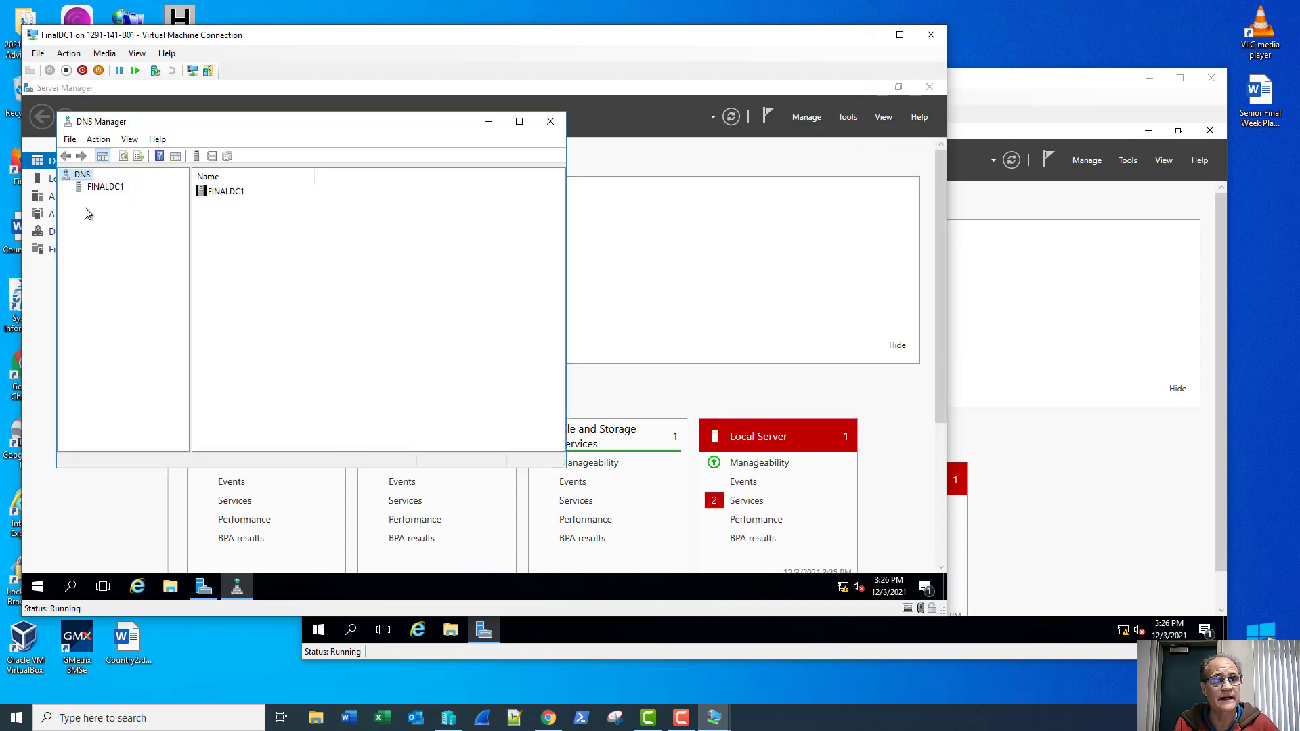
Step: Expand the FINALDC1 DNS tree, review the Project.local forward zone, and select Reverse Lookup Zones
left_click(92, 187)
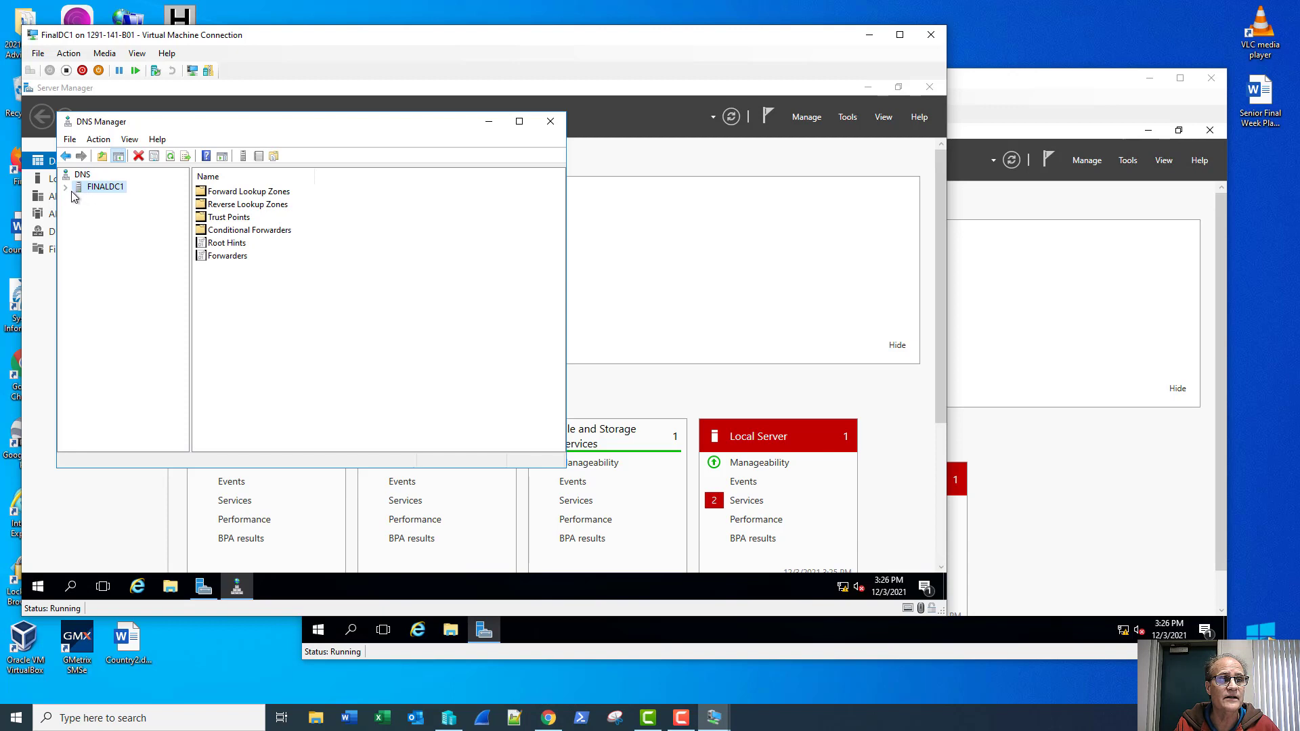
left_click(65, 187)
left_click(78, 199)
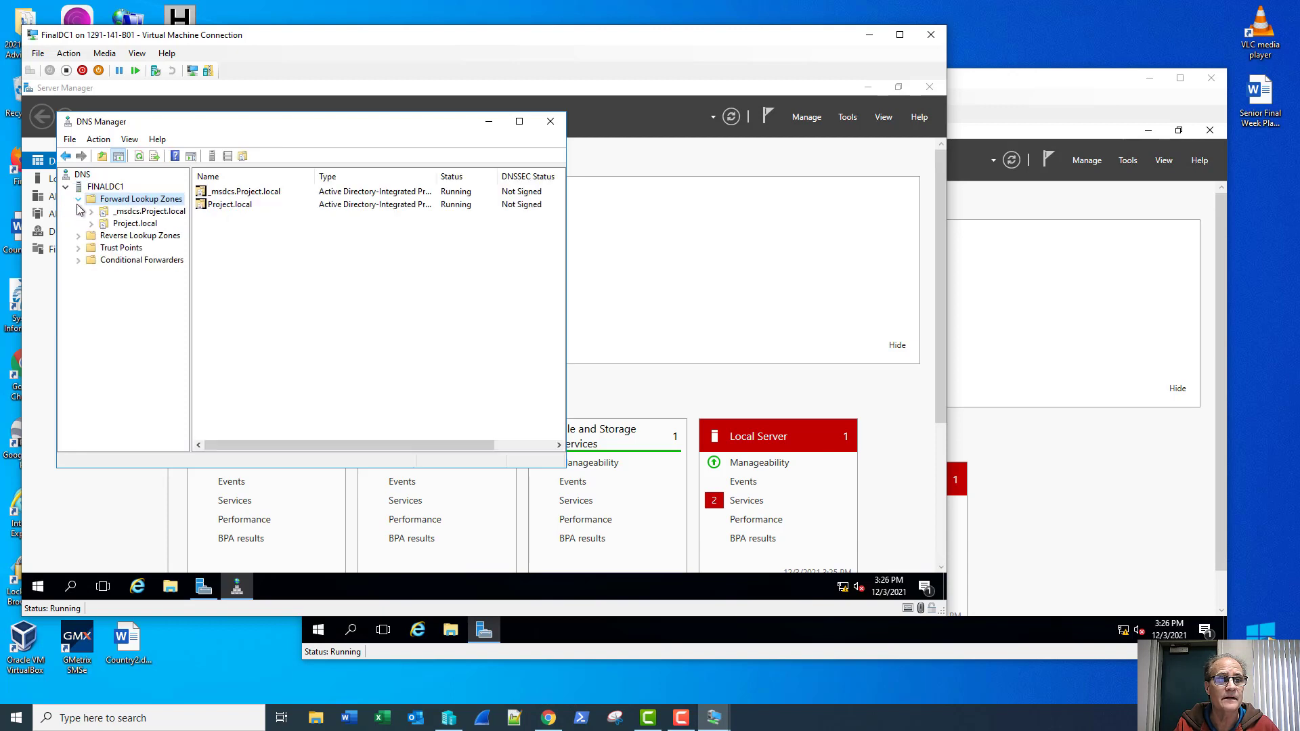
left_click(108, 224)
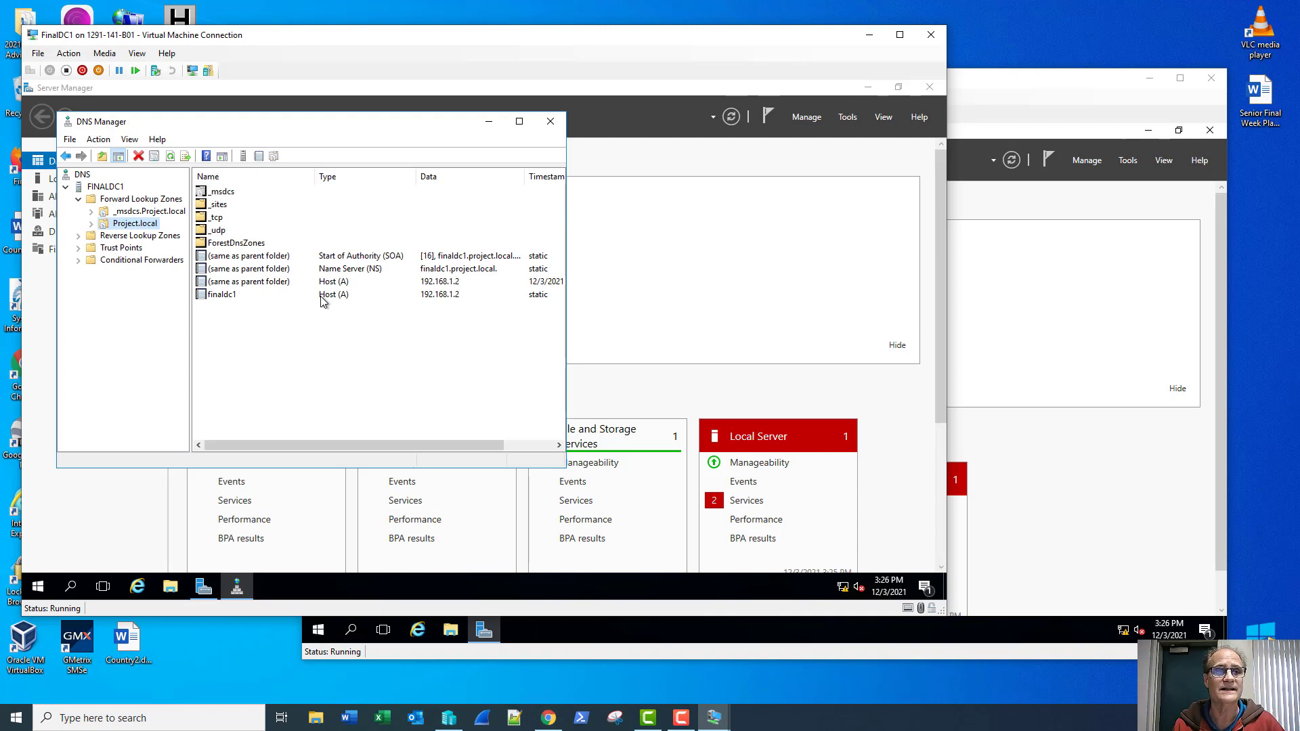
left_click(127, 237)
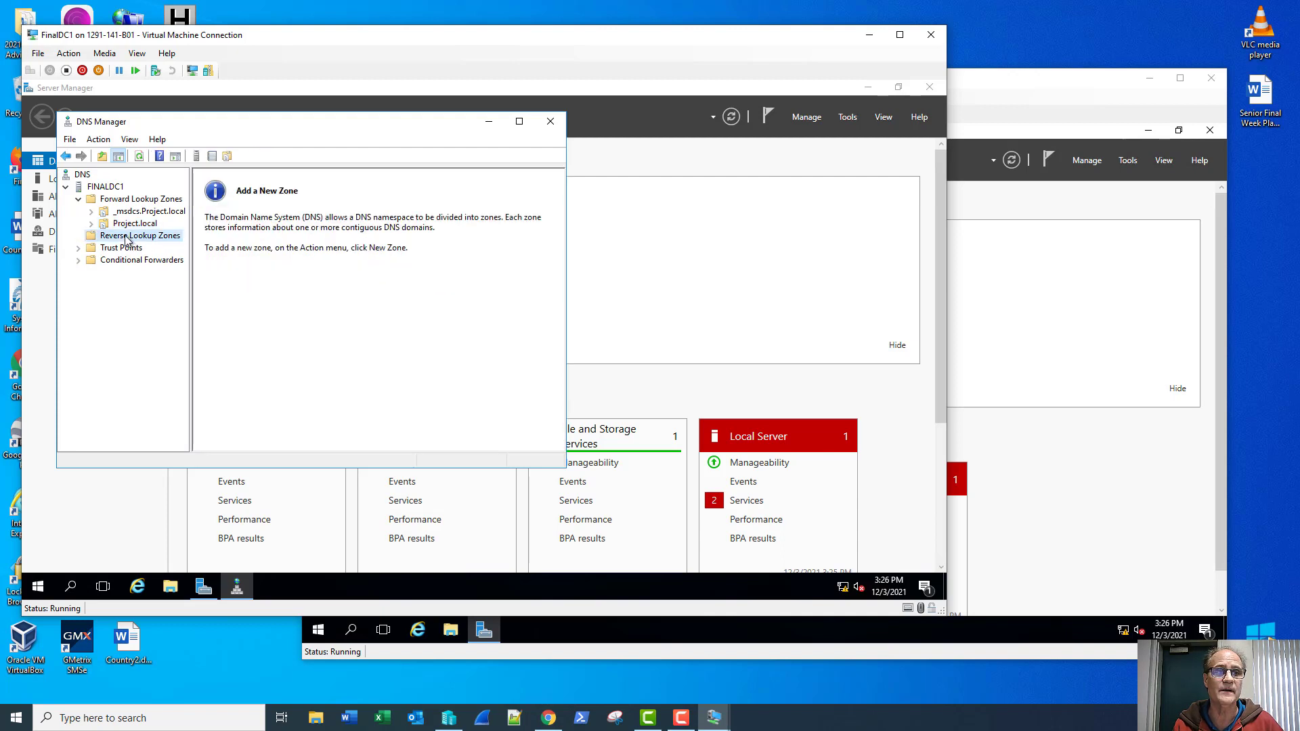
Step: Create an AD-integrated IPv4 reverse zone for network 192.168.1 allowing secure-only dynamic updates
right_click(126, 239)
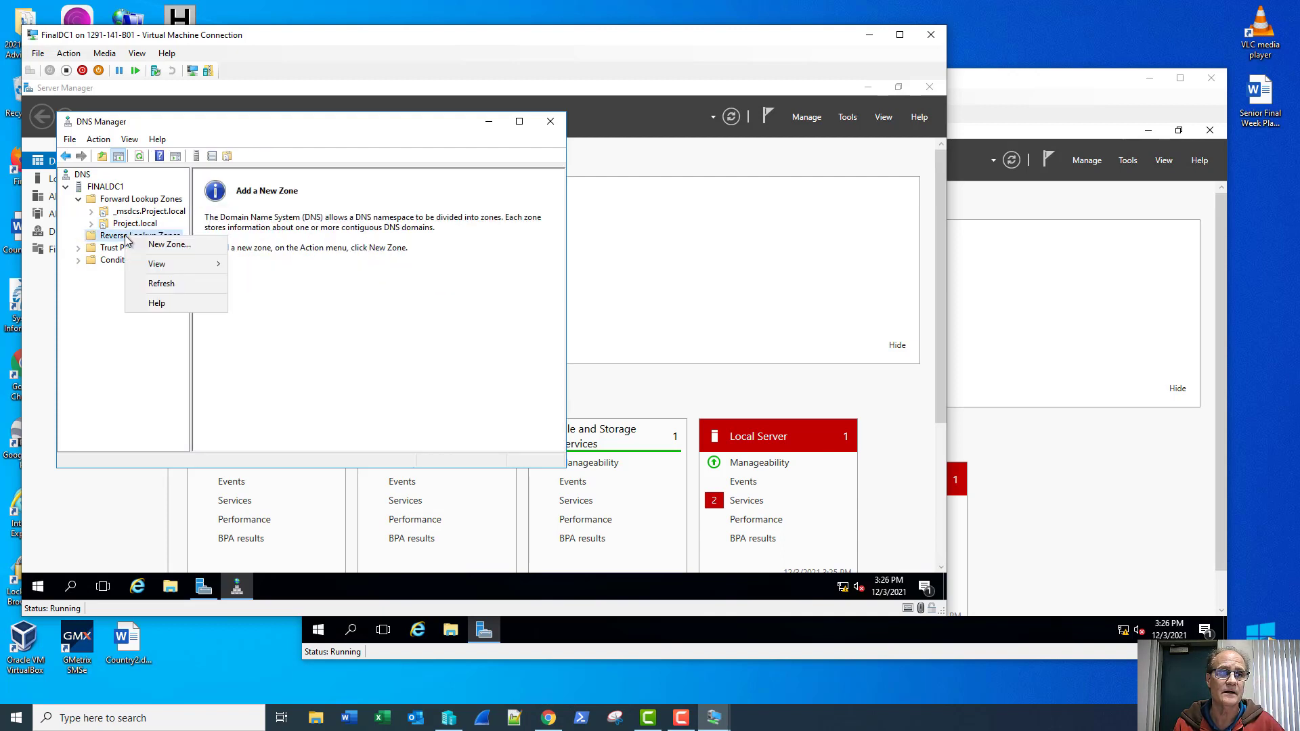
left_click(168, 245)
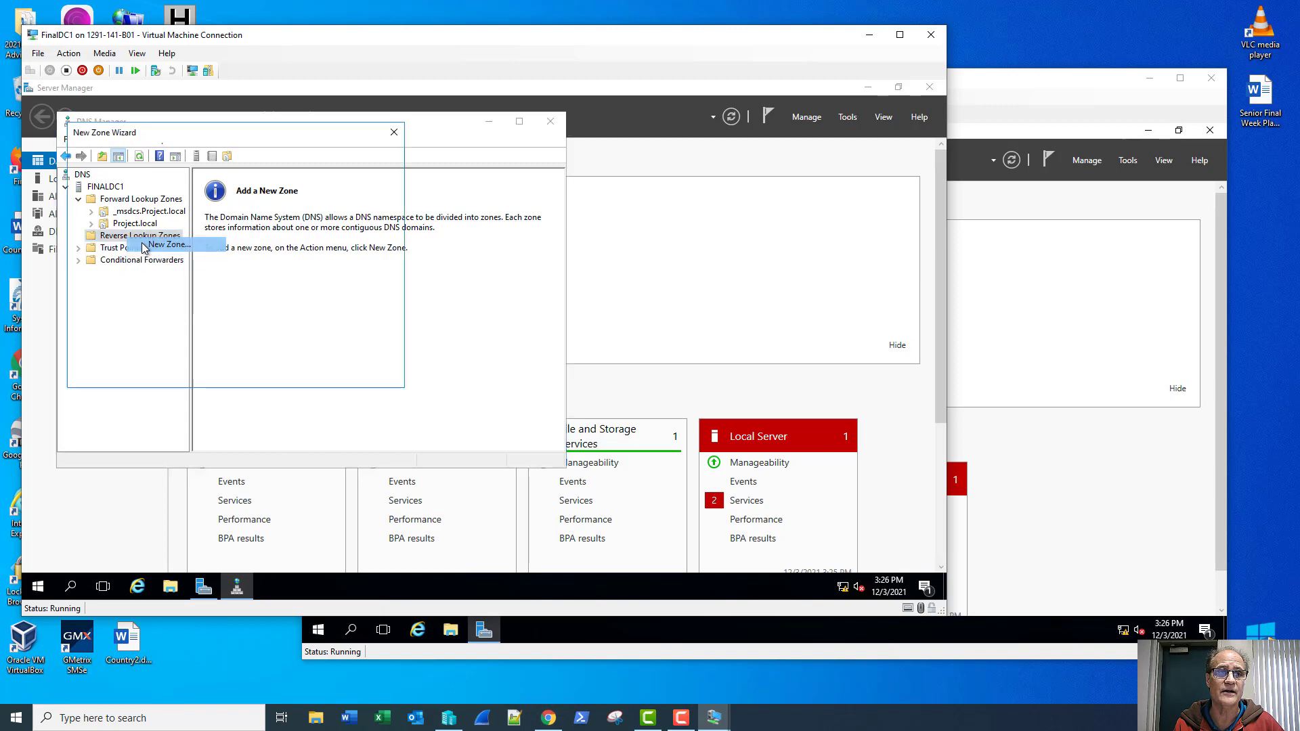
key("Return")
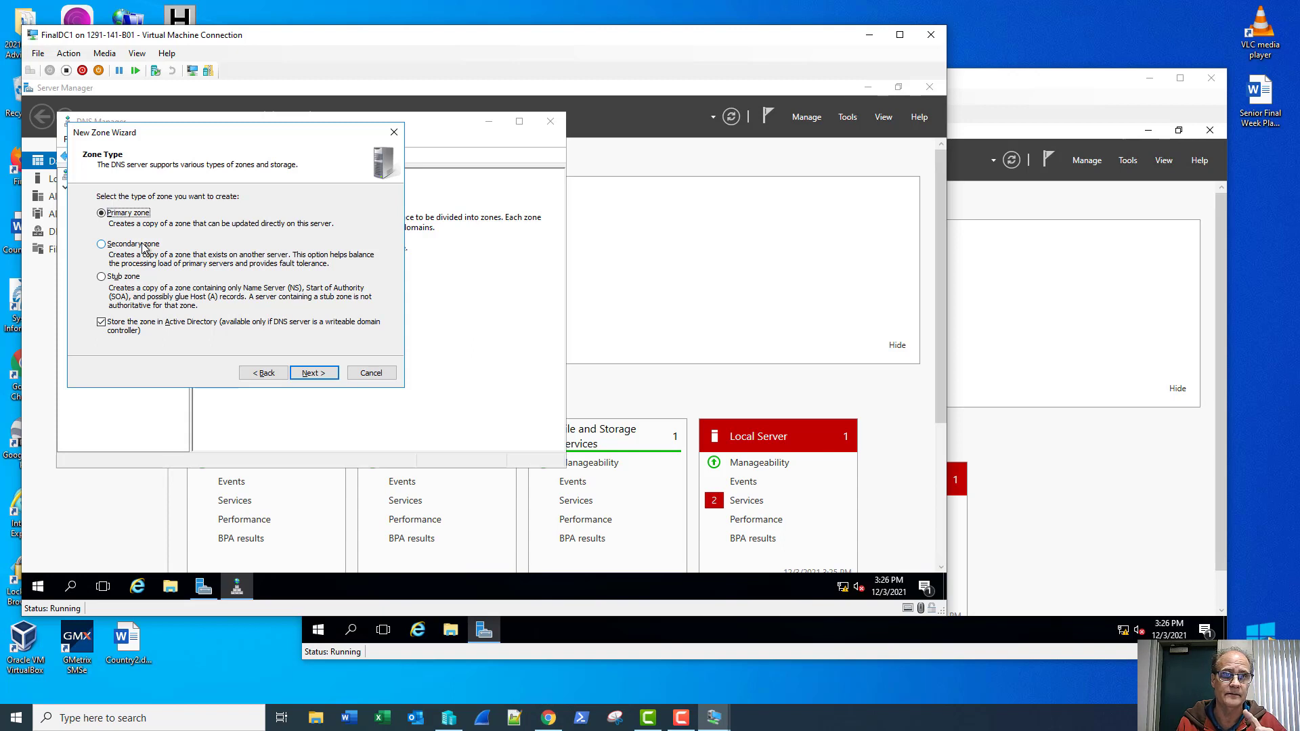
key("Return")
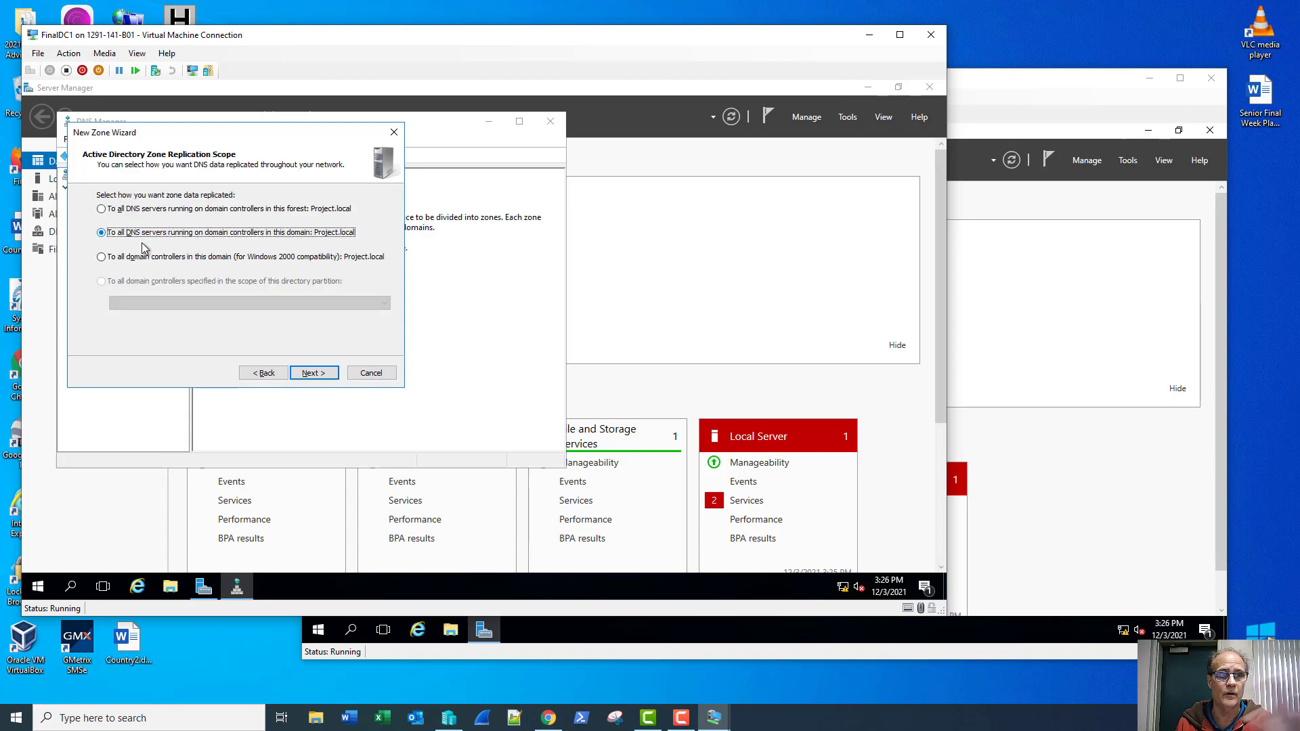
key("Return")
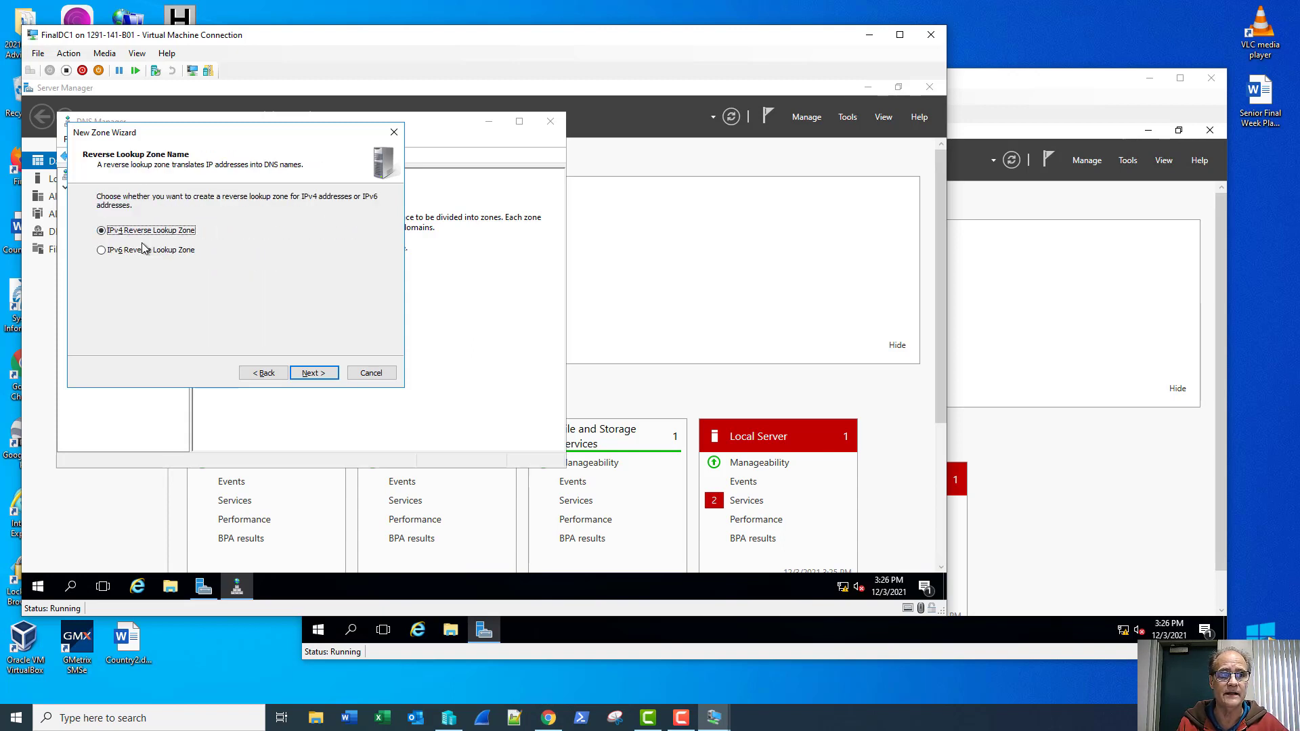
key("Return")
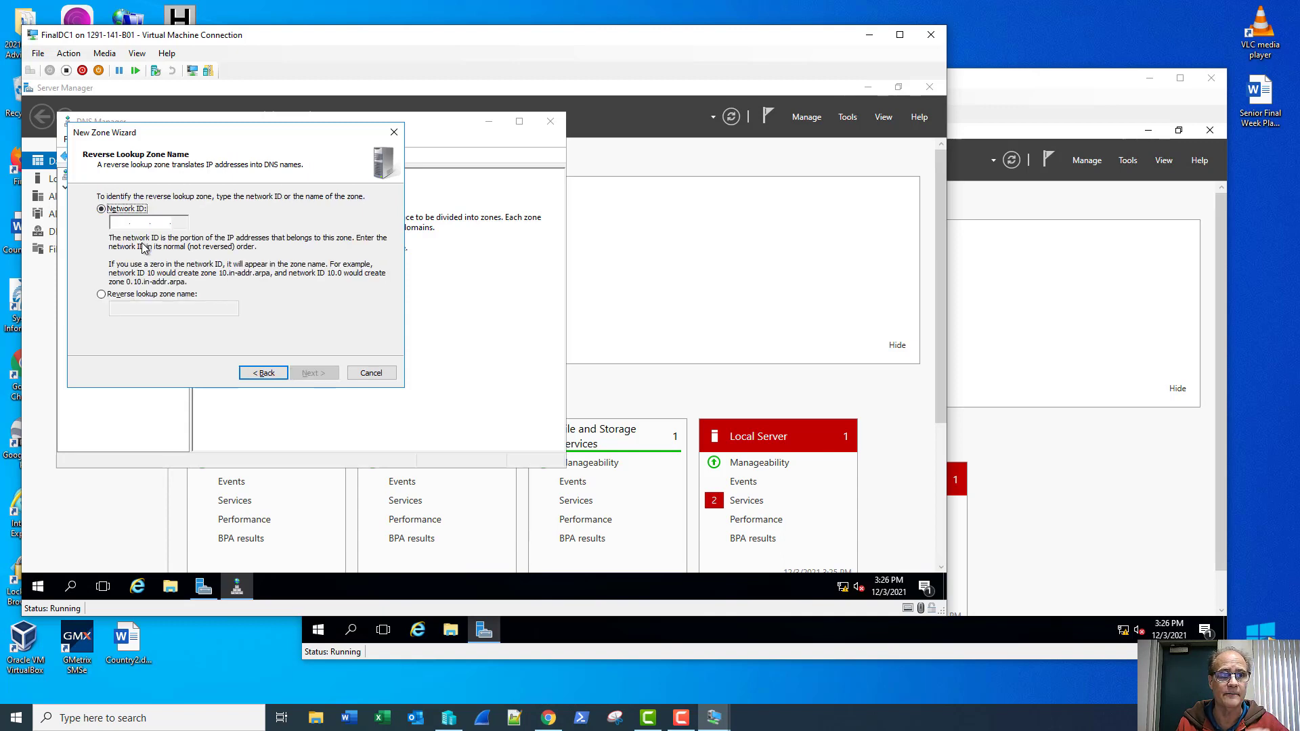
key("Tab")
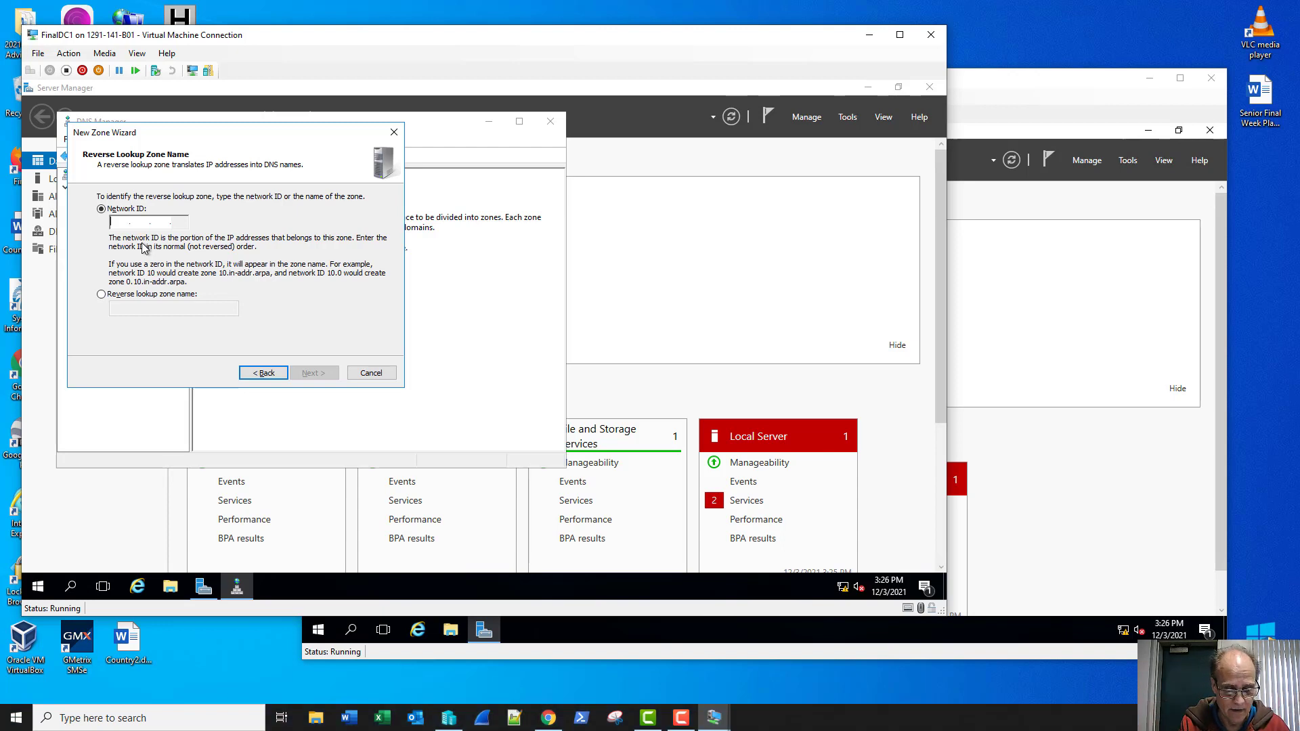
type("192 .168 .1 .")
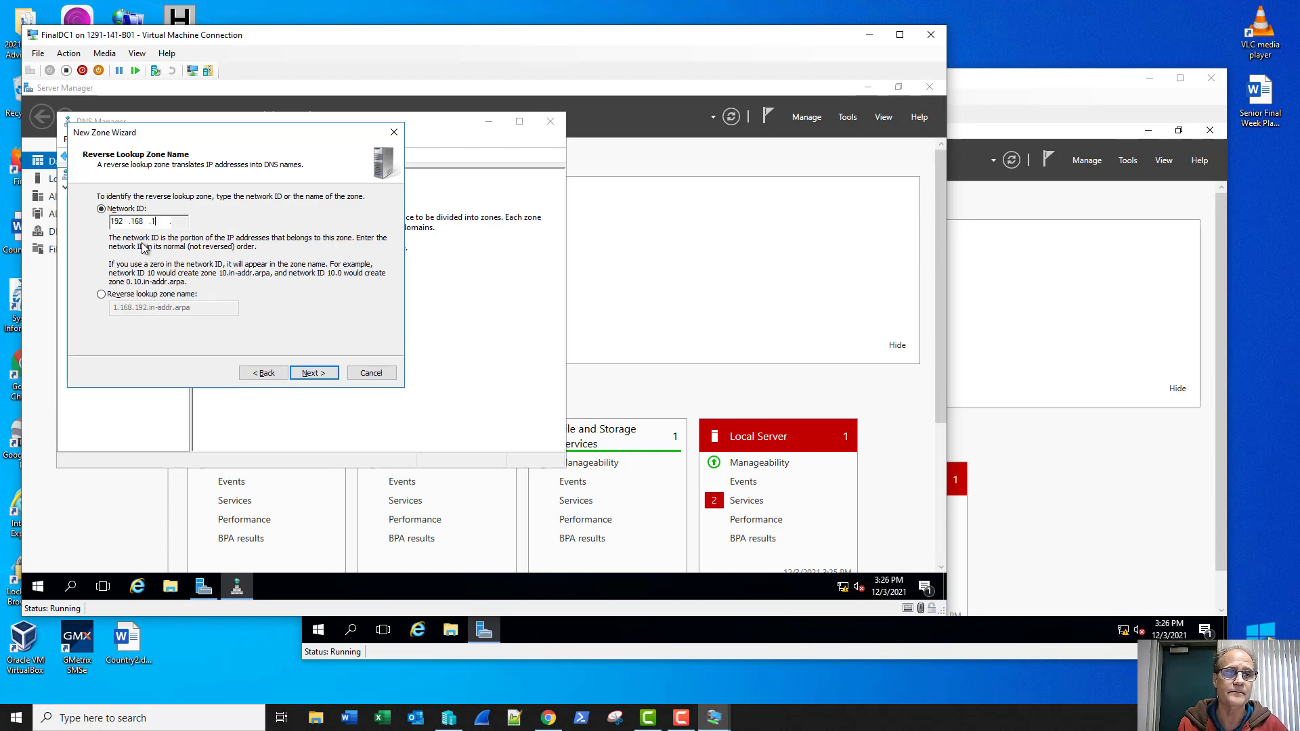
key("Return")
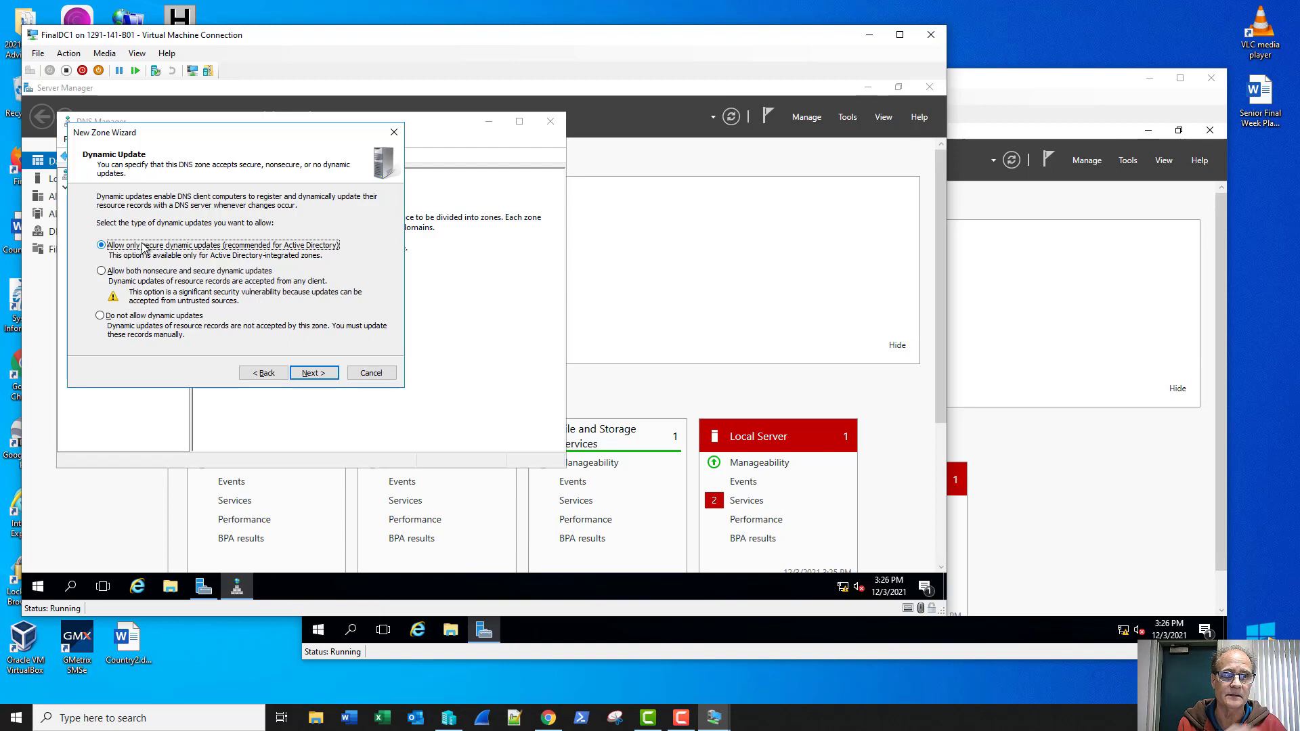
key("Return")
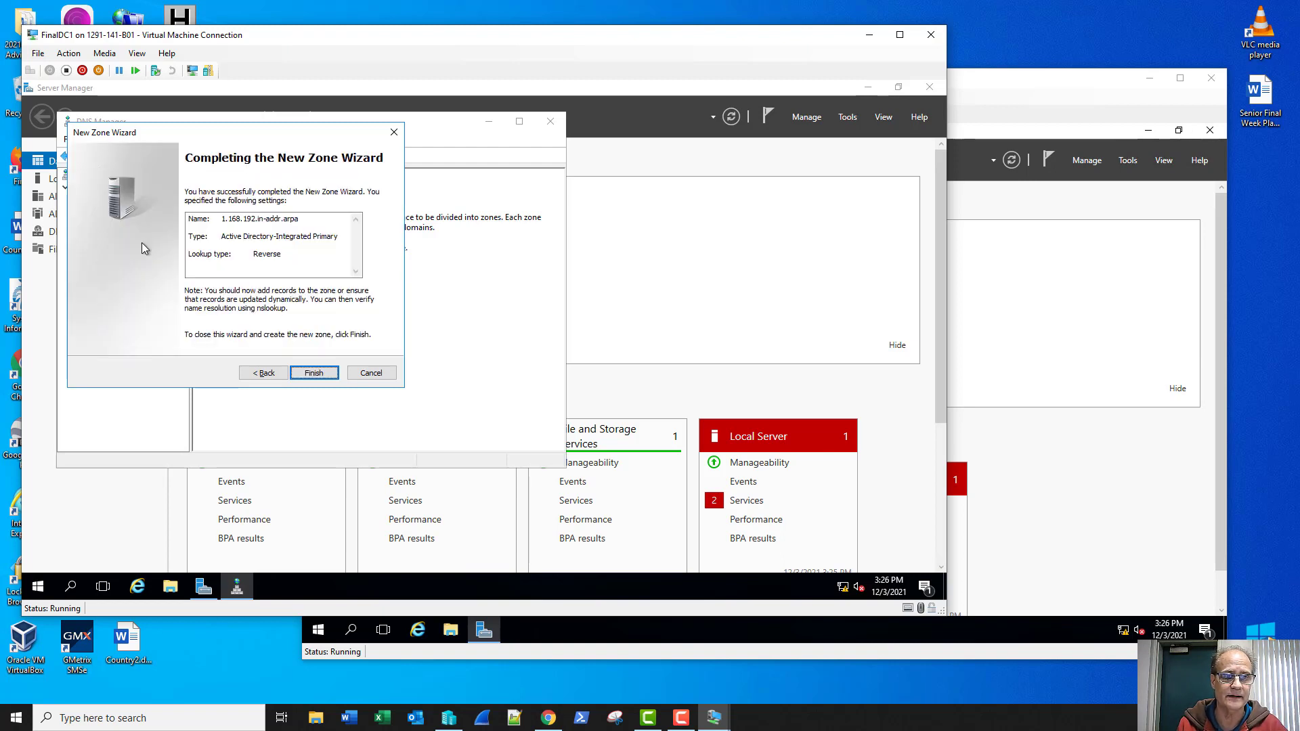
key("Return")
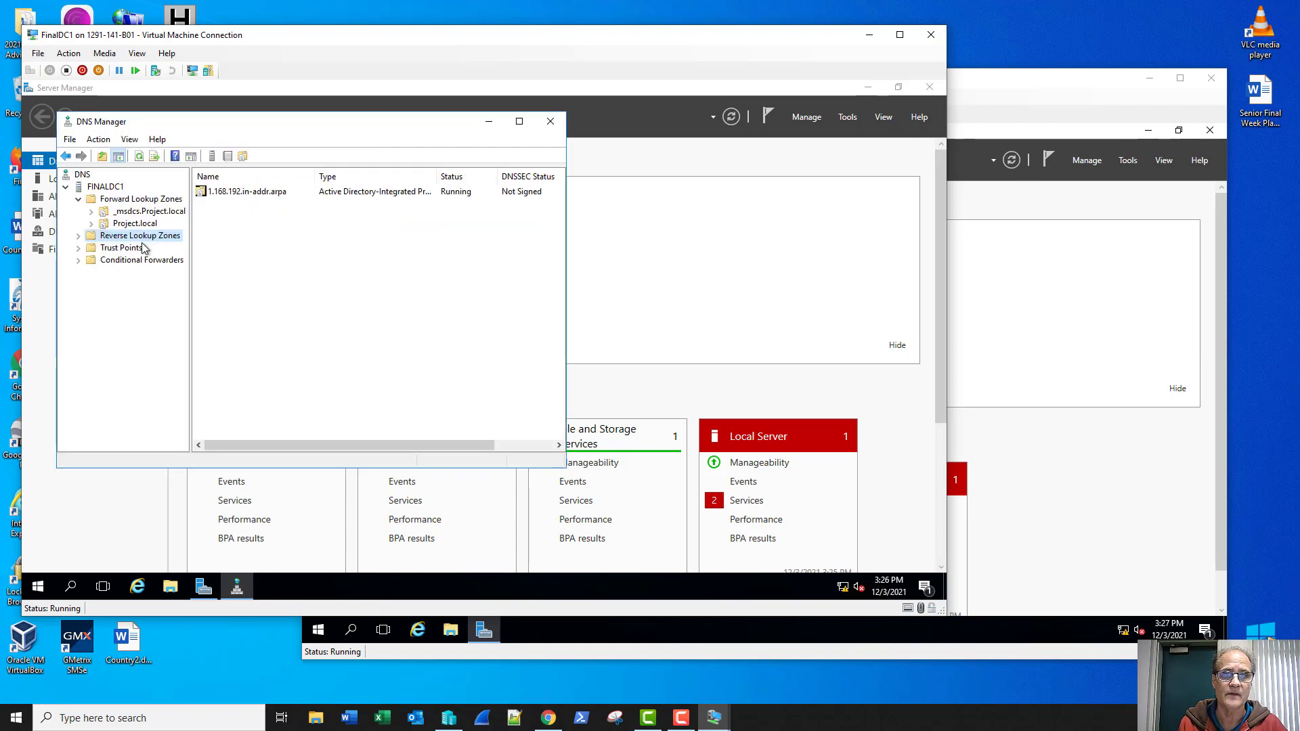
Step: Add an AD-integrated primary reverse zone for network 192.168.2 with secure-only dynamic updates
left_click(78, 237)
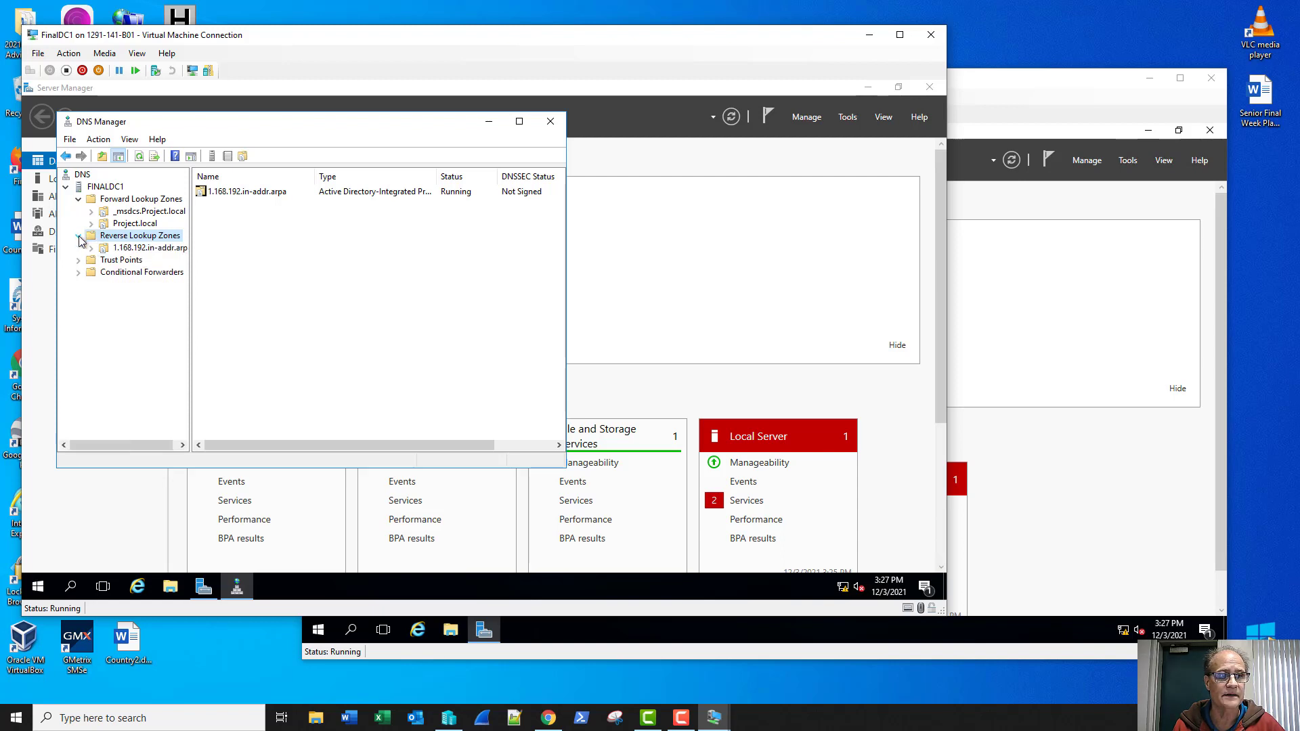
right_click(117, 238)
left_click(124, 243)
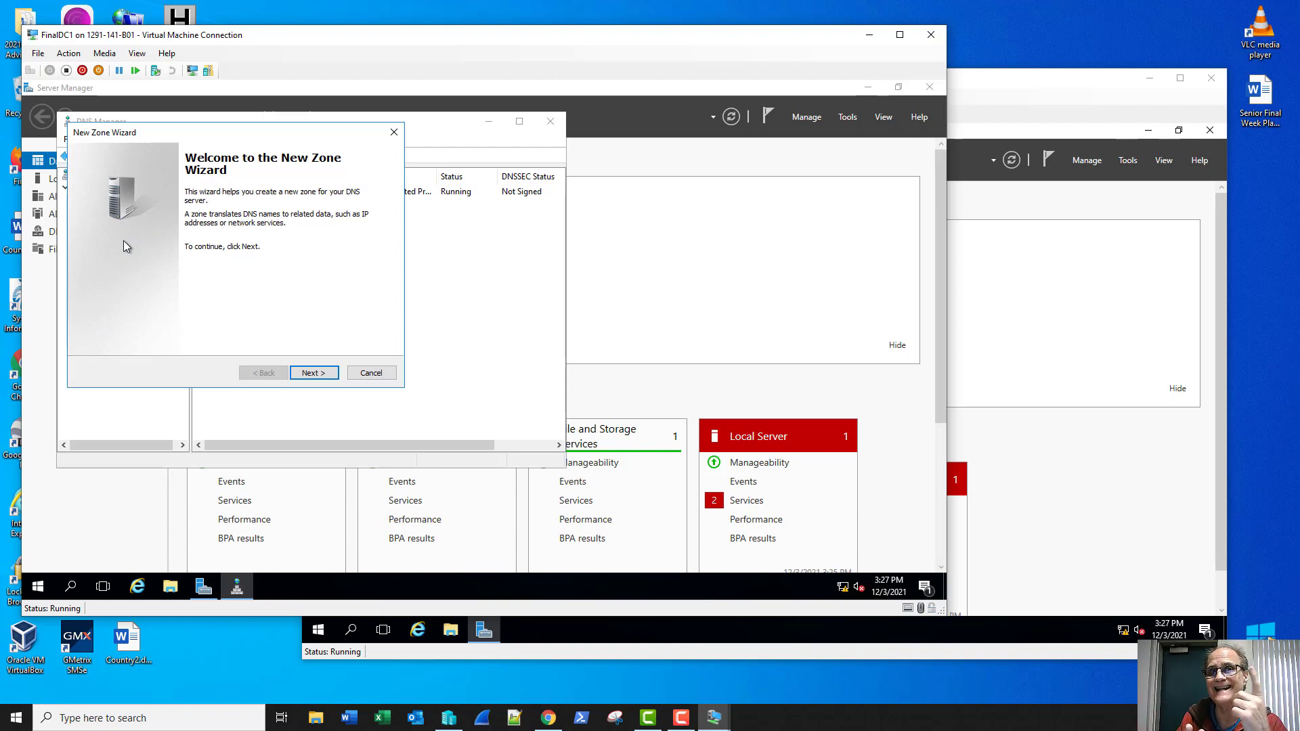
key("Return")
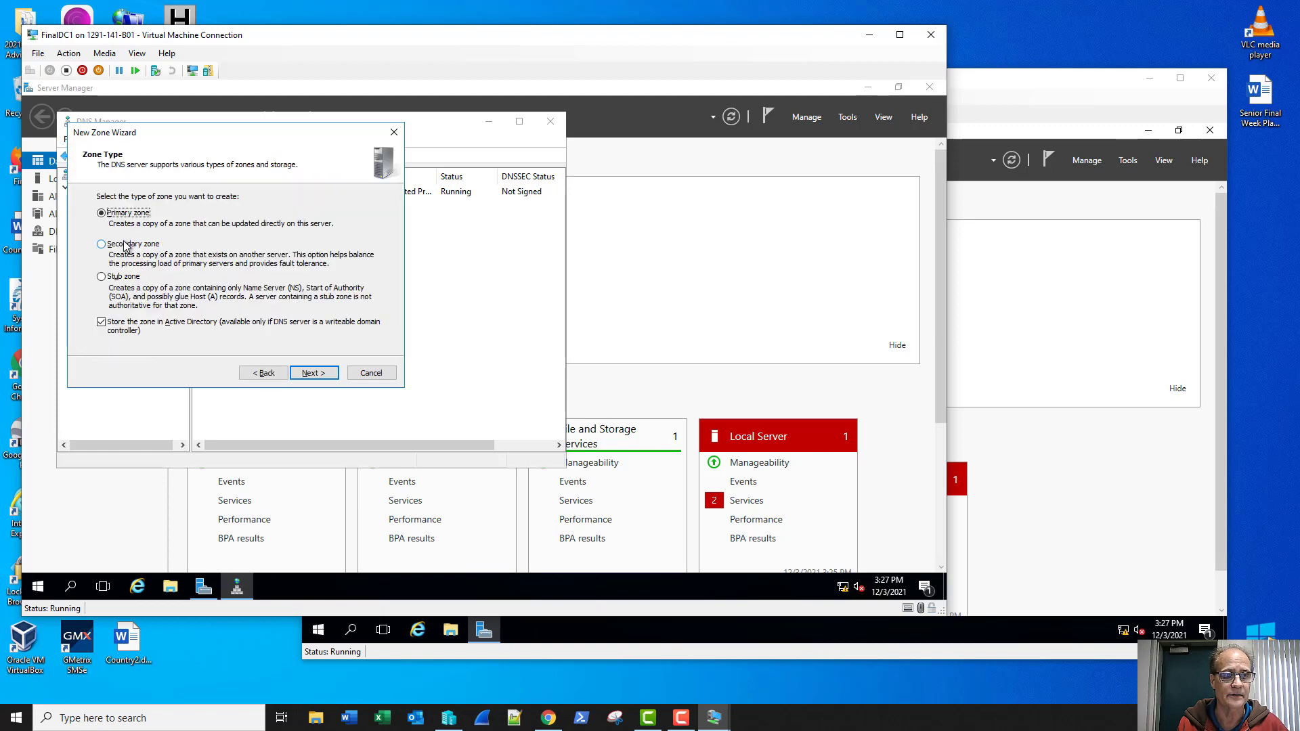
key("Return")
key("Return")
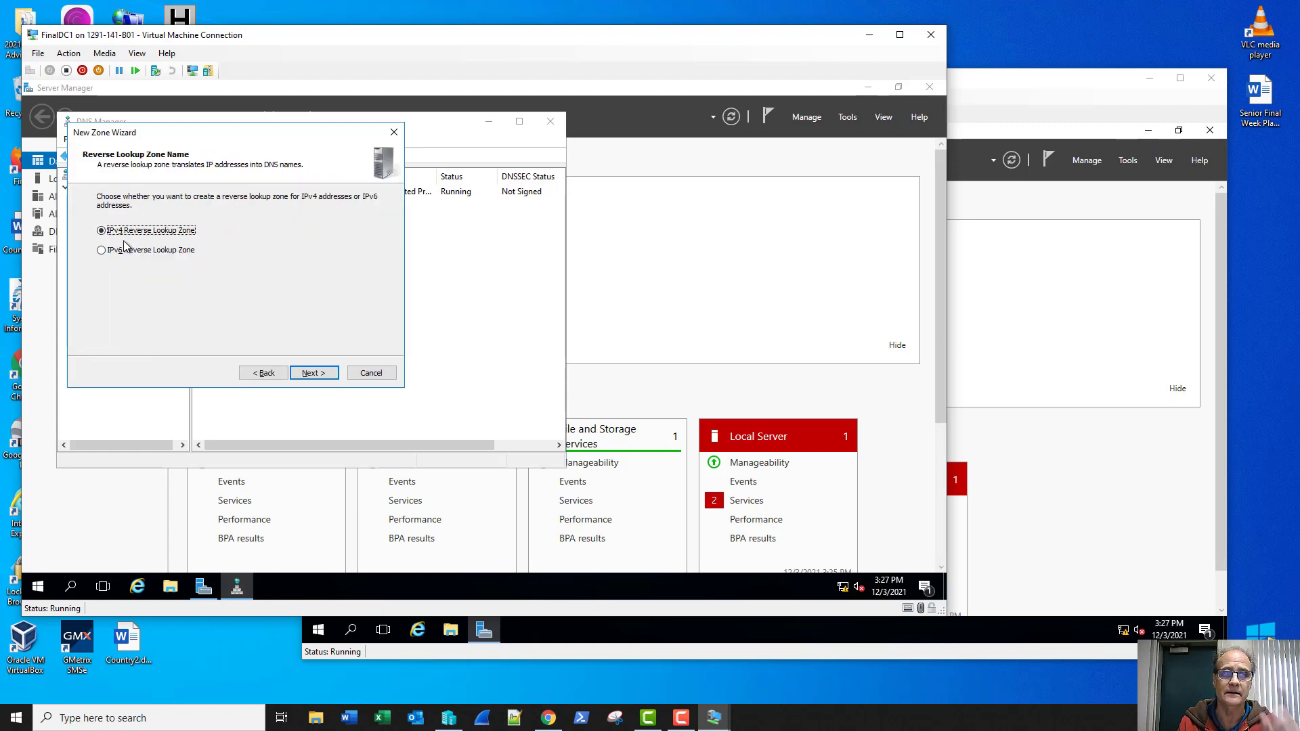
key("Return")
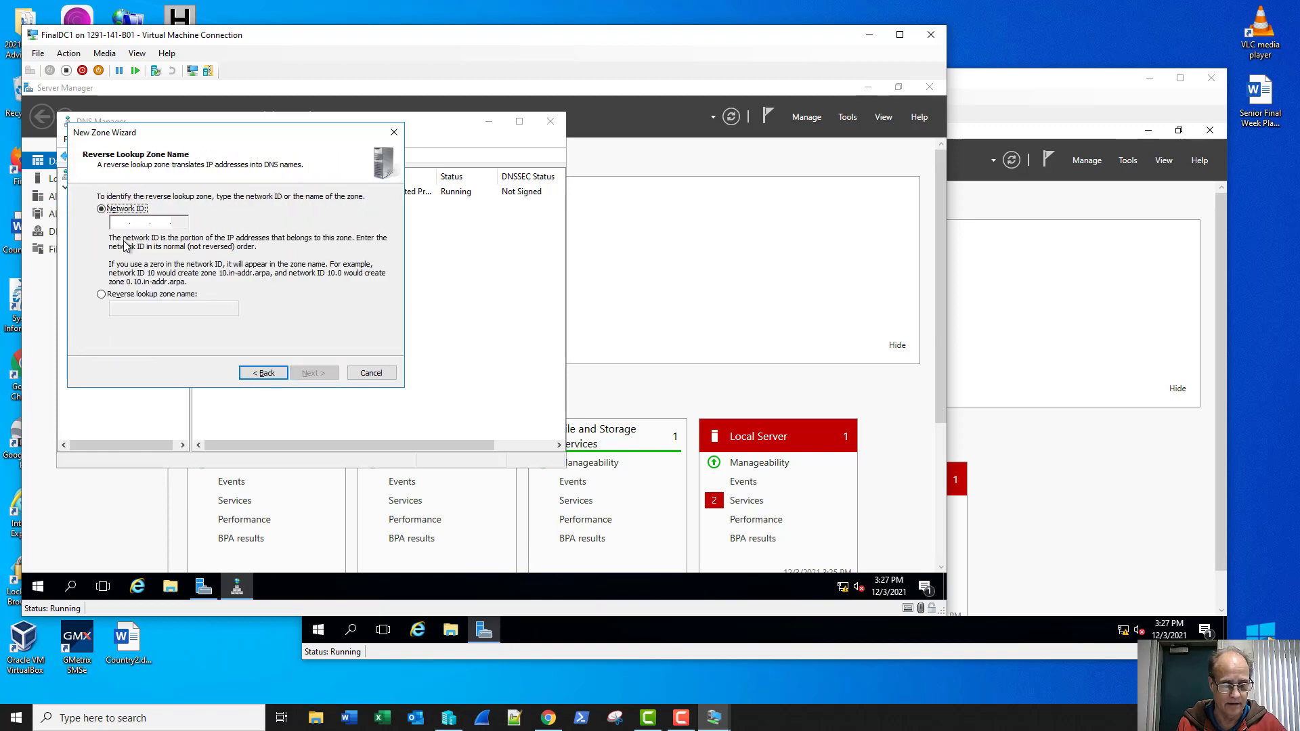
key("Tab")
type("192 .168 .")
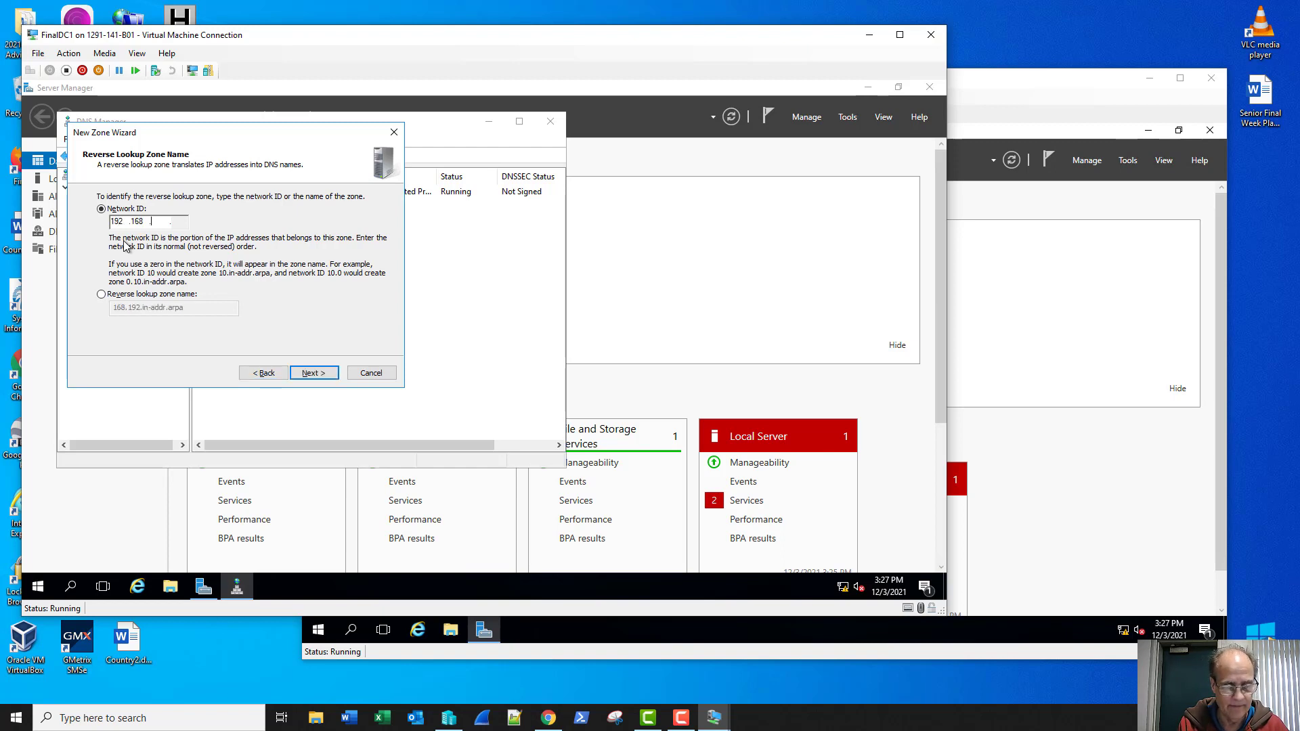
type("2")
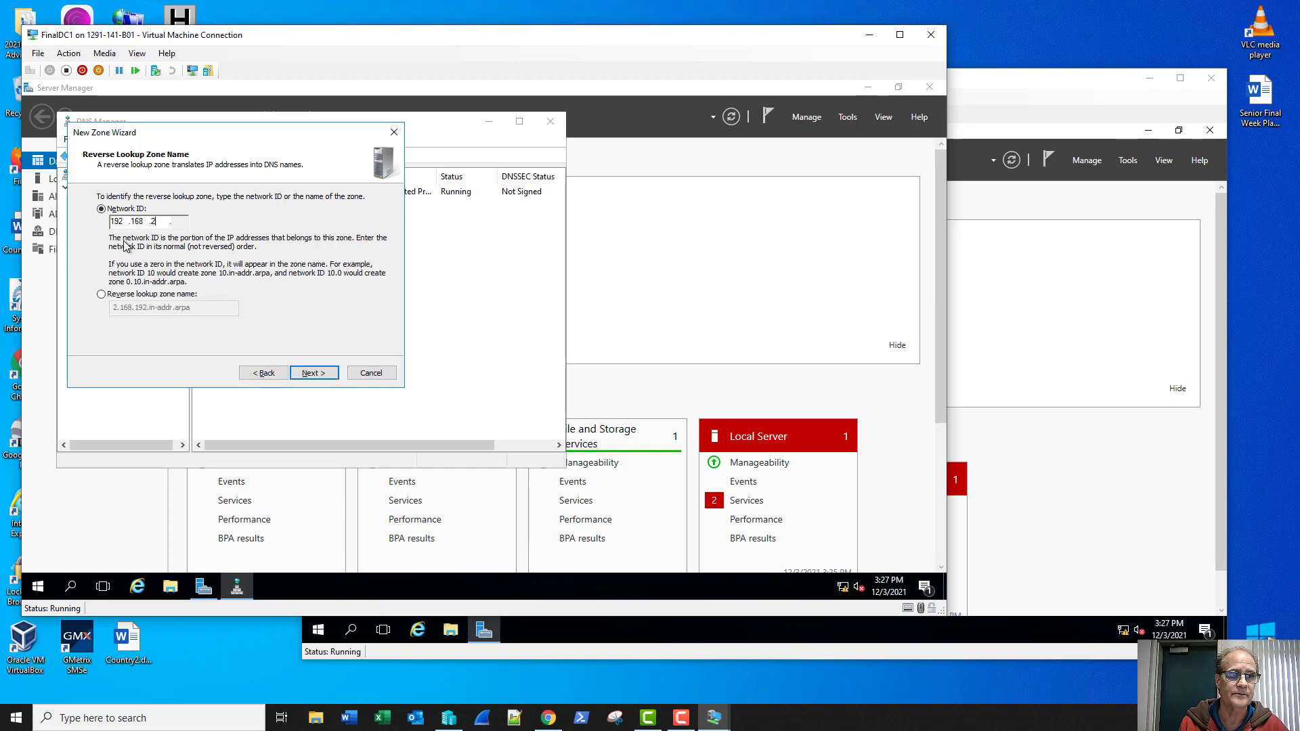
key("Return")
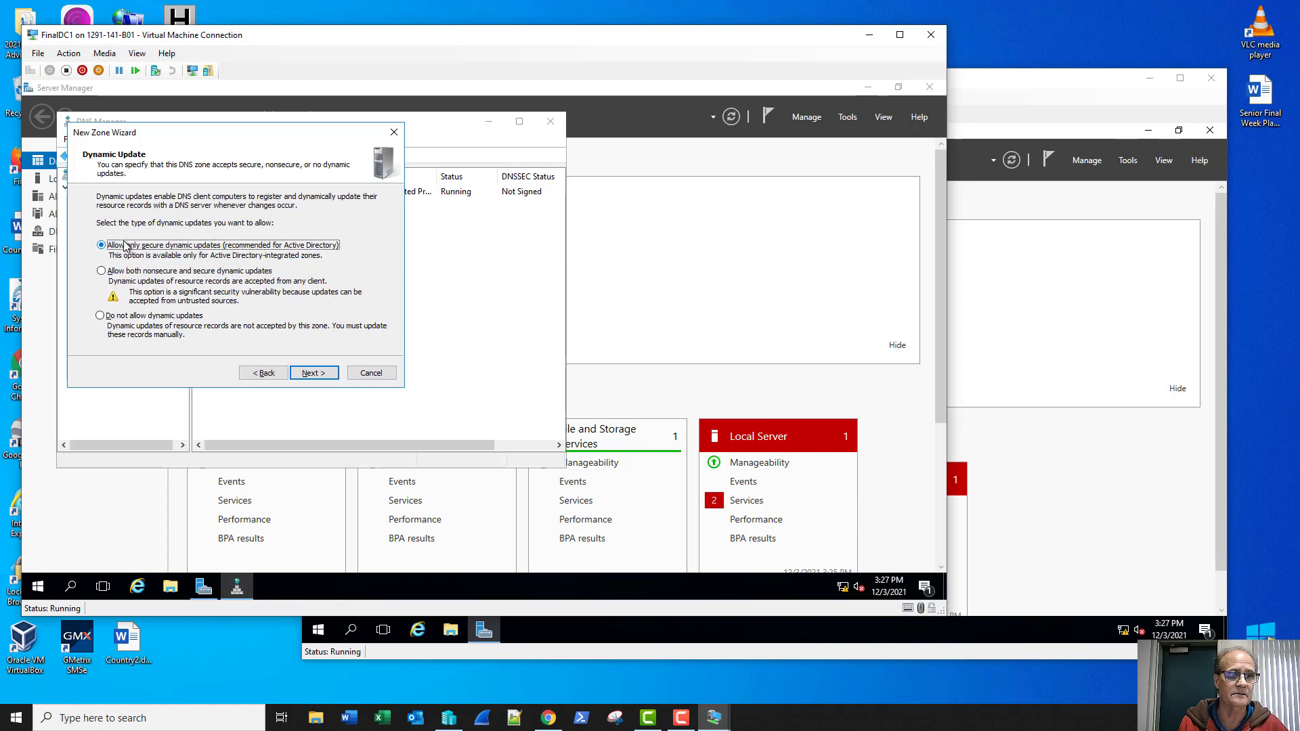
key("Return")
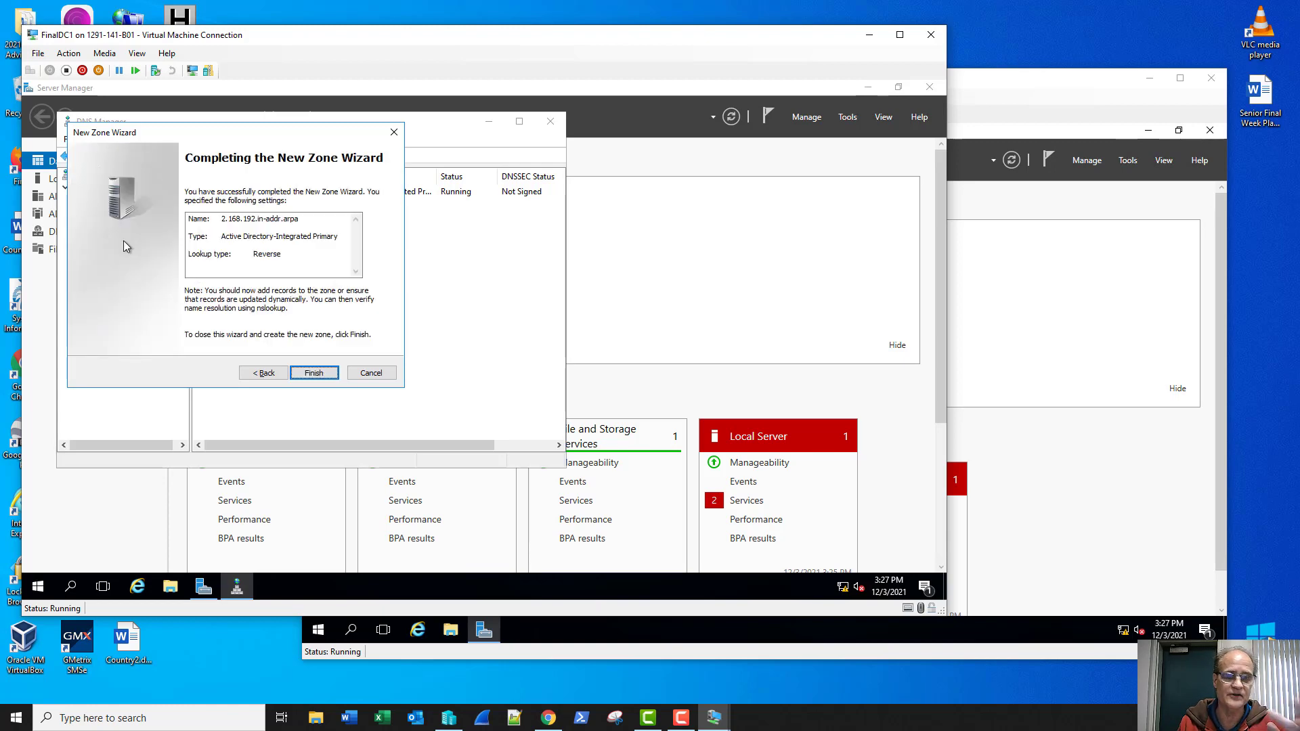
key("Return")
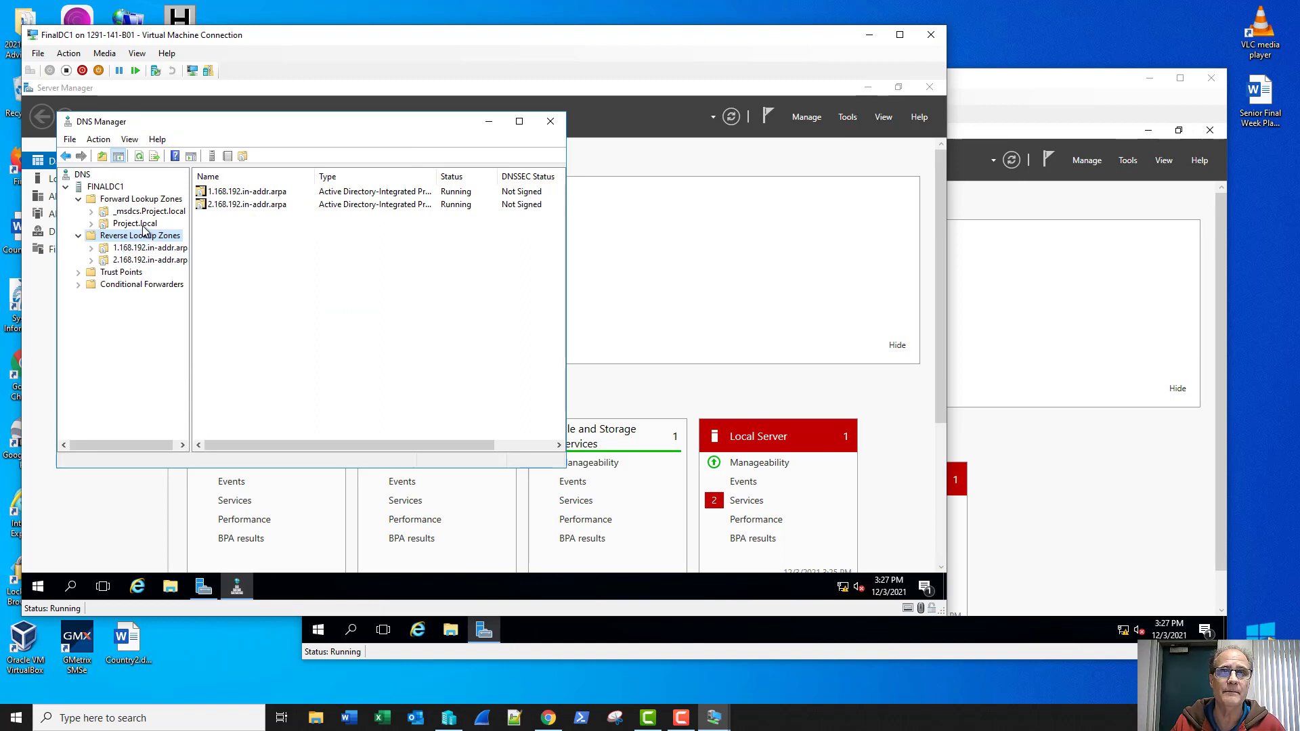
Step: Enable PTR updating on the finaldc1 host record, verify the 192.168.1.2 PTR, and close DNS Manager
left_click(137, 224)
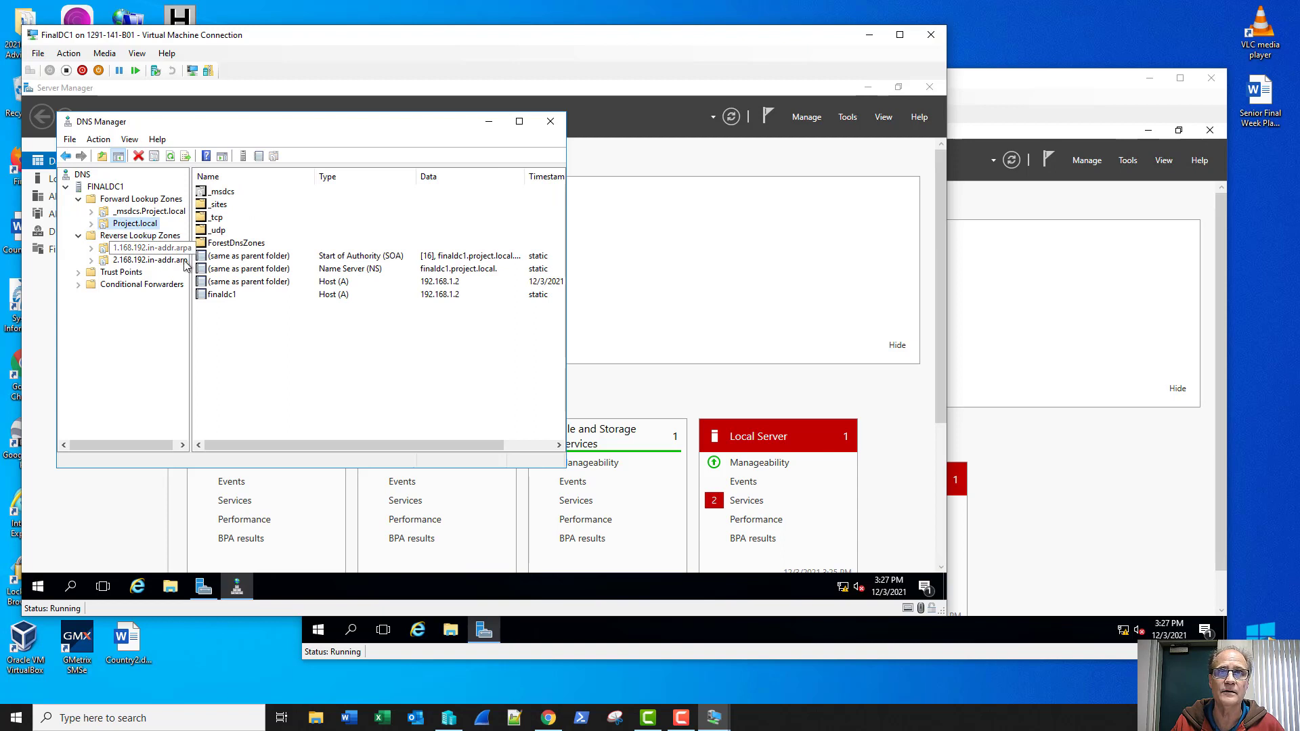
double_click(229, 295)
left_click(227, 295)
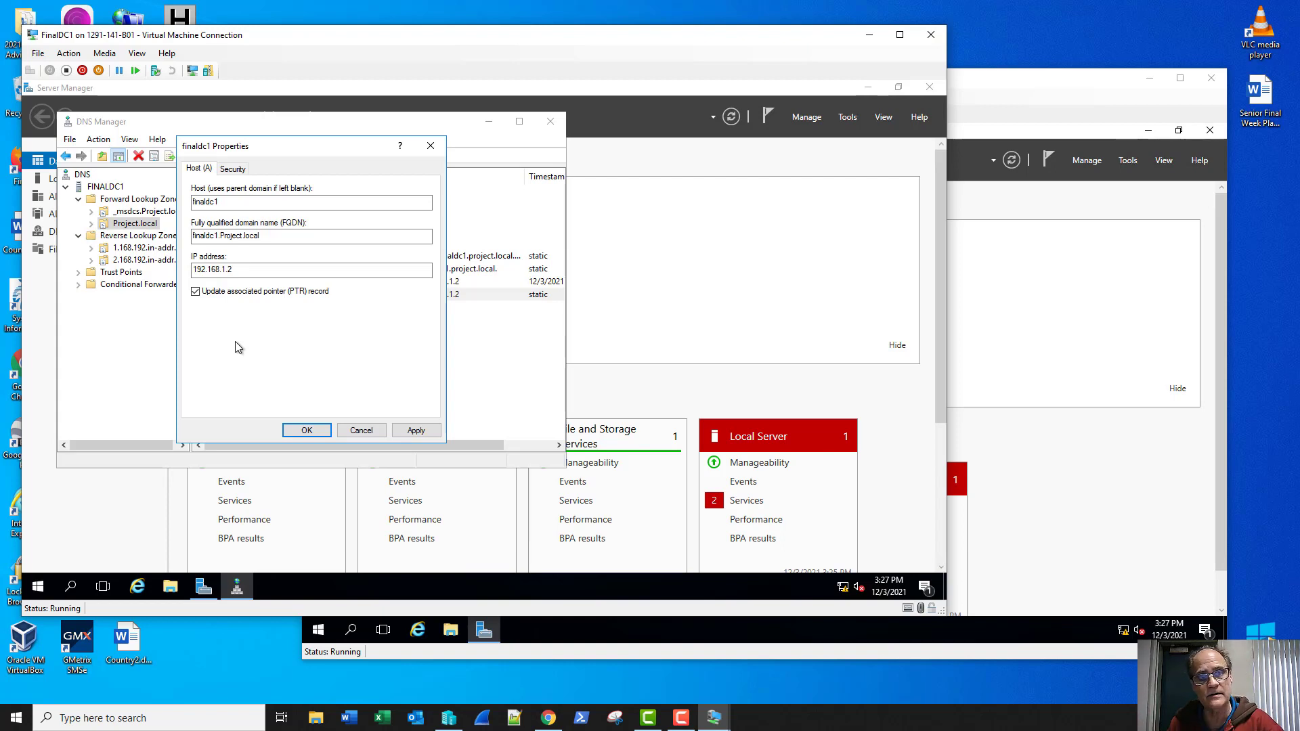
left_click(312, 431)
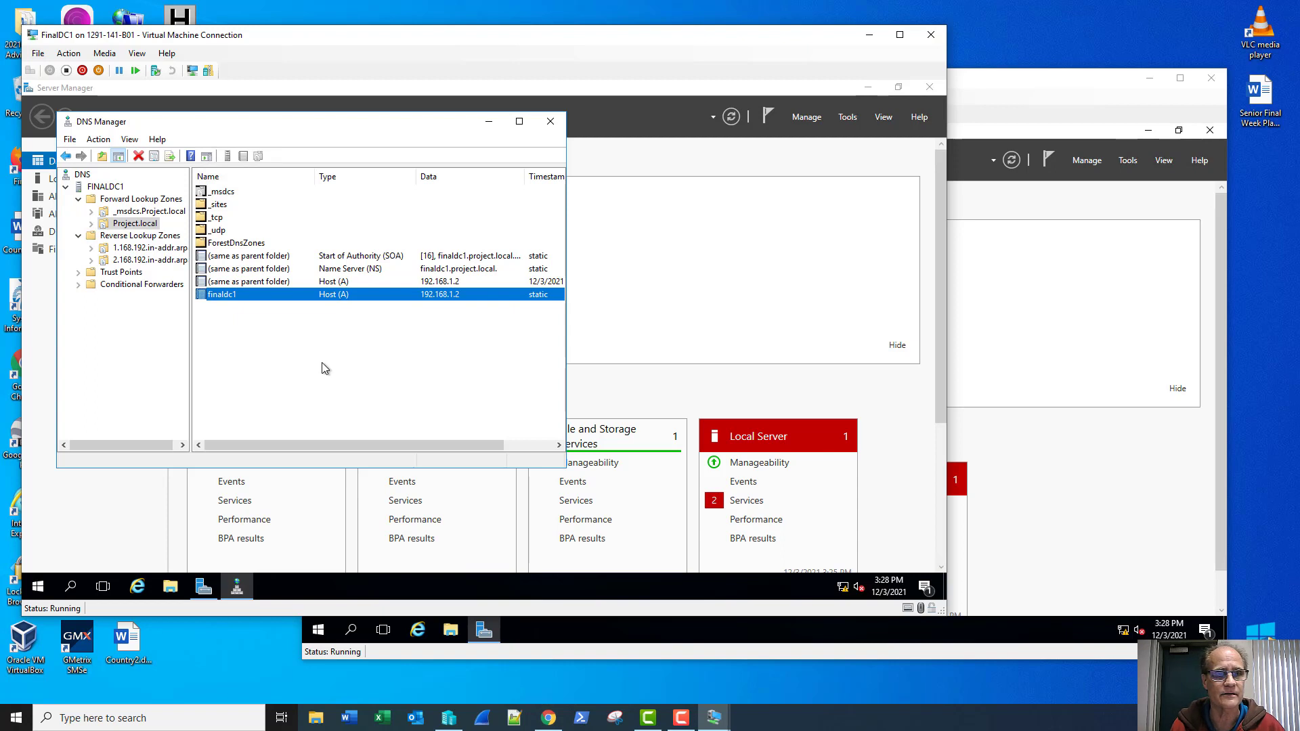
left_click(143, 248)
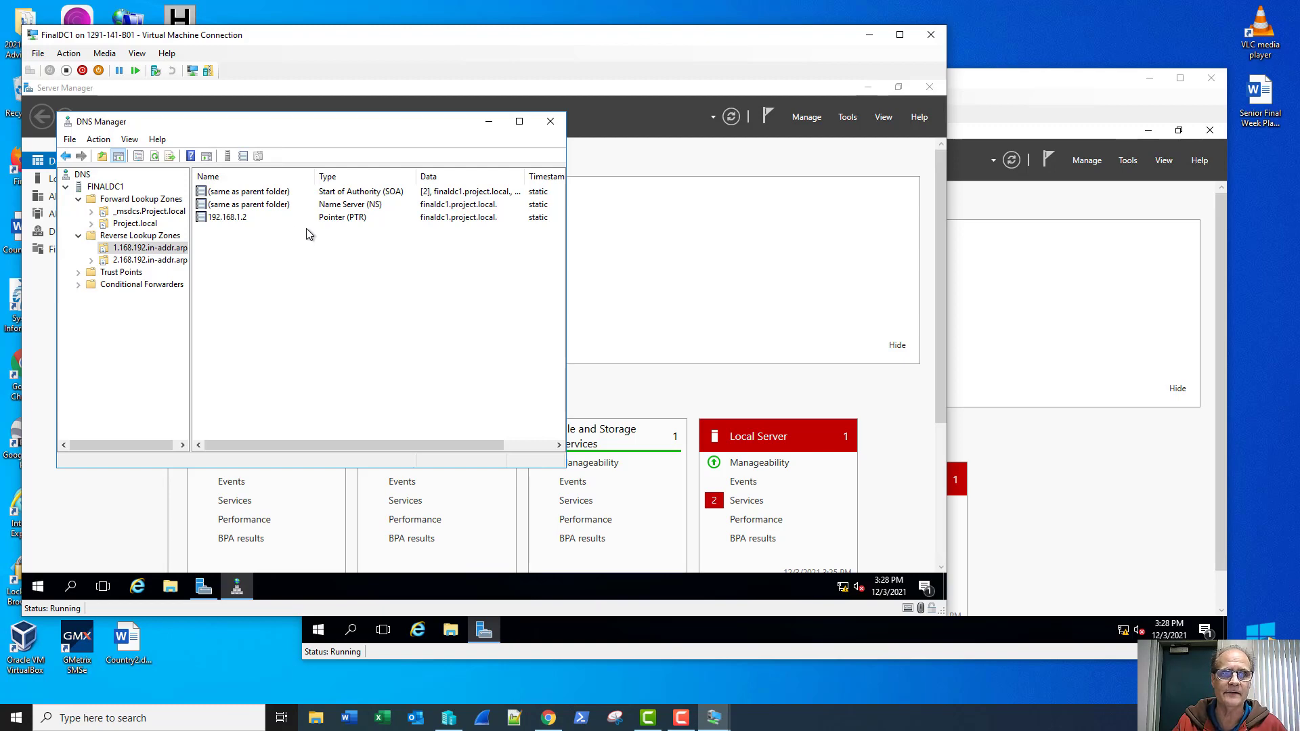
left_click(550, 124)
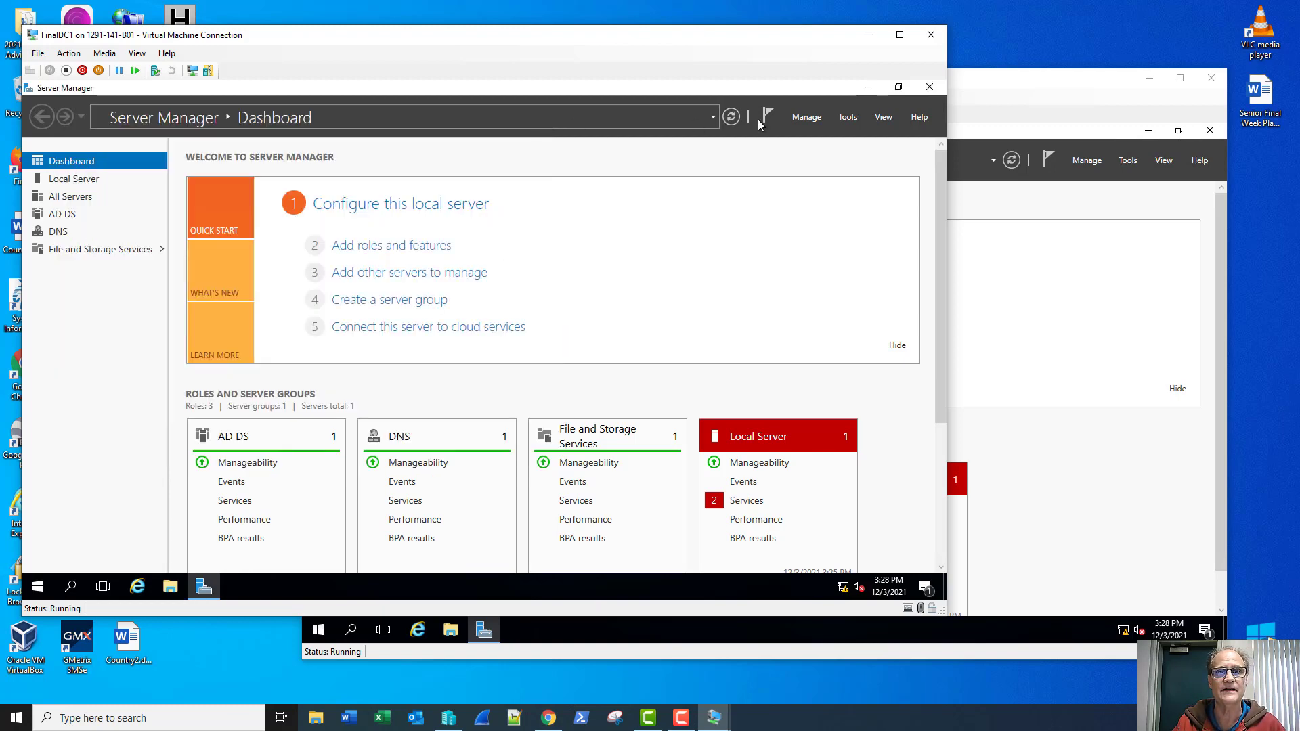
Step: On FinalDC2, open the computer name settings from Local Server, showing workgroup WORKGROUP
left_click(1002, 94)
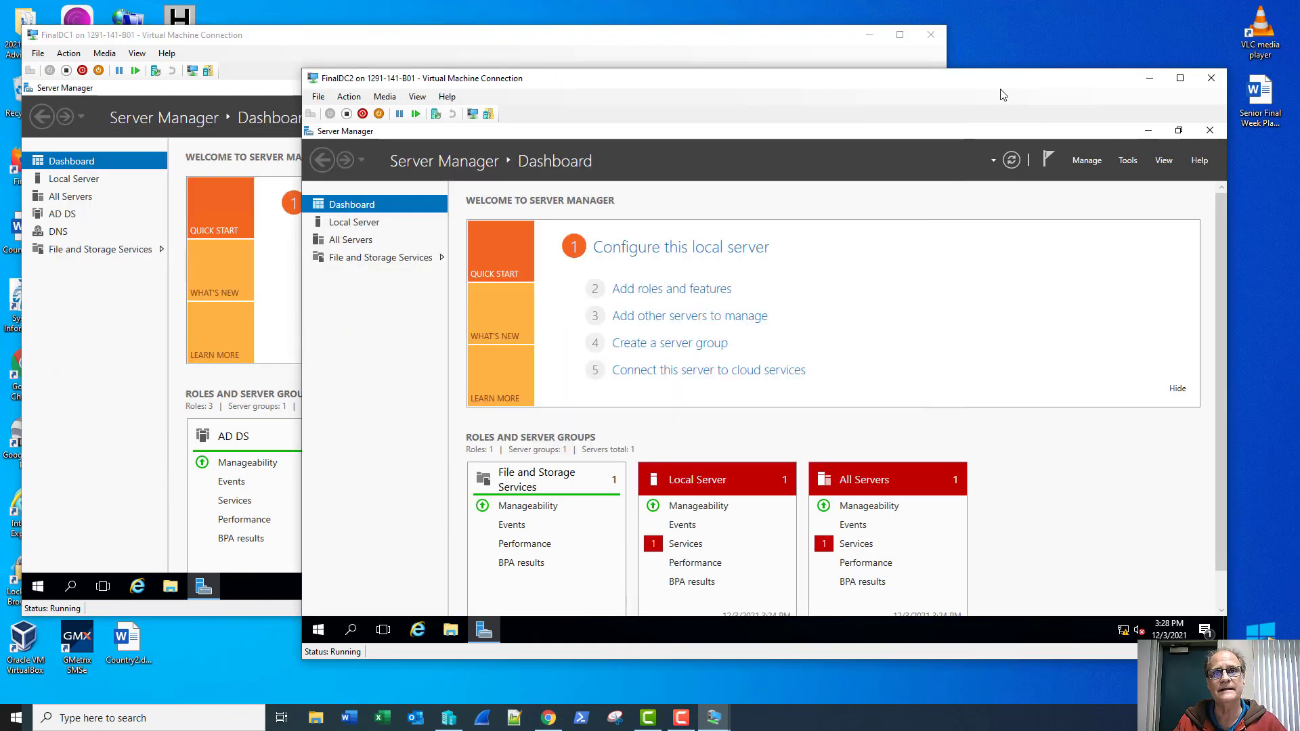
left_click(349, 228)
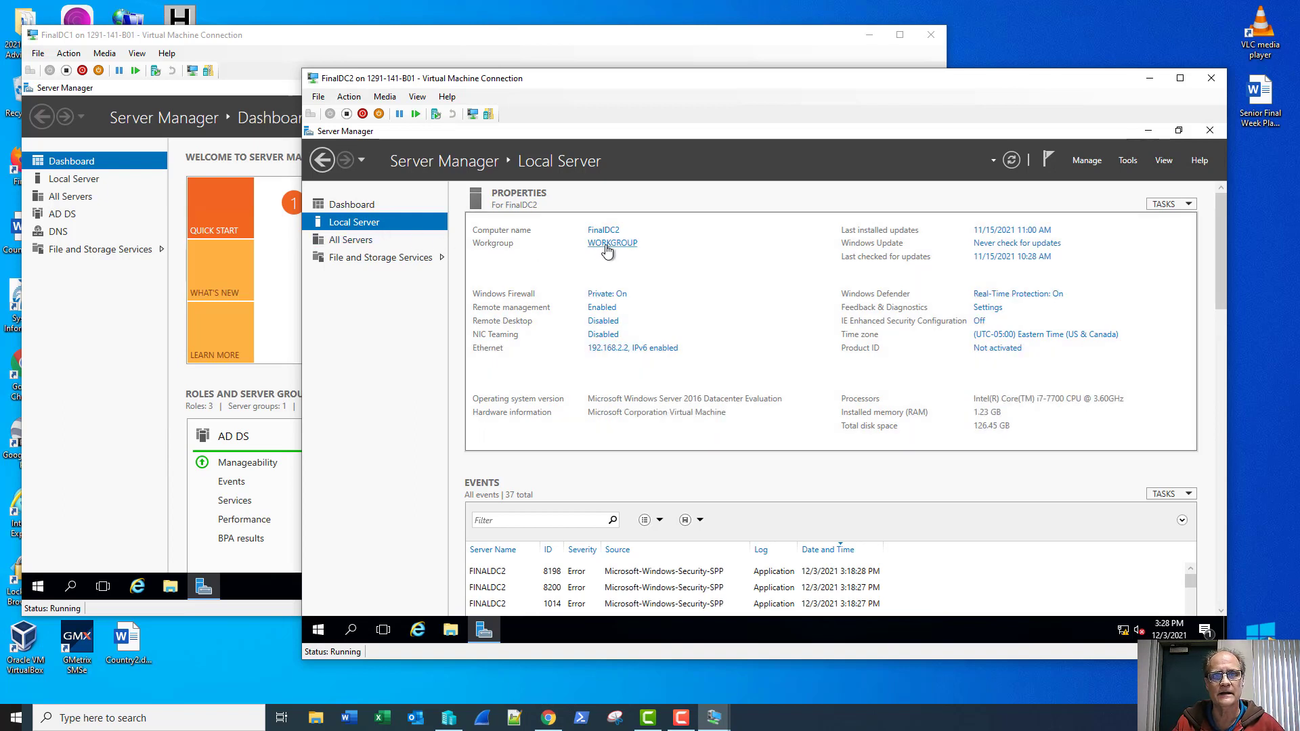
left_click(607, 248)
left_click(554, 307)
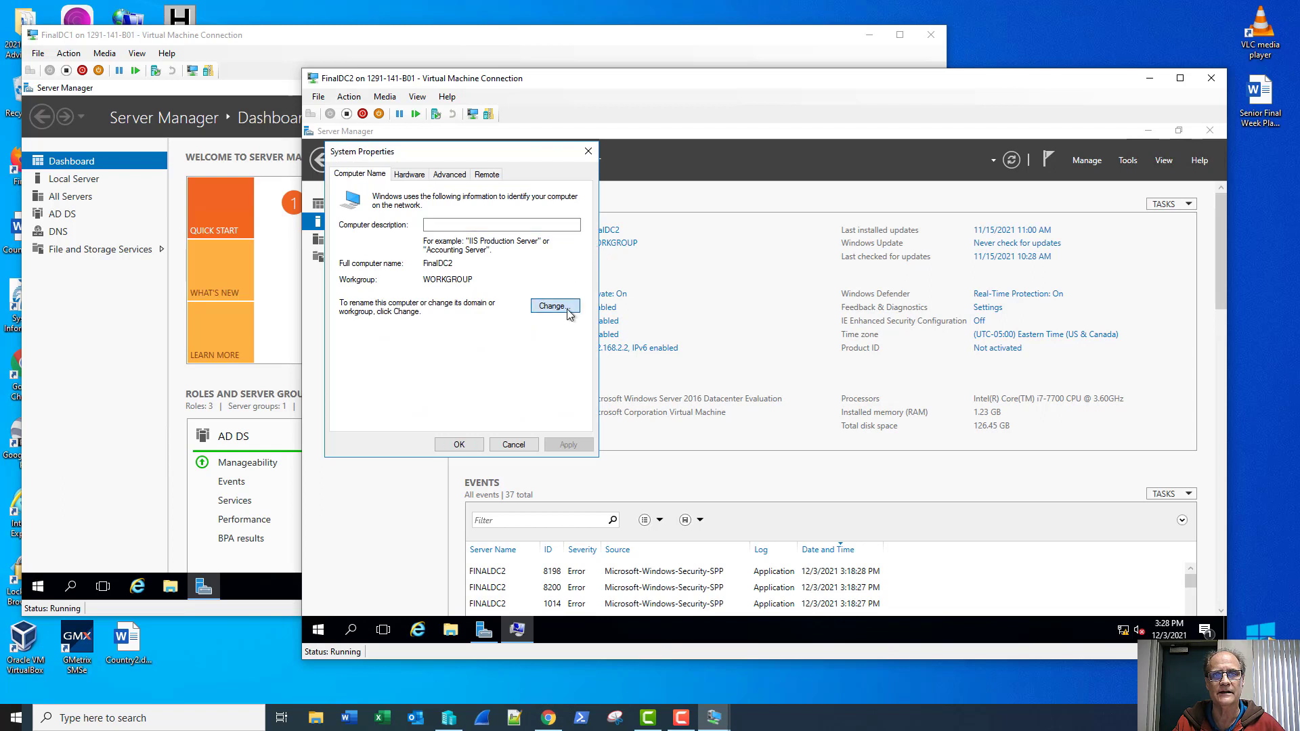
Step: Join FinalDC2 to project.local using domain administrator credentials and restart it
left_click(380, 335)
left_click(383, 347)
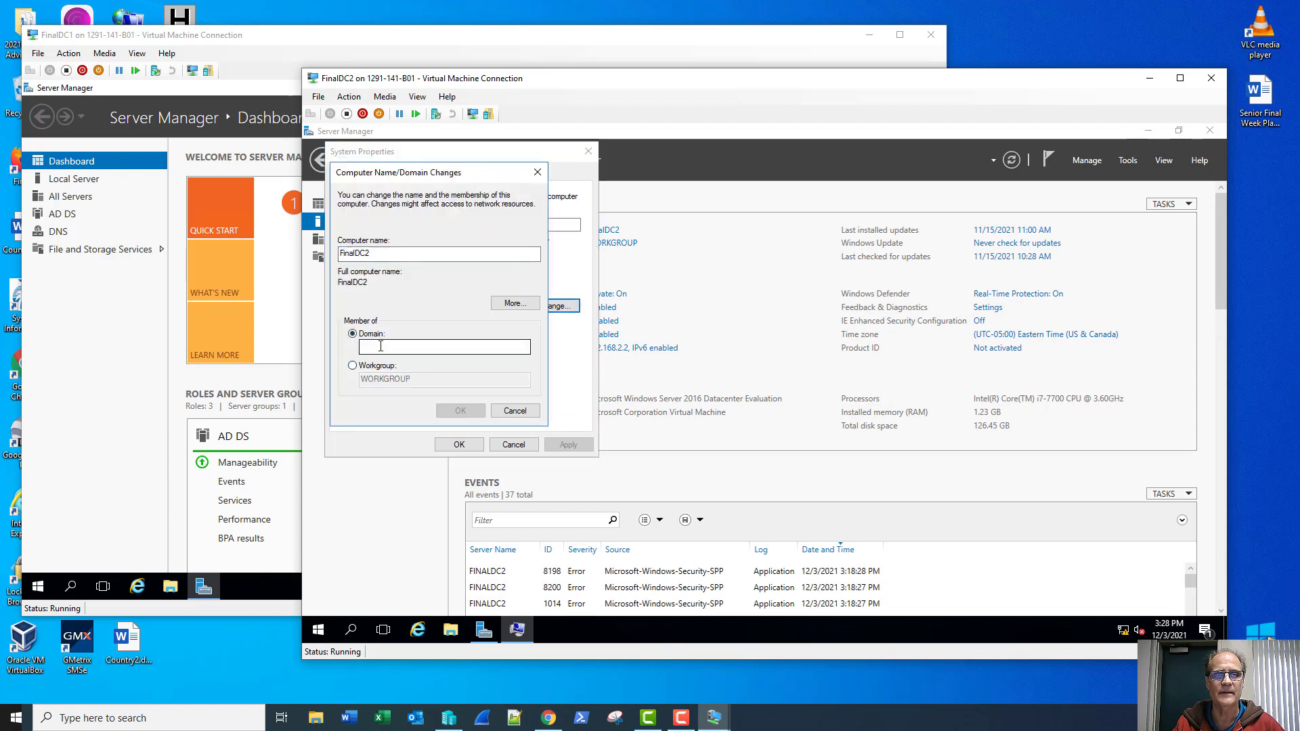
type("pr")
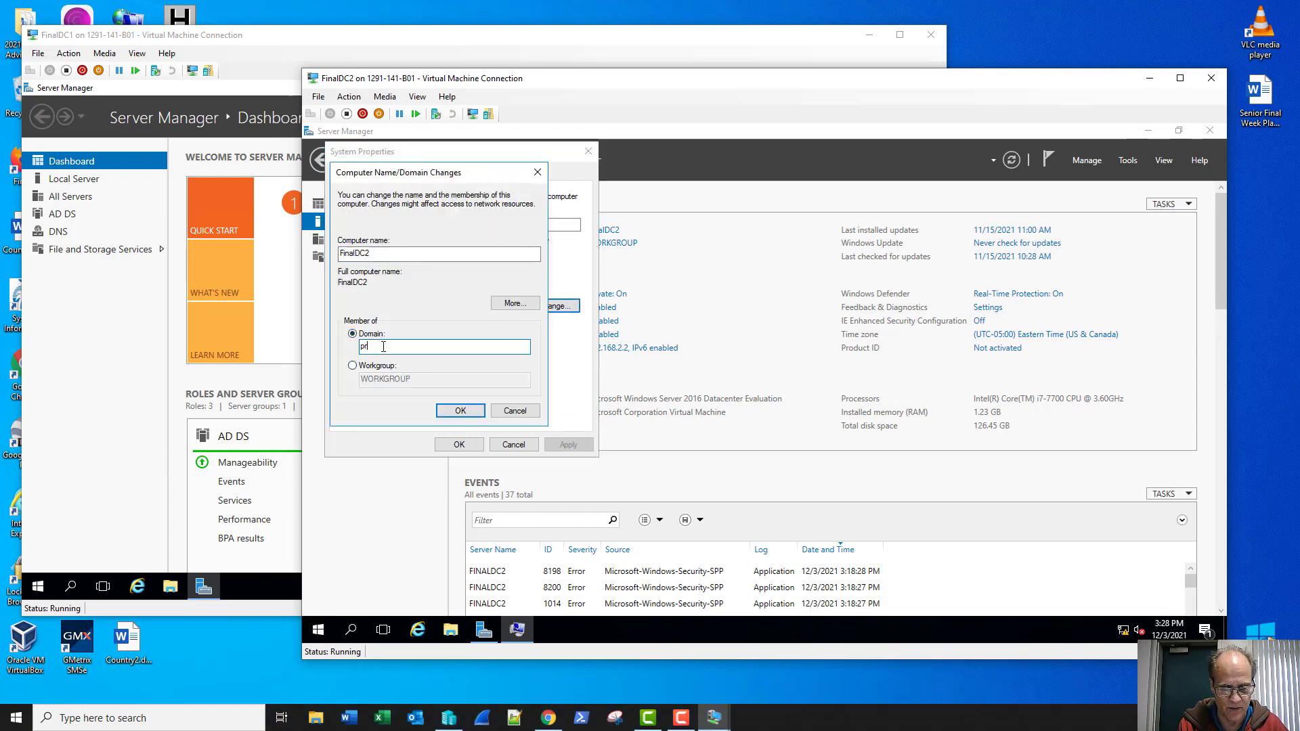
type("oject")
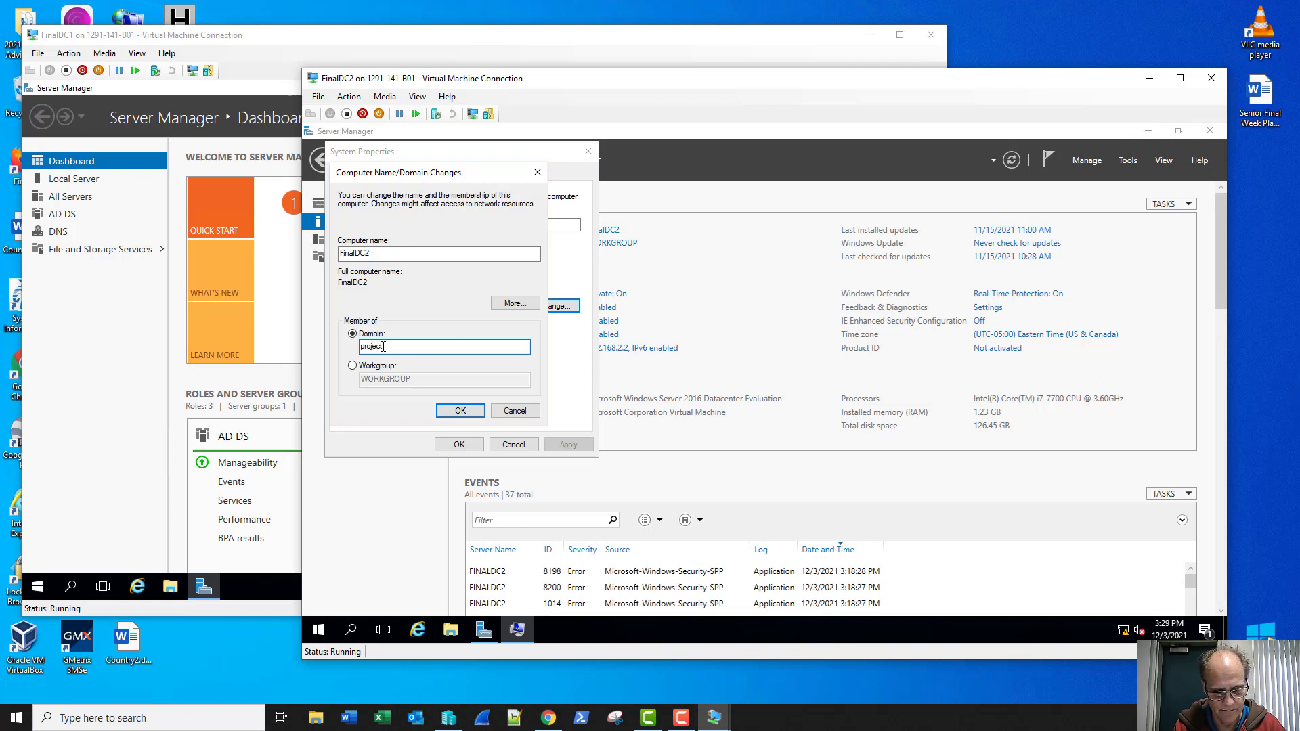
type(".local")
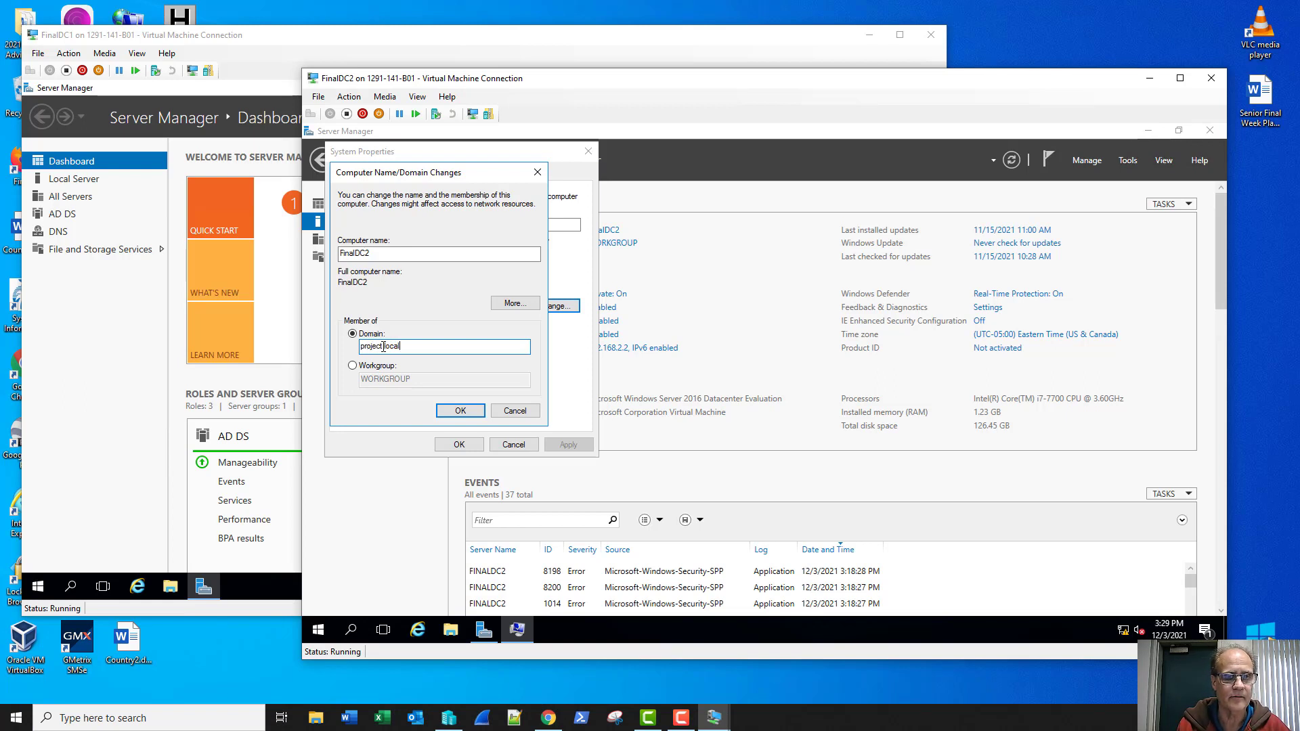
key("Return")
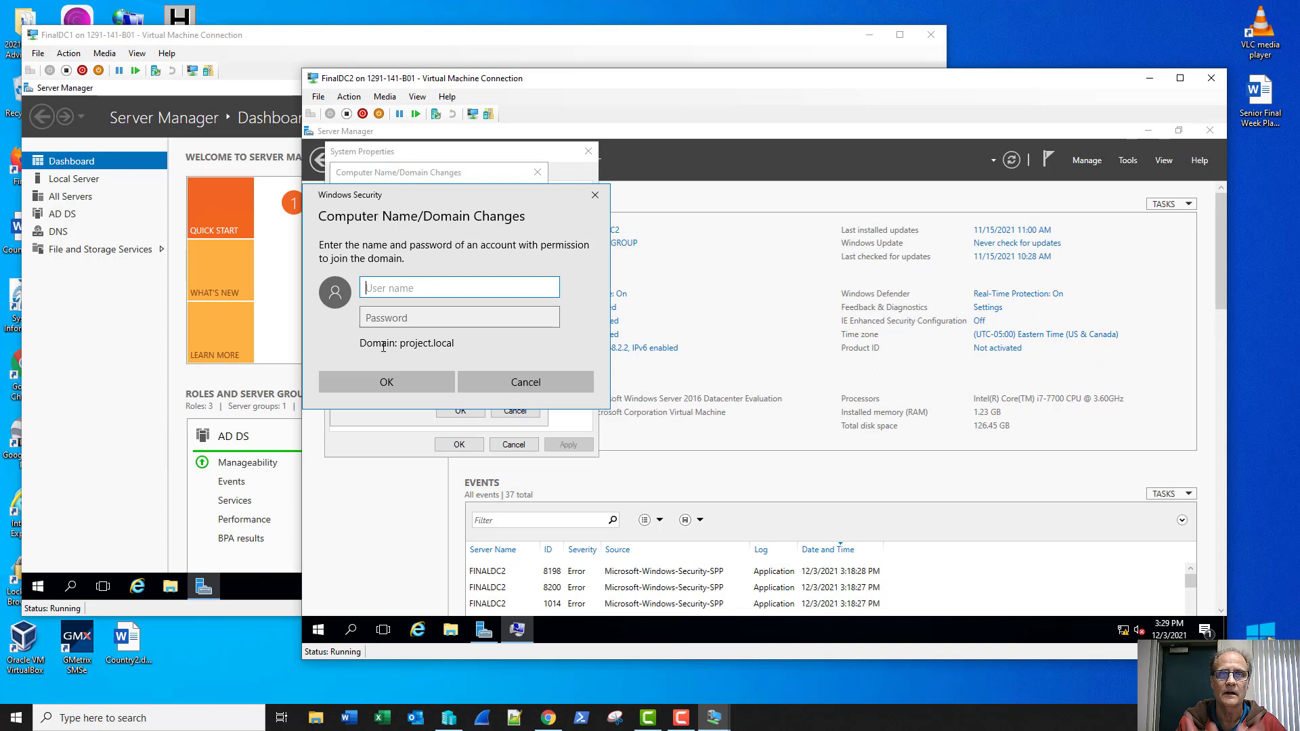
type("ad")
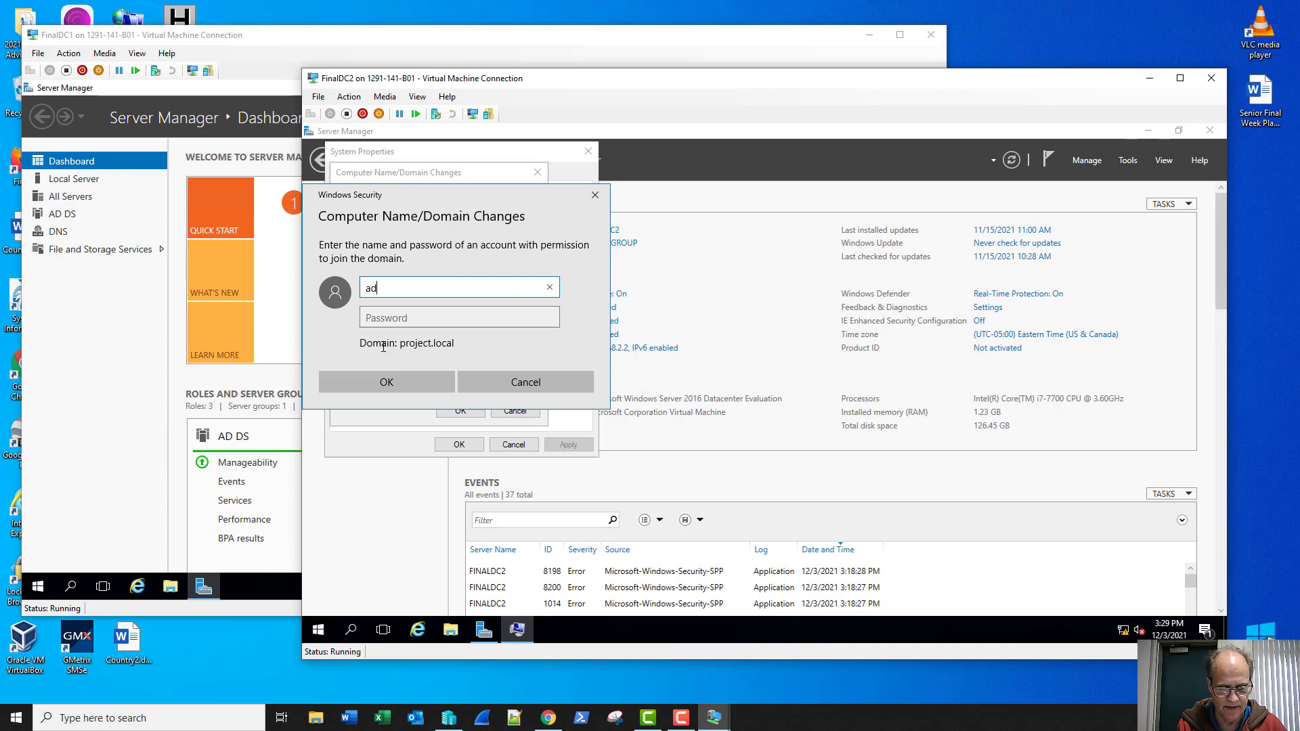
type("ministrator")
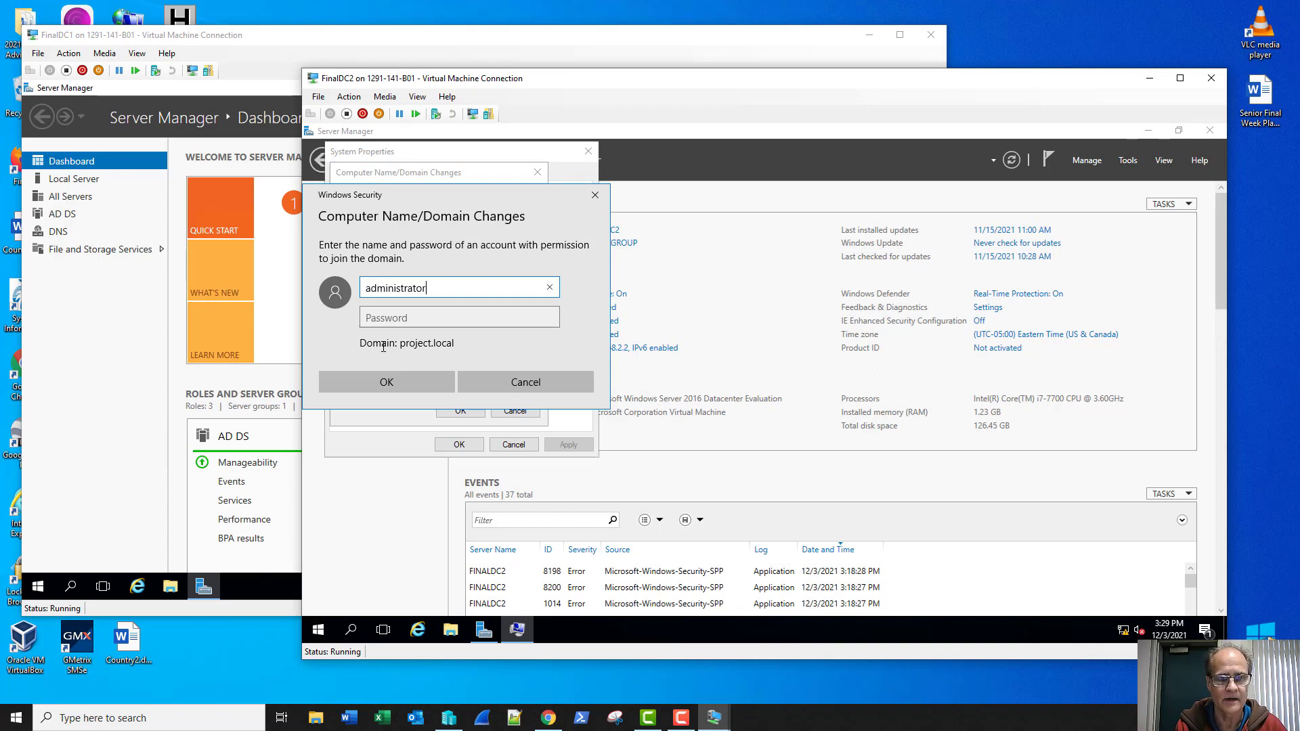
key("Tab")
type("**********")
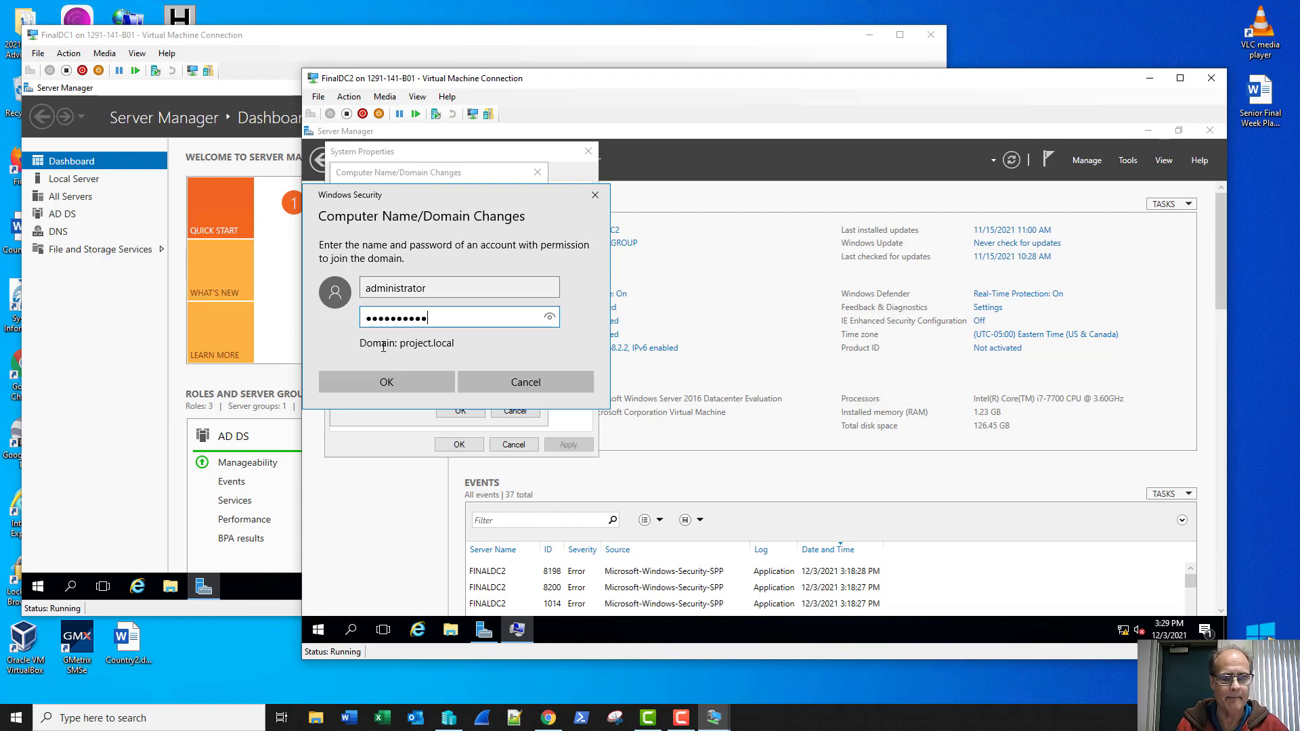
key("Return")
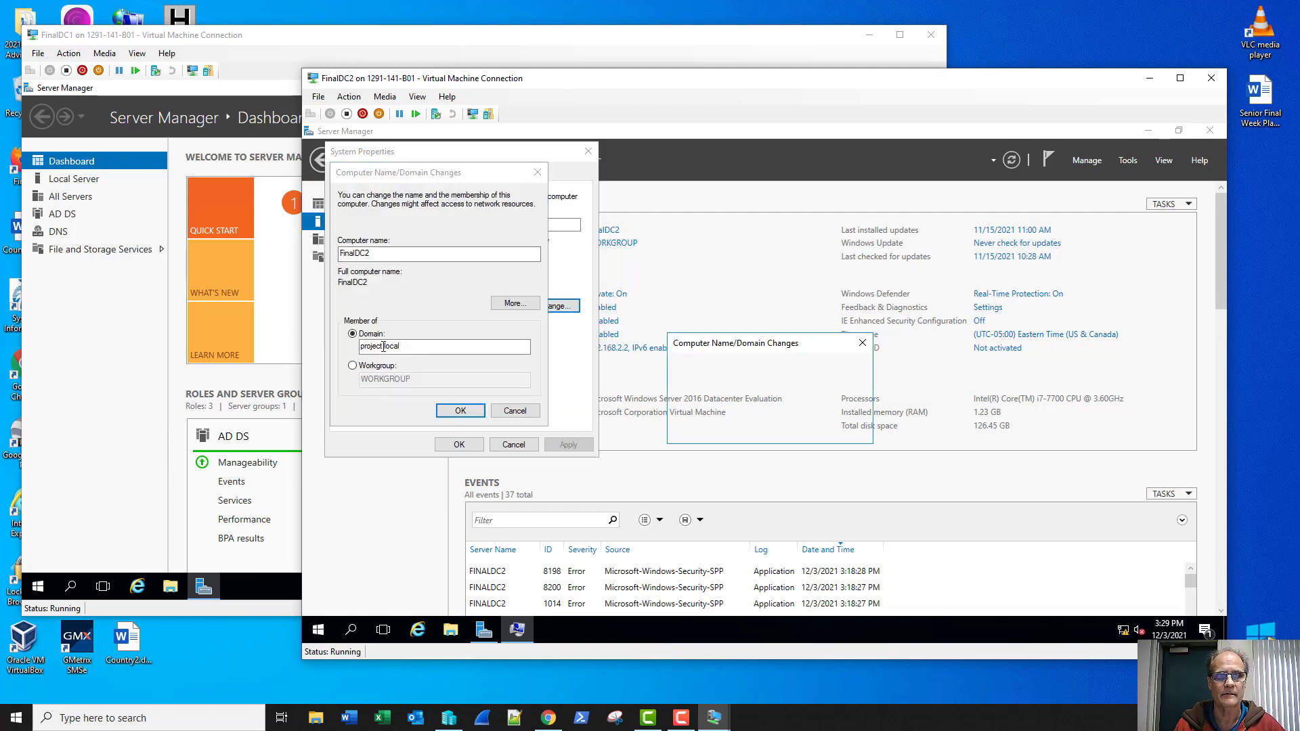
key("Return")
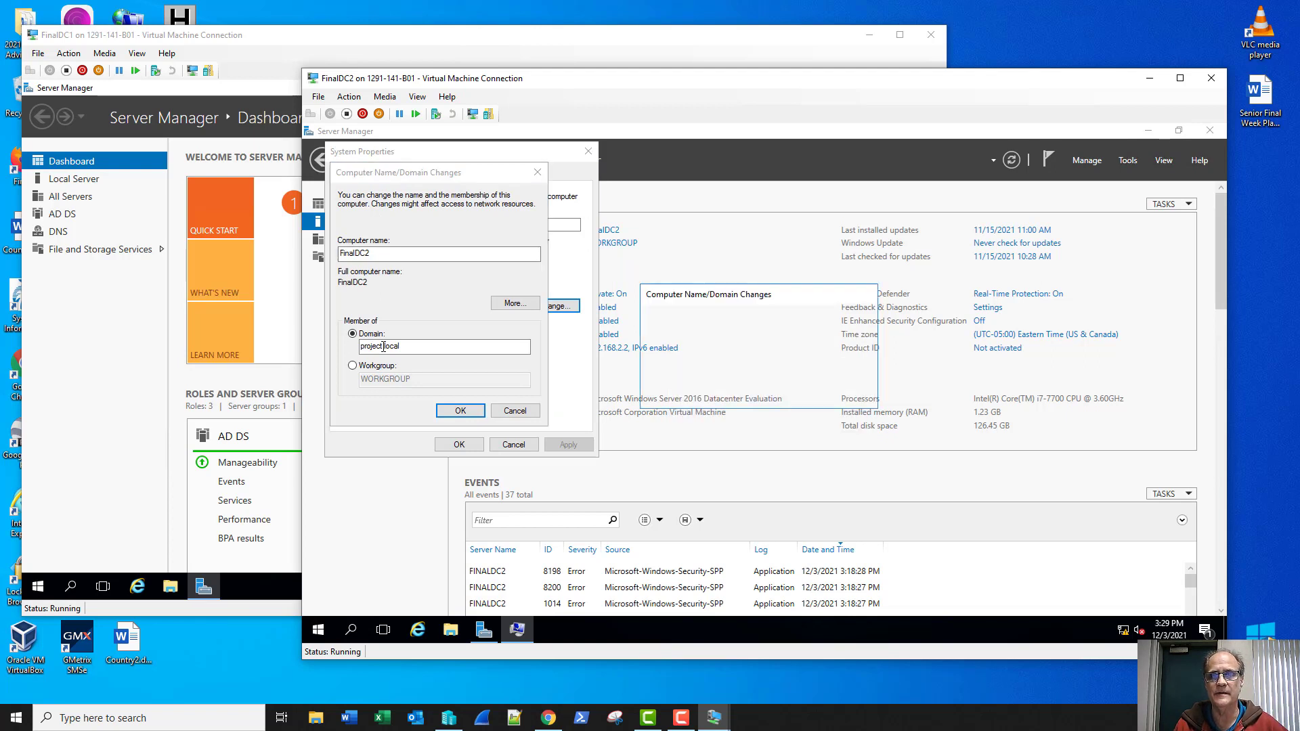
key("Return")
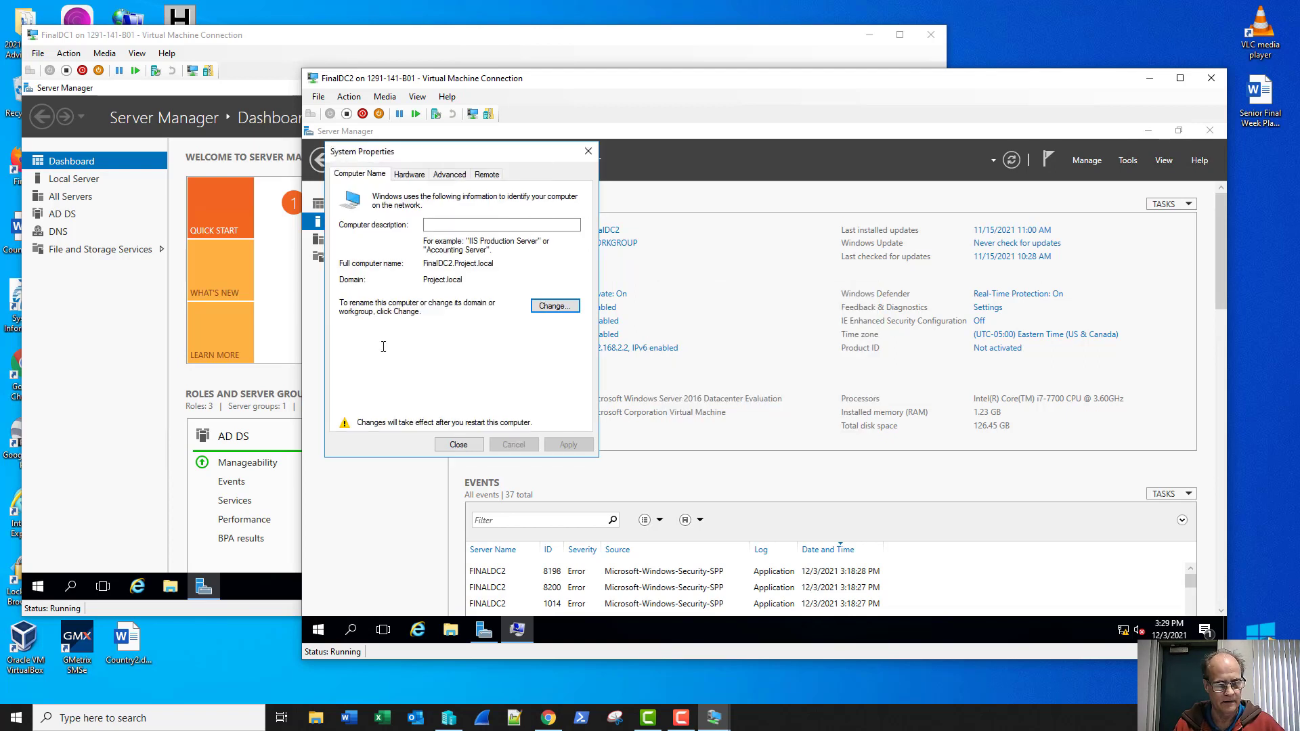
key("Return")
key("Return")
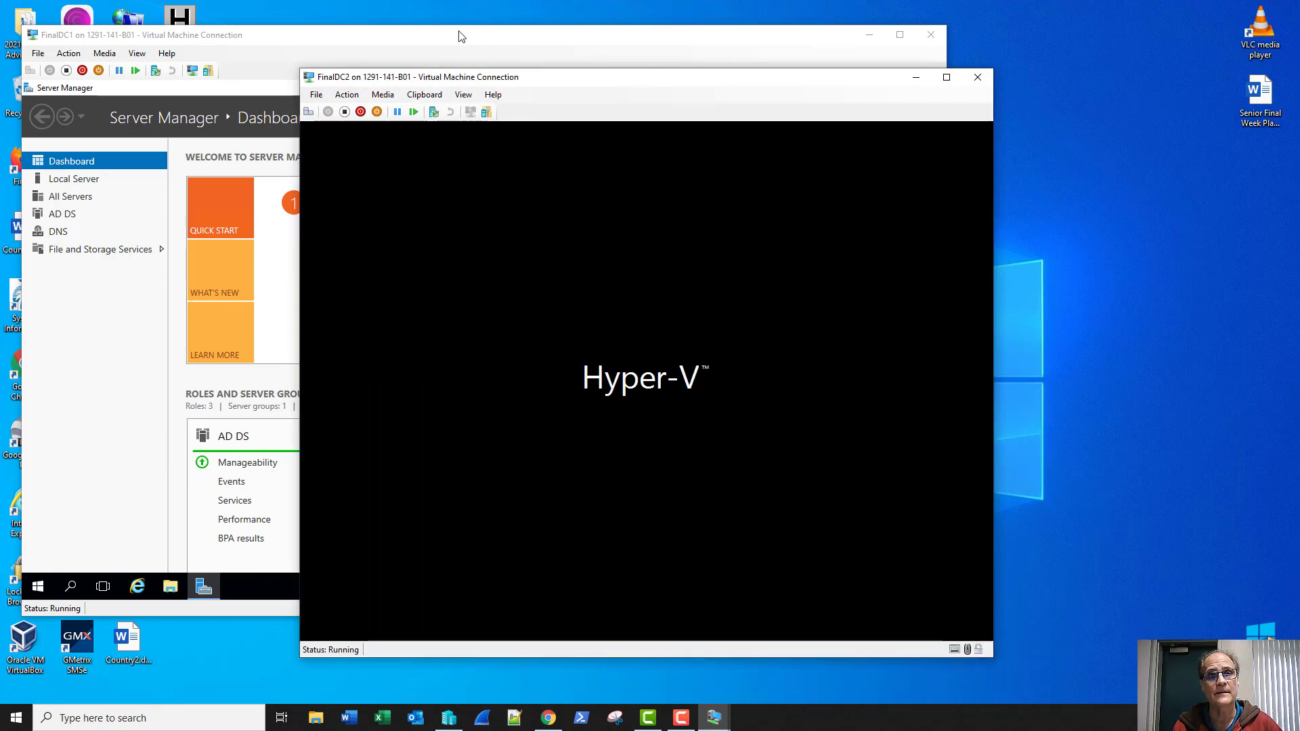
Step: Switch back to FinalDC1 and display Server Manager's Tools list
left_click(455, 39)
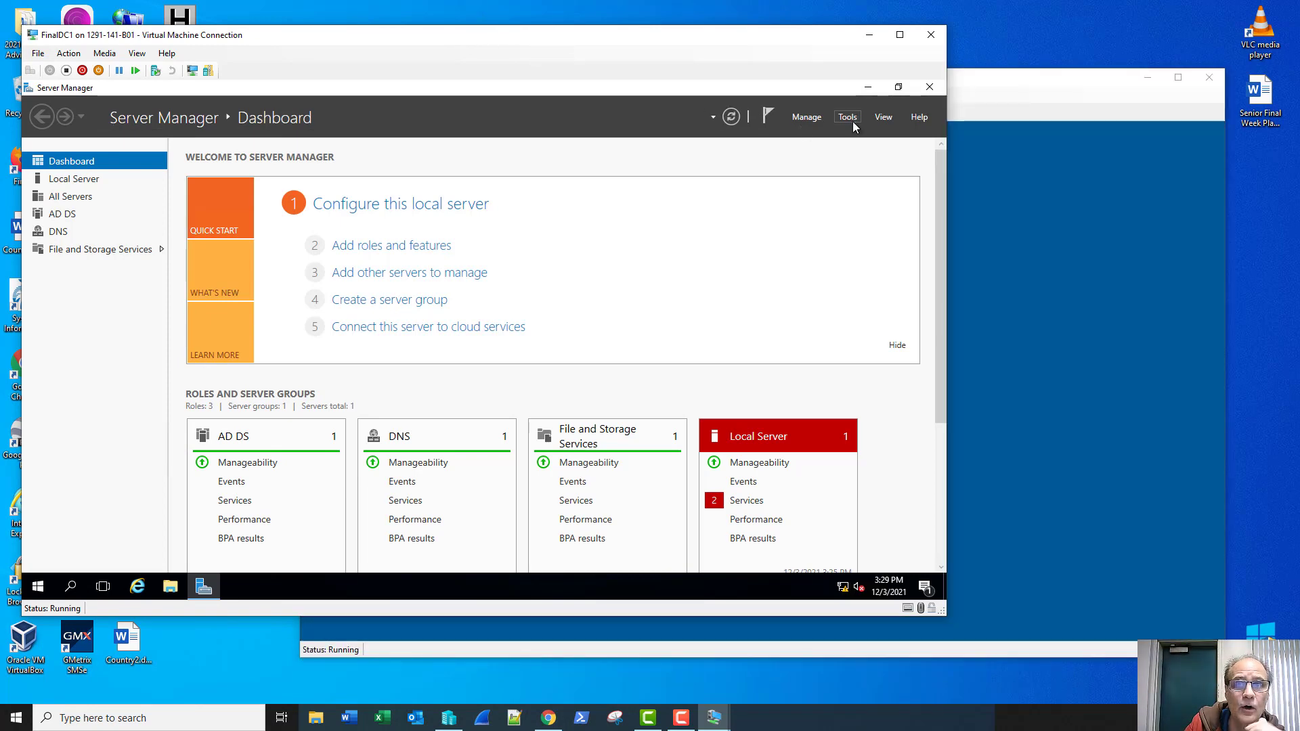
left_click(850, 117)
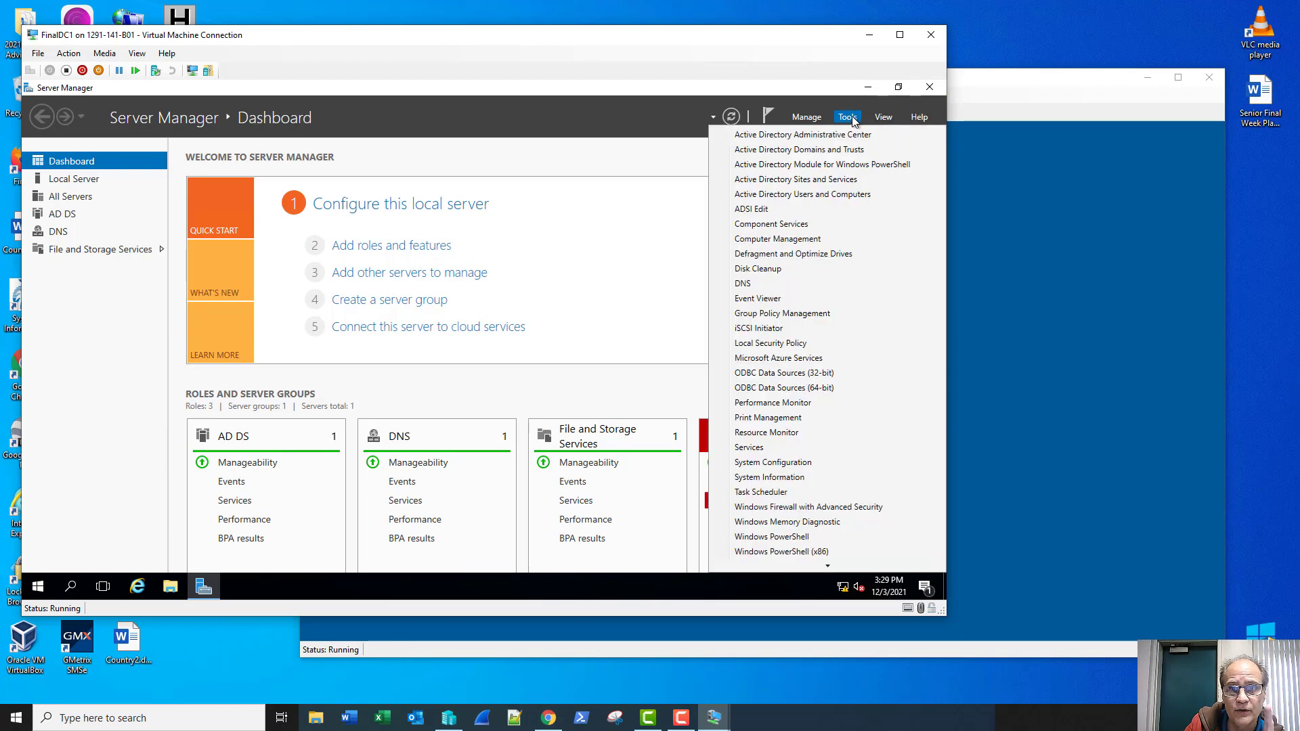
Step: In Active Directory Users and Computers, copy the Administrator account from Project.local/Users
left_click(827, 198)
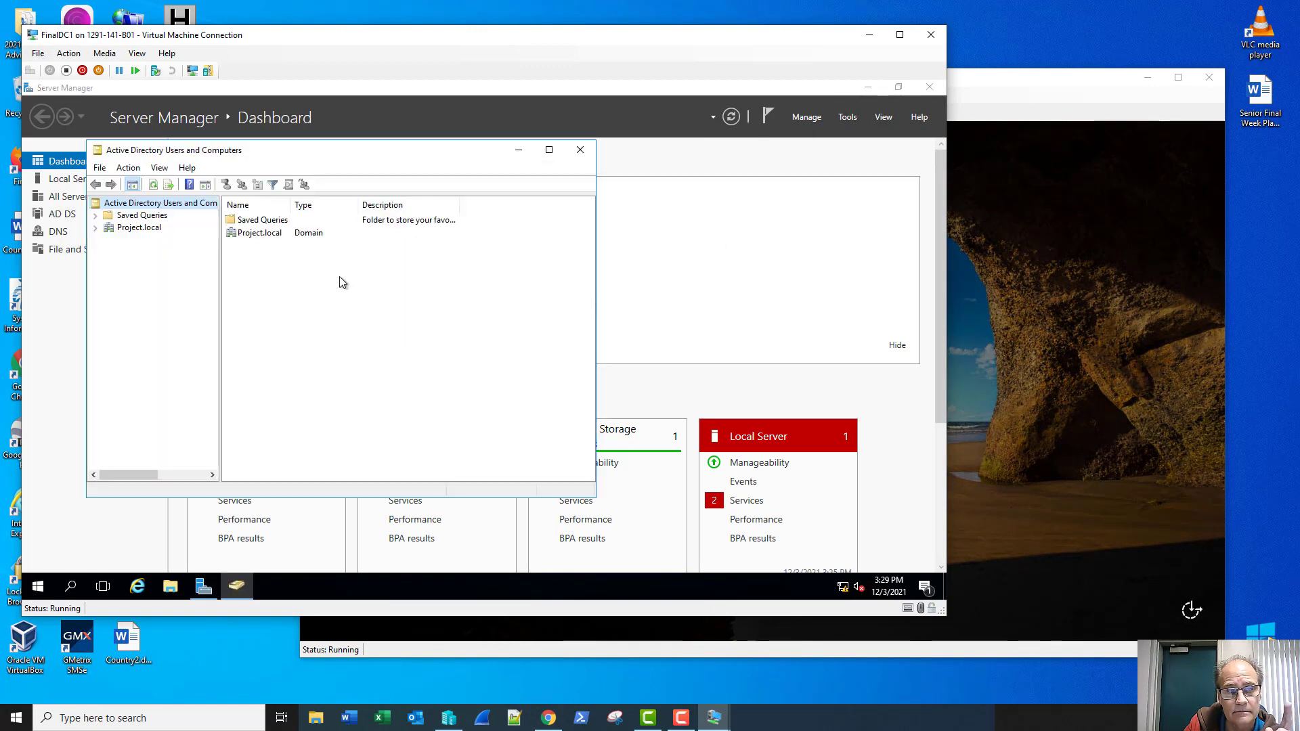
left_click(95, 228)
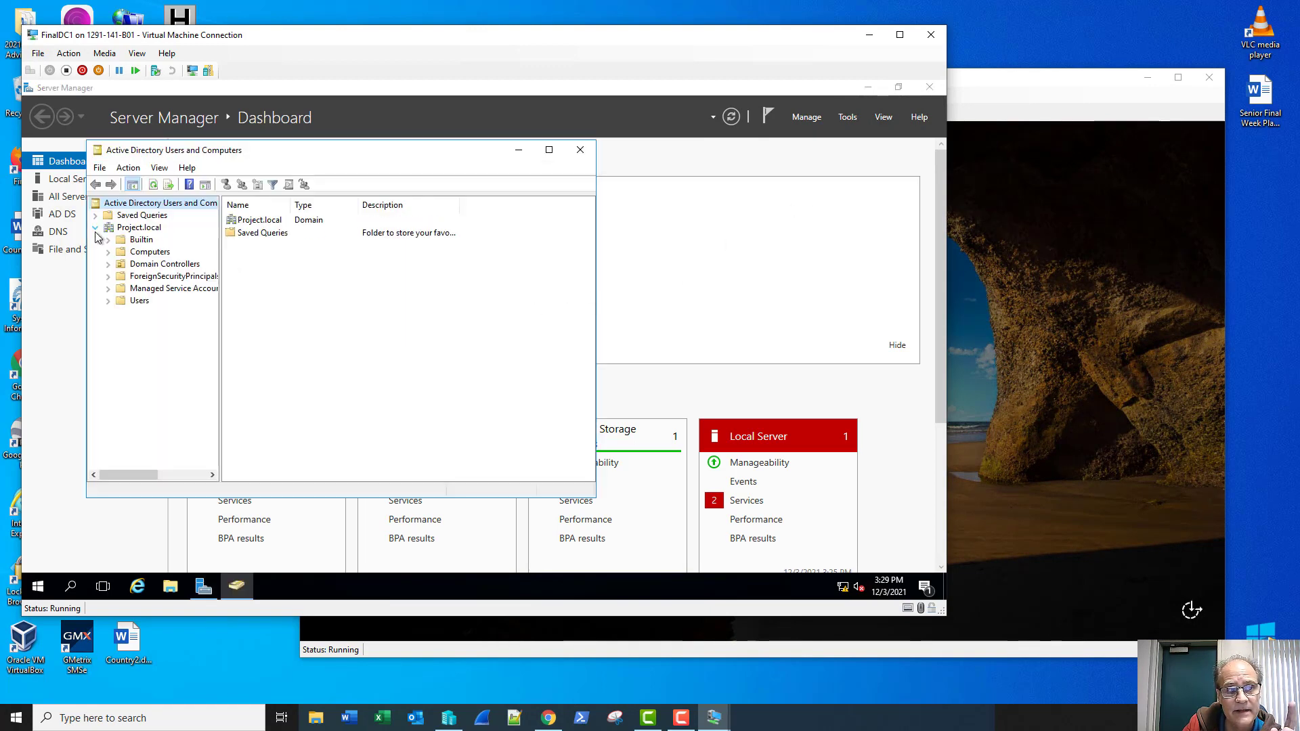
left_click(138, 301)
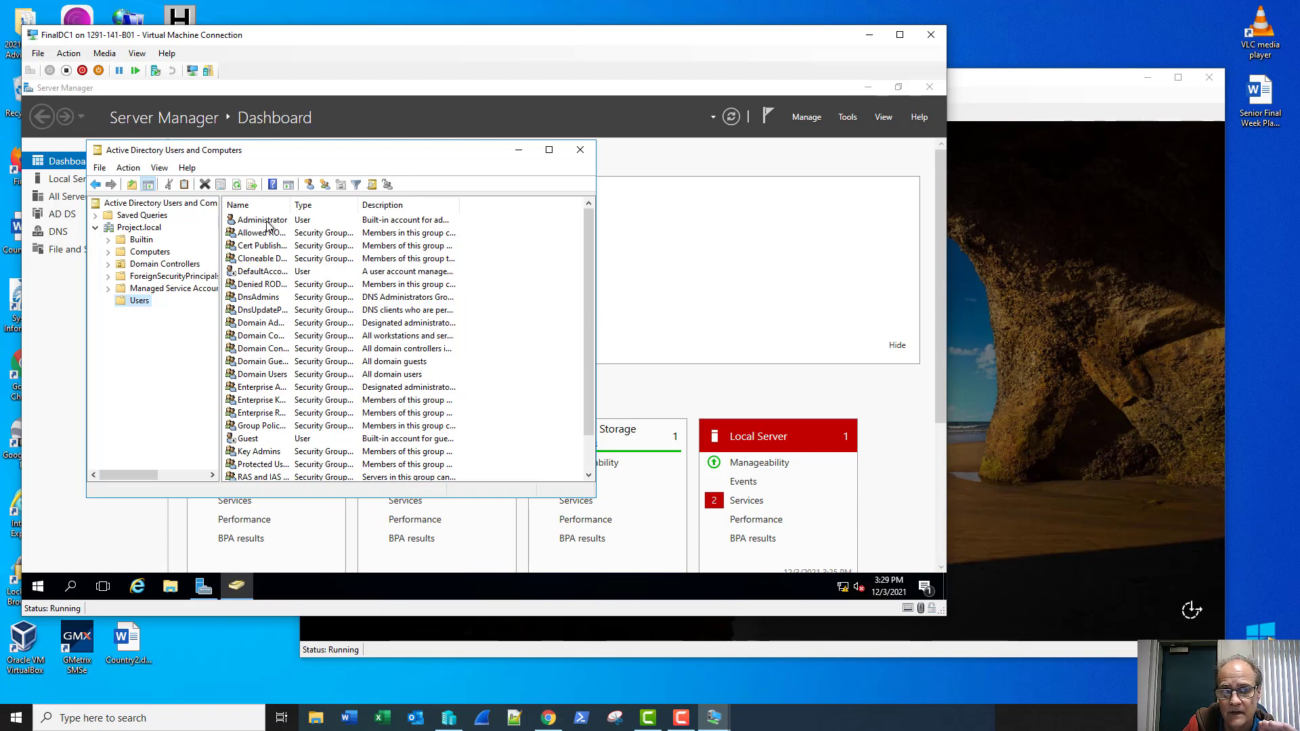
right_click(267, 226)
left_click(271, 233)
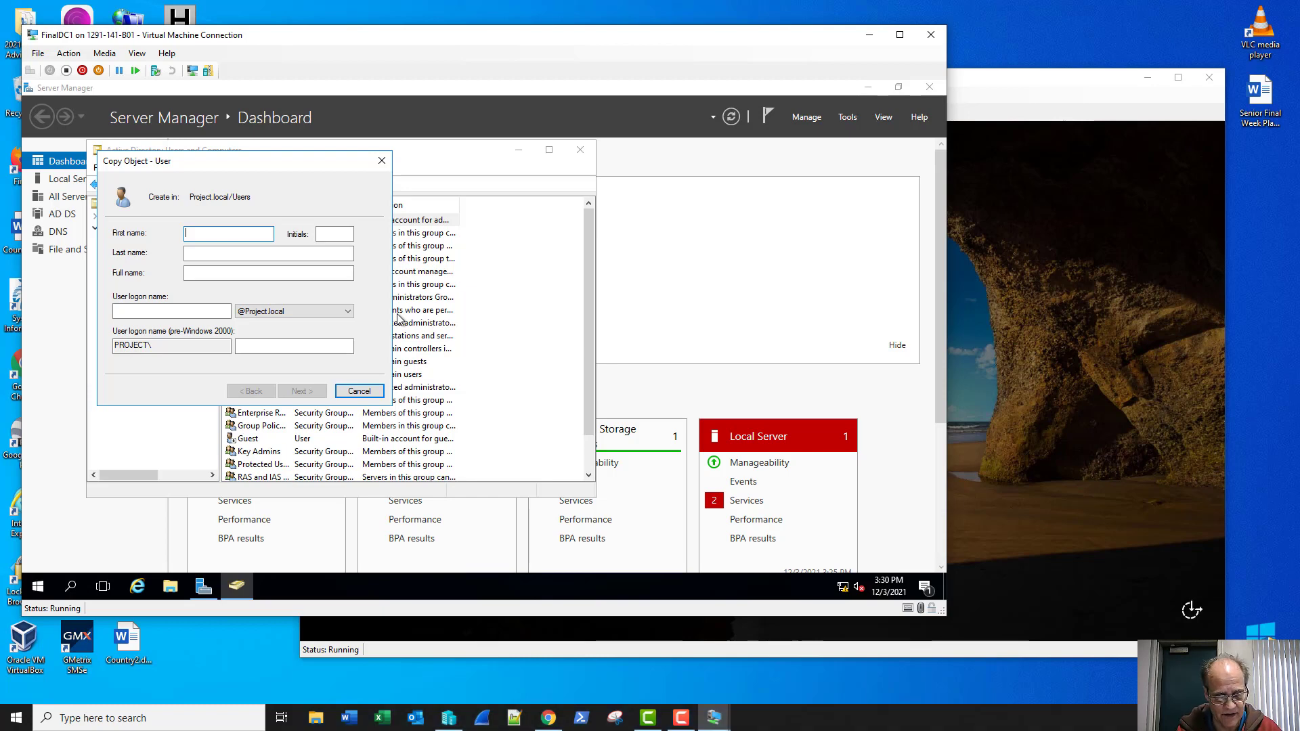
Step: Enter first name System, last name Admin and logon name sadmin for the new user
type("System")
key("Tab")
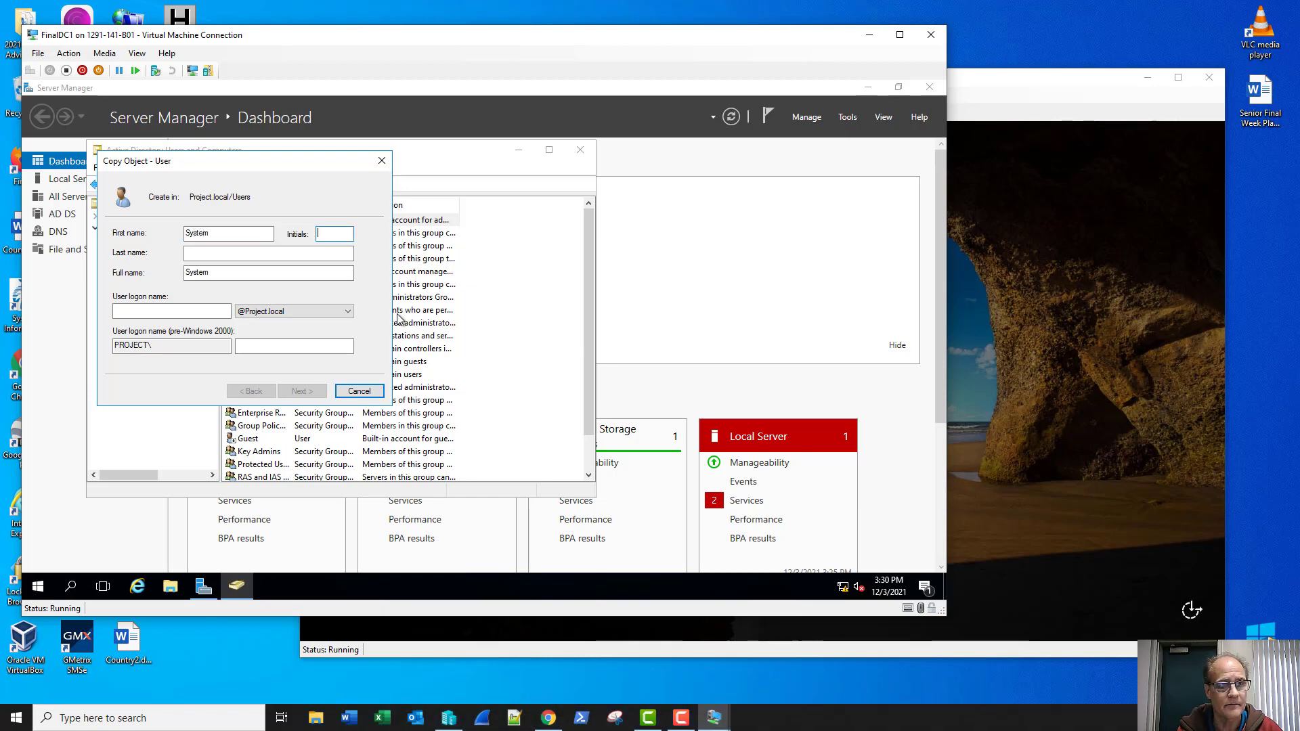
key("Tab")
type("Ad")
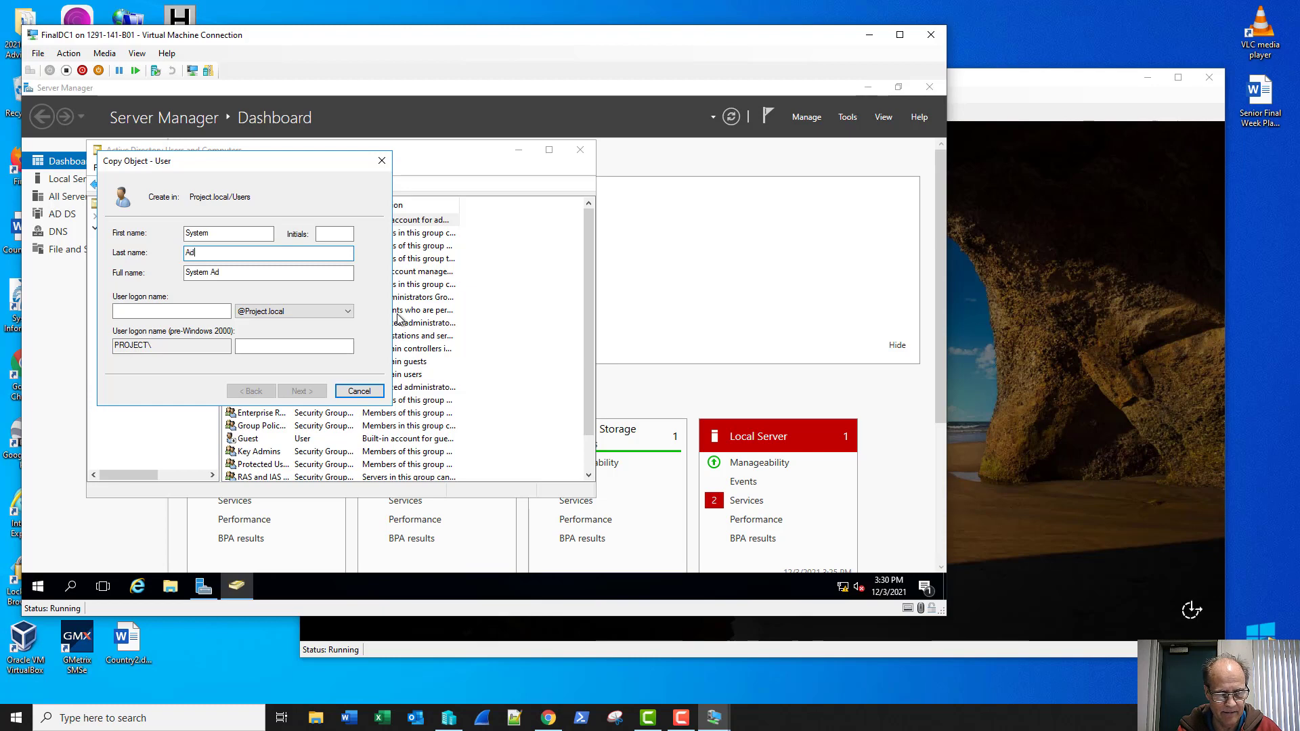
type("min")
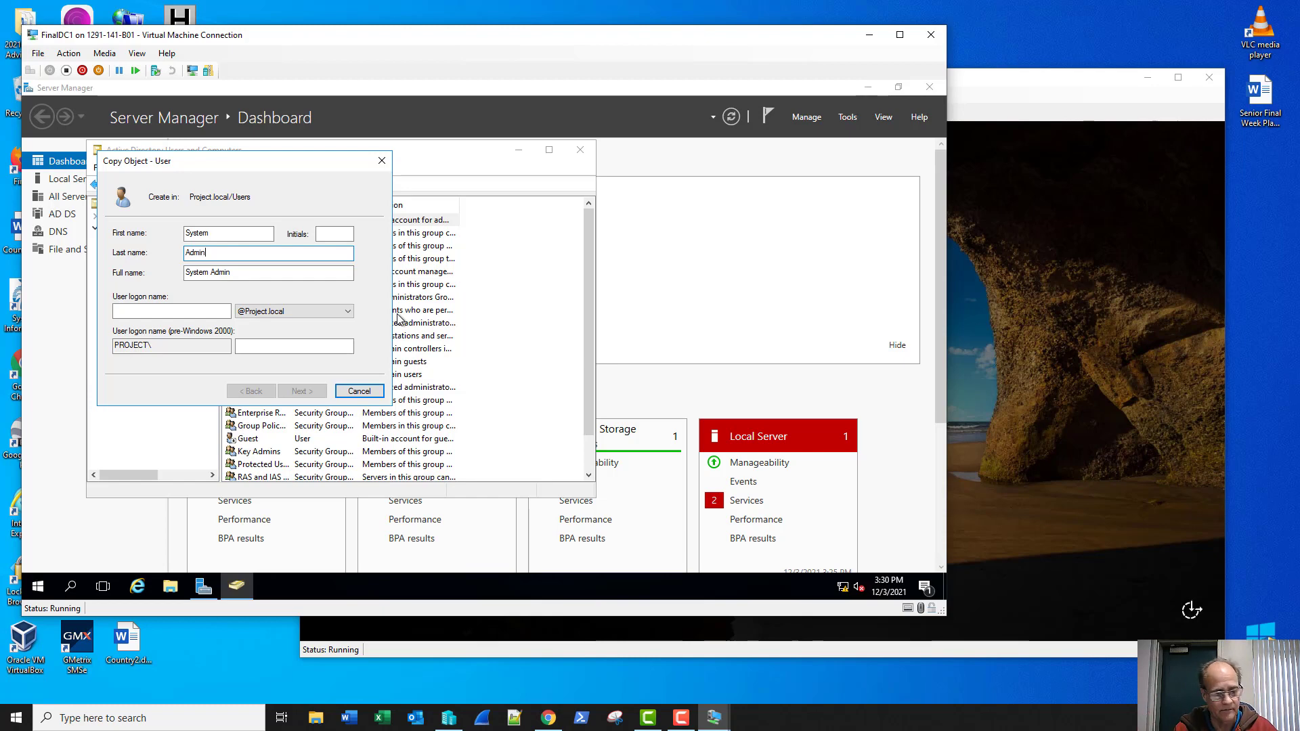
key("Tab")
key("Tab")
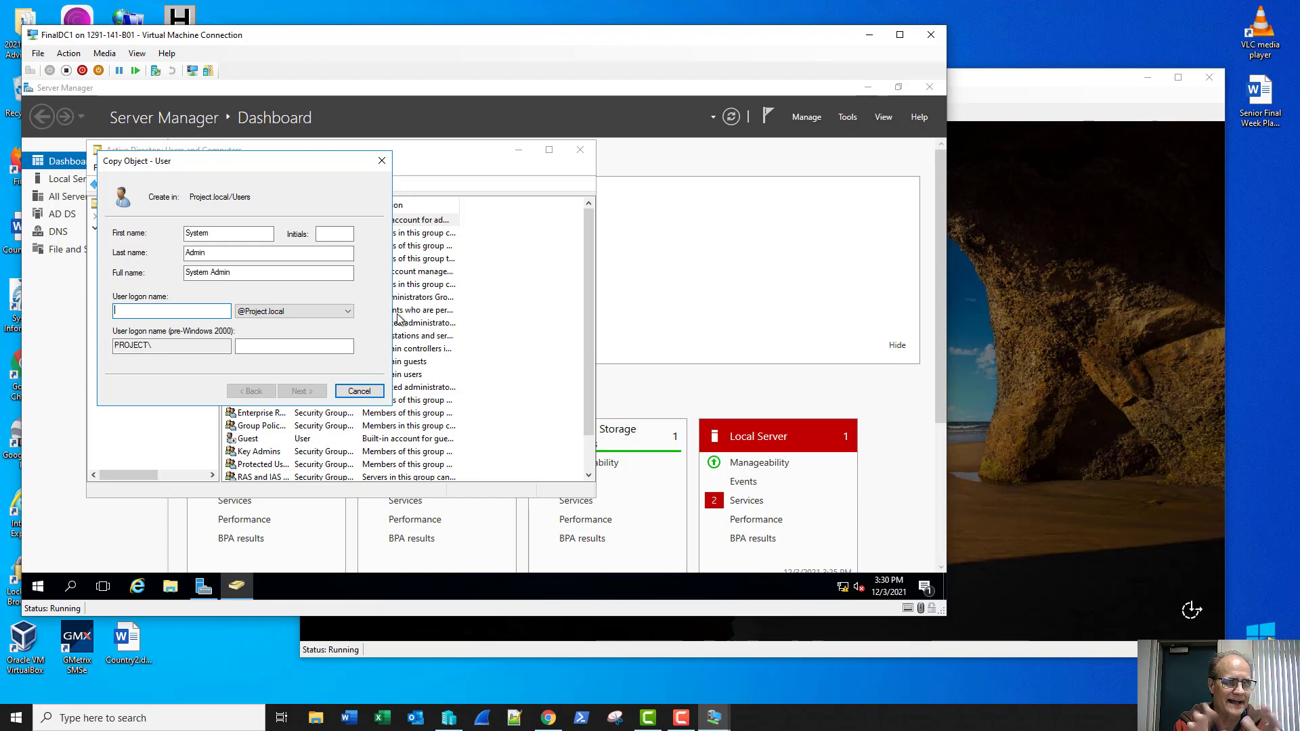
type("sadmin")
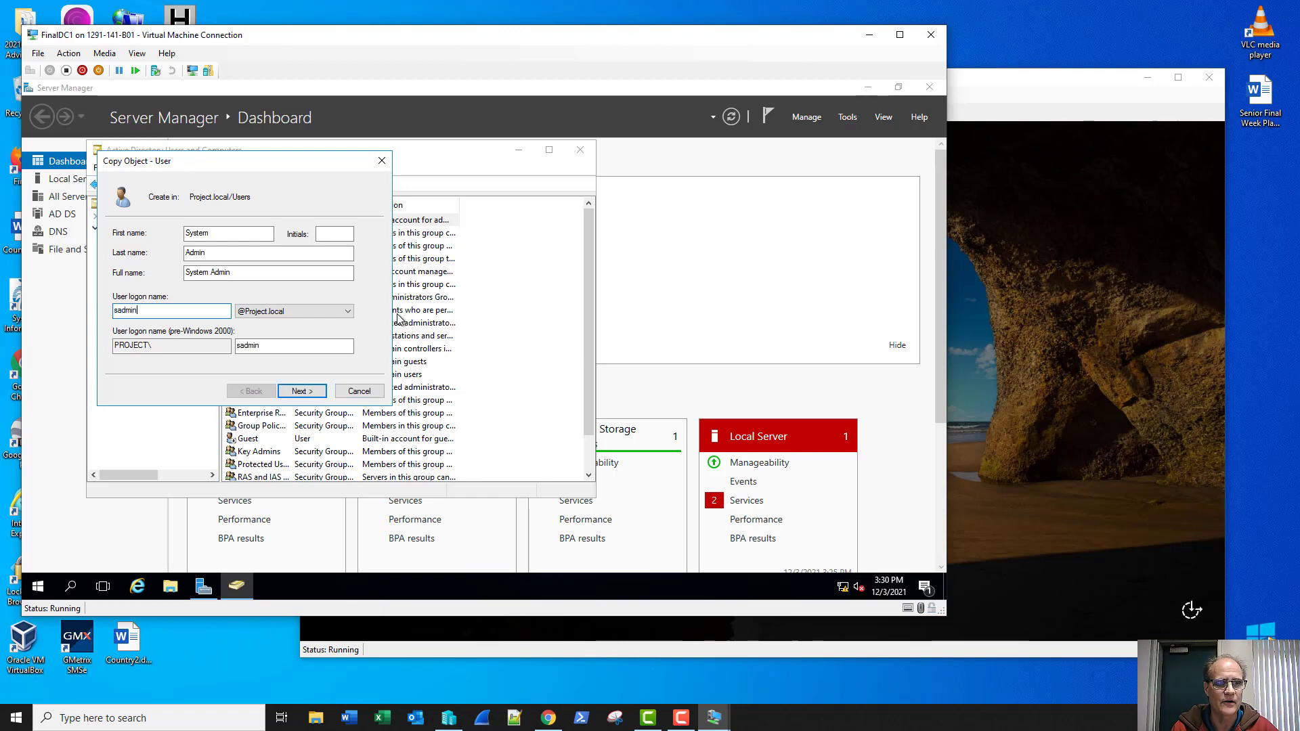
key("Return")
Step: Set and confirm the user's password, make it never expire, and finish creating the user
type("•••••••")
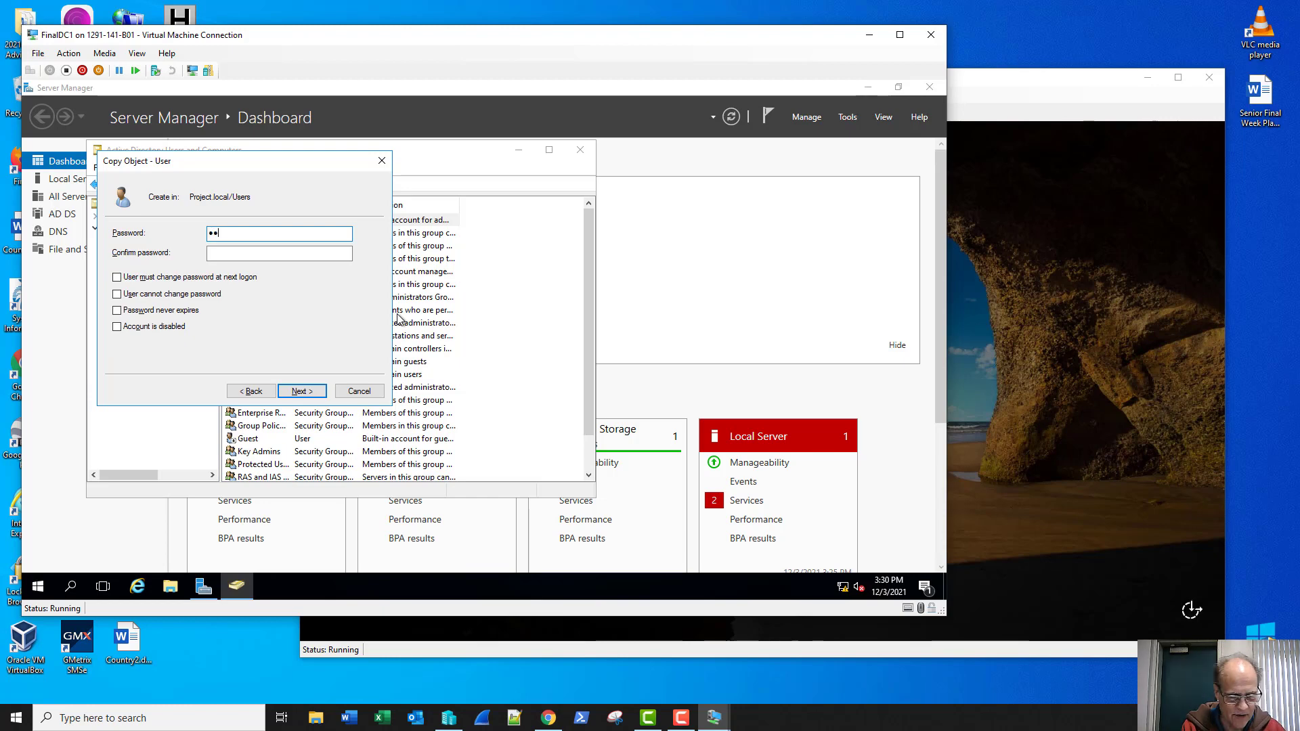
type("1")
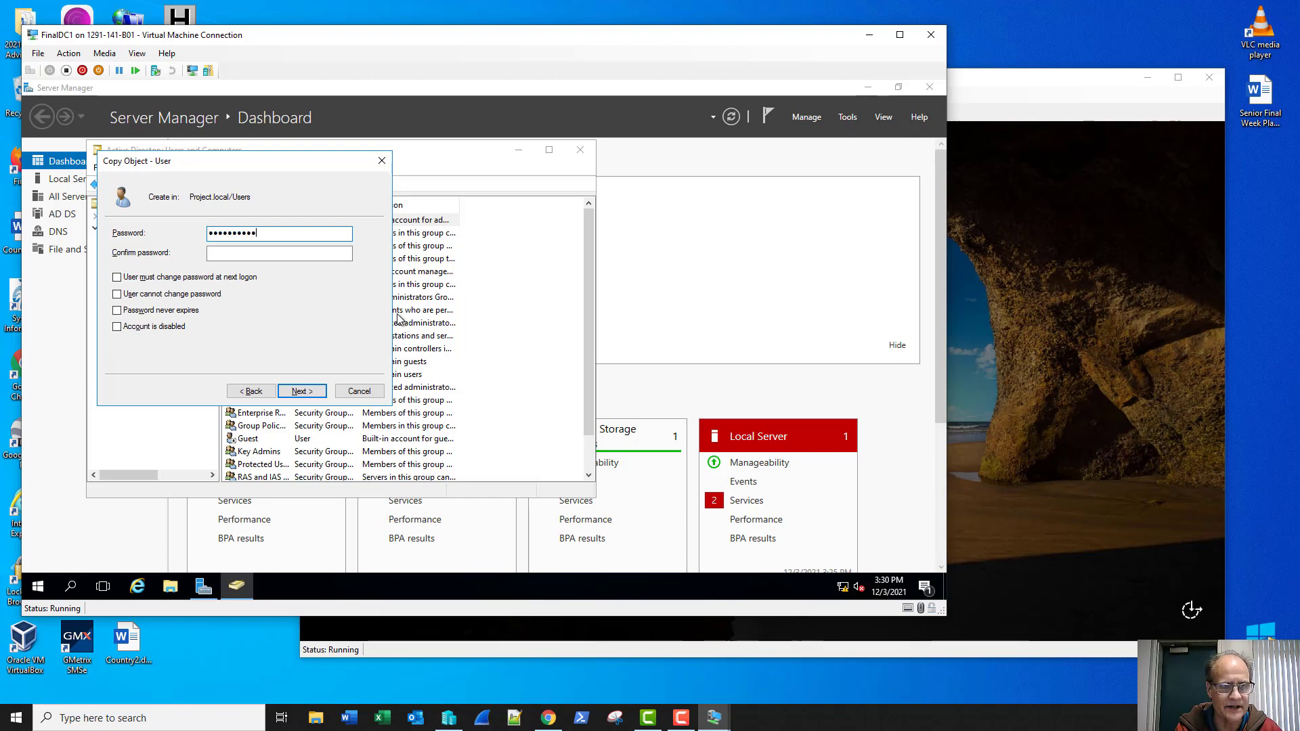
key("Tab")
type("Password")
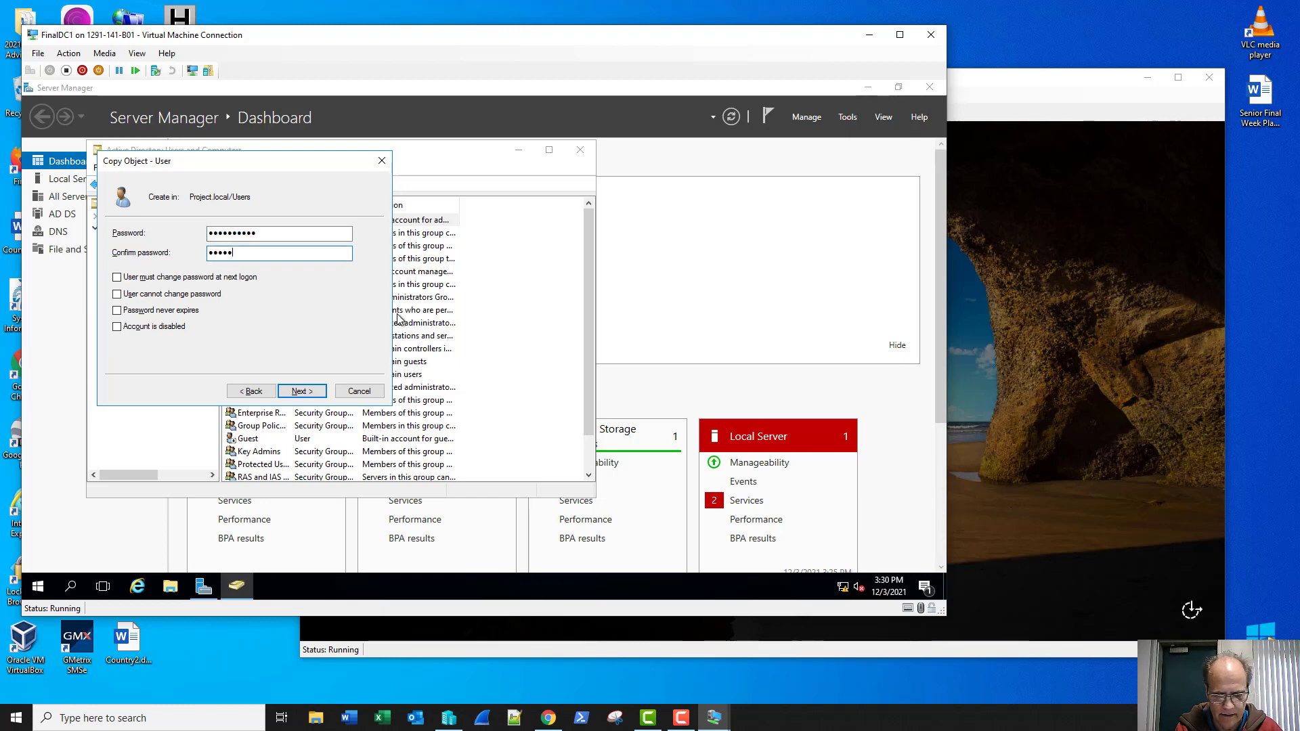
type("12")
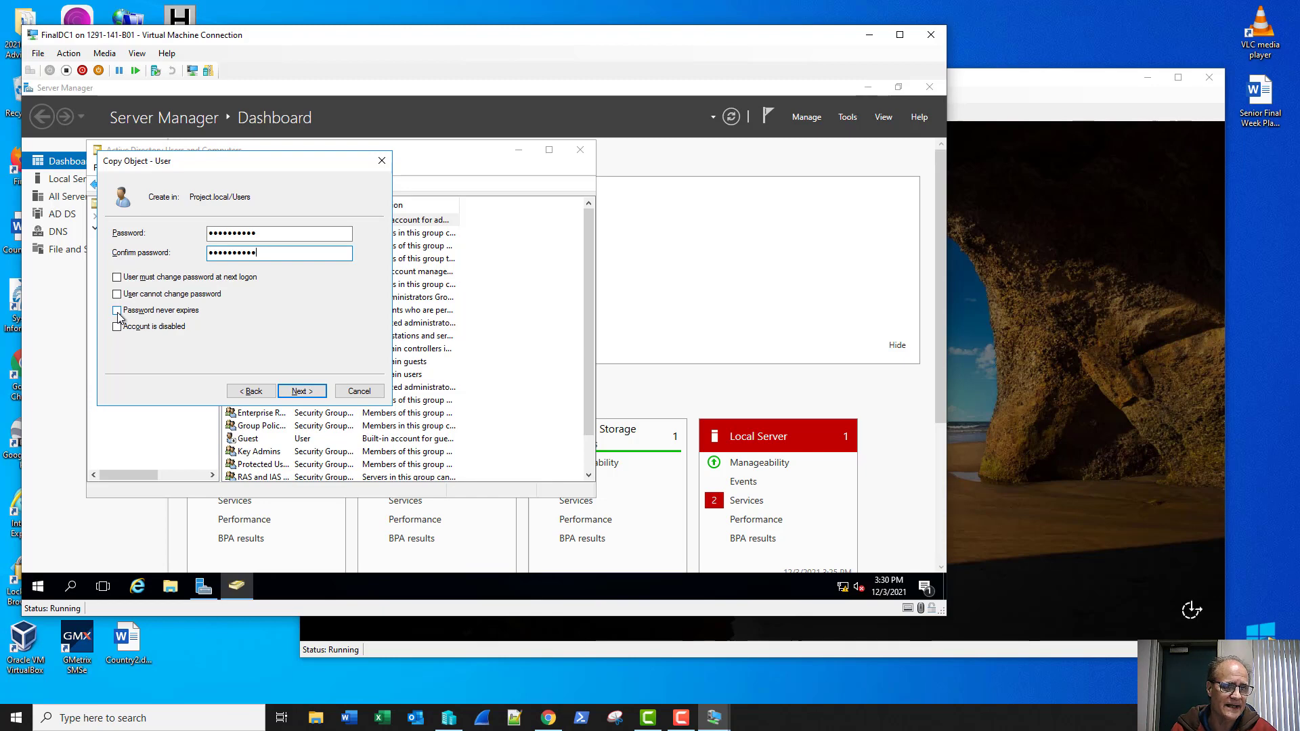
left_click(118, 315)
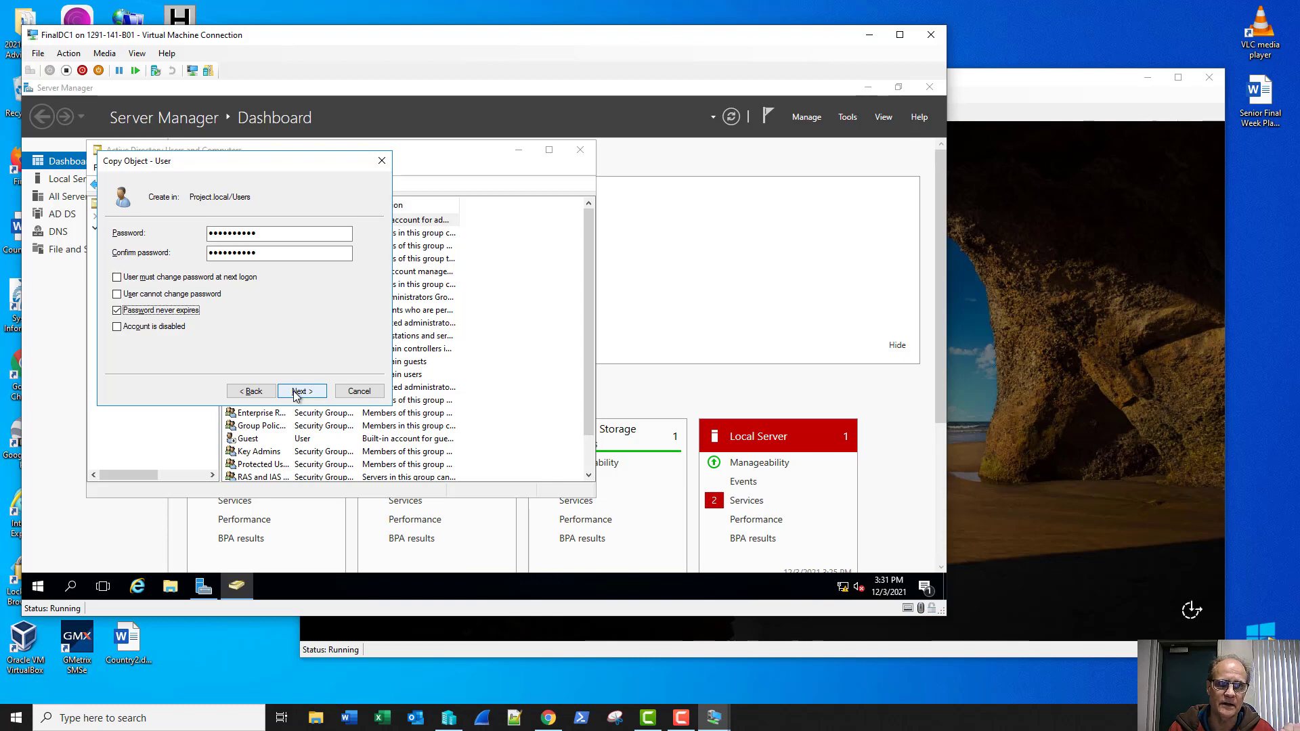
left_click(296, 393)
left_click(299, 394)
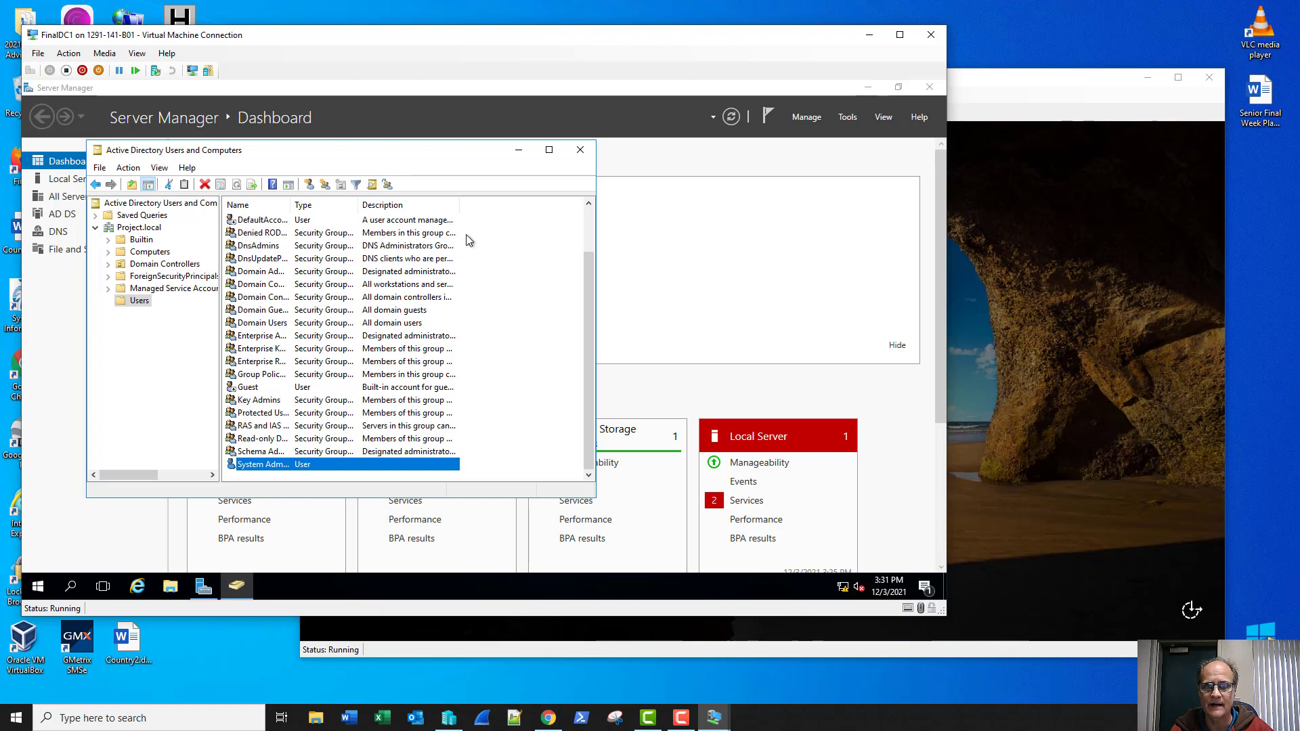
left_click(950, 218)
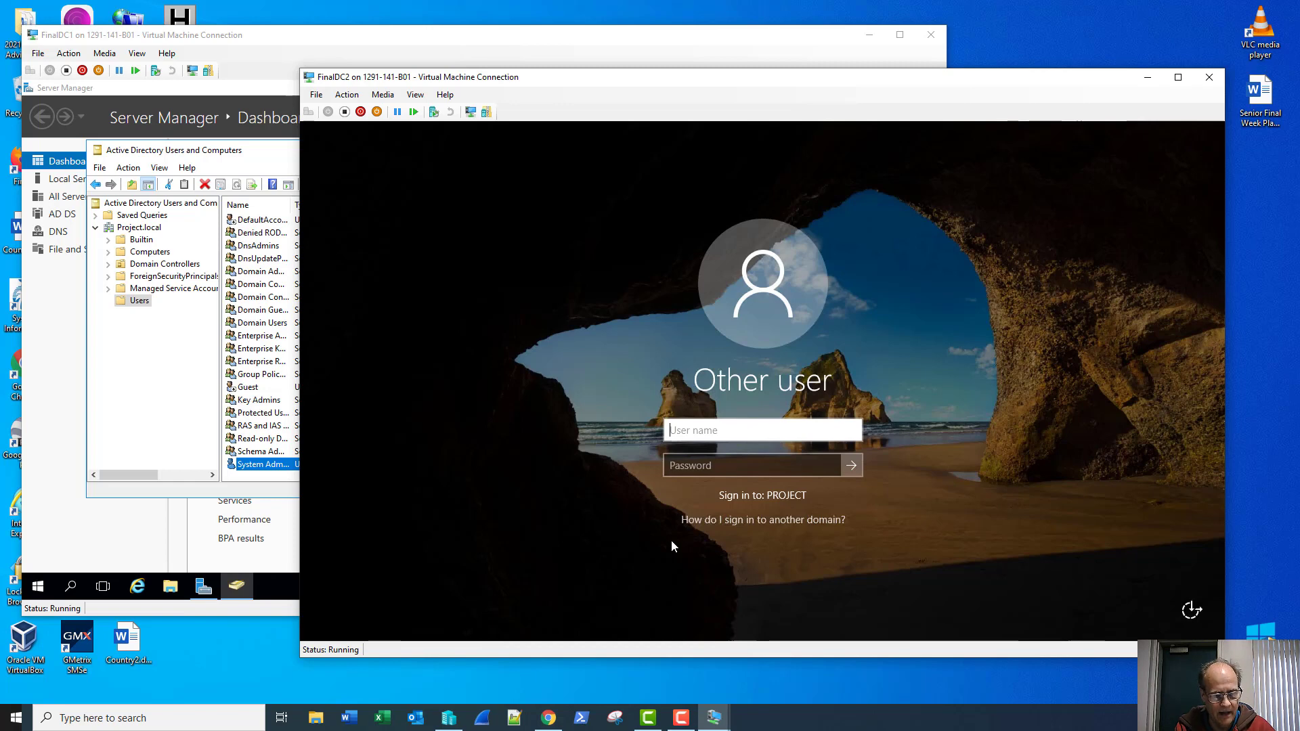
Step: Correct the user name on FinalDC2's sign-in screen to use the project\ domain prefix
type("admins")
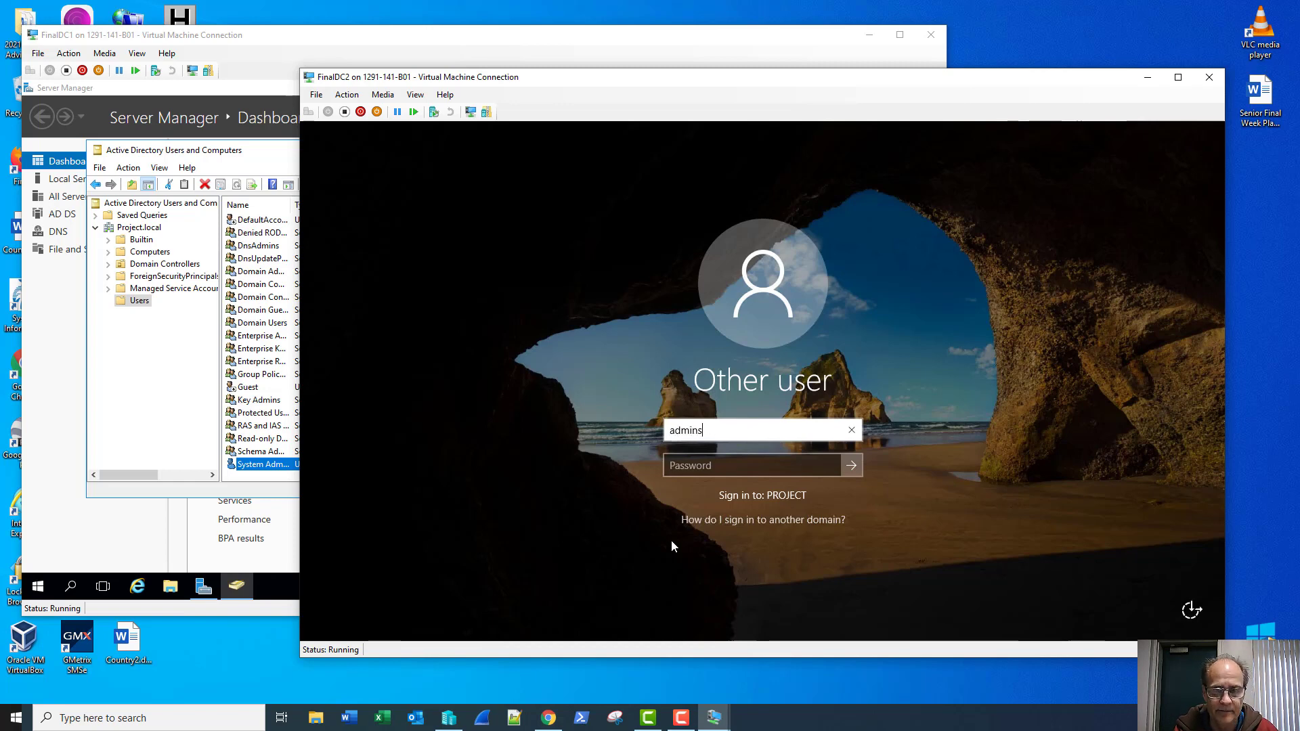
type("trator")
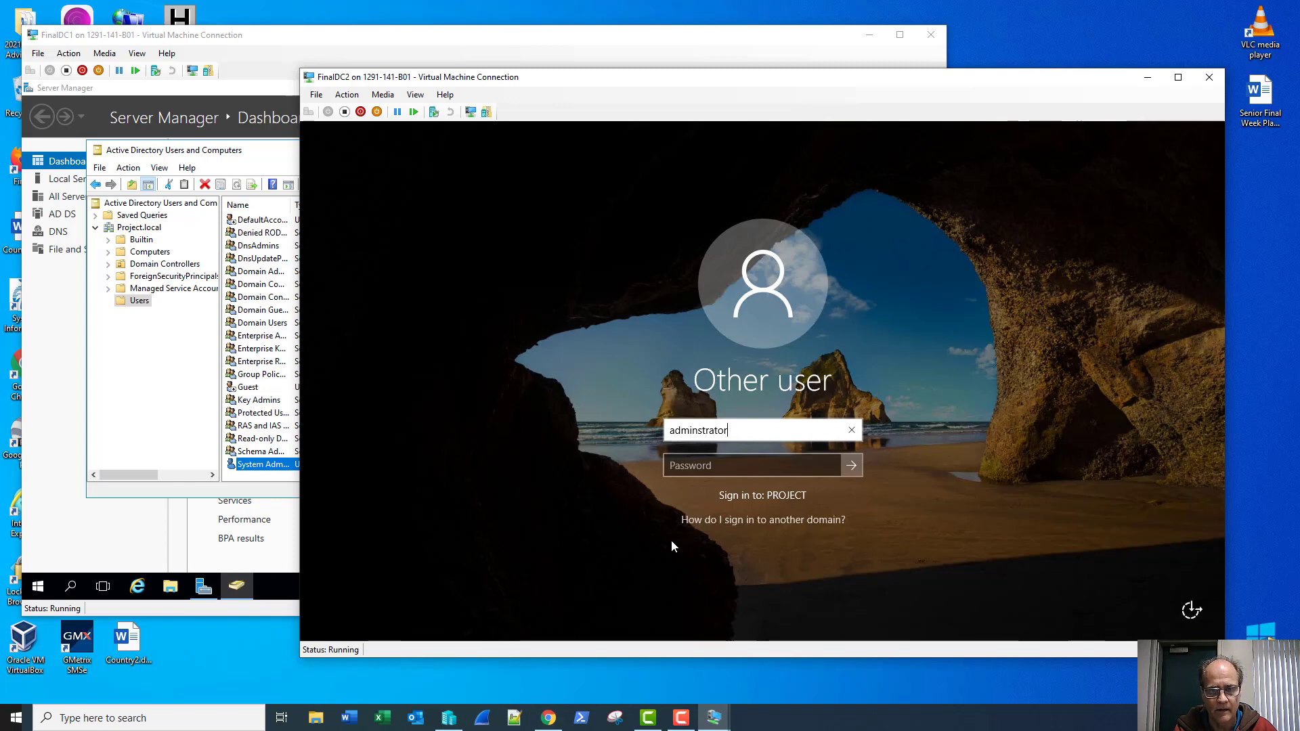
key("Tab")
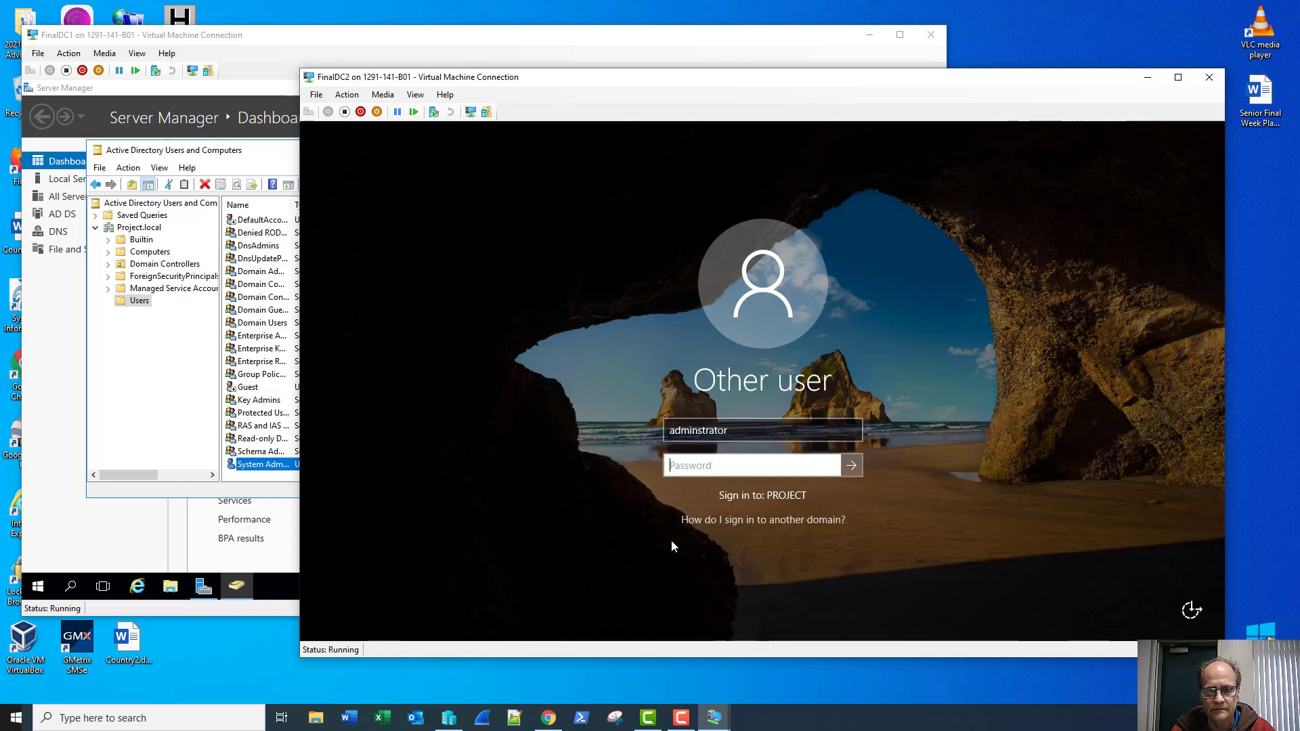
left_click(704, 430)
double_click(704, 430)
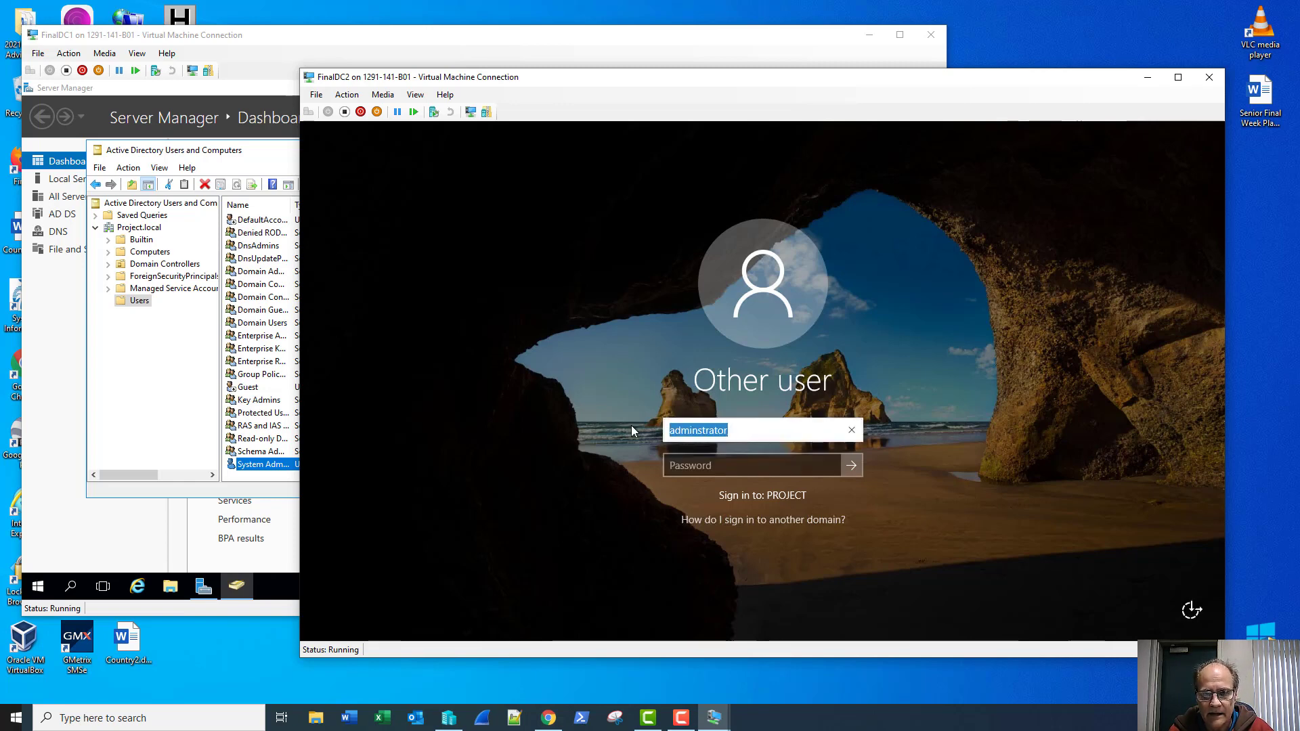
type("adm")
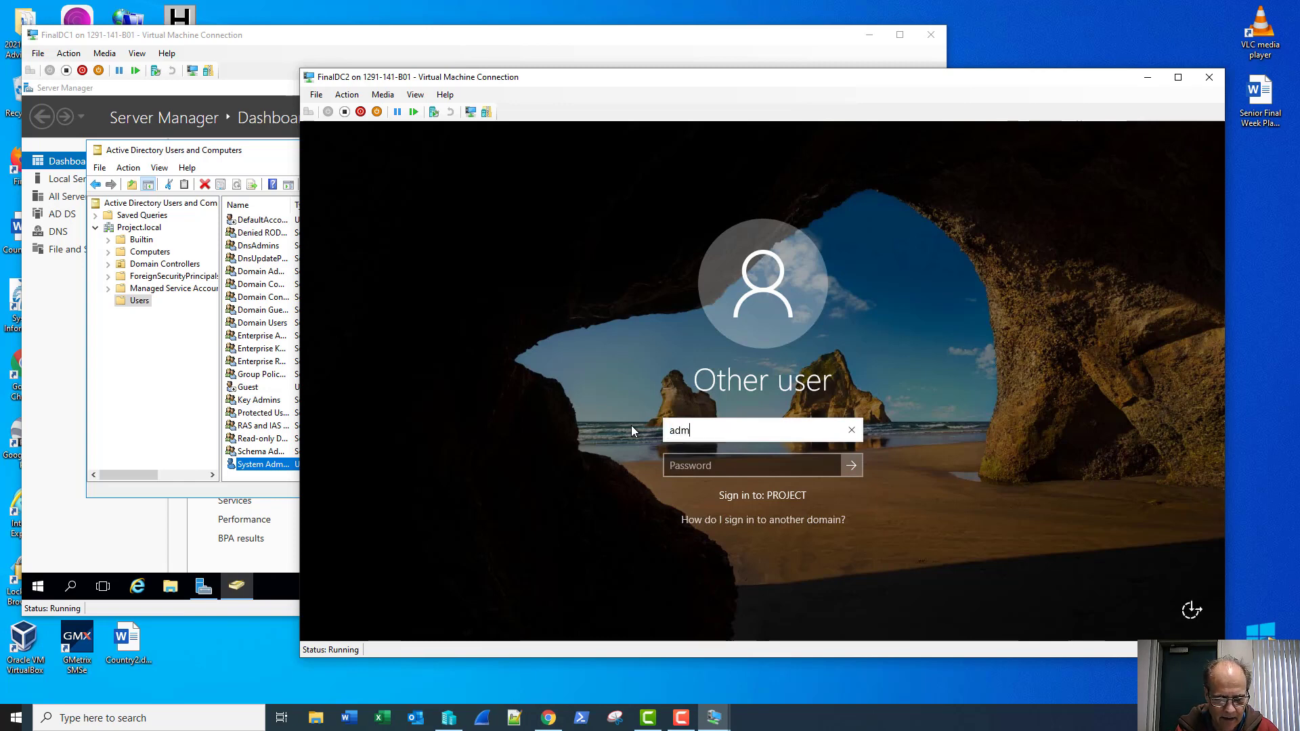
type("inistrator")
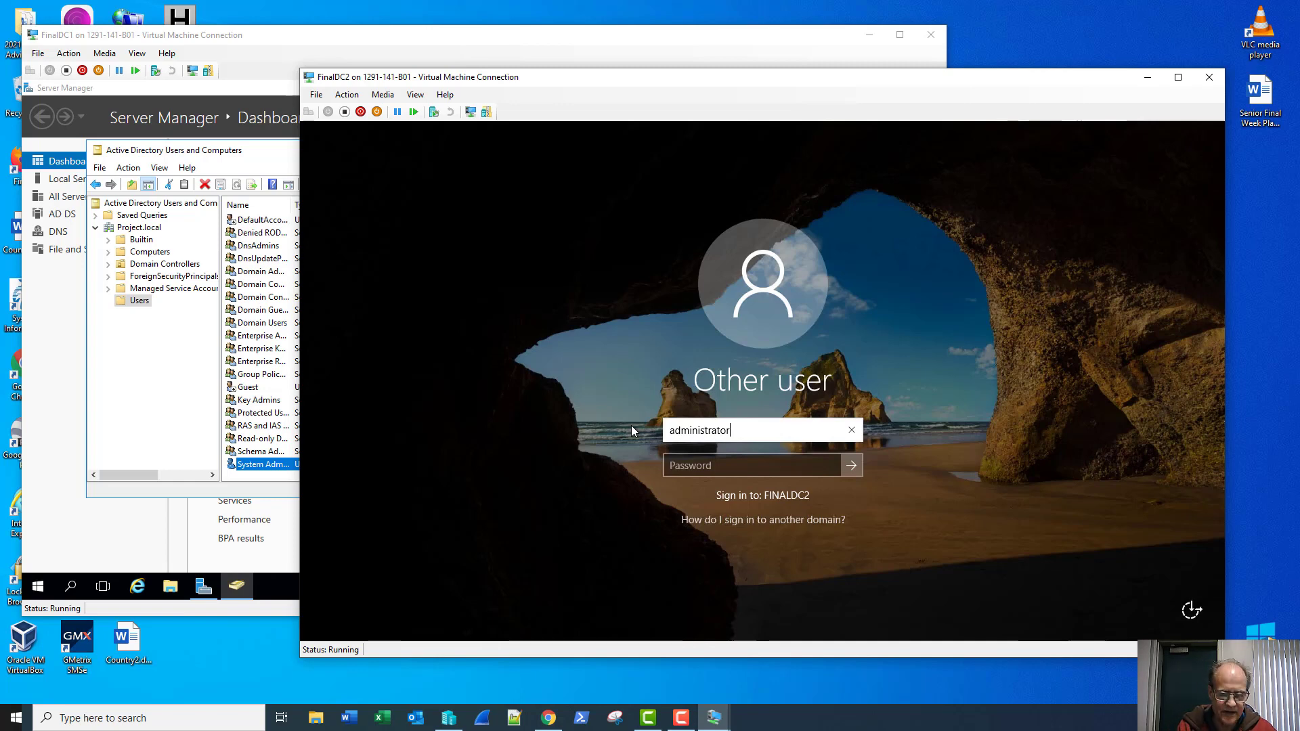
type("@")
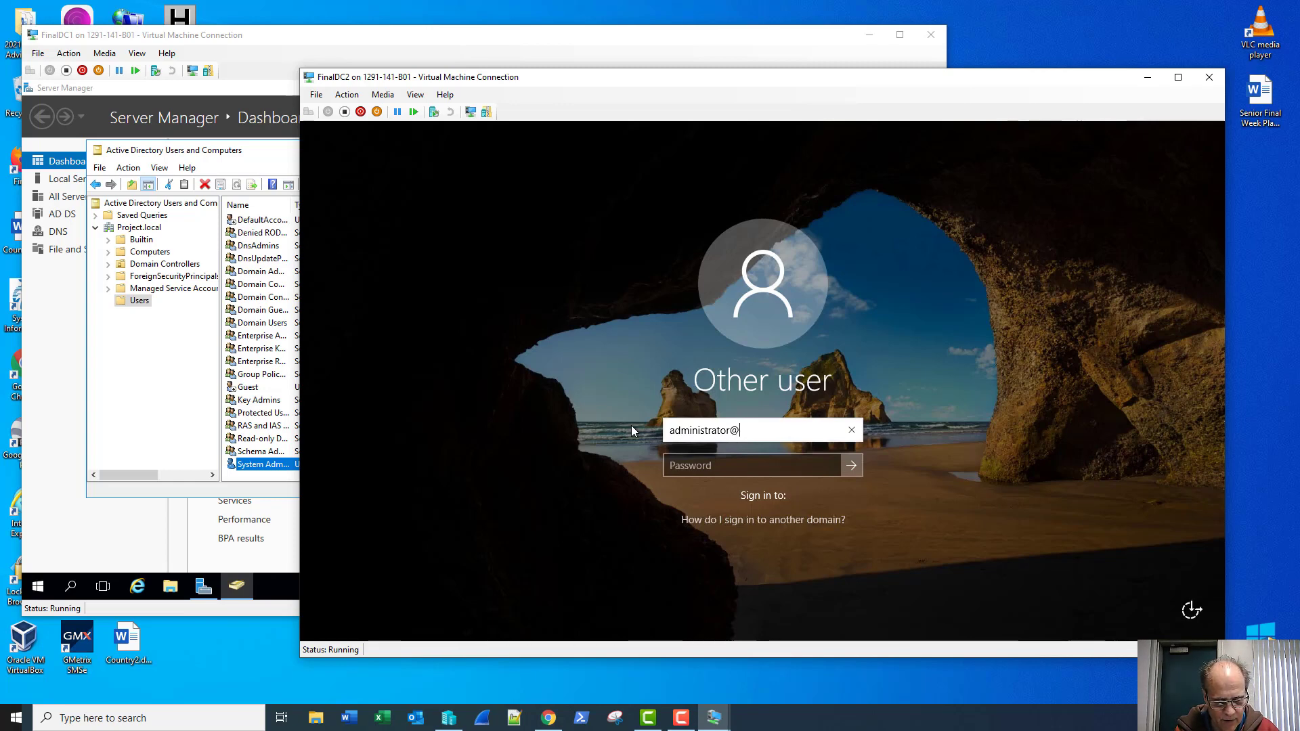
type("project.")
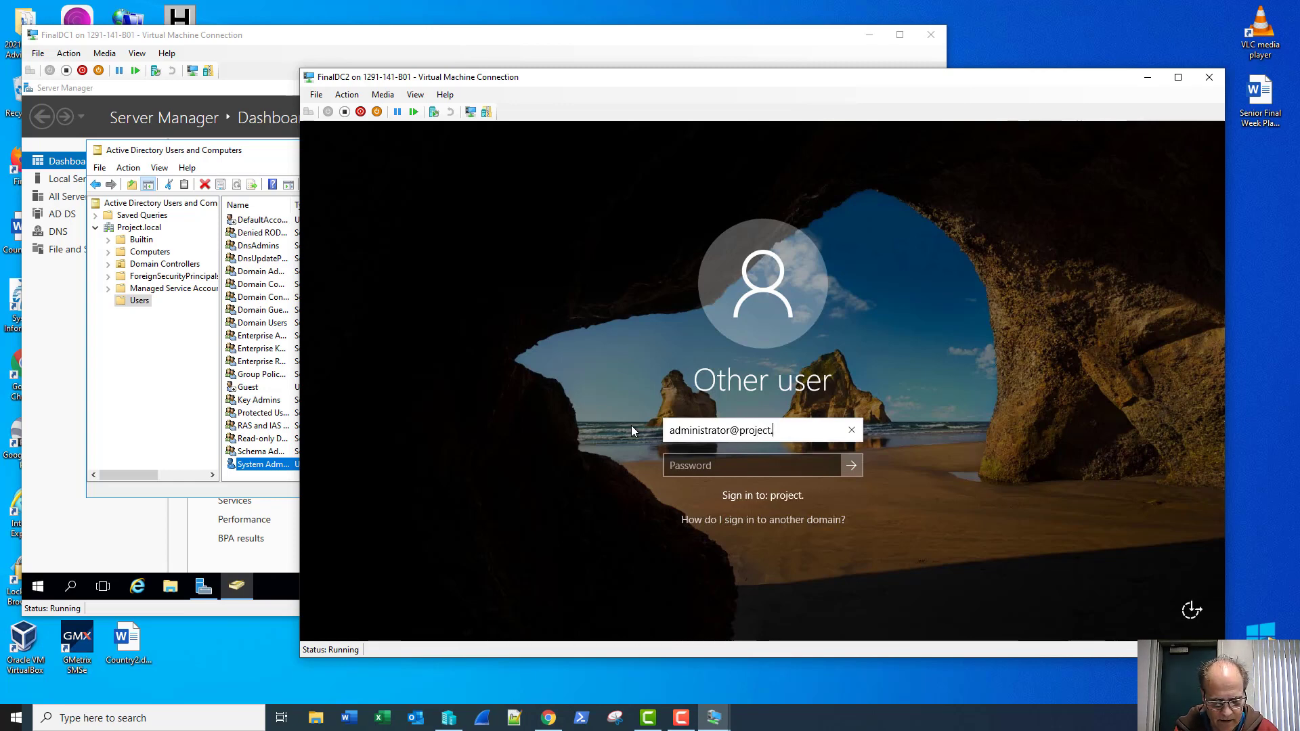
type("local")
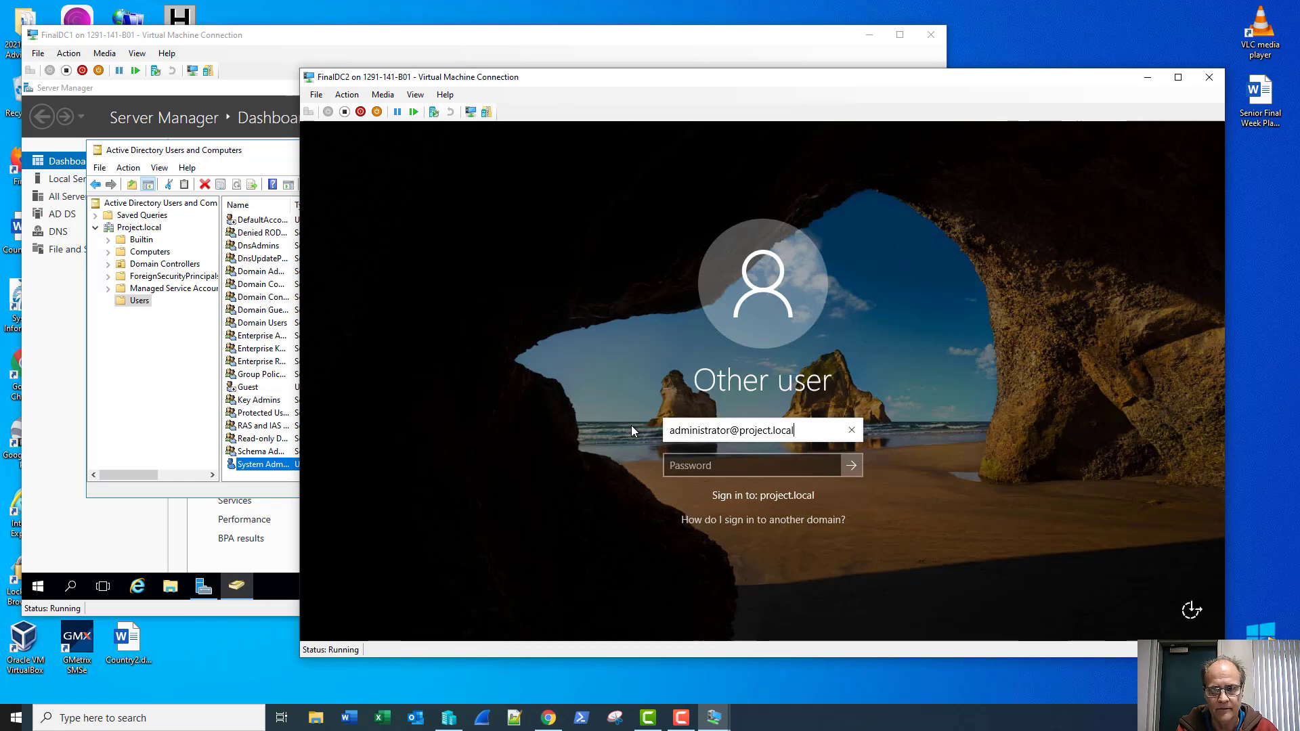
key("BackSpace")
key("BackSpace")
key("BackSpace")
key("BackSpace")
key("BackSpace")
key("BackSpace")
key("BackSpace")
key("BackSpace")
key("BackSpace")
key("BackSpace")
key("BackSpace")
key("BackSpace")
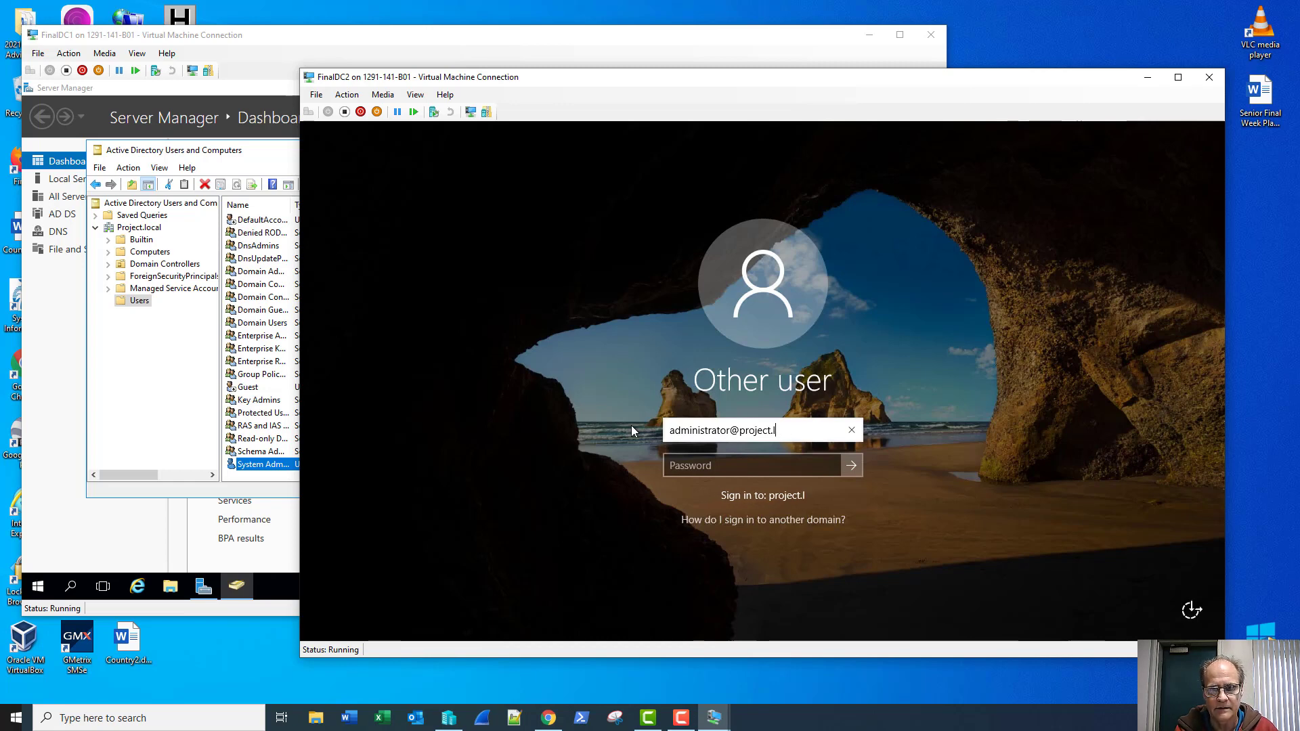
key("BackSpace")
key("BackSpace")
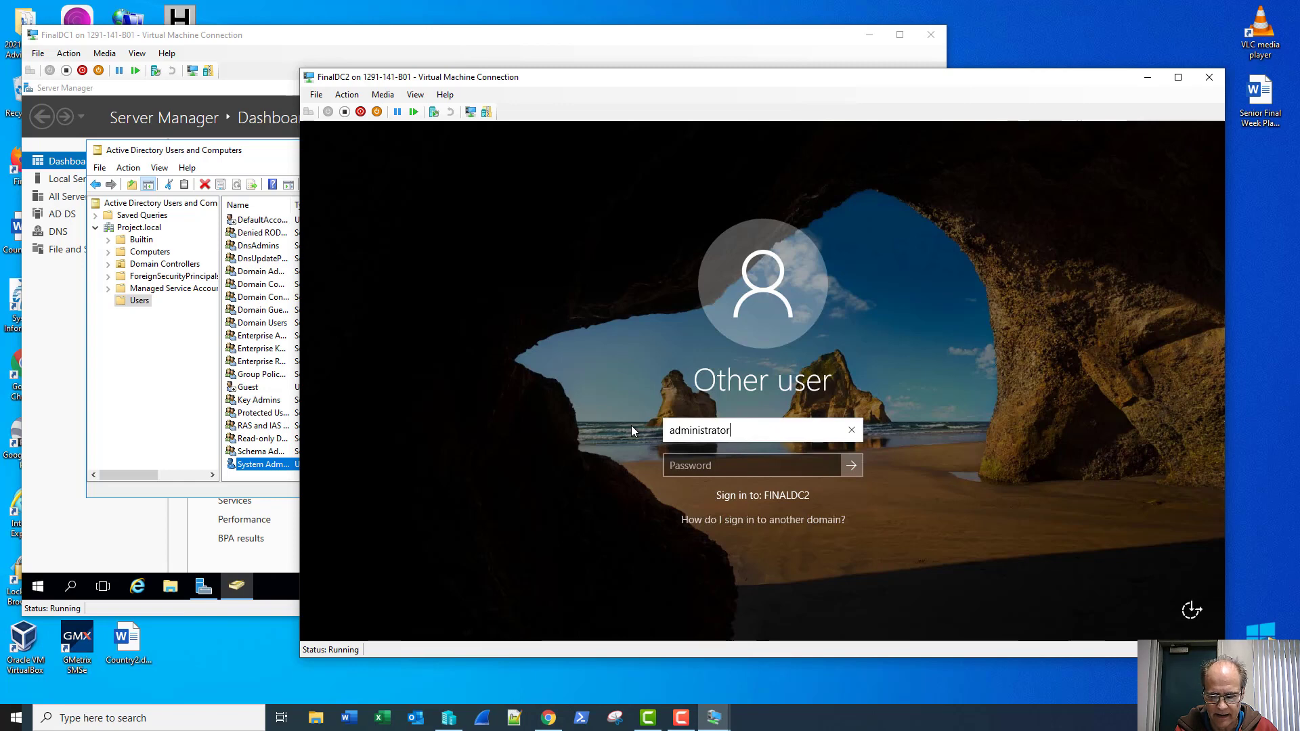
type("projec")
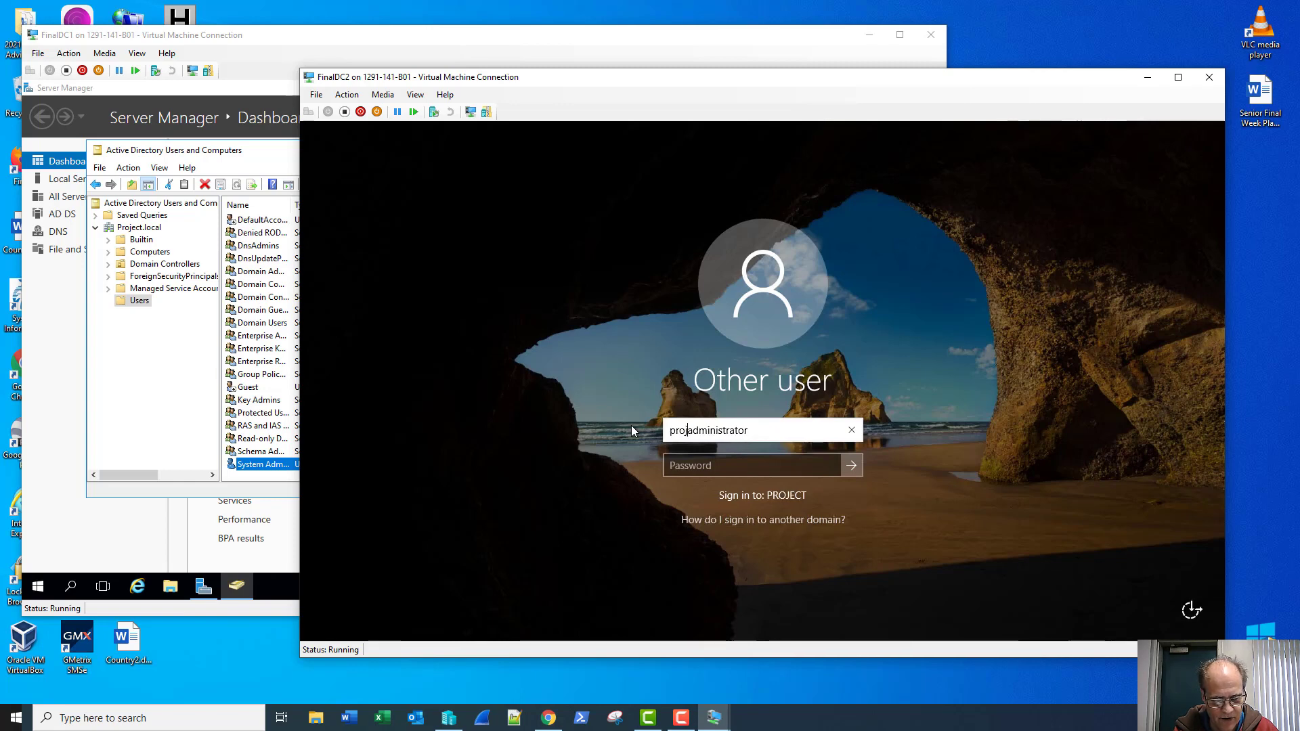
type("t\\")
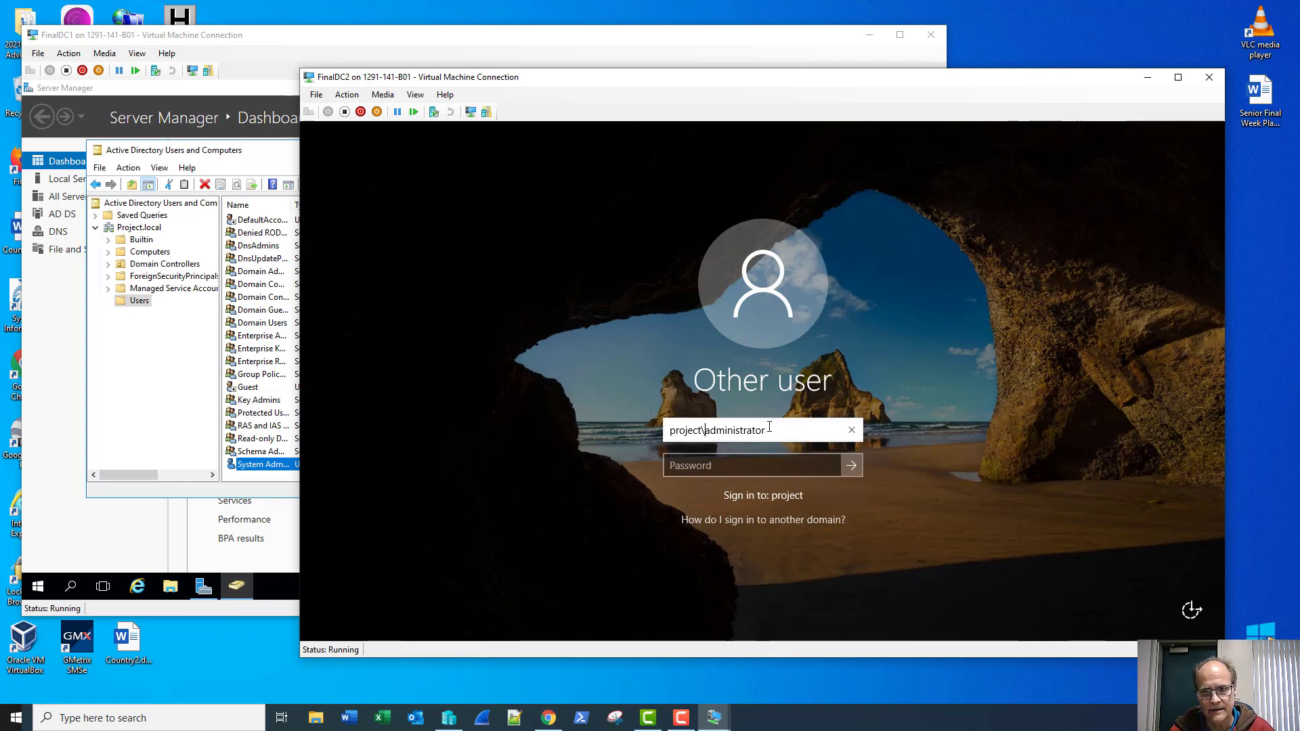
Step: Sign in to FinalDC2 as project\sadmin with the account's password
left_click_drag(766, 431, 643, 424)
type("sadmin")
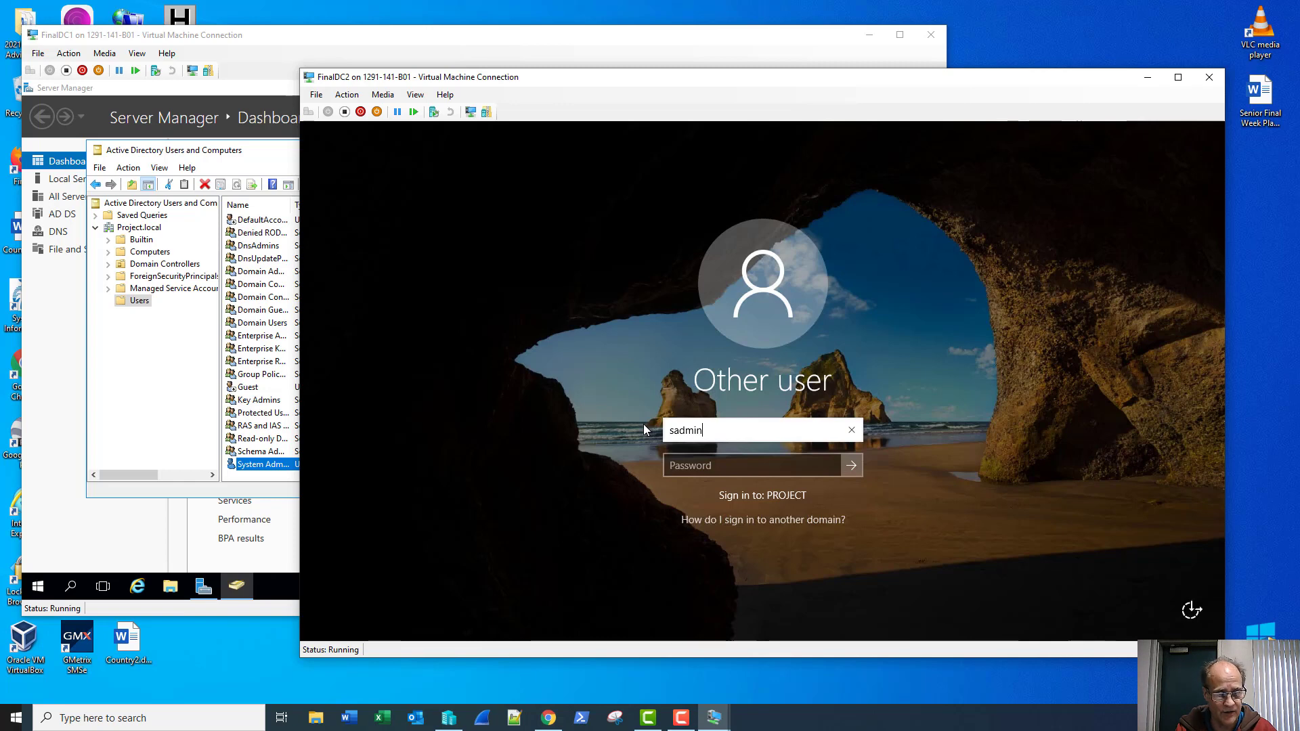
key("Tab")
type("Password123")
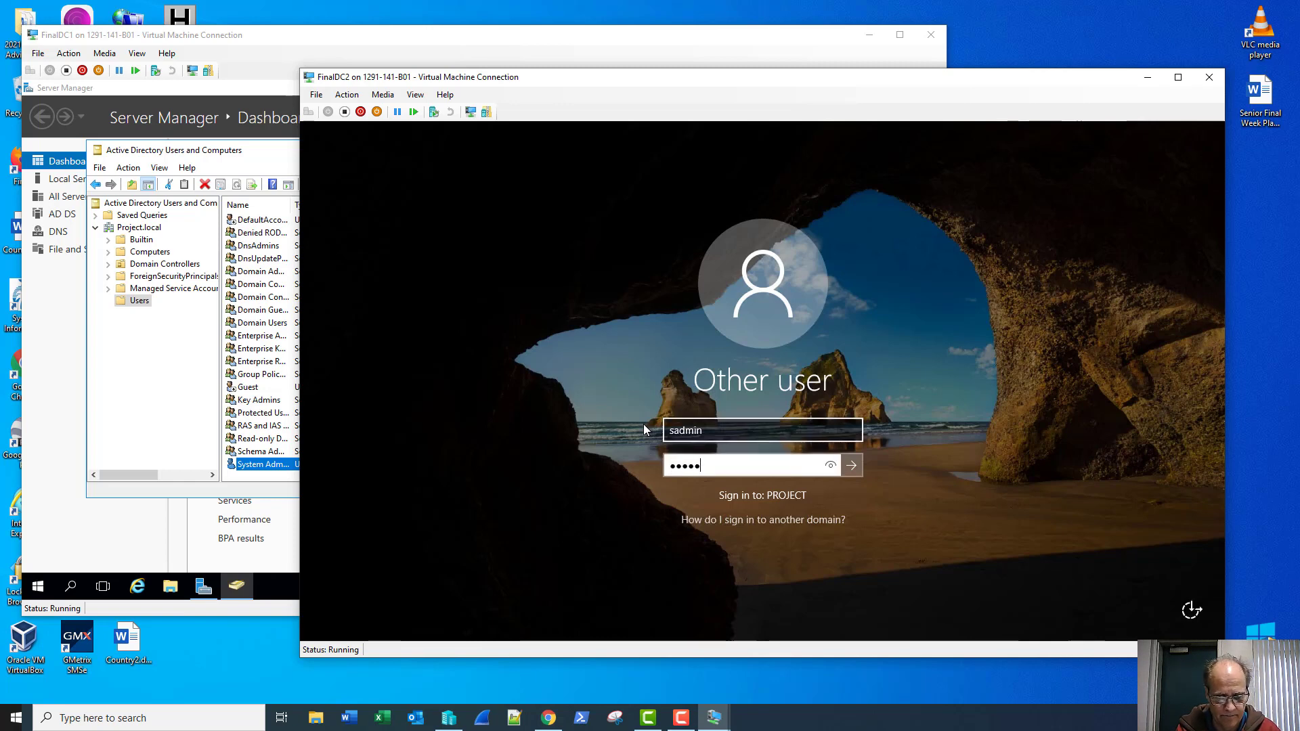
key("Return")
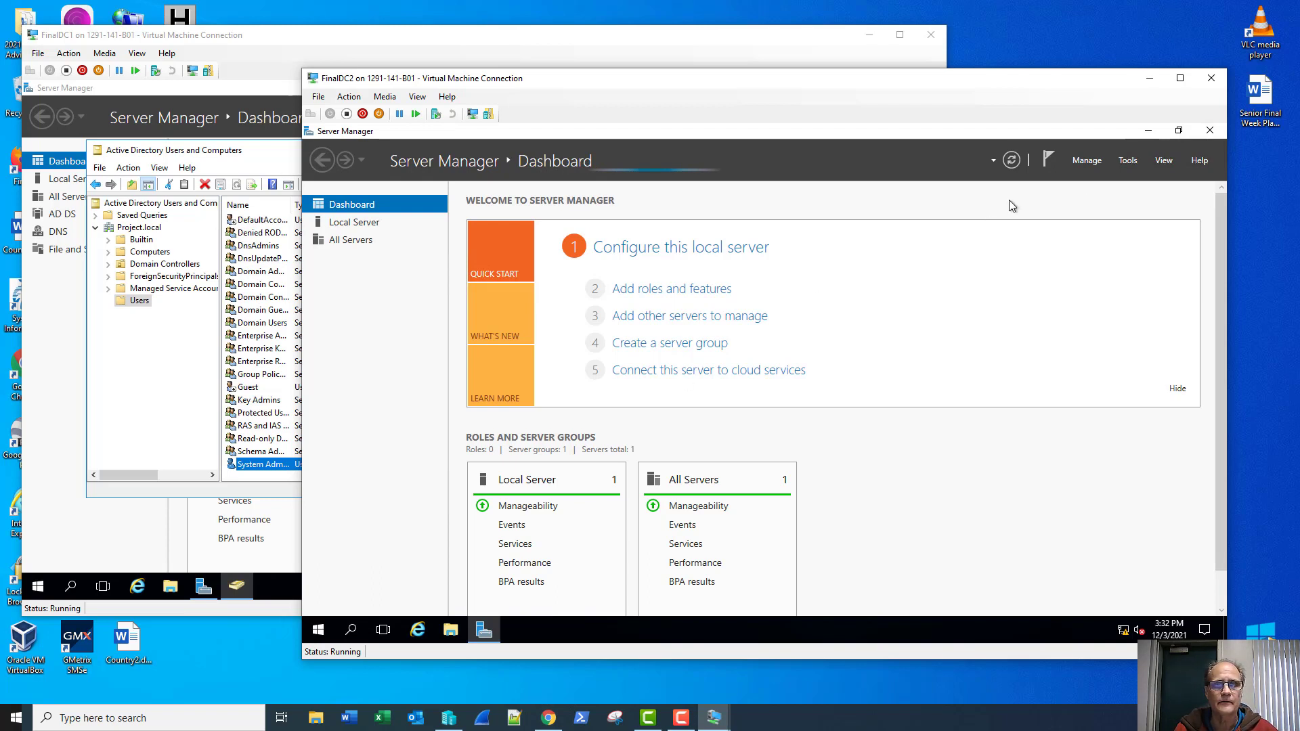
Step: Open FinalDC2's Local Server page and confirm FINALDC2 is listed in FinalDC1's Computers container
left_click(1114, 165)
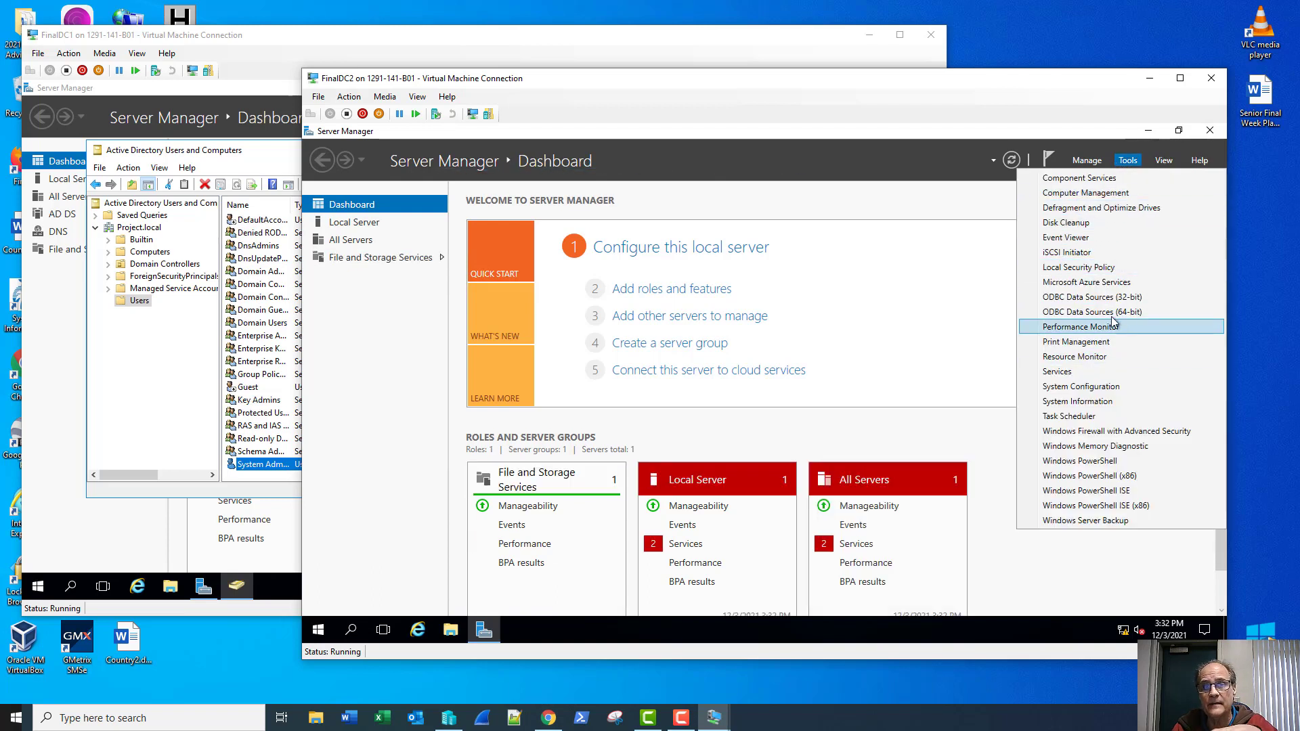
left_click(381, 347)
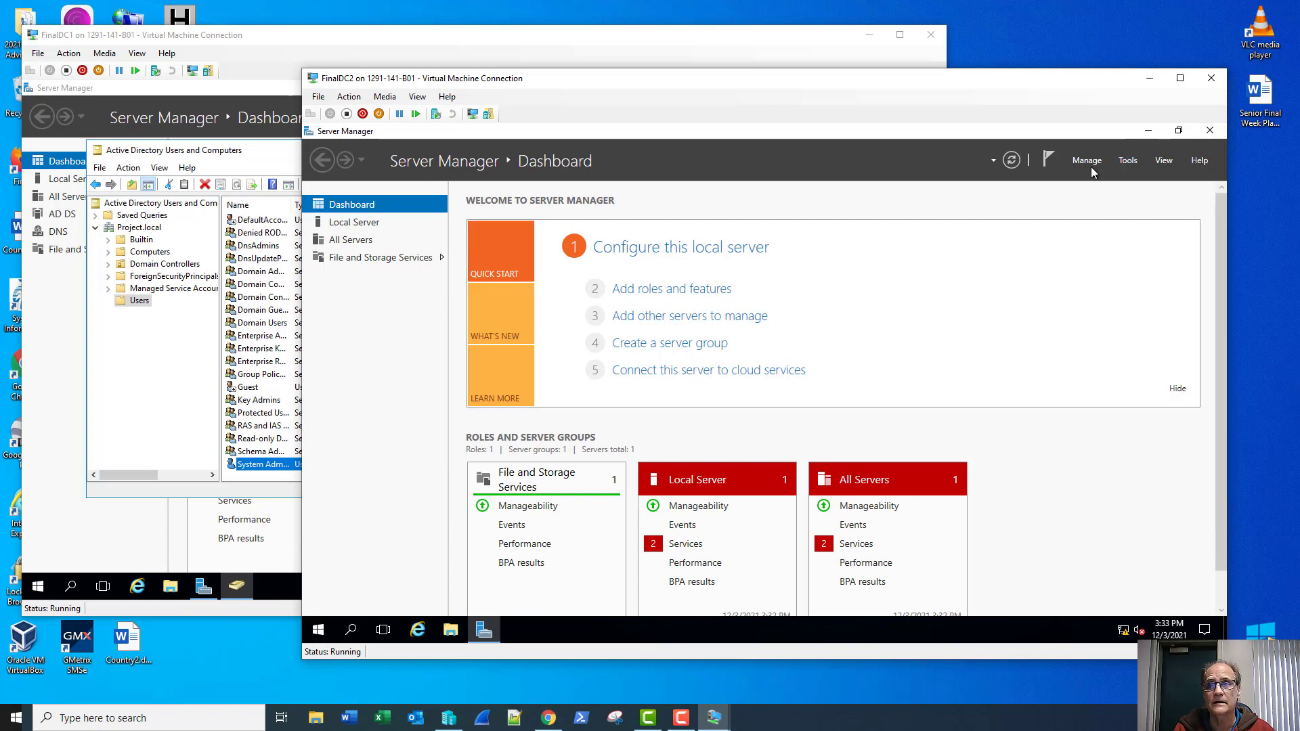
left_click(1178, 389)
left_click(354, 222)
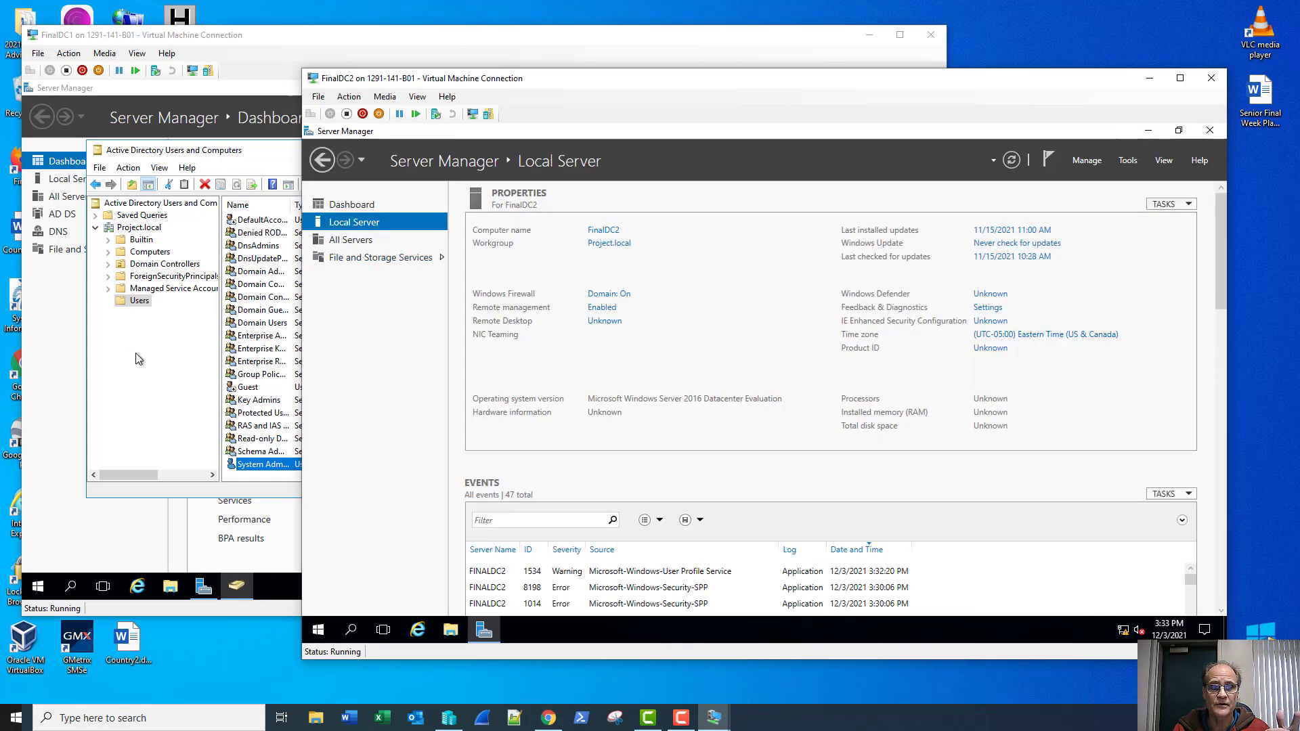
left_click(120, 378)
left_click(149, 254)
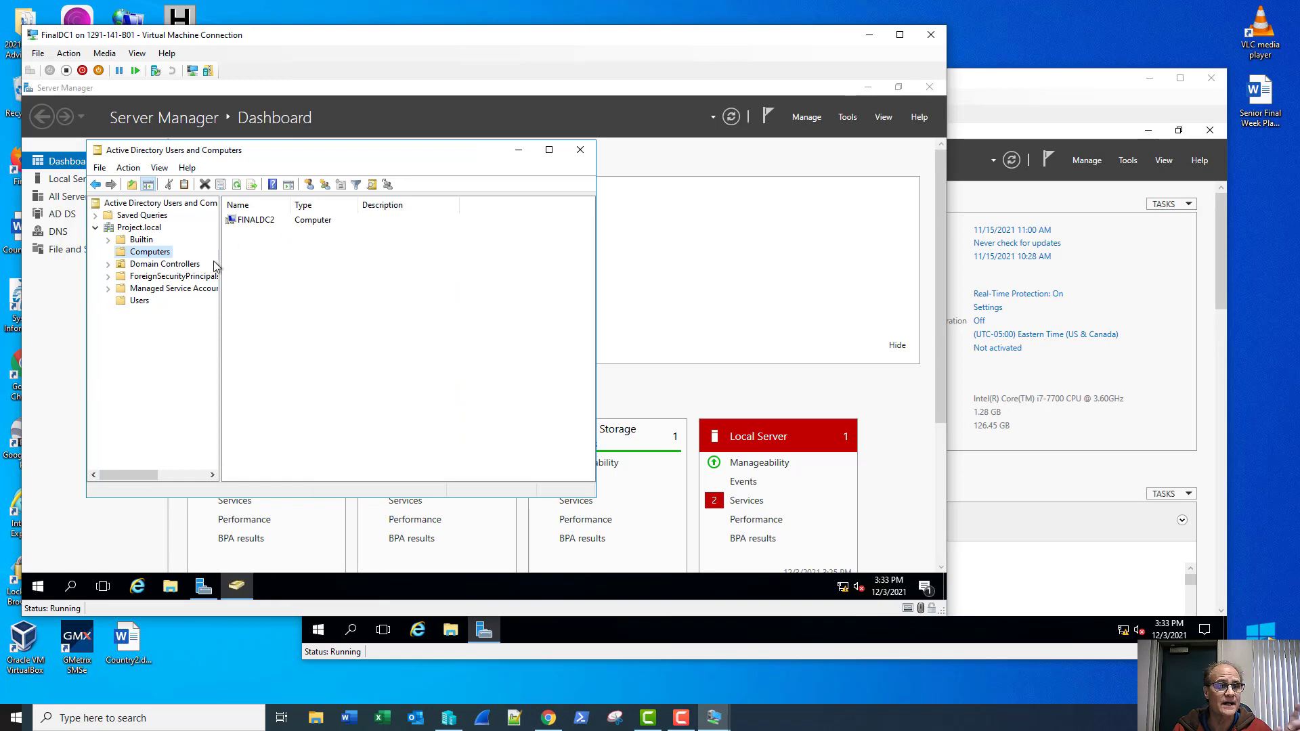
Step: Launch Add Roles and Features from FinalDC2's Server Manager Manage menu
left_click(1015, 100)
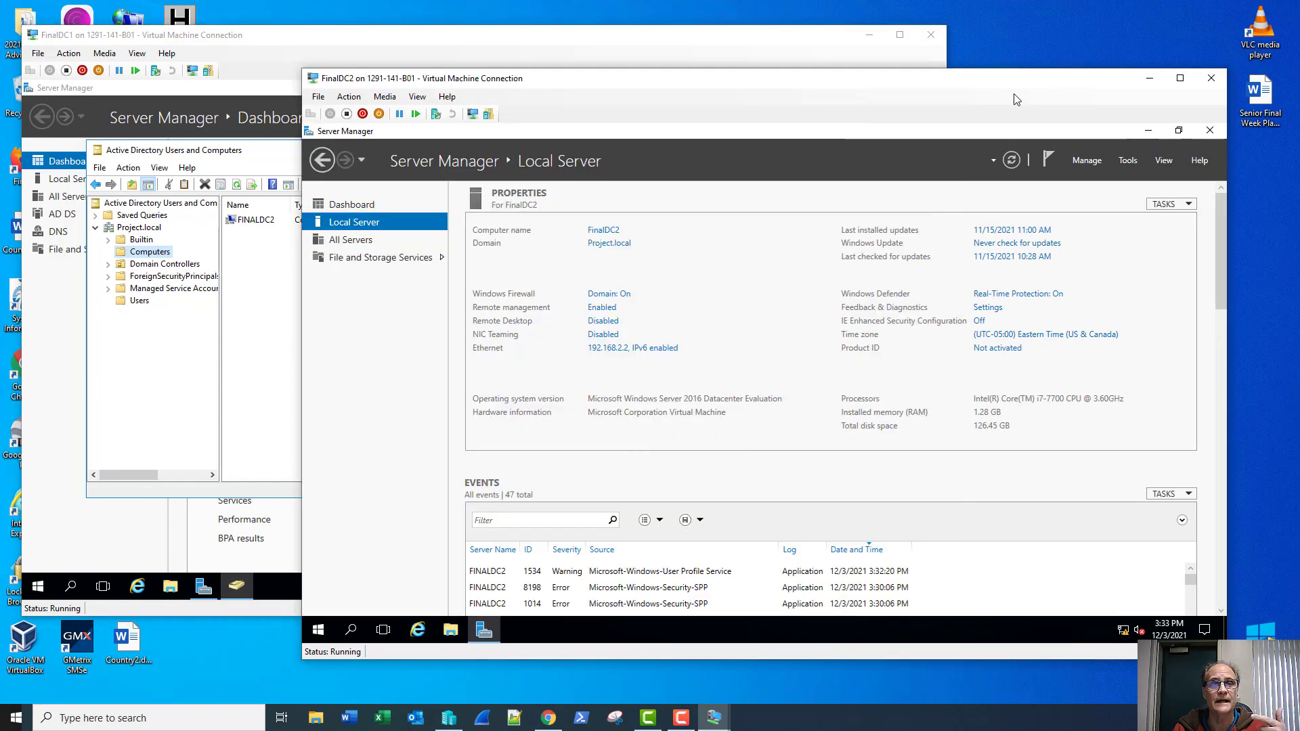
left_click(1082, 159)
left_click(1082, 178)
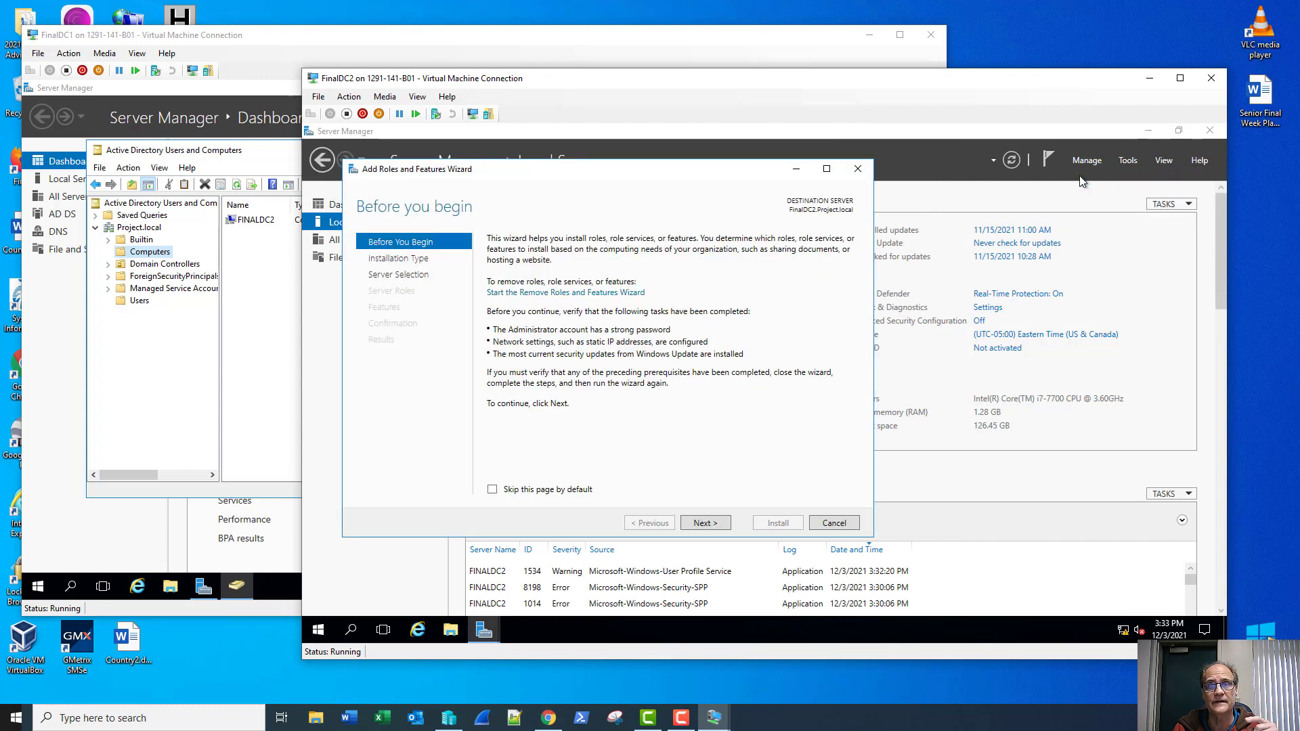
Step: Select the Active Directory Domain Services and DNS Server roles with their required management tools
left_click(708, 523)
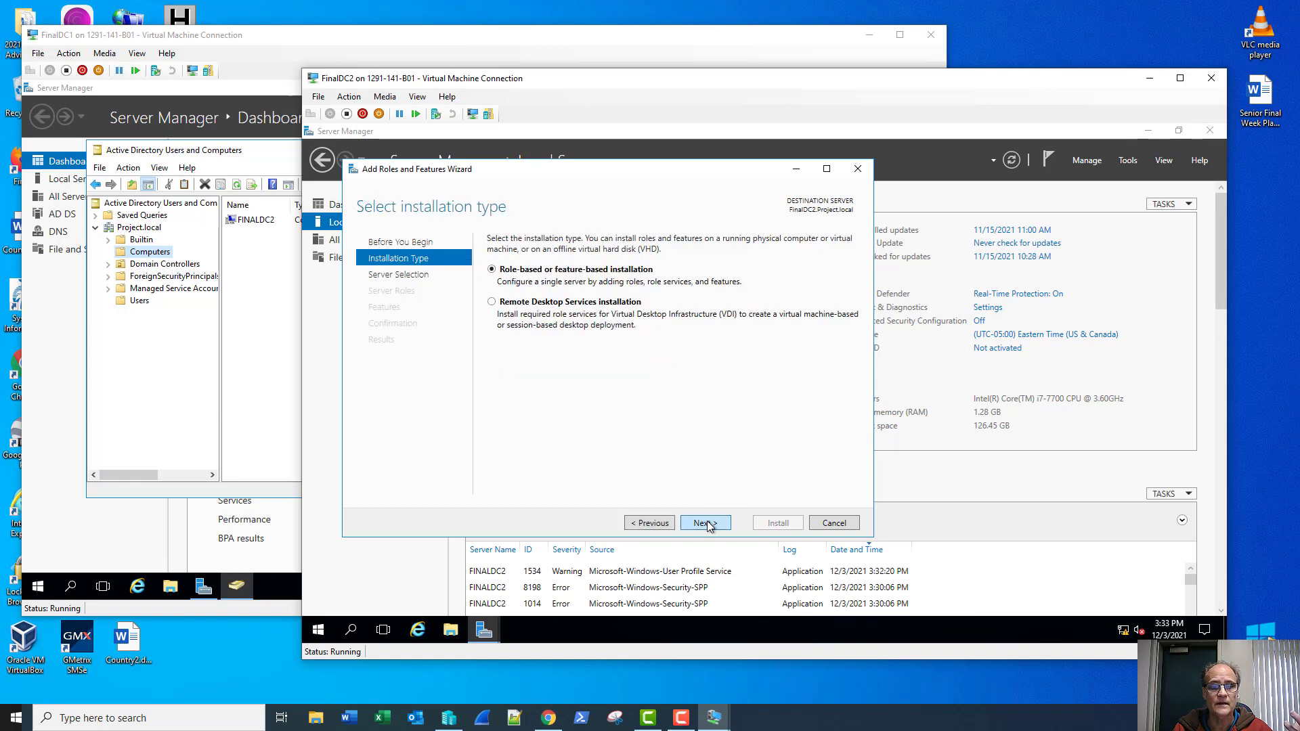
left_click(709, 523)
left_click(708, 522)
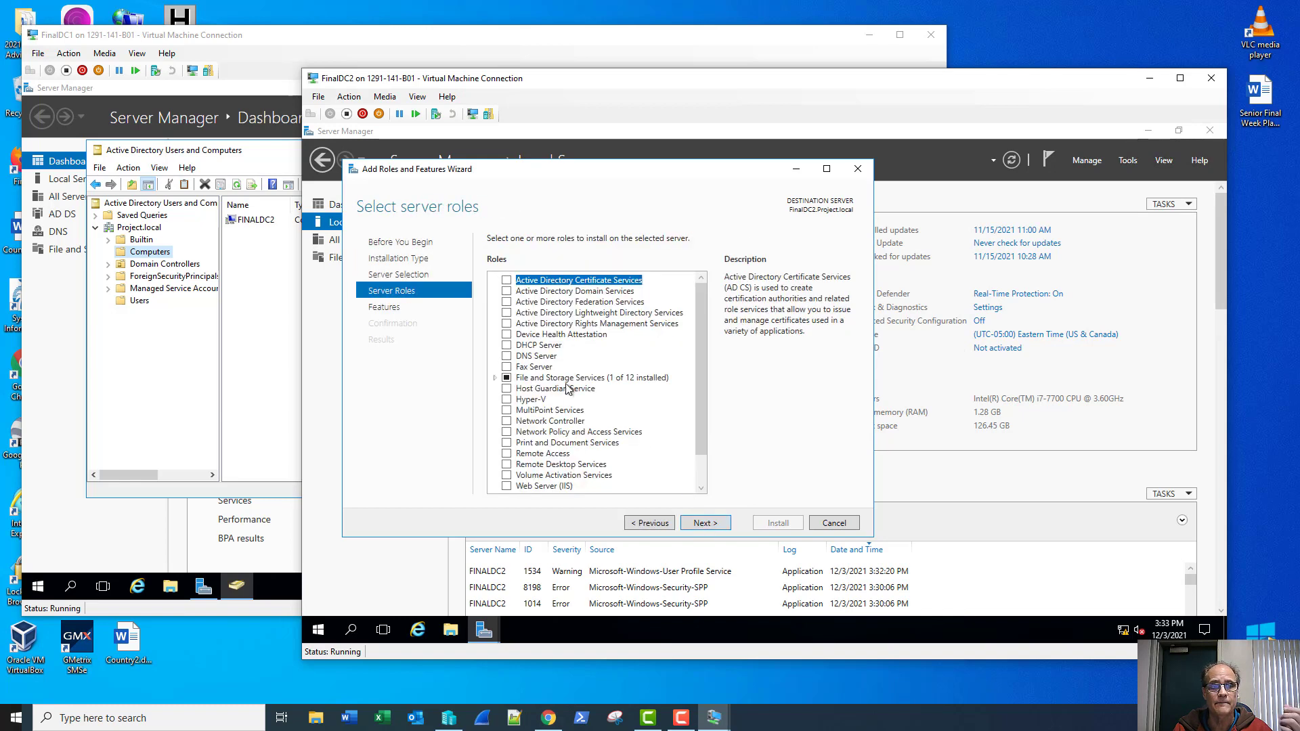
left_click(506, 291)
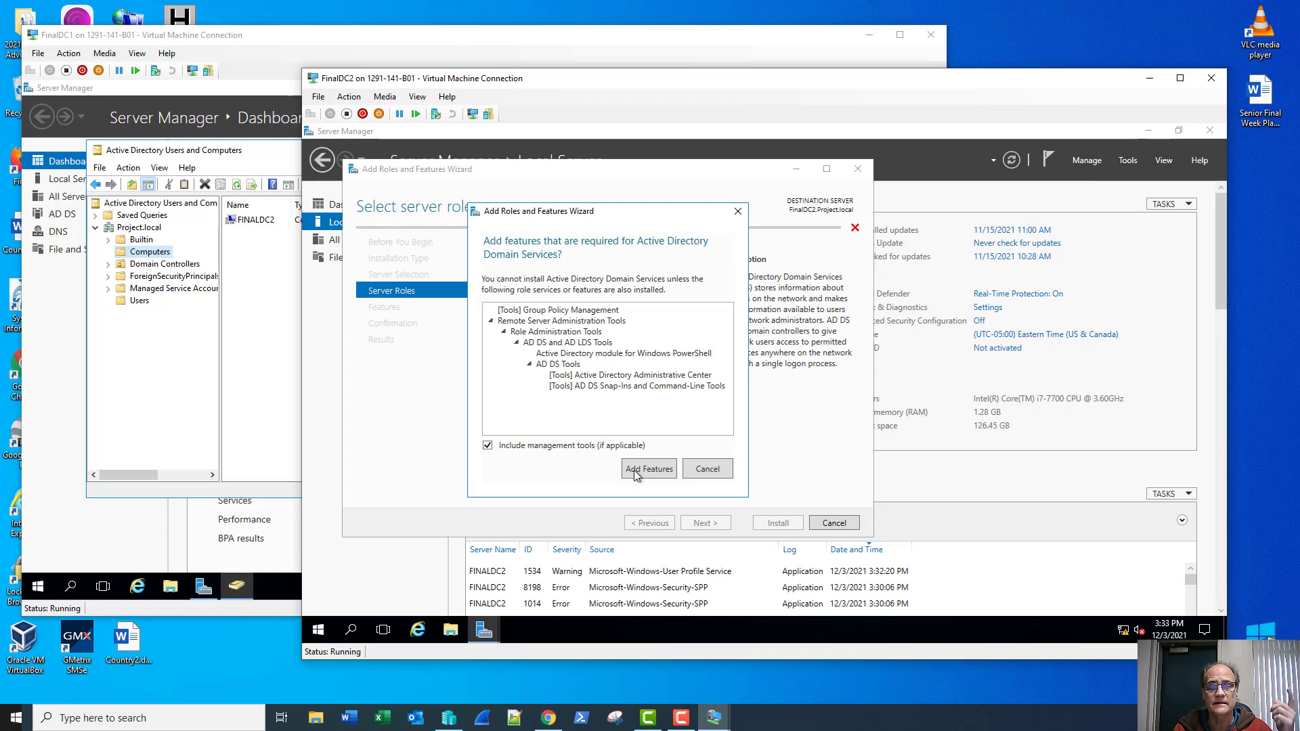
left_click(637, 470)
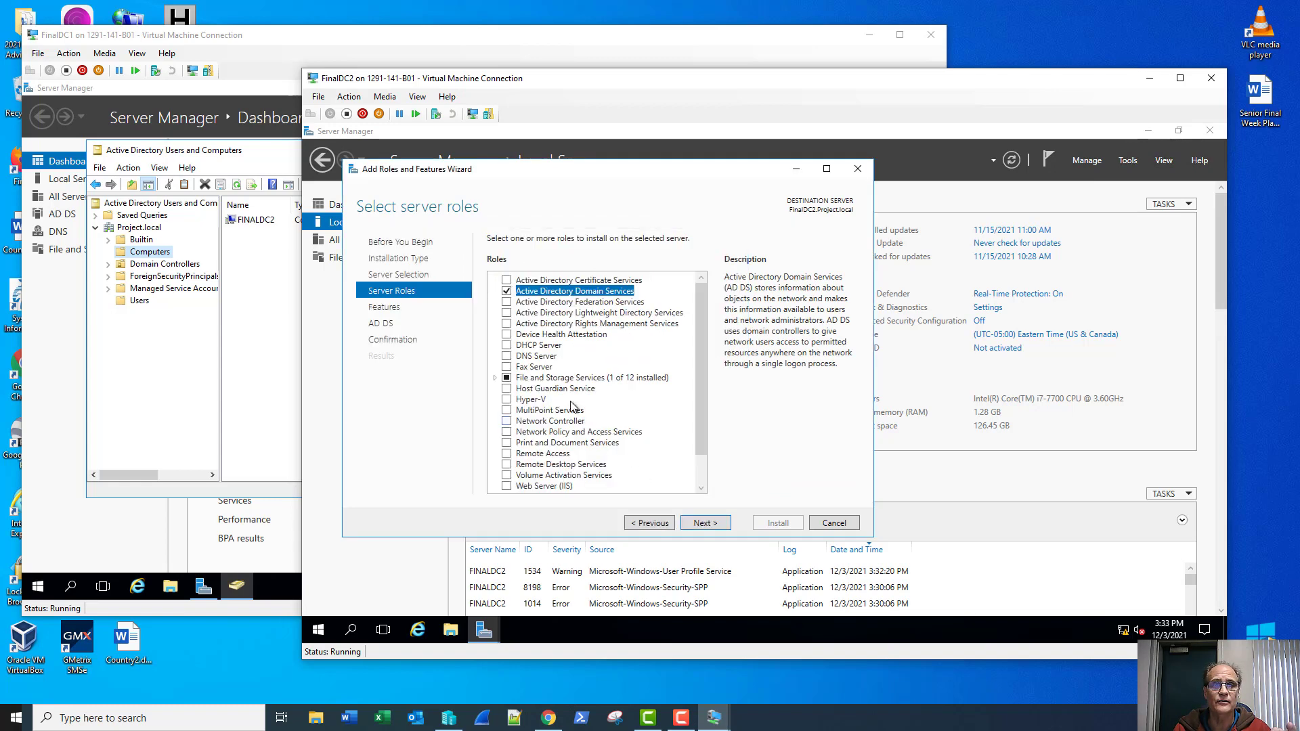
left_click(506, 355)
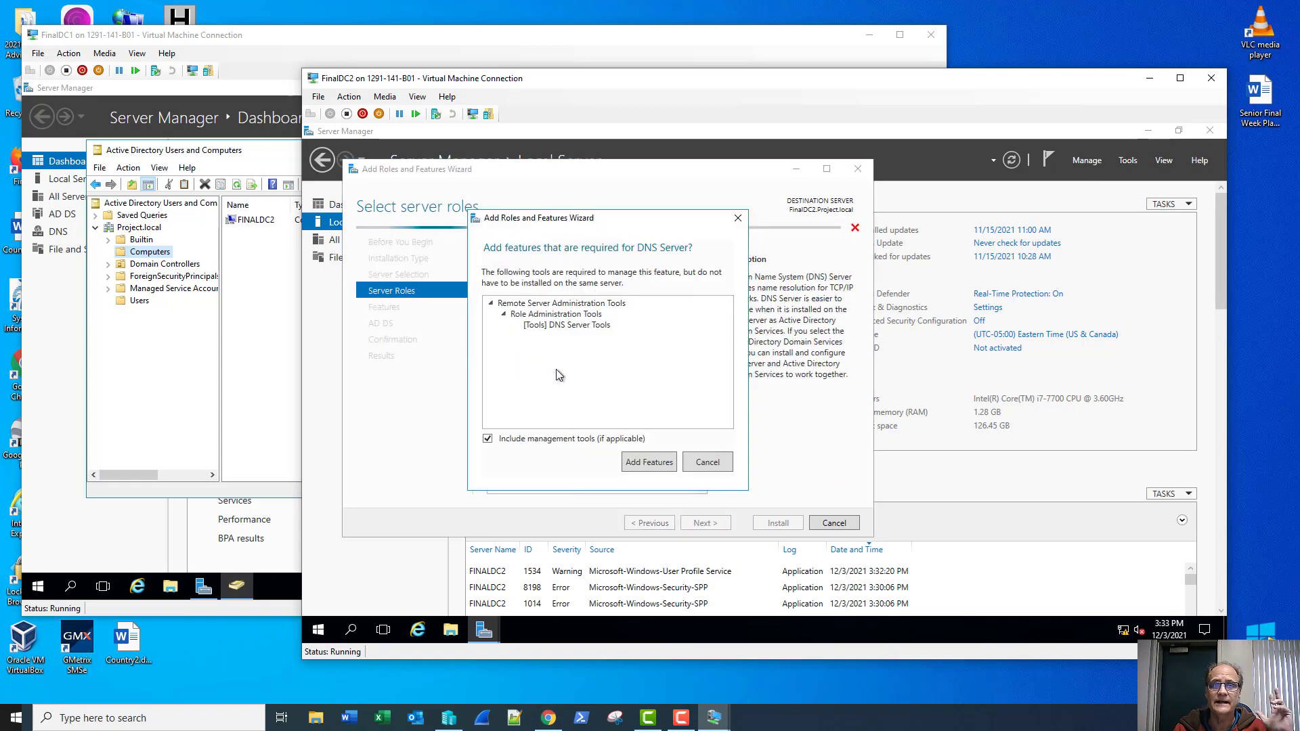
left_click(650, 463)
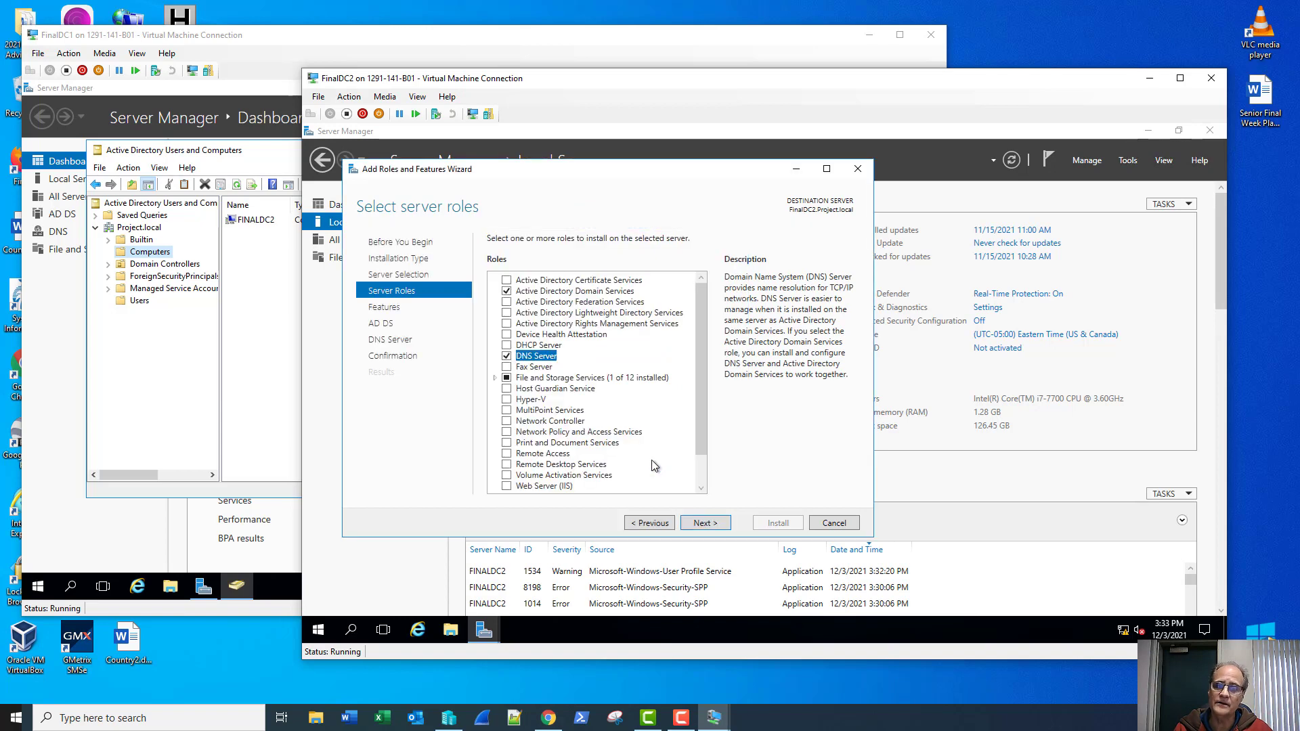
Step: Advance through features and AD DS pages to confirmation and install the roles
left_click(705, 523)
left_click(705, 524)
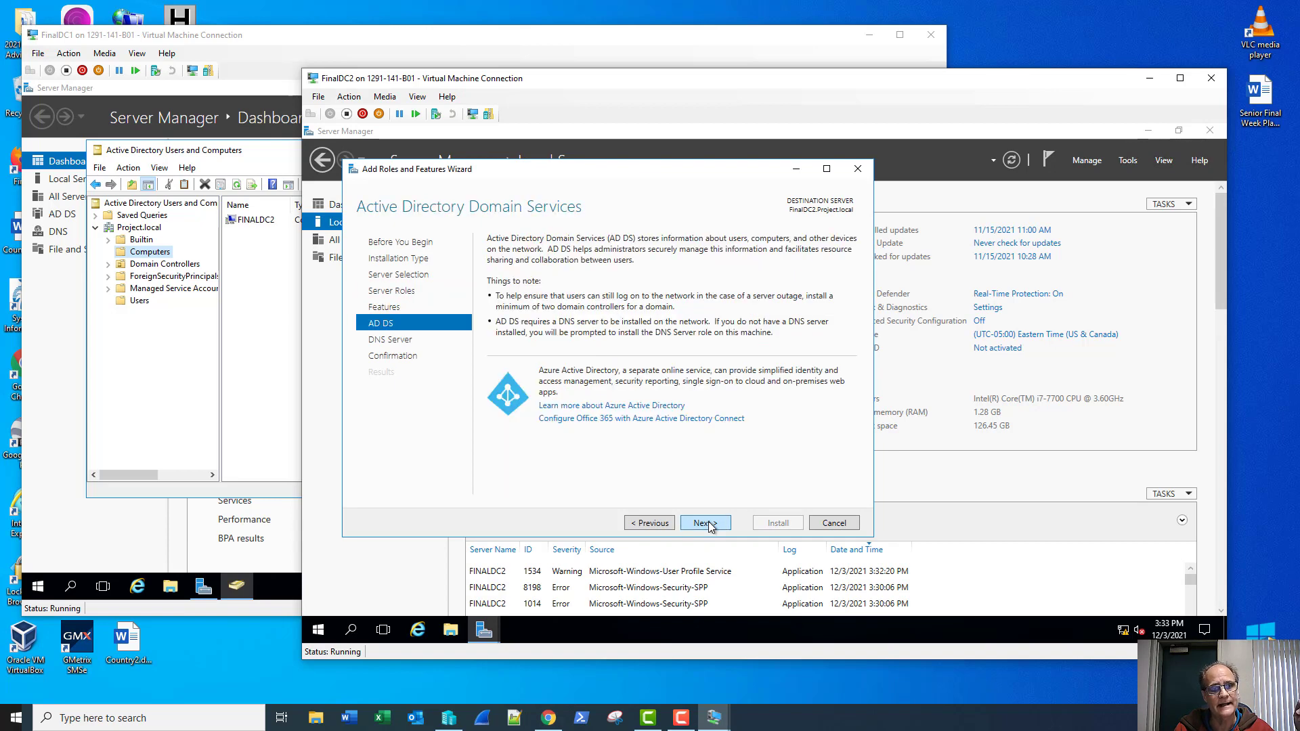
left_click(705, 524)
left_click(705, 523)
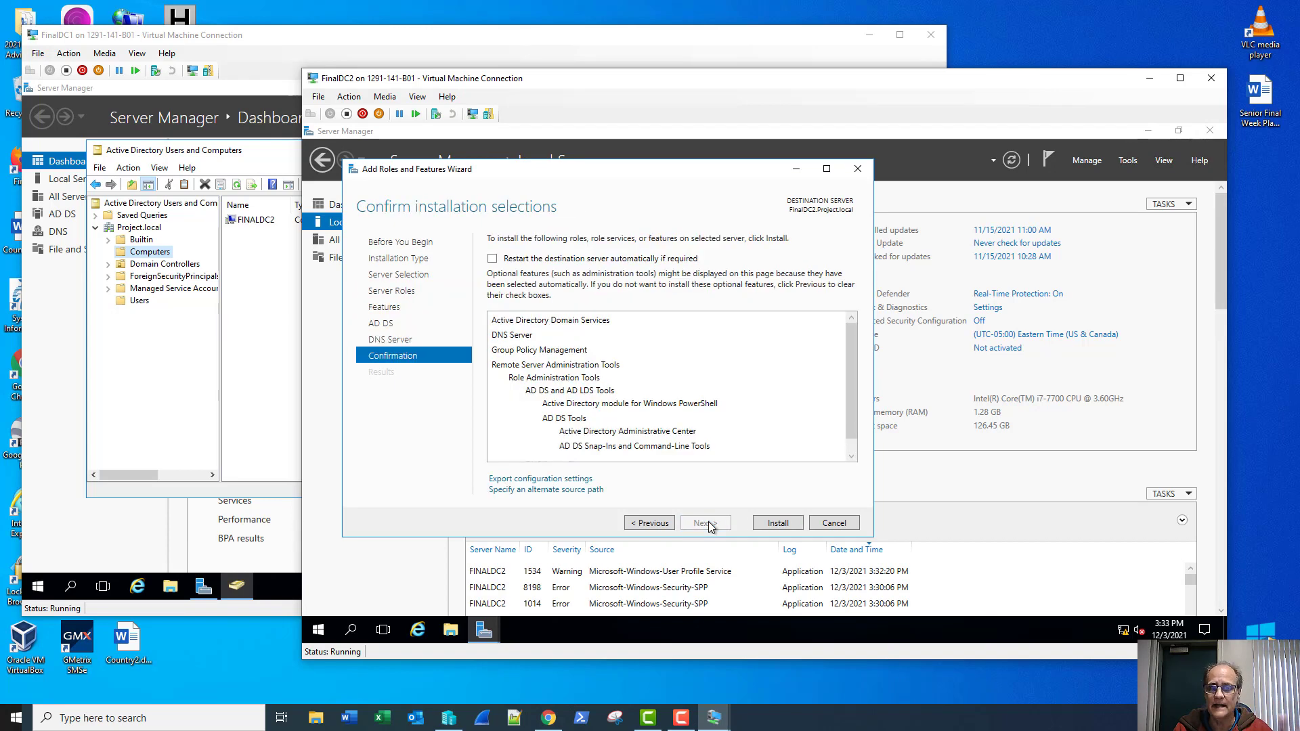
left_click(784, 526)
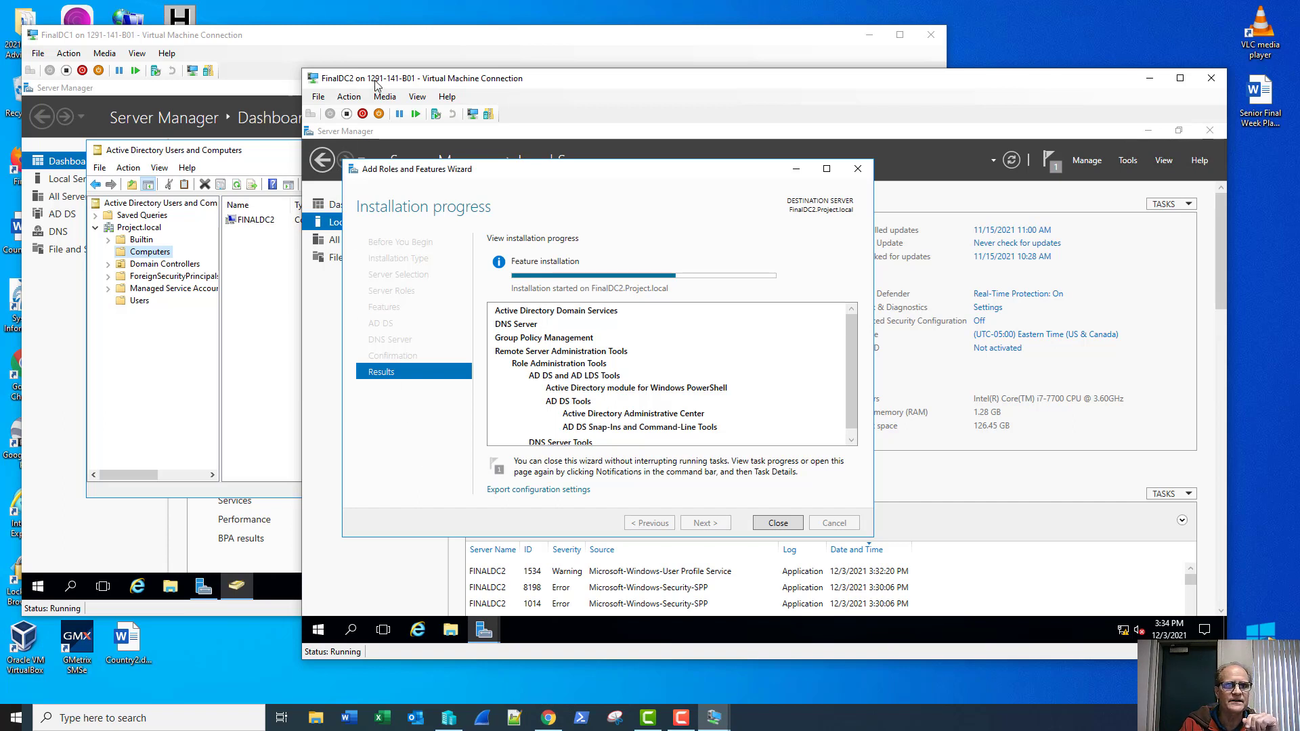
Step: Switch to FinalDC1's console while FinalDC2's role installation continues
left_click(337, 43)
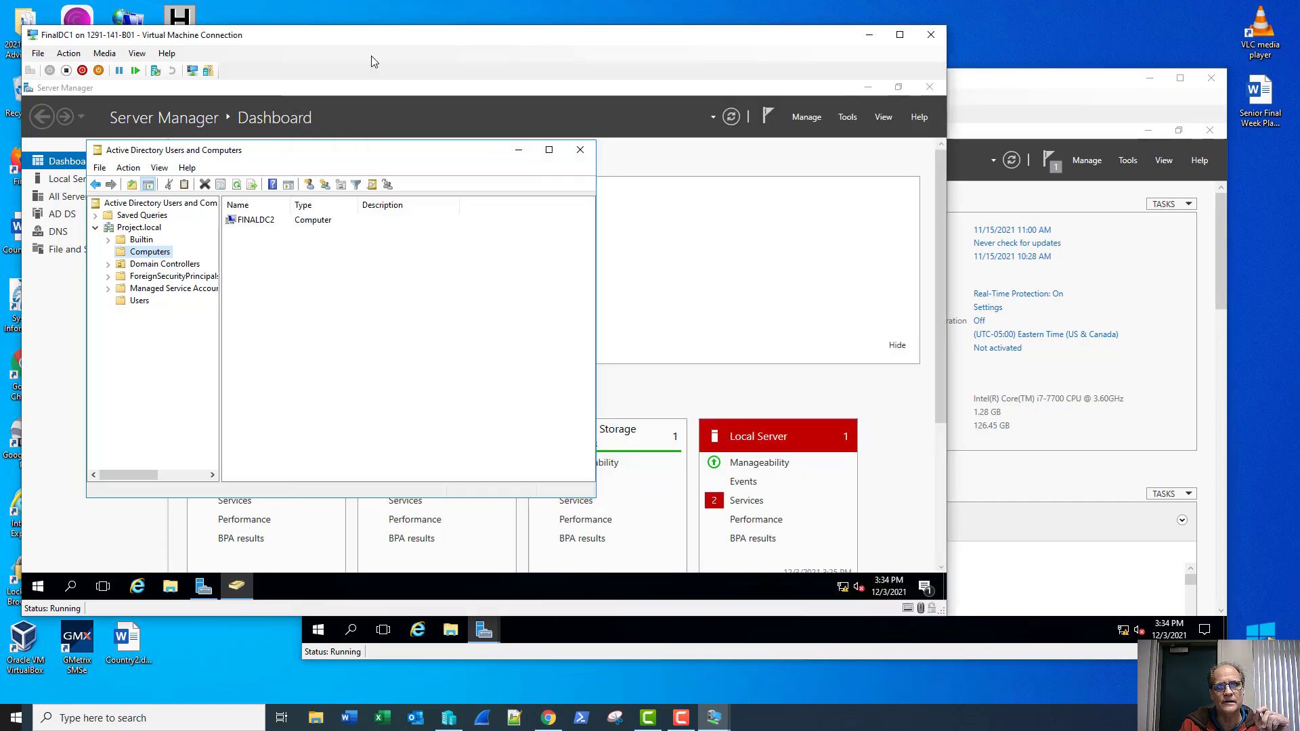
Step: Launch Active Directory Sites and Services from FinalDC1's Tools menu
left_click(845, 119)
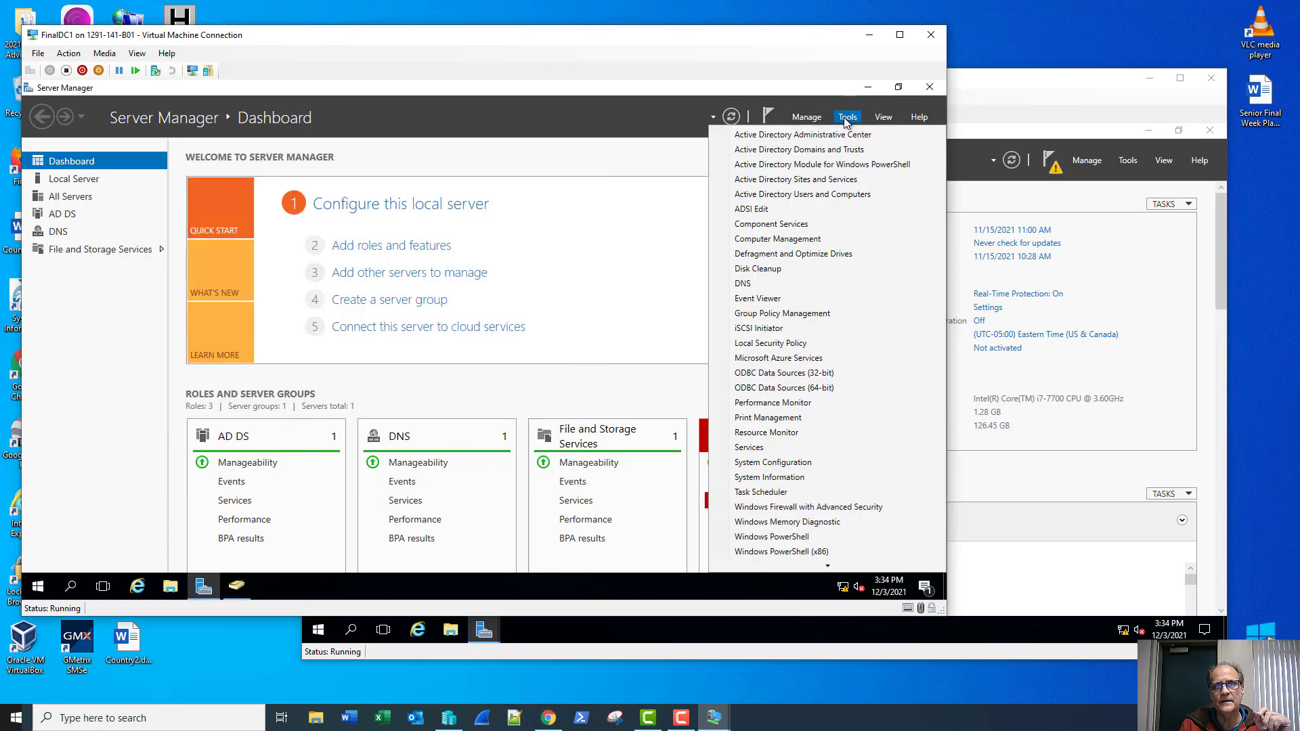
left_click(806, 179)
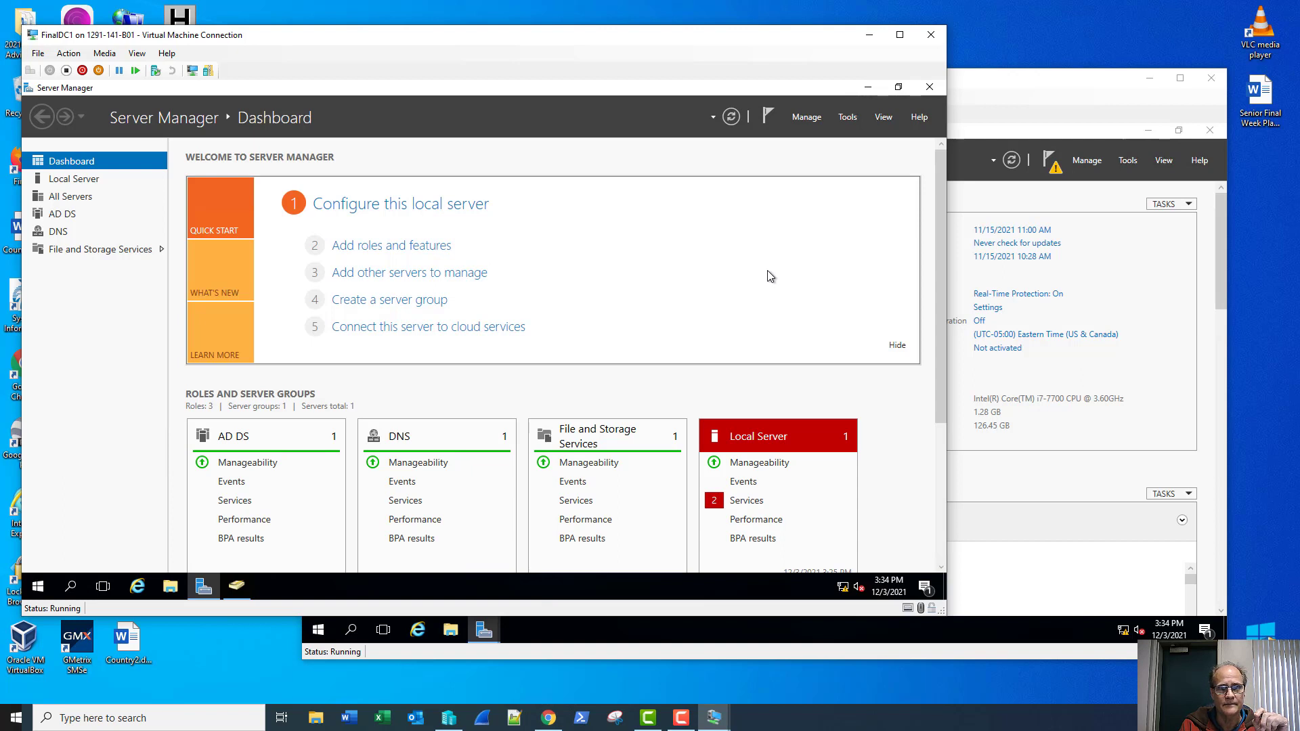
right_click(236, 589)
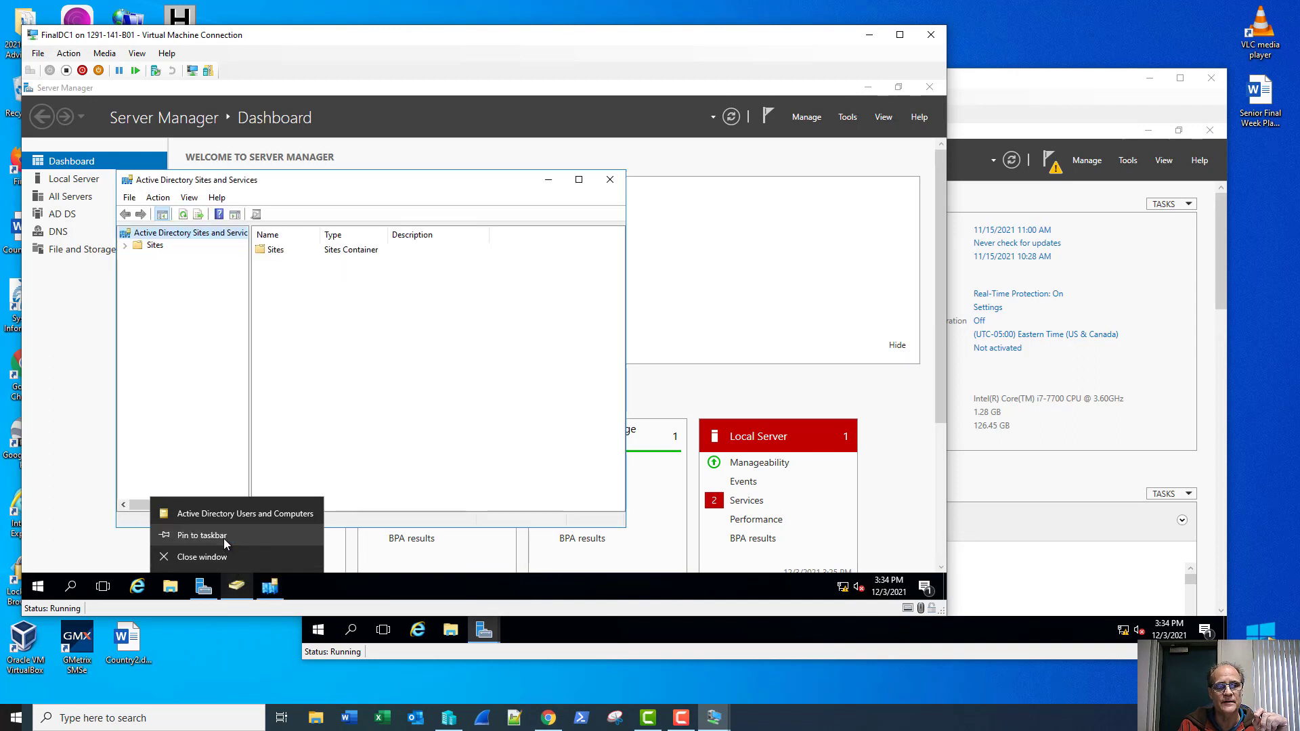
right_click(271, 588)
Step: Create subnet 192.168.1.0/24 assigned to Default-First-Site-Name
left_click(262, 536)
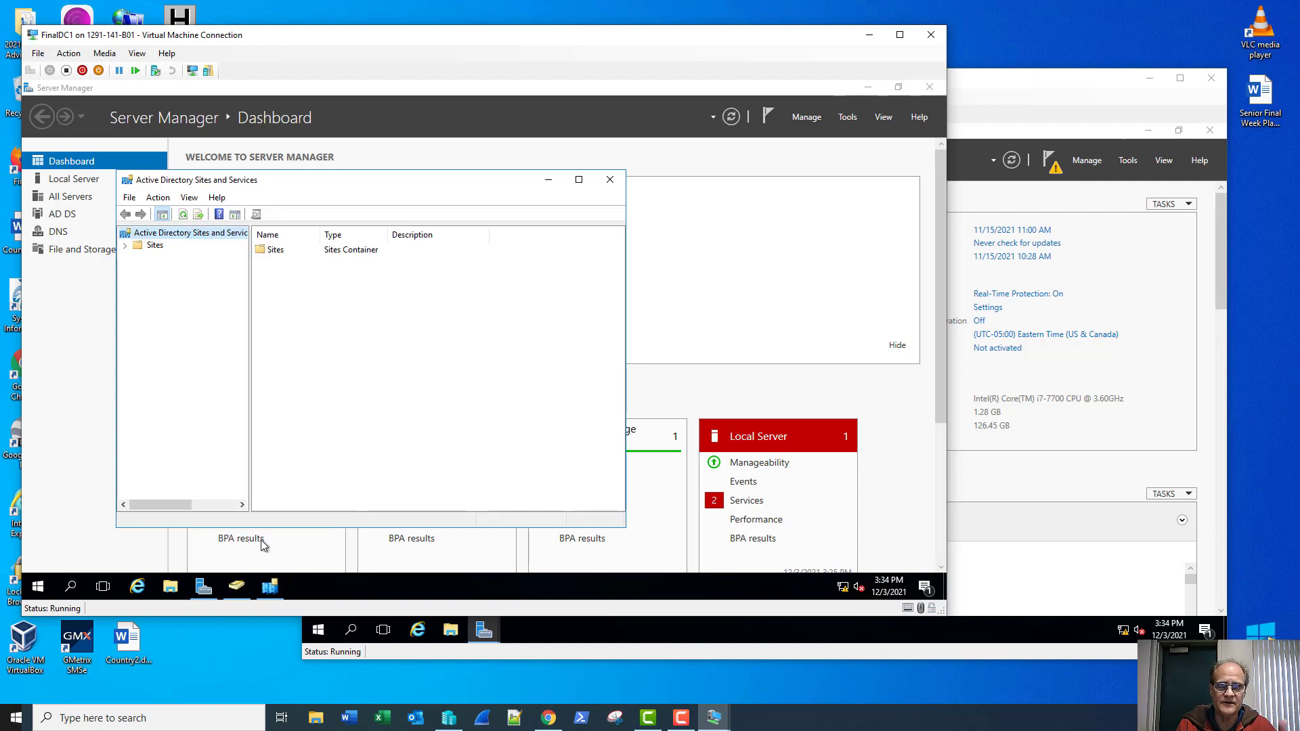
left_click(124, 247)
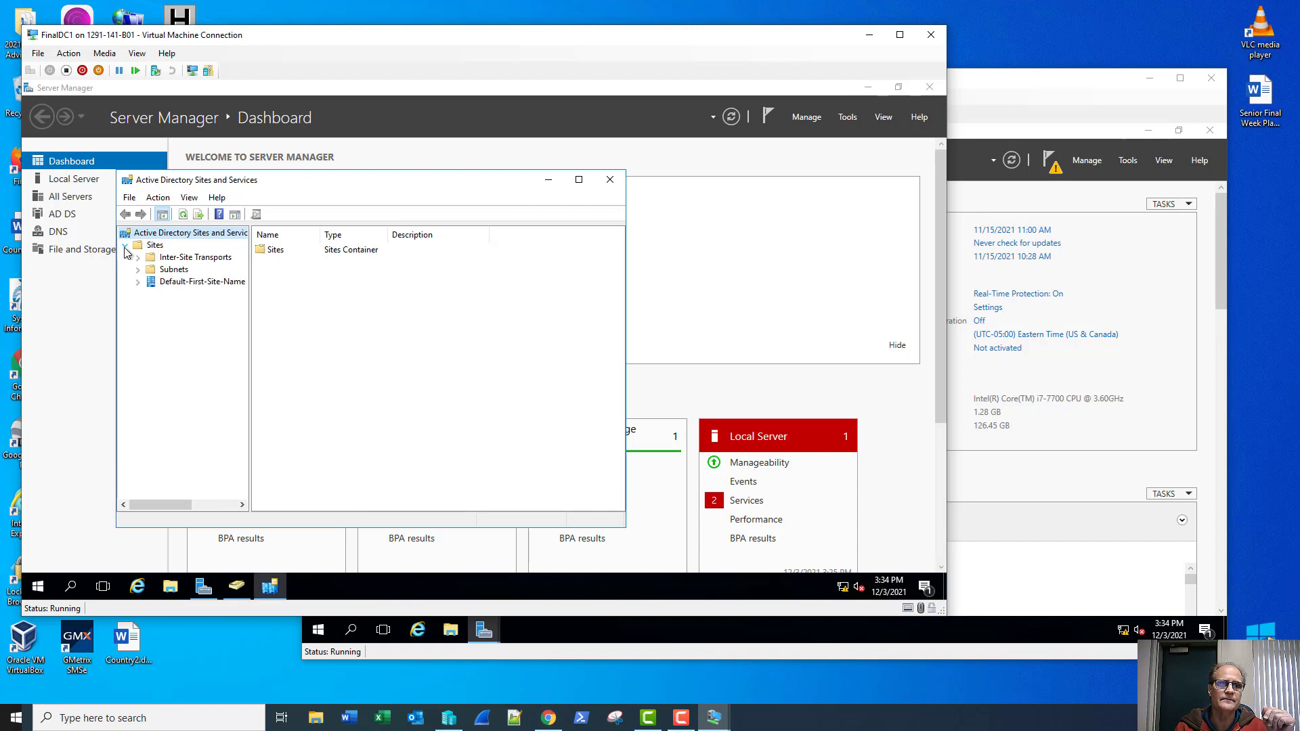
left_click(149, 271)
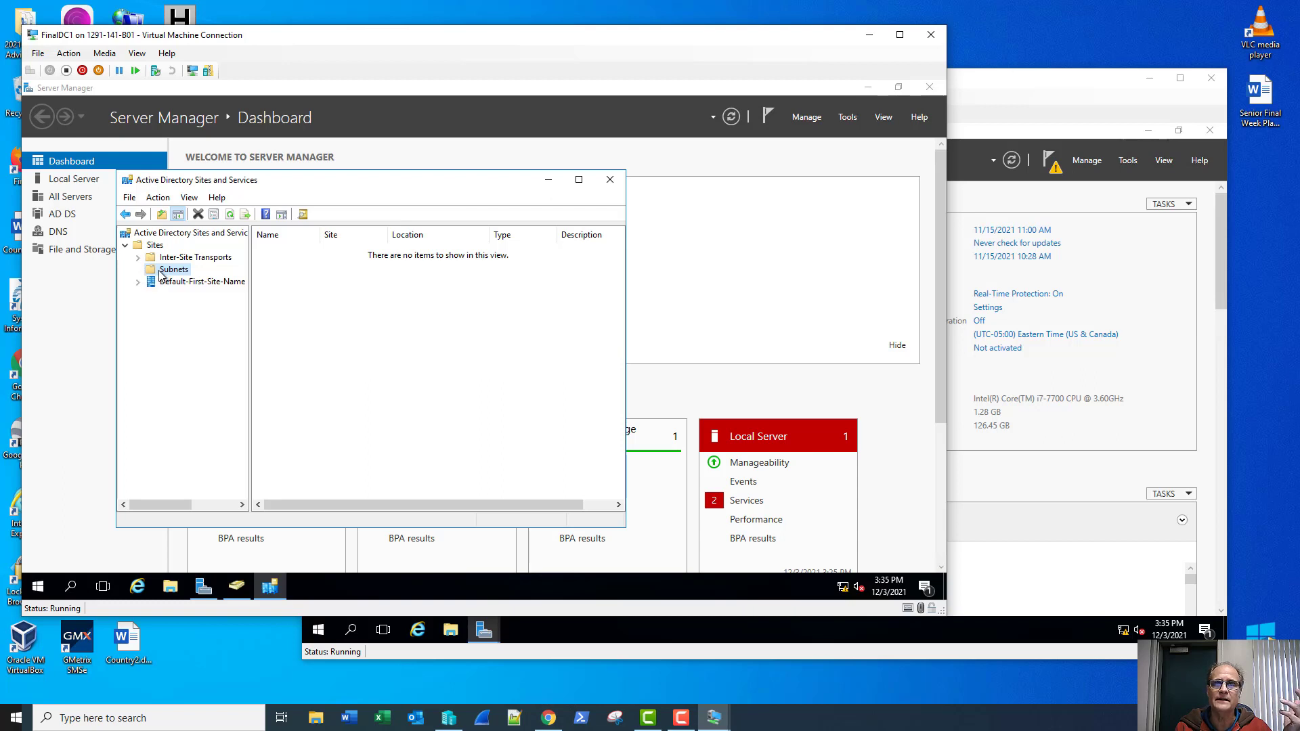
right_click(161, 274)
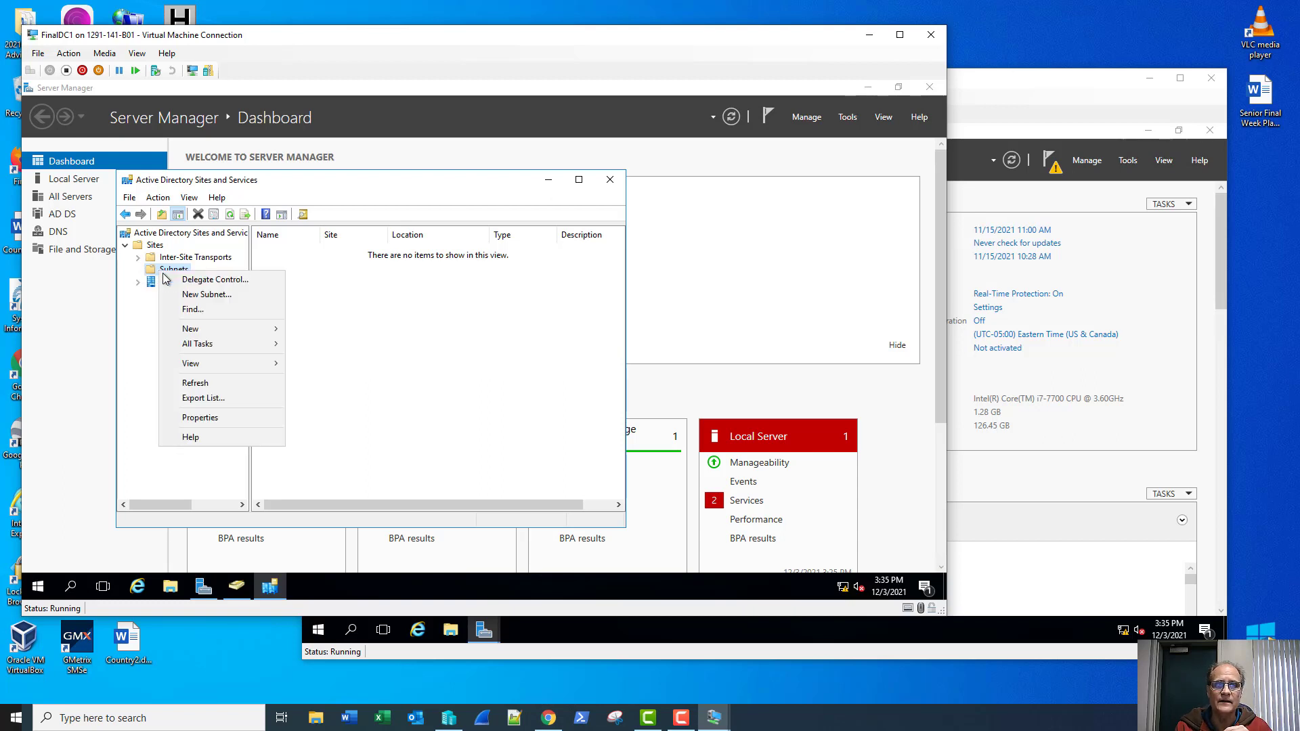
left_click(174, 296)
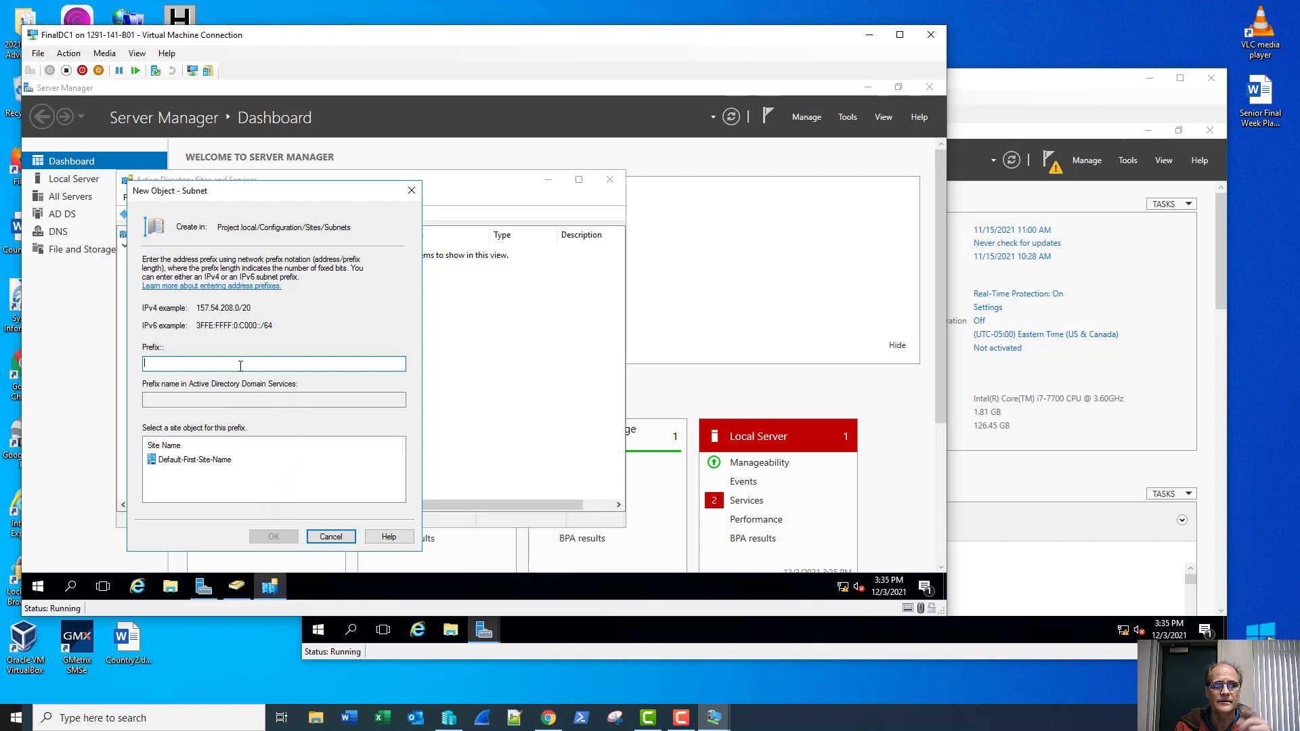
type("19")
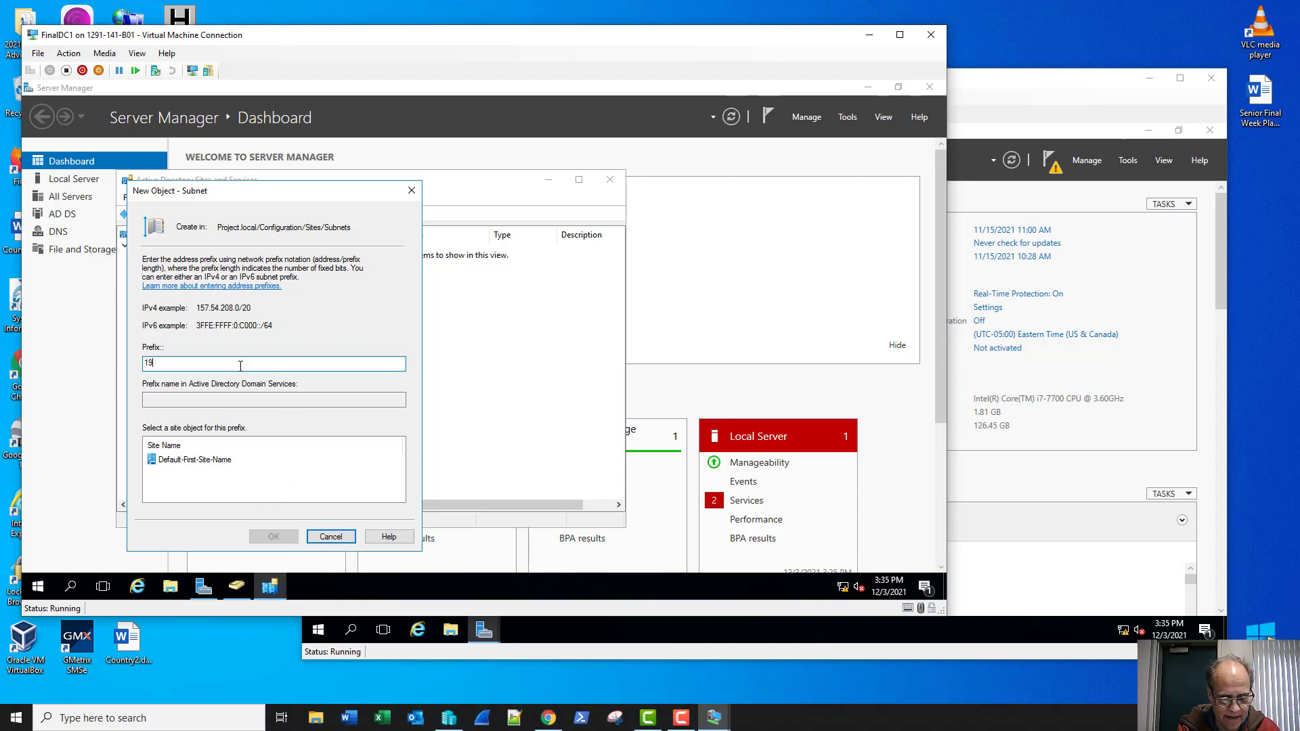
type("2.168.1")
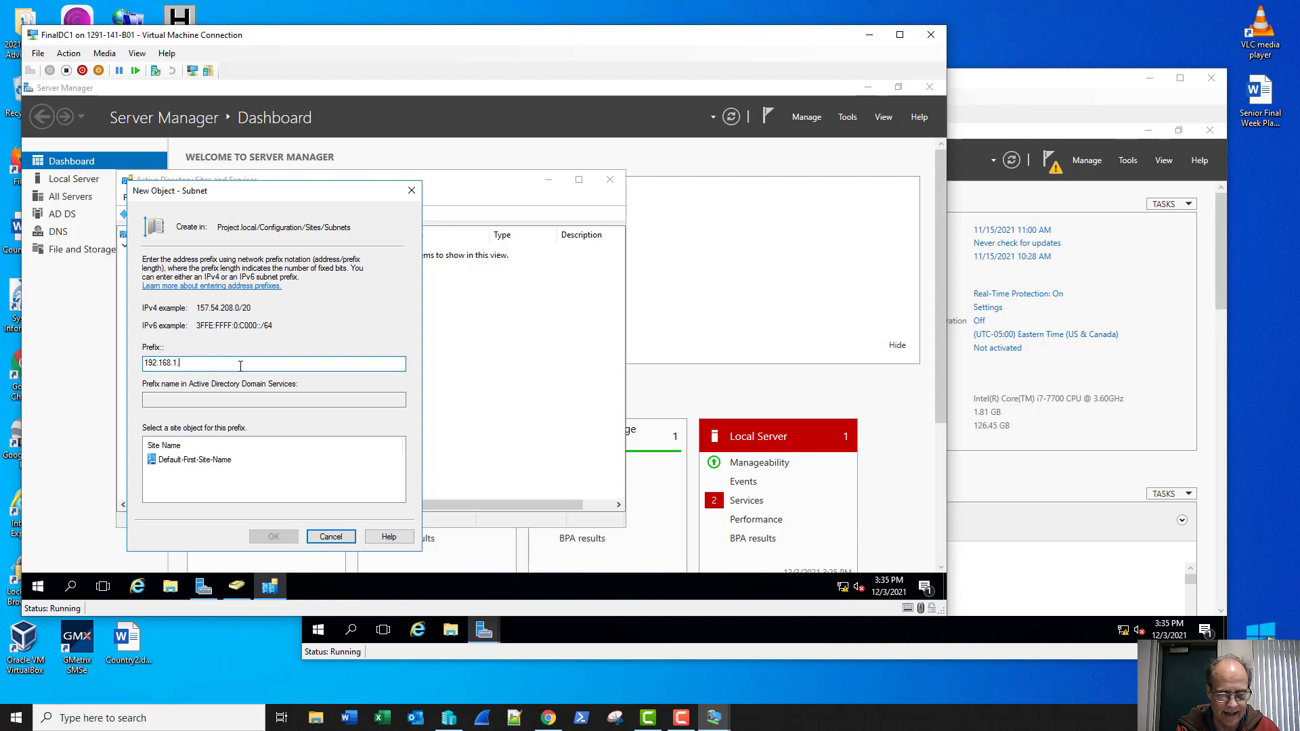
type(".0/24")
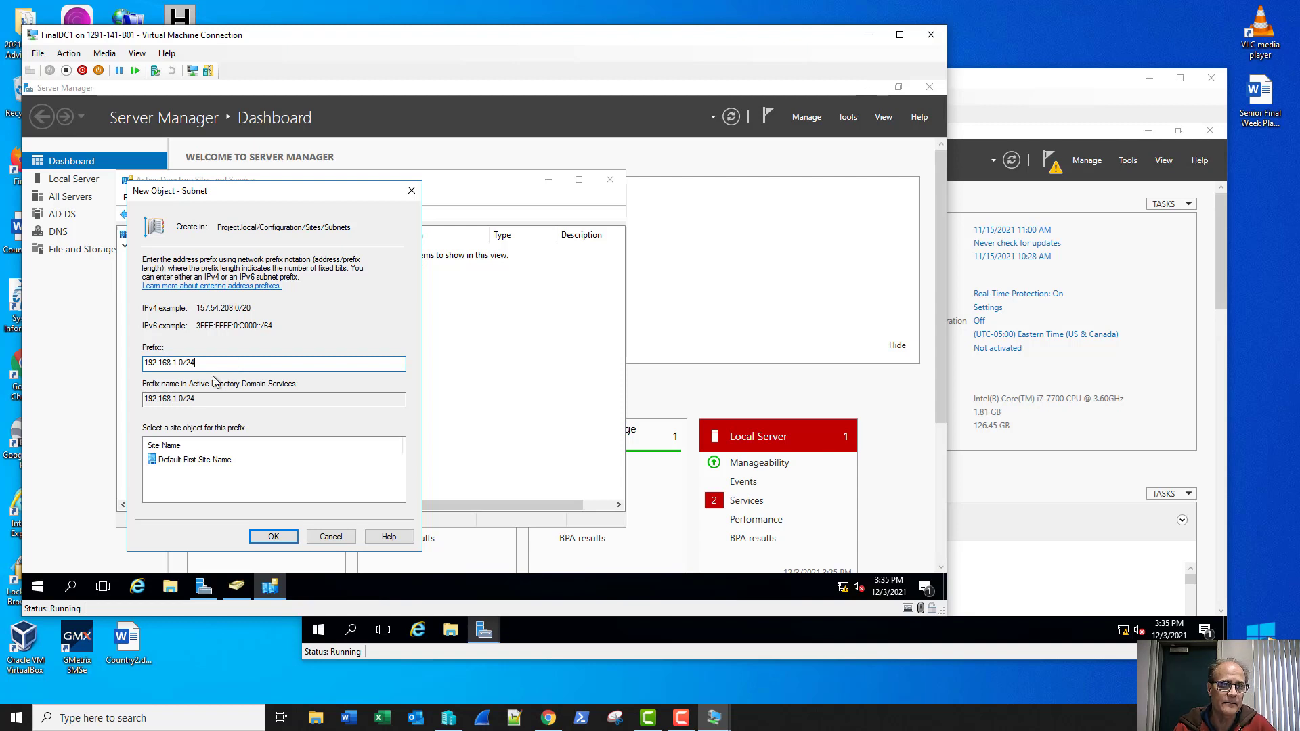
left_click(215, 460)
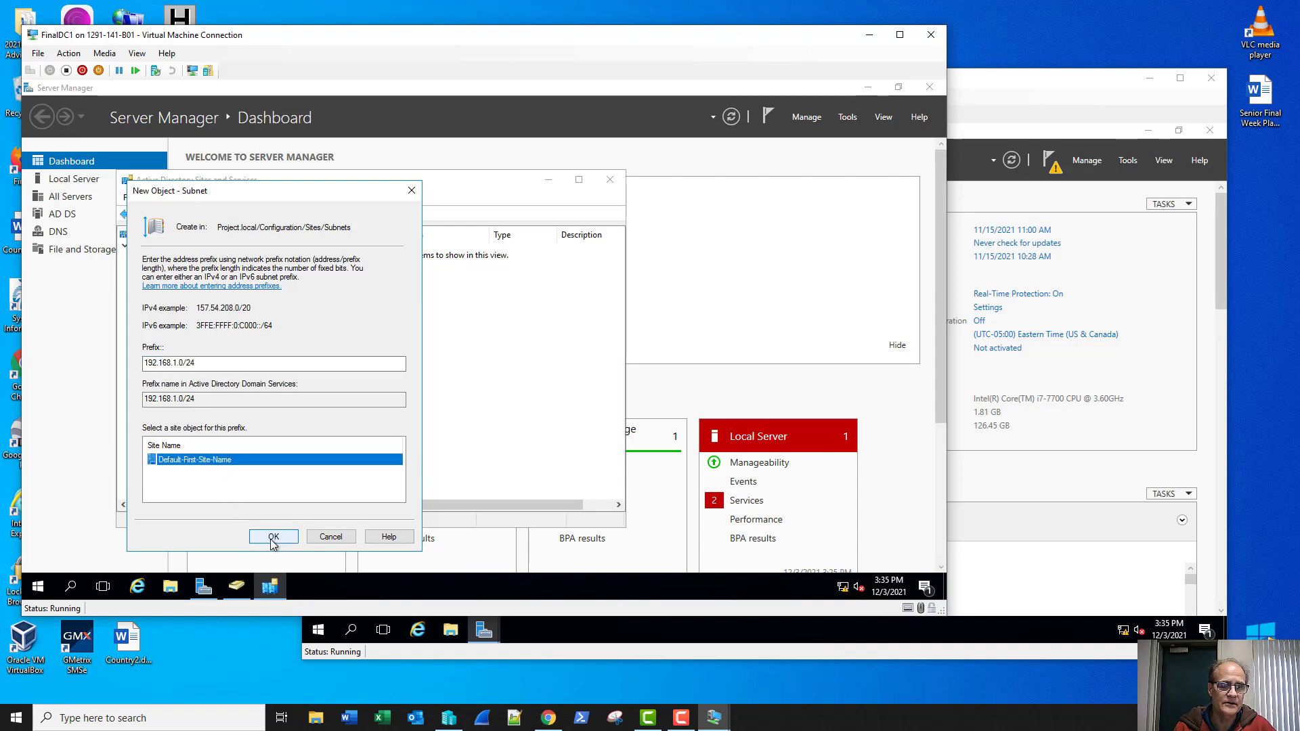
left_click(273, 537)
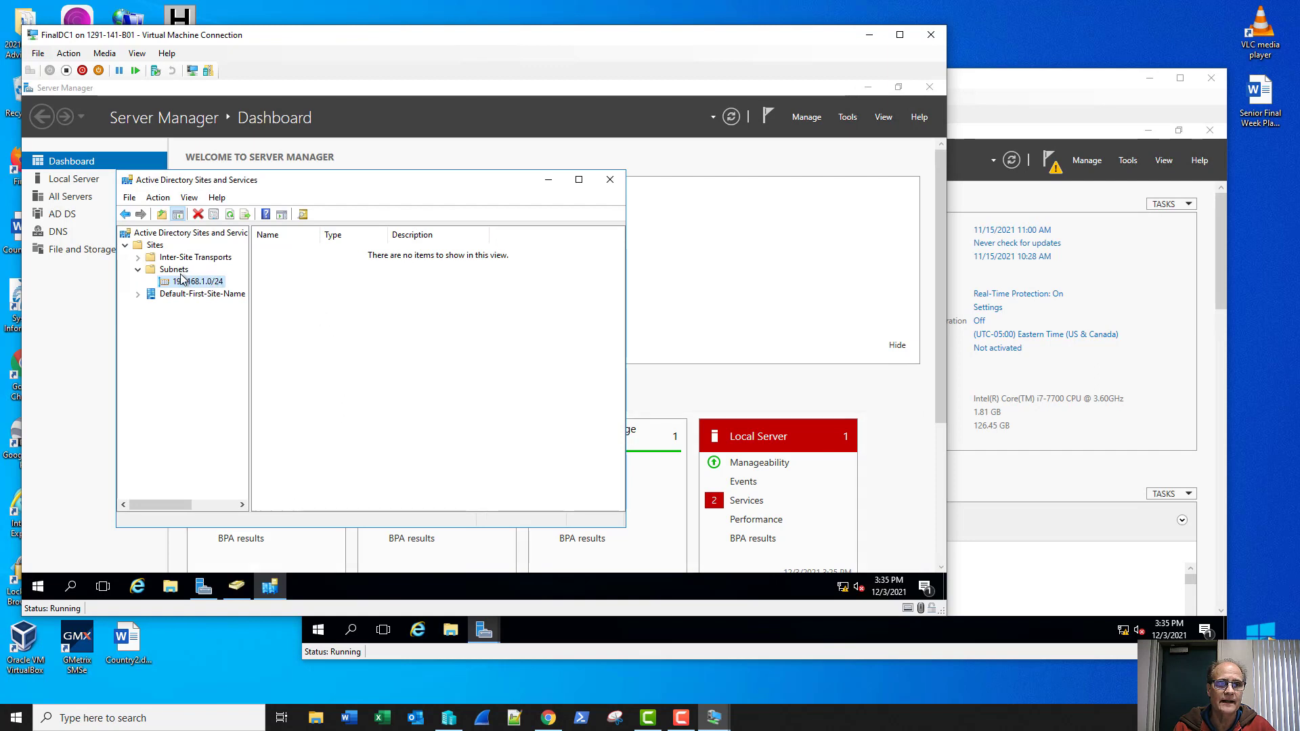
Step: Create subnet 192.168.2.0/24 assigned to Default-First-Site-Name
right_click(181, 272)
left_click(203, 298)
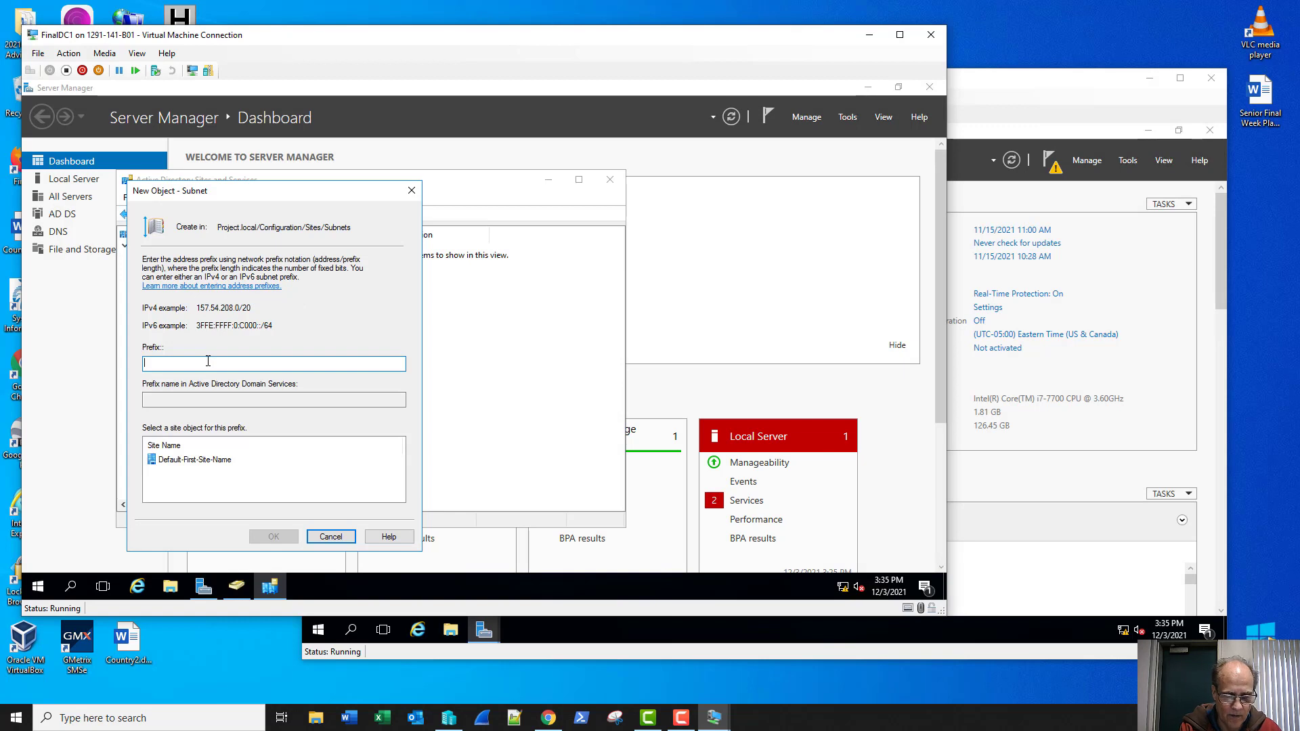
type("192.1")
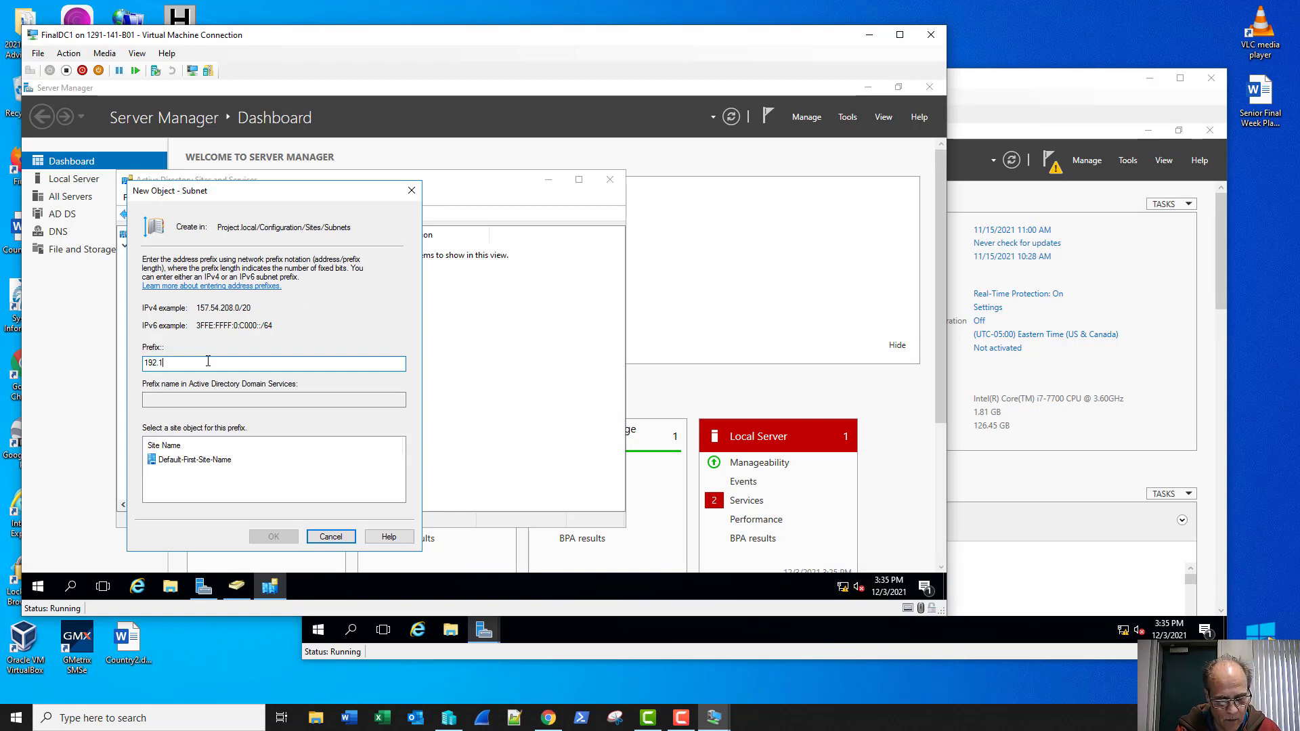
type("68.2.0")
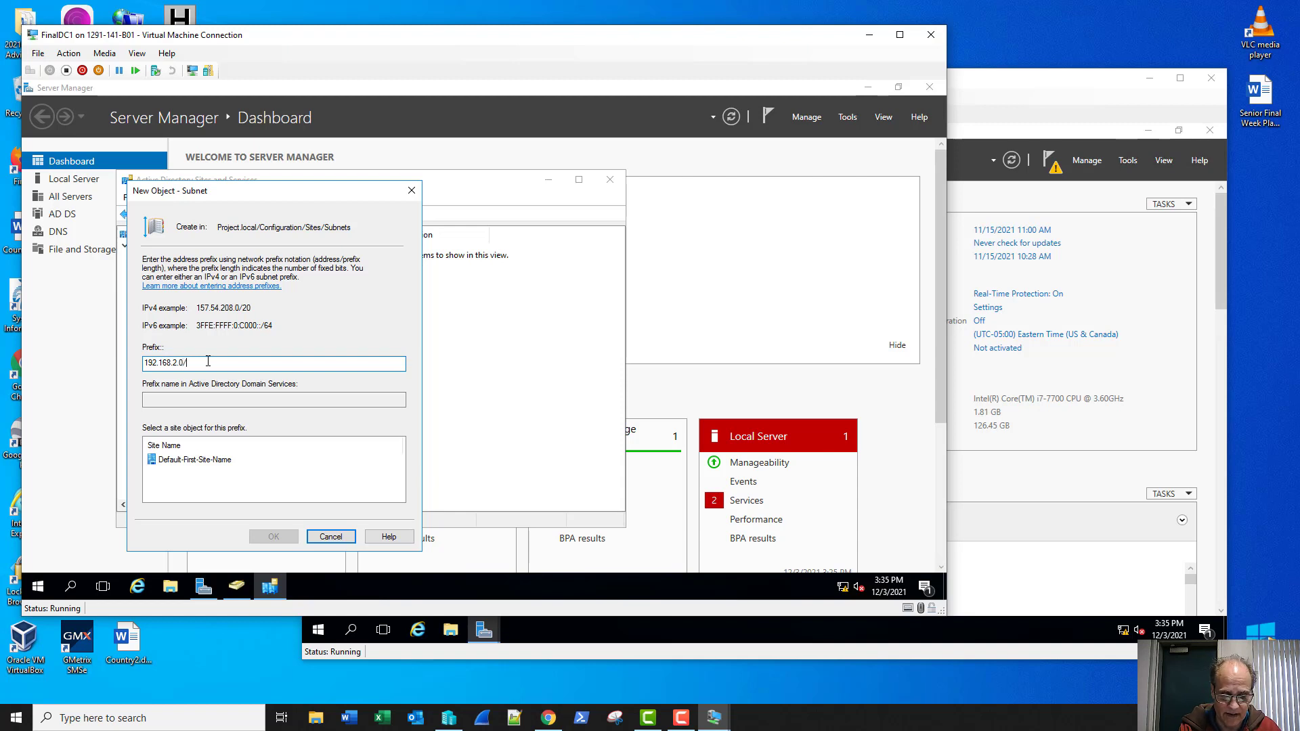
type("/24")
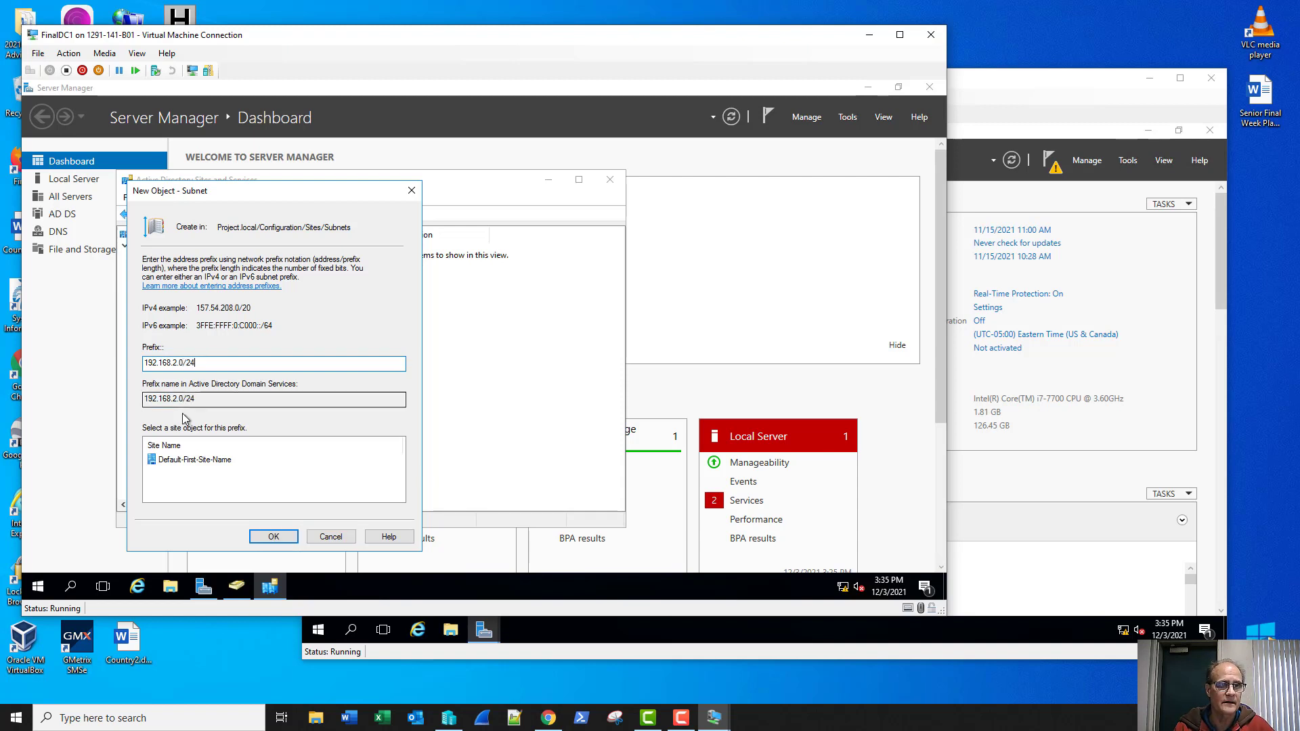
left_click(187, 461)
left_click(273, 536)
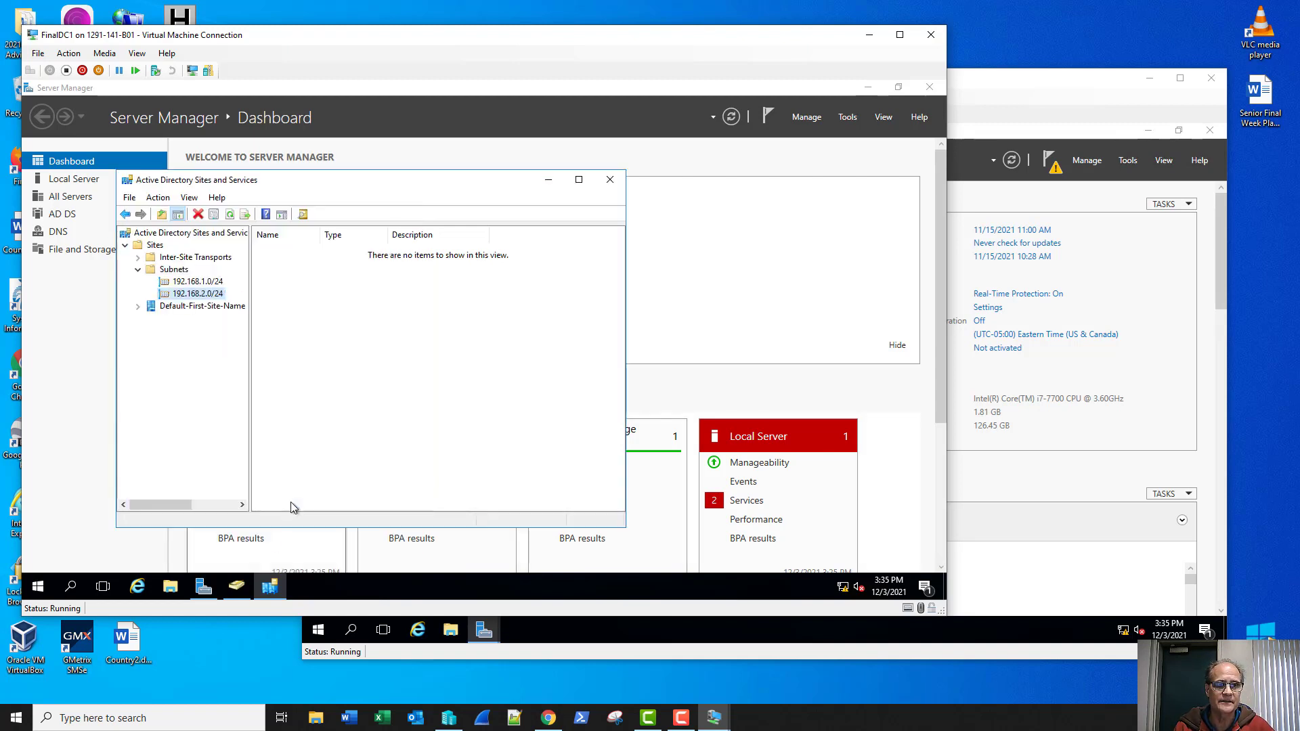
Step: Expand Default-First-Site-Name's Servers to reveal FINALDC1, then return to FinalDC2
left_click(138, 306)
left_click(151, 318)
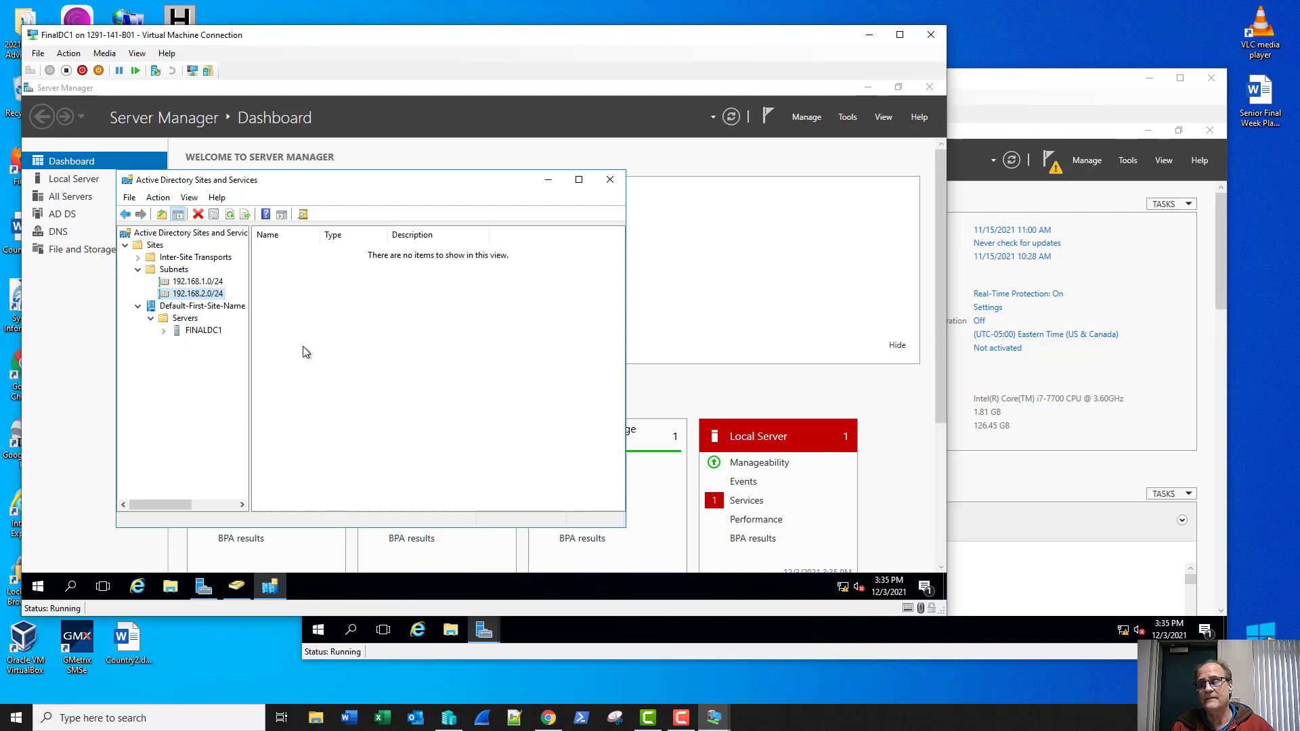
left_click(975, 85)
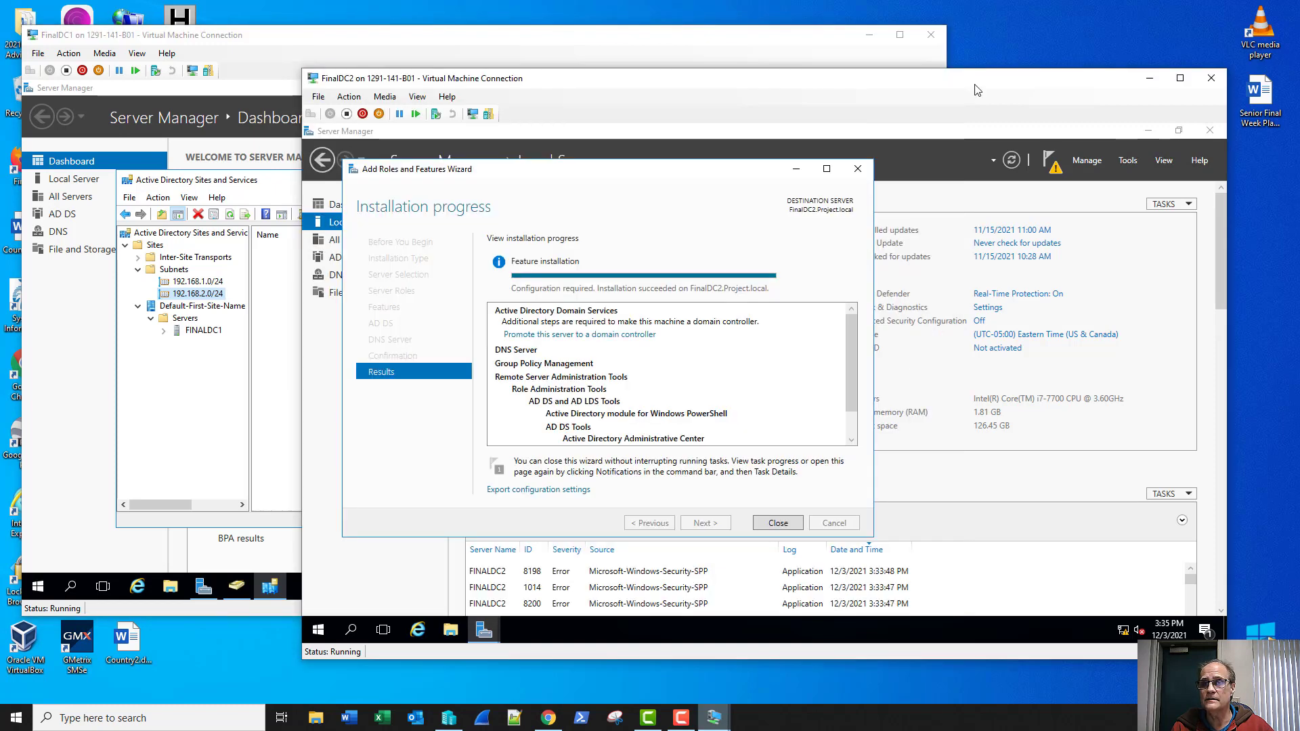
Step: Start promoting FinalDC2 to a domain controller from the installation results
left_click(629, 337)
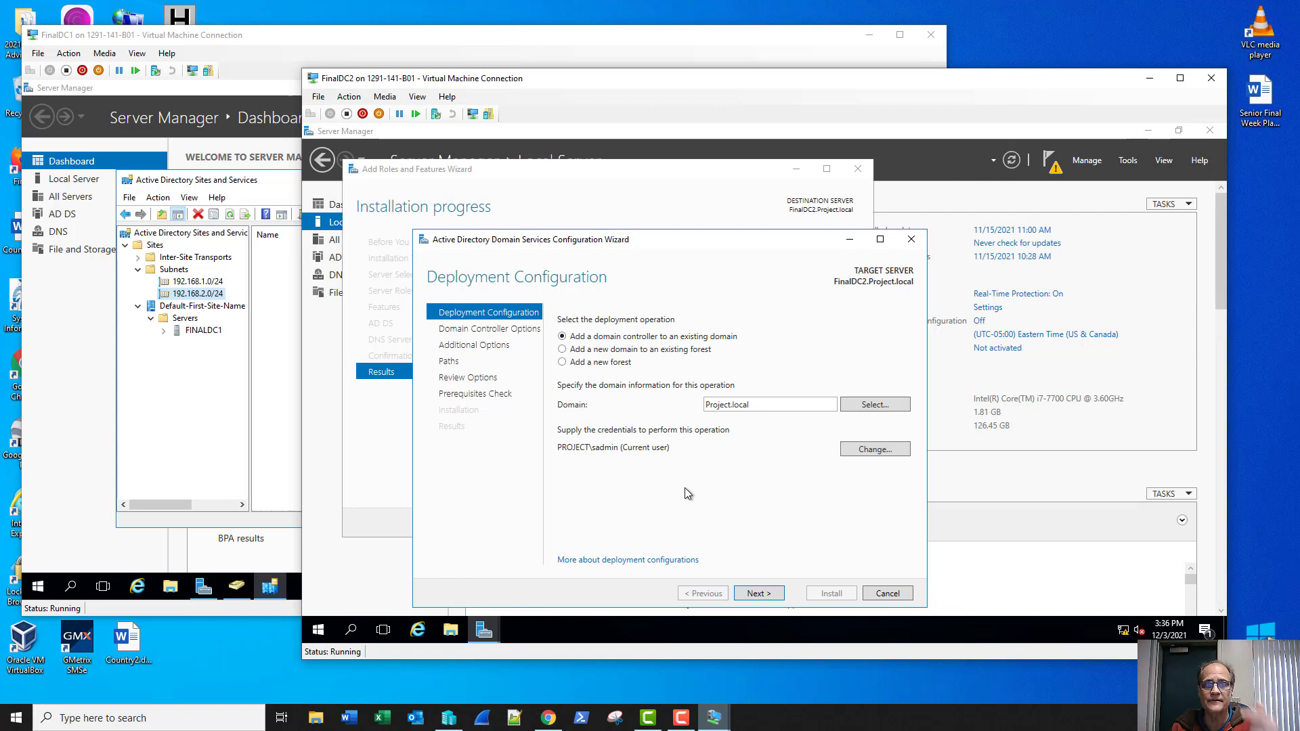
Step: Keep joining the existing Project.local domain and enter and confirm the DSRM password
left_click(758, 593)
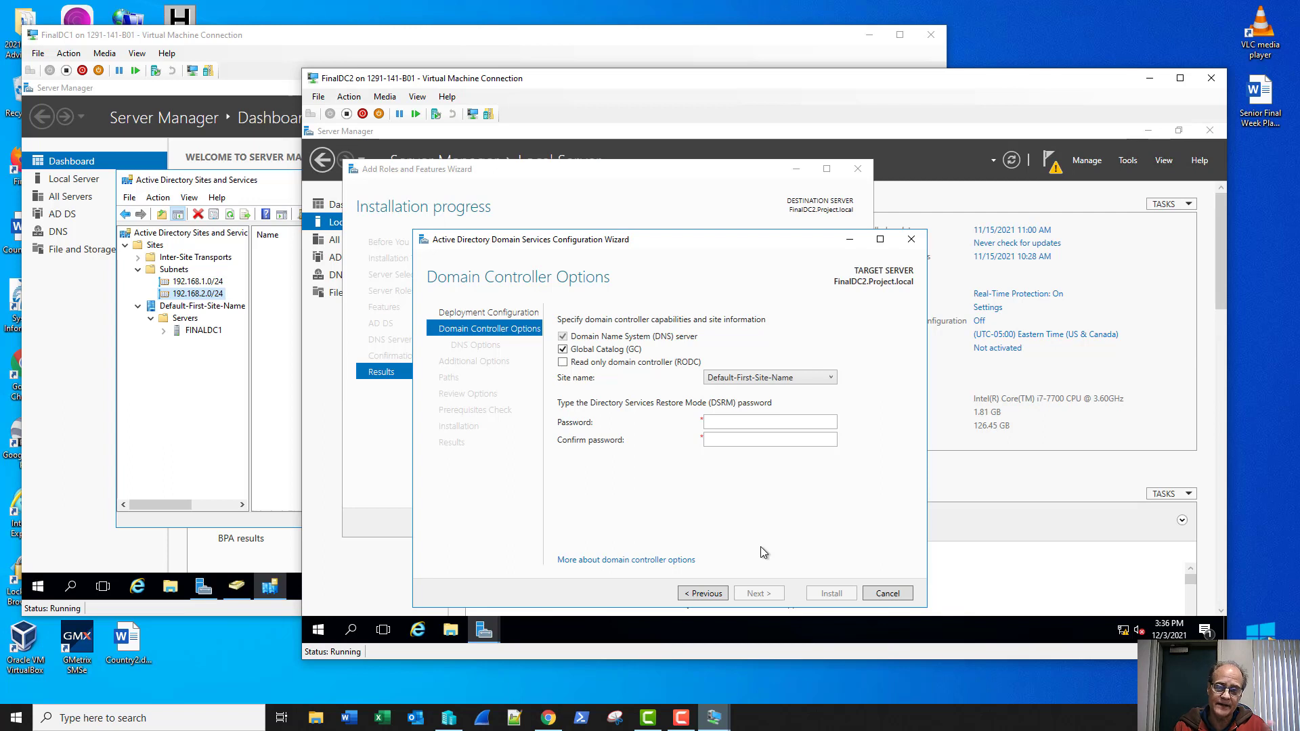
left_click(744, 426)
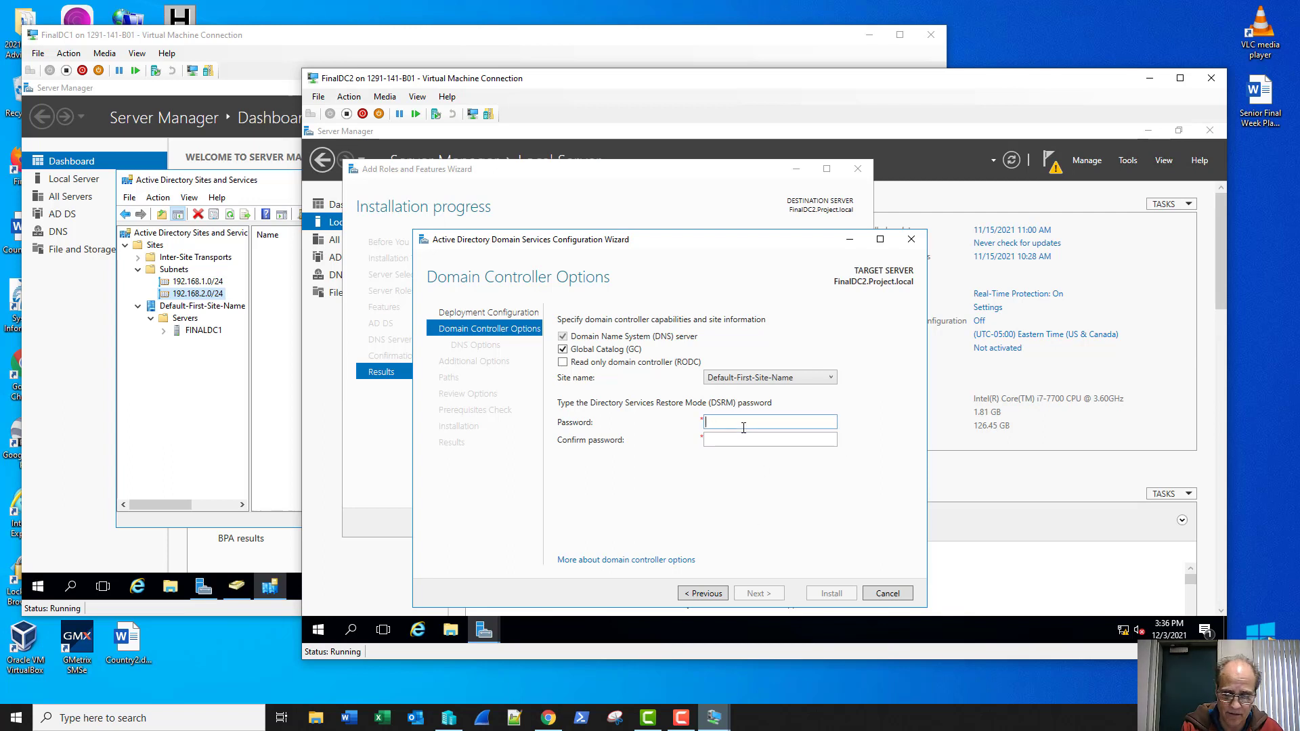
type("•••••••••")
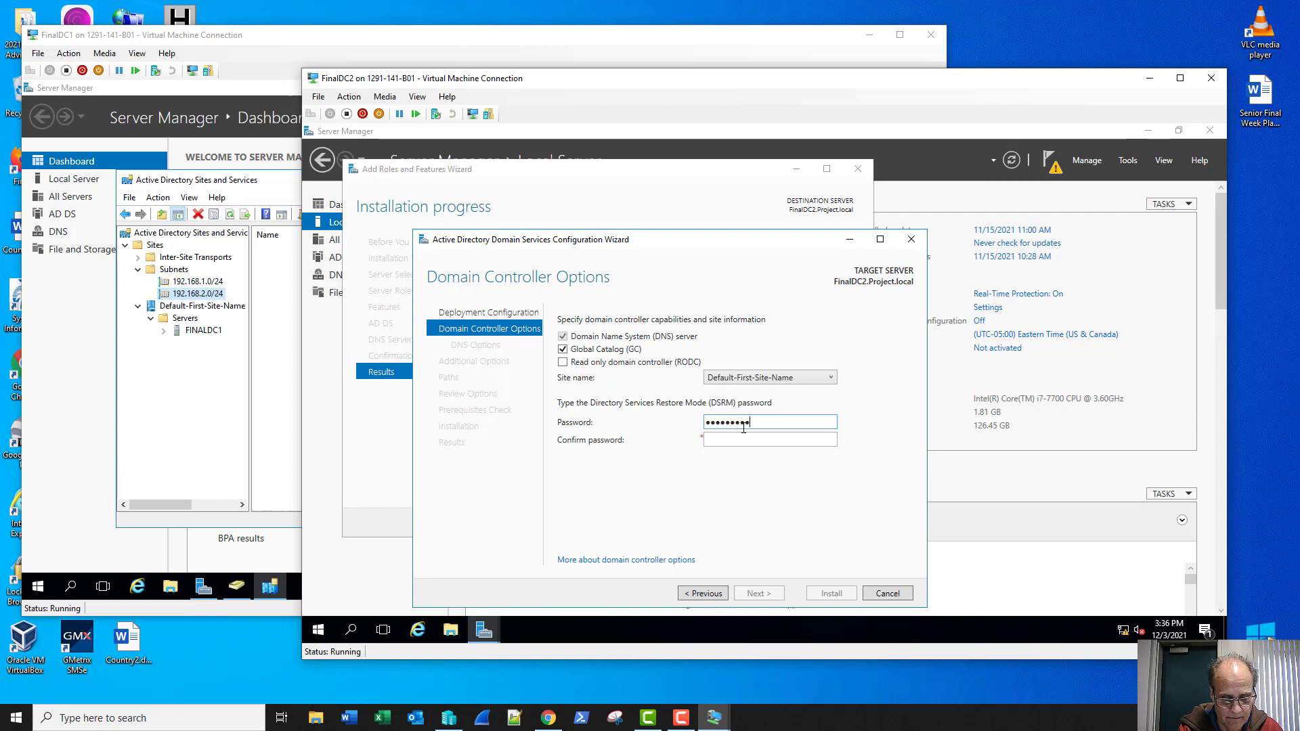
type("•")
key("Tab")
type("••••••")
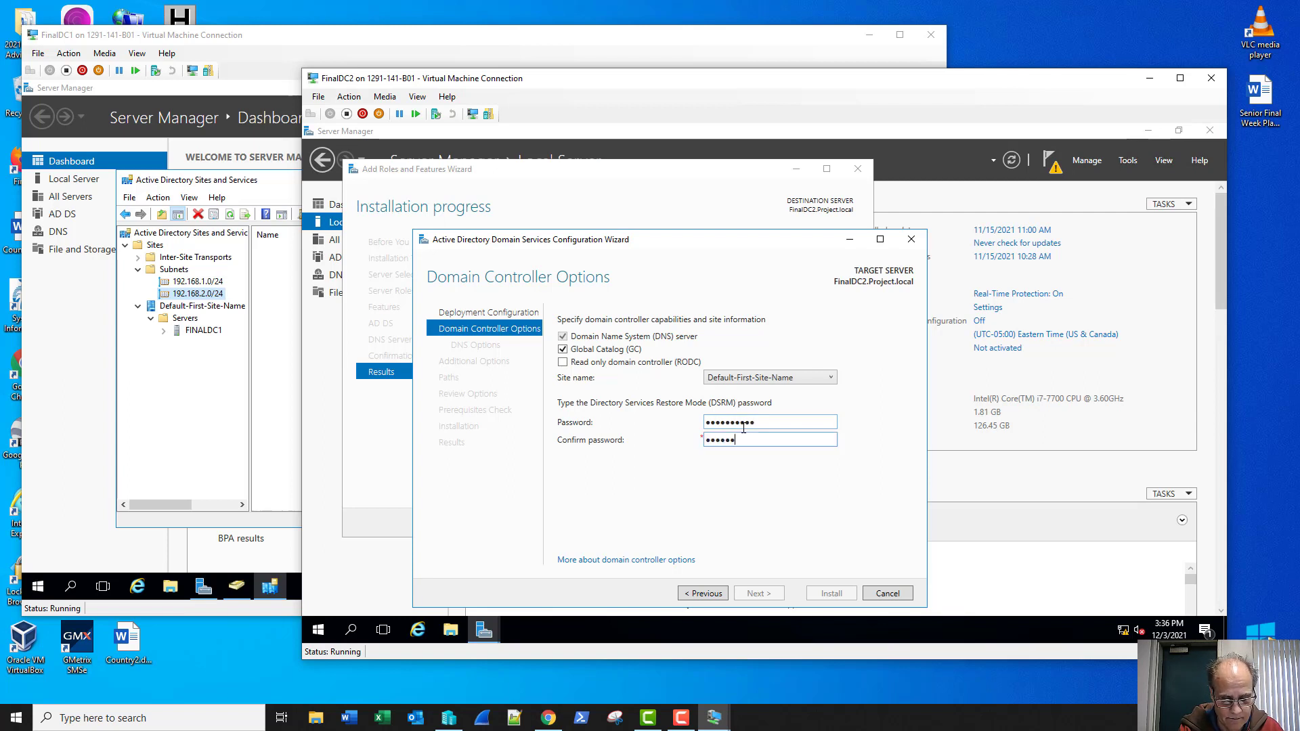
type("••••")
key("Return")
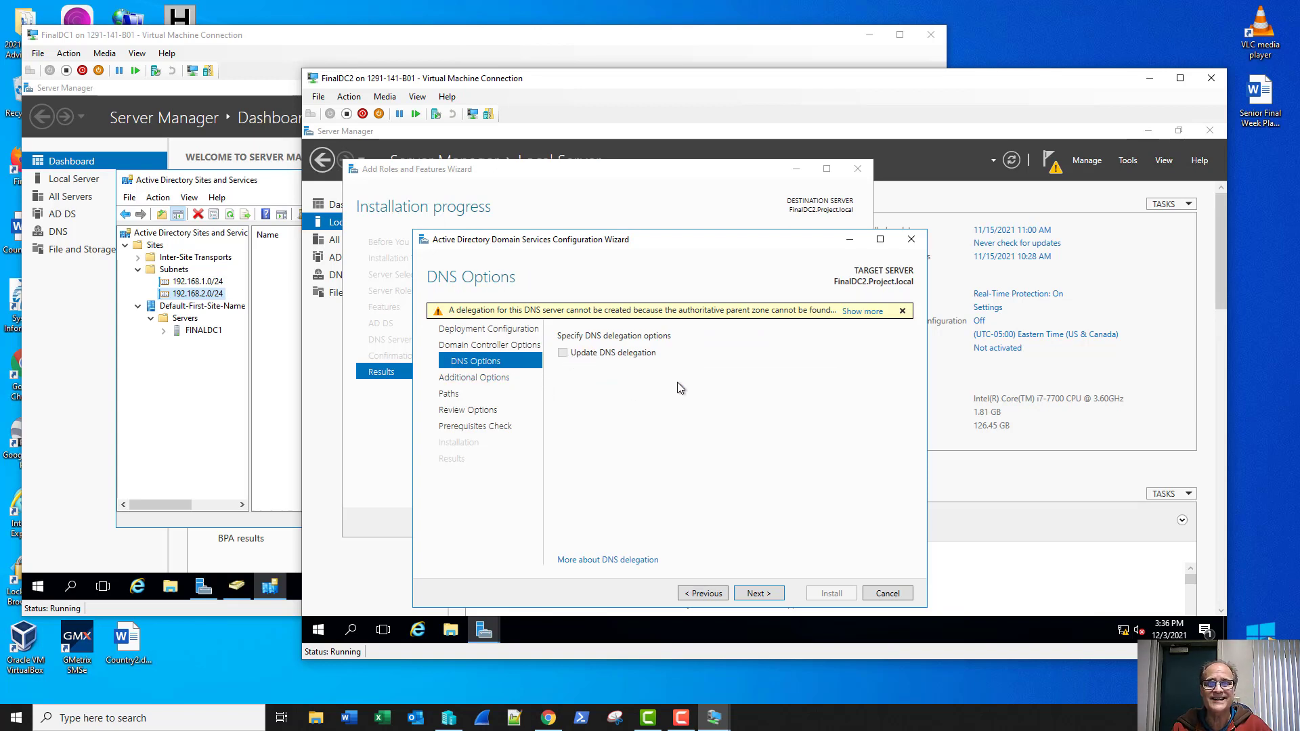
Step: Replicate from FinalDC1.Project.local, keep default folders, pass prerequisite checks and install
left_click(756, 593)
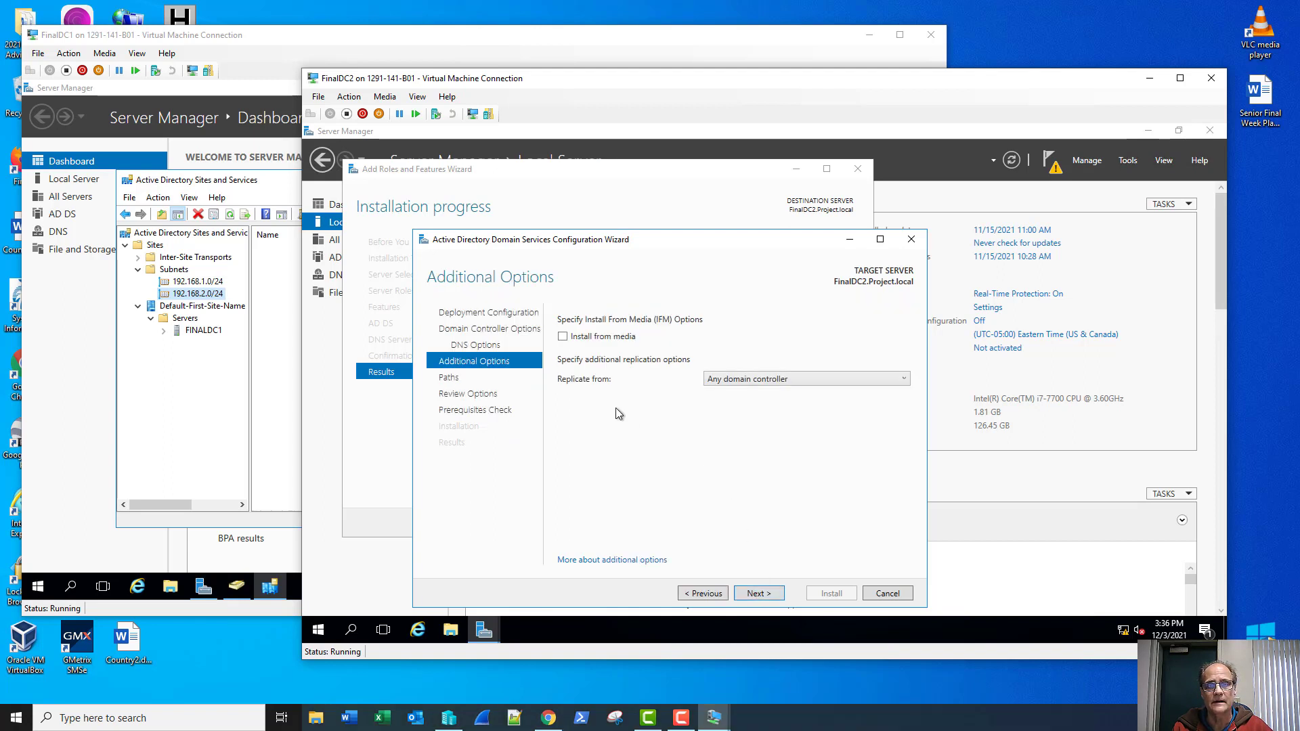
left_click(746, 379)
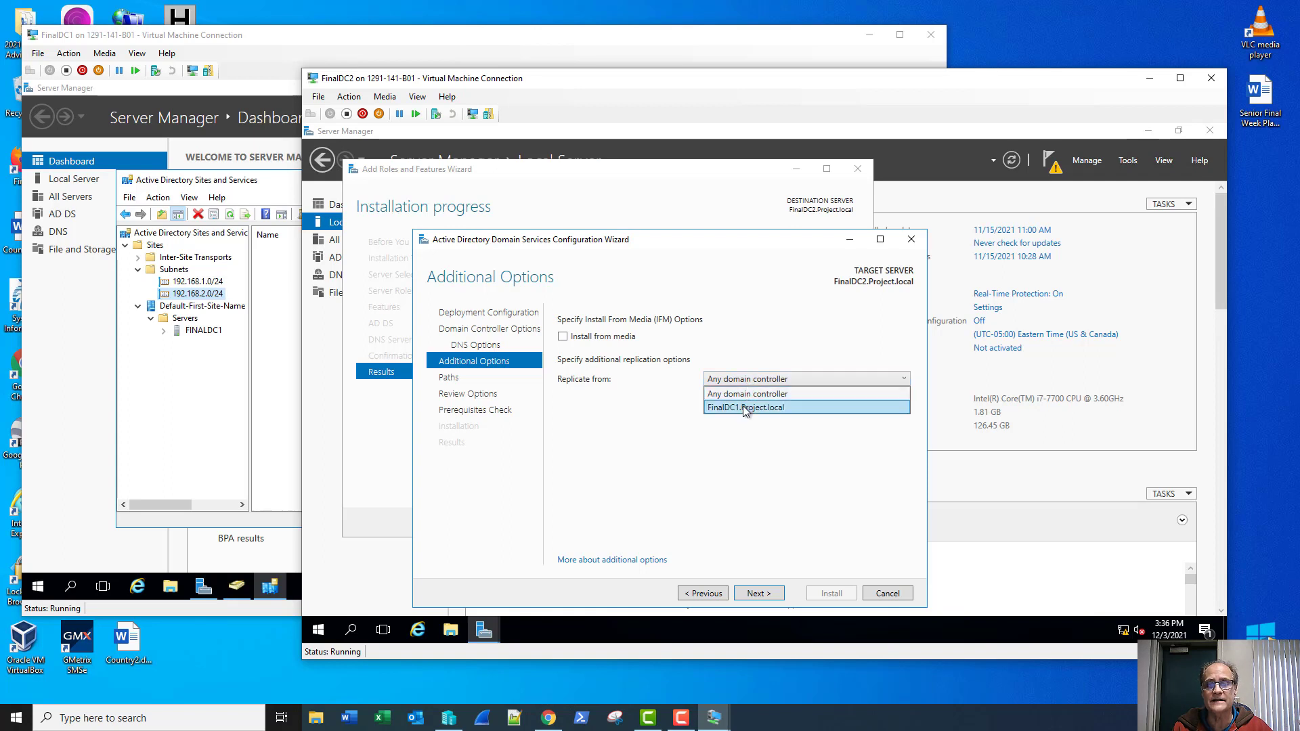
left_click(746, 408)
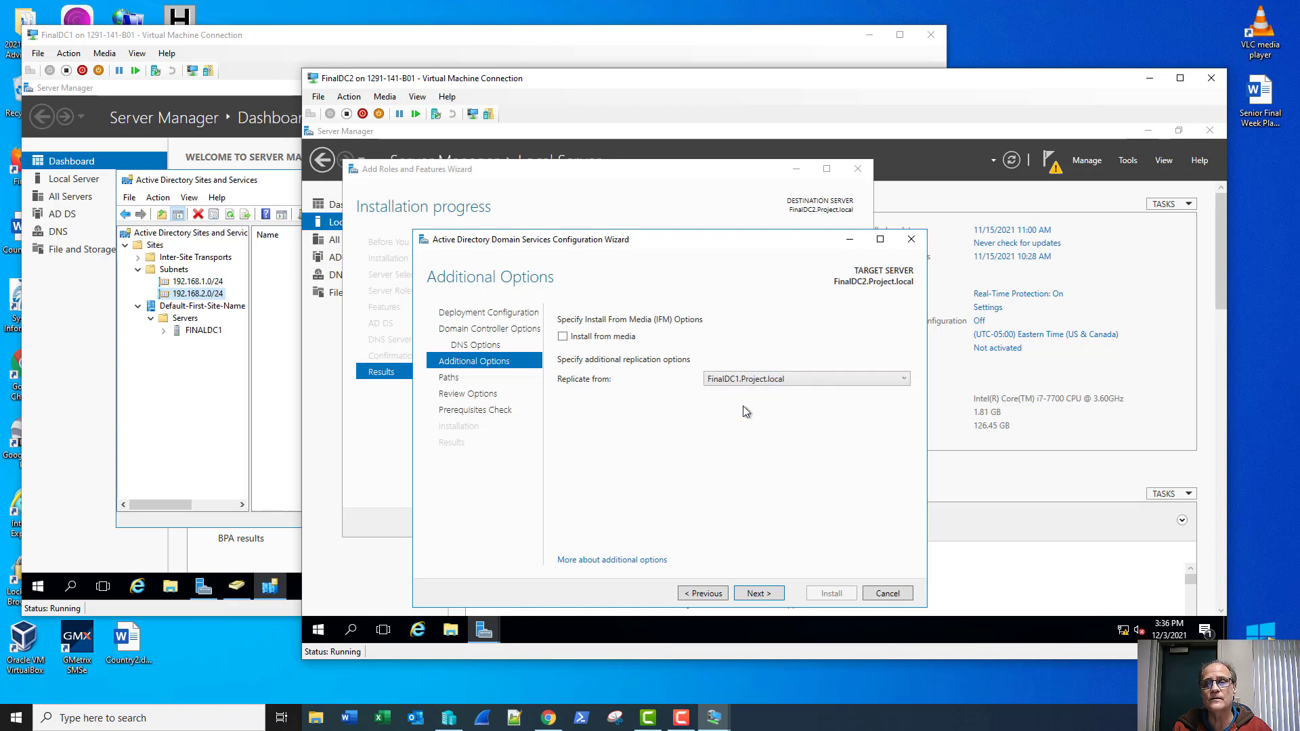
left_click(758, 593)
left_click(758, 594)
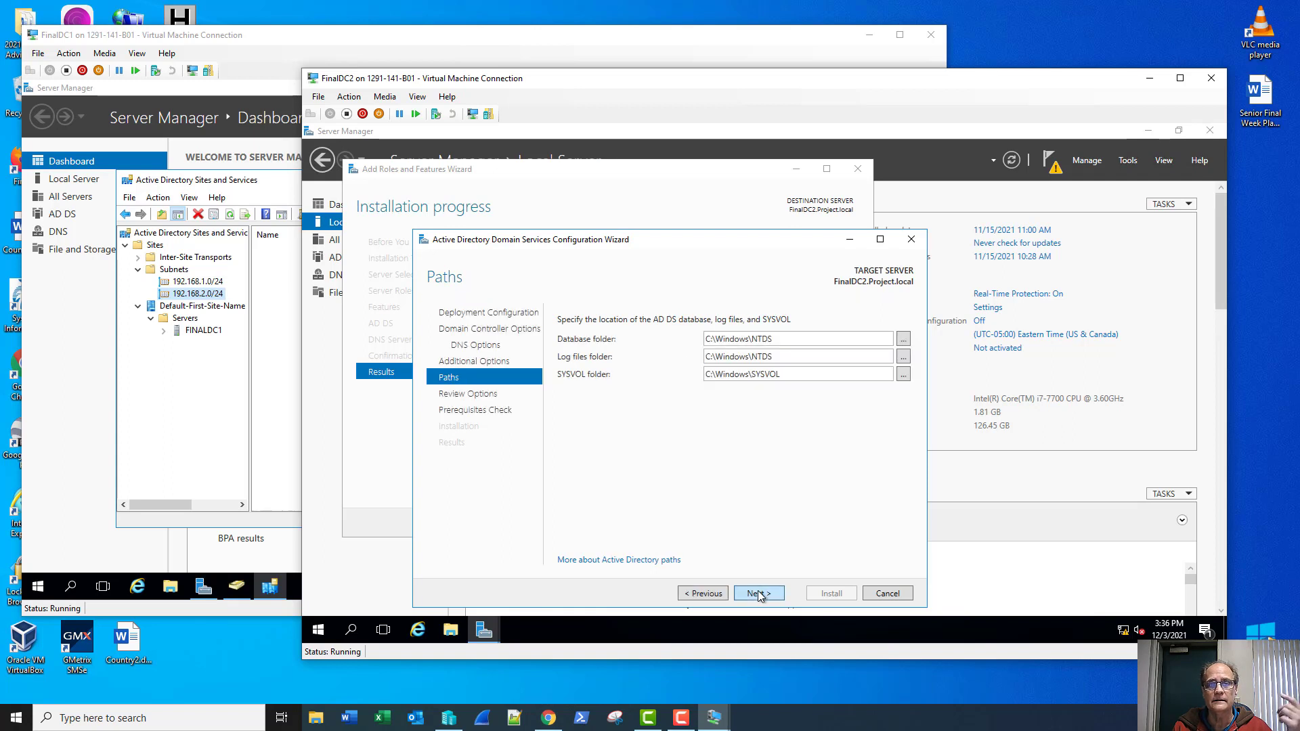
left_click(758, 593)
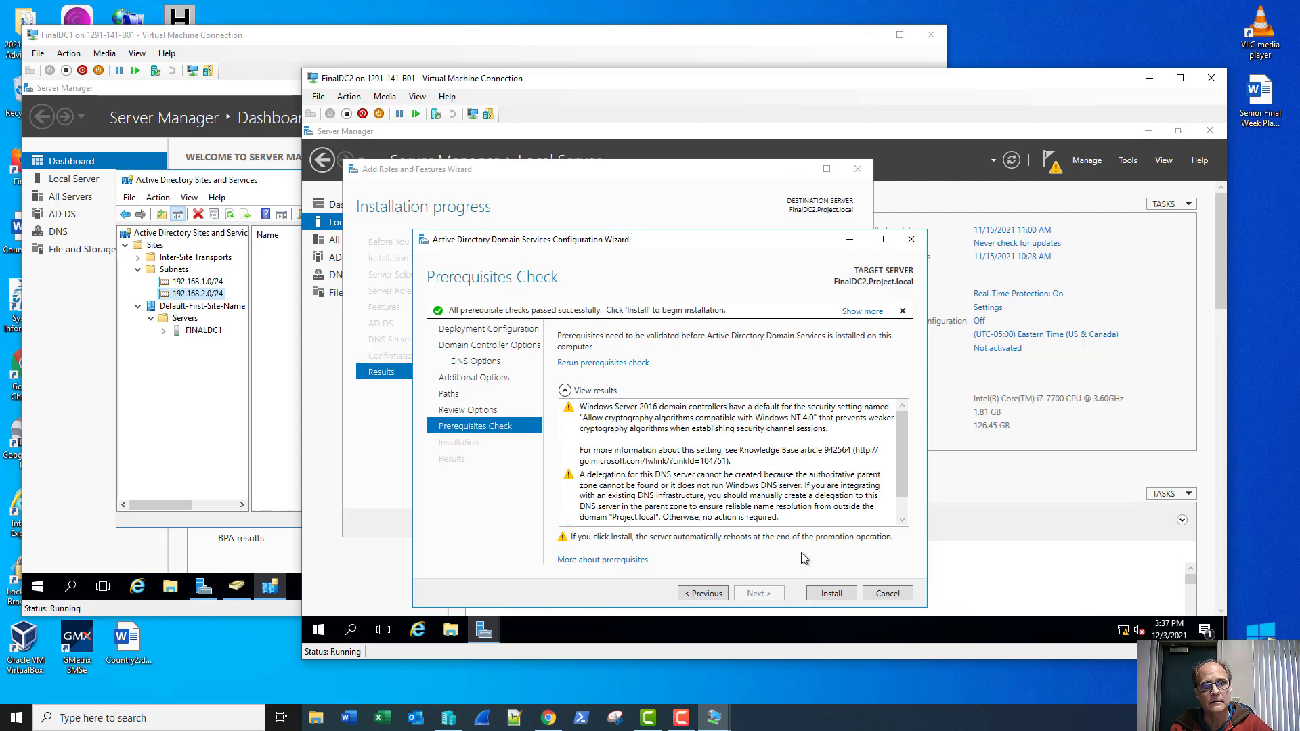
left_click(828, 593)
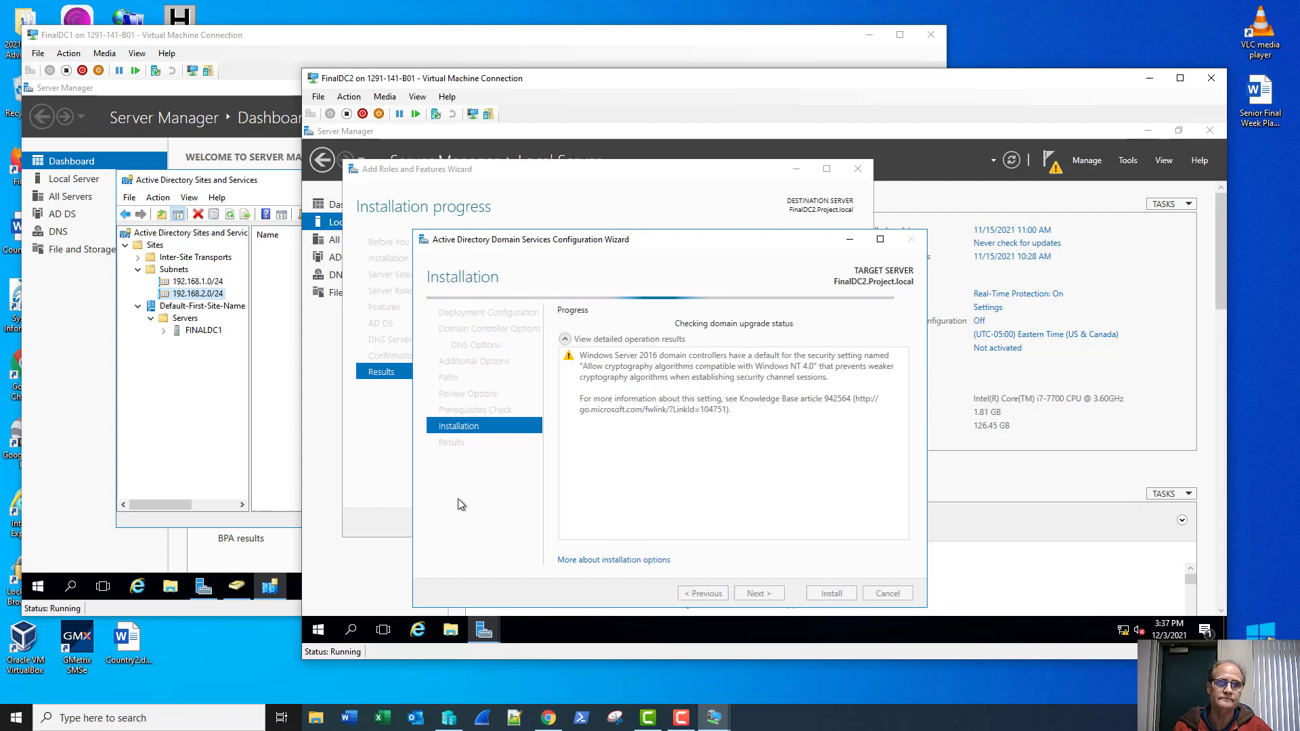
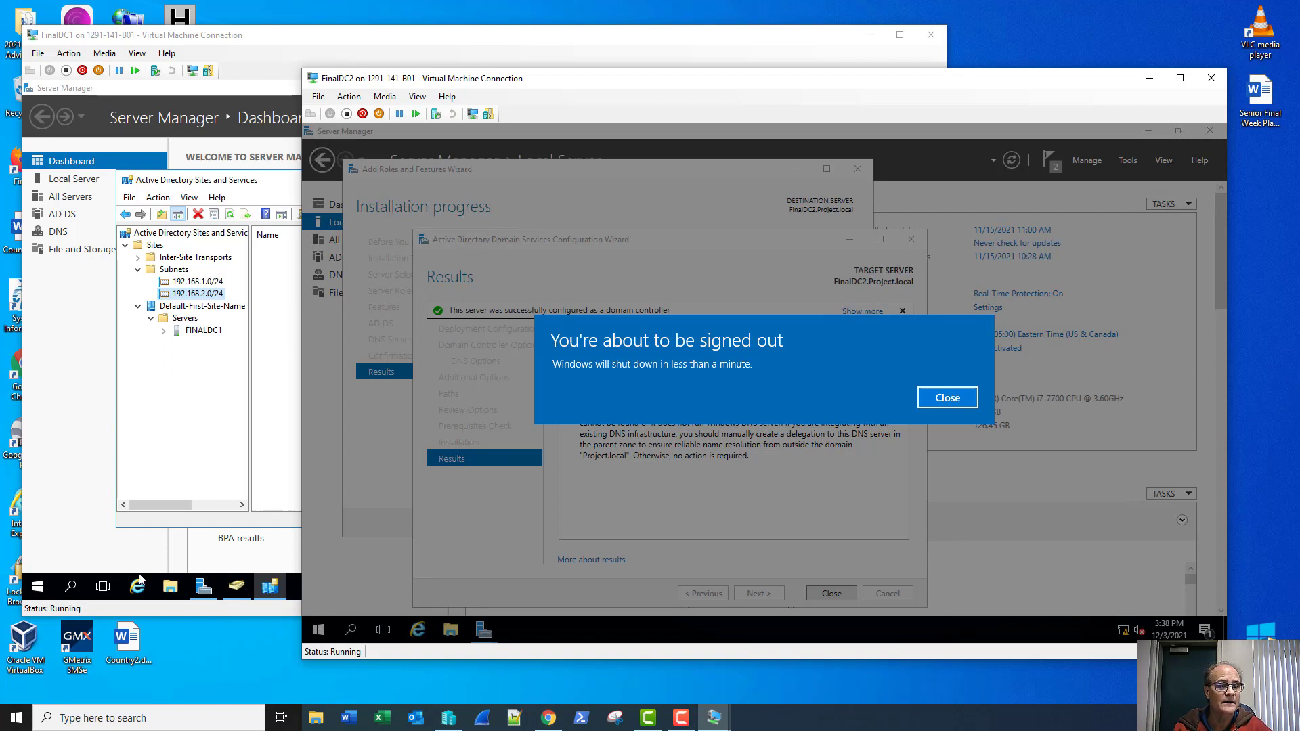
Step: On FinalDC1, refresh Computers and confirm FINALDC2 is listed under Domain Controllers
left_click(246, 42)
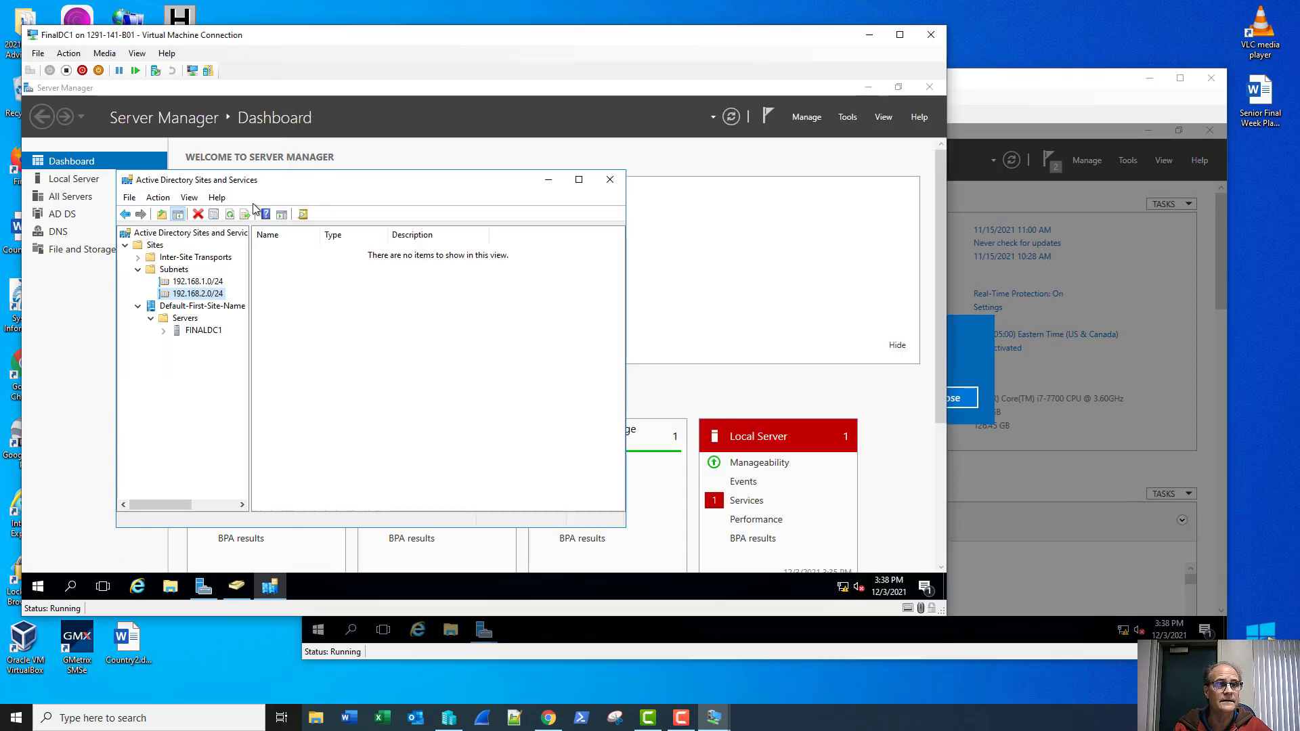
left_click(236, 586)
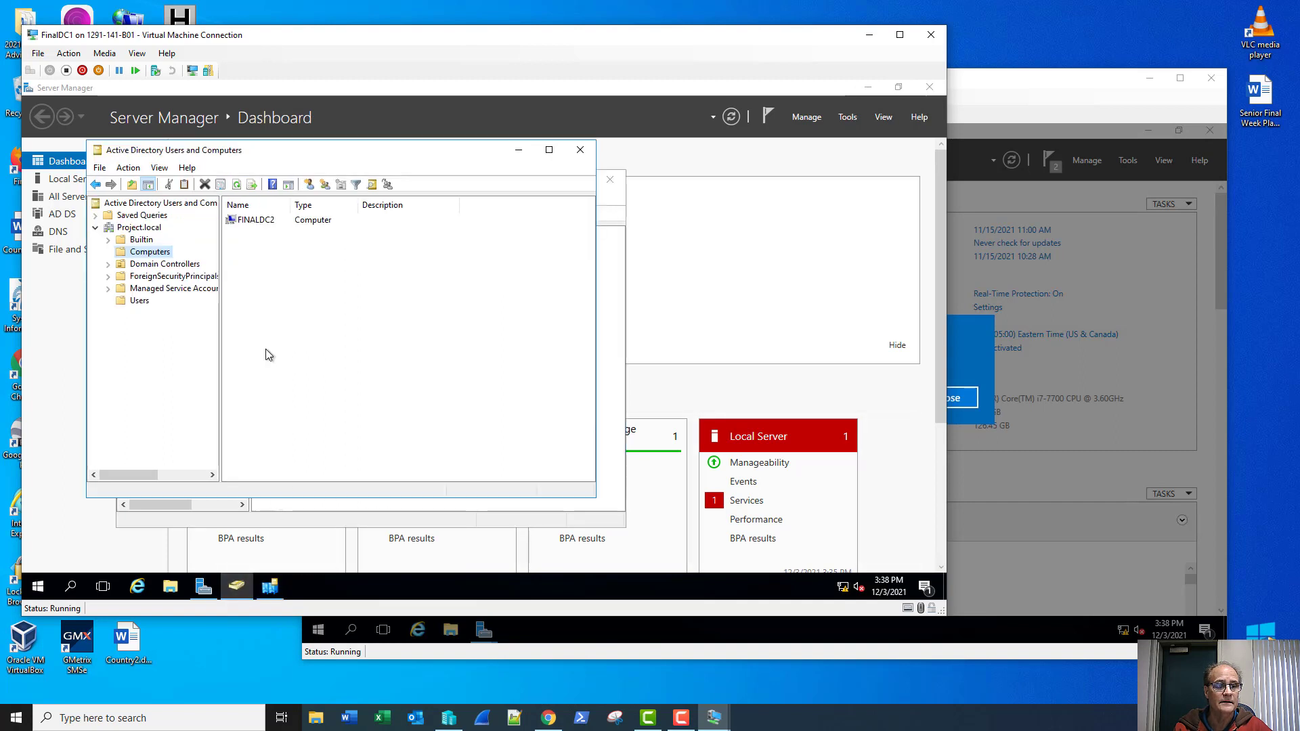
left_click(239, 187)
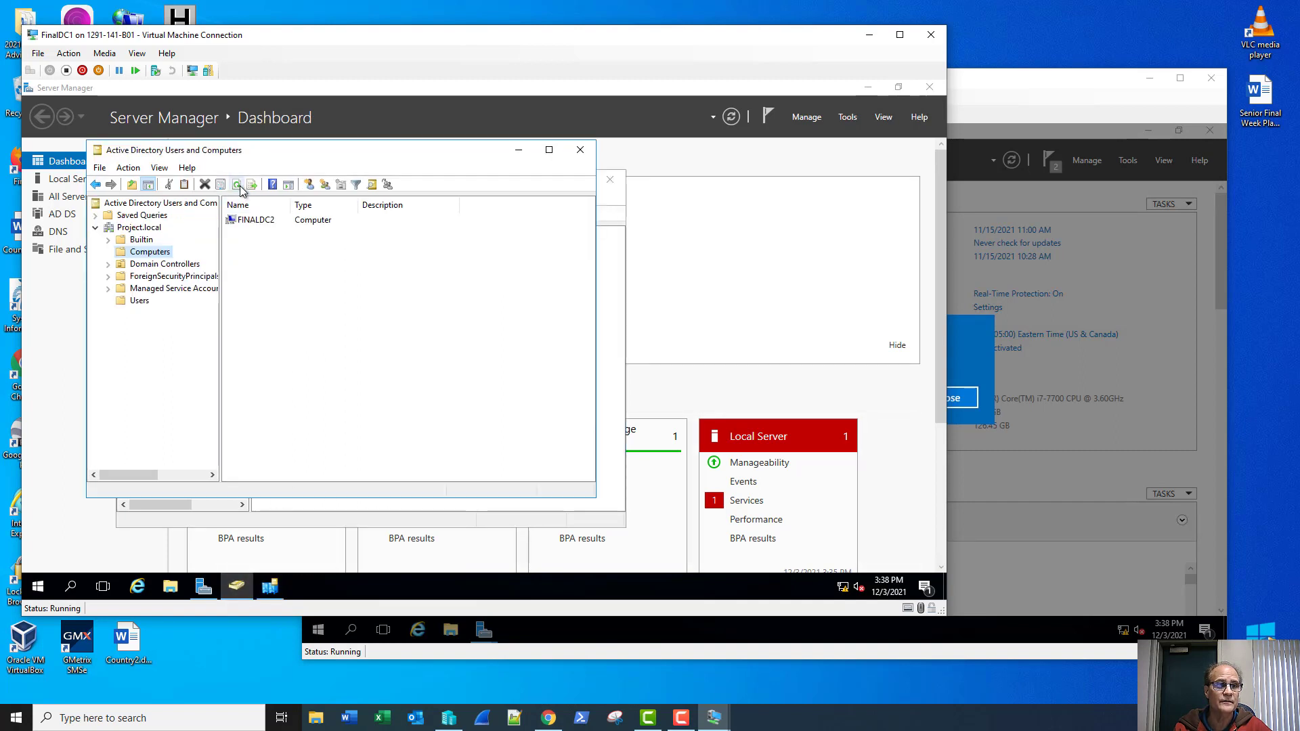
left_click(239, 185)
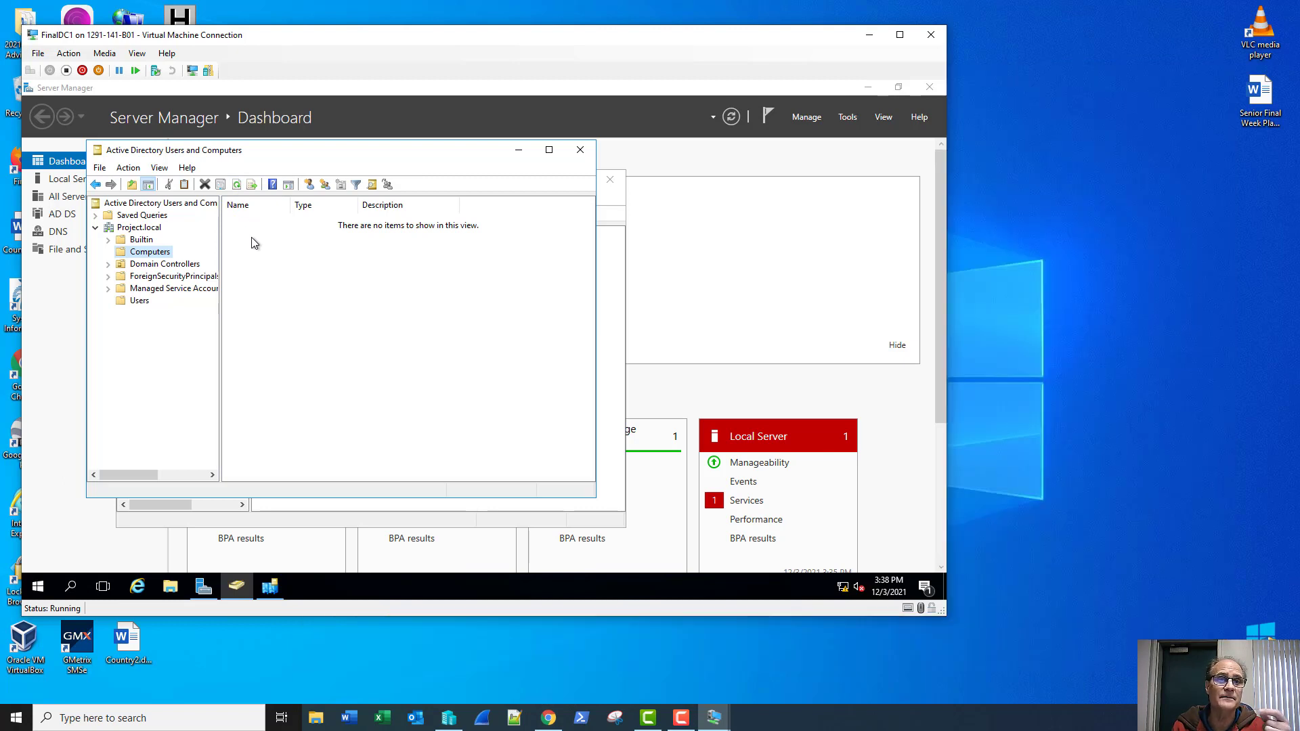
left_click(187, 264)
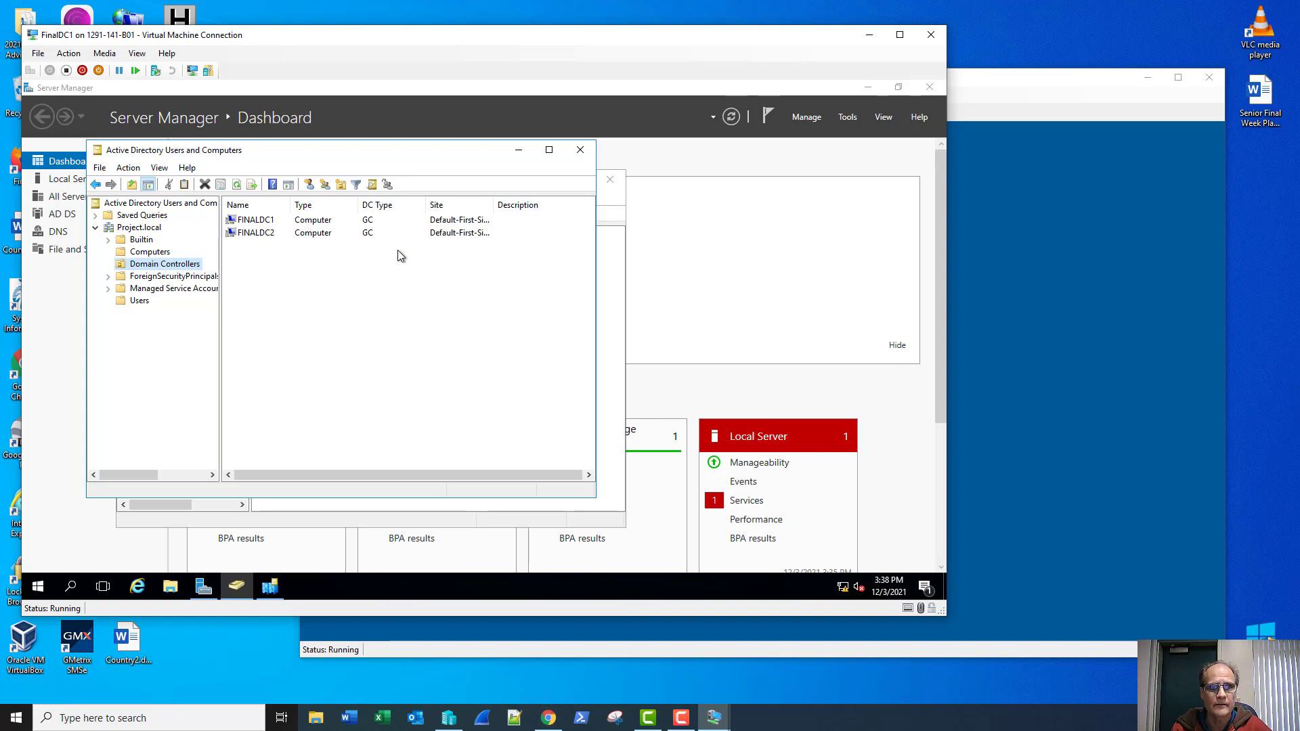
left_click(608, 217)
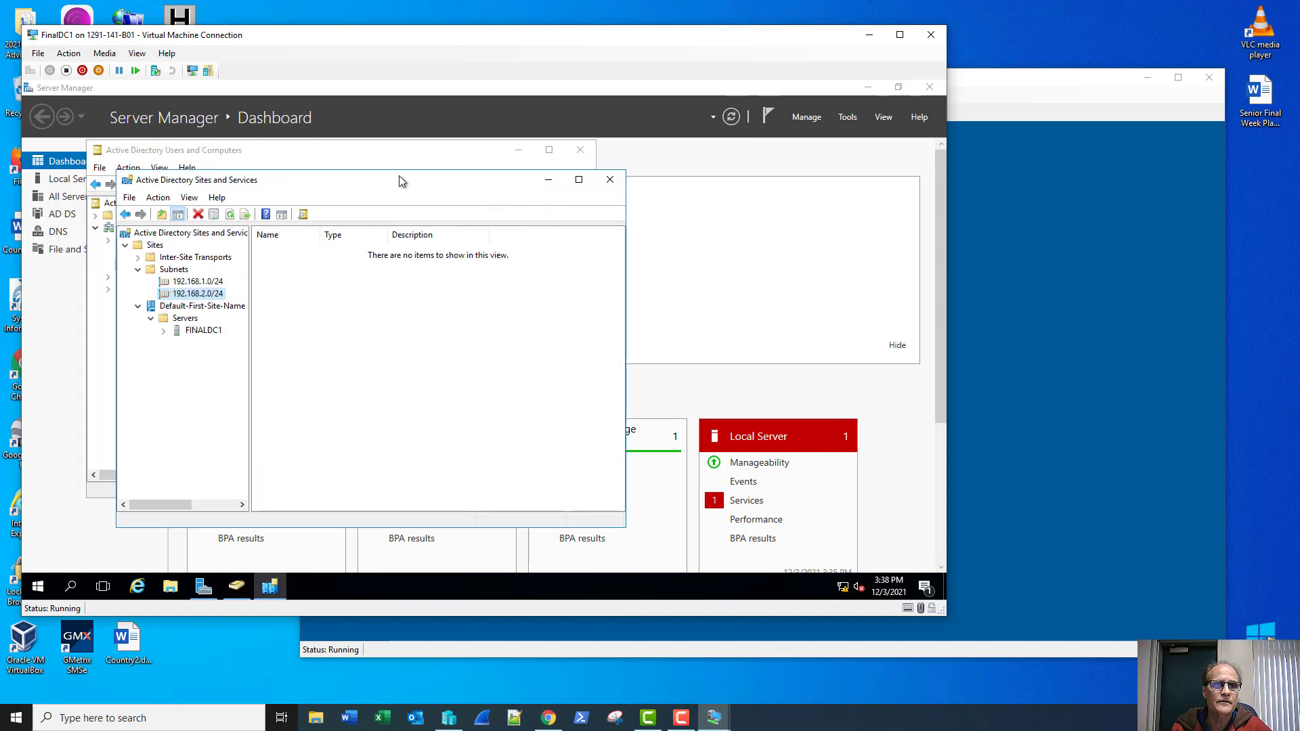
Step: Refresh Sites and expand Default-First-Site-Name's Servers to show FINALDC1 and FINALDC2
left_click_drag(404, 181, 642, 208)
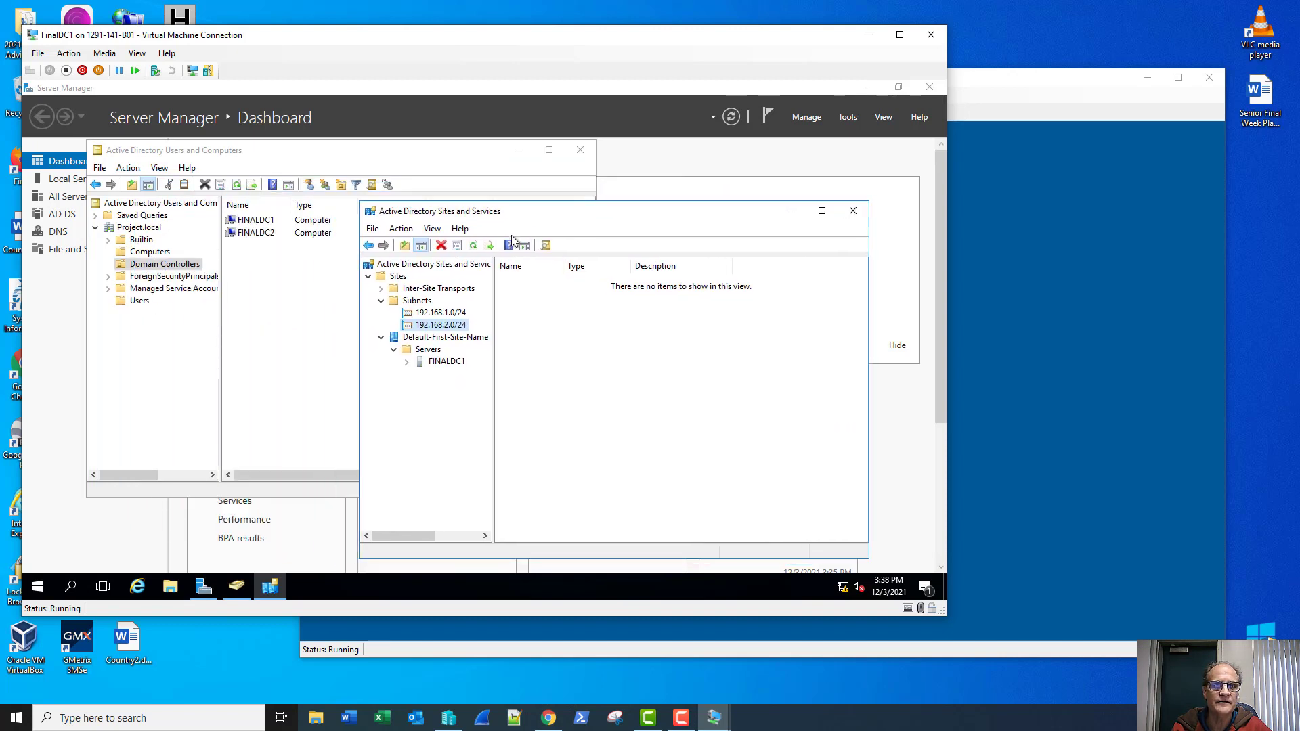
left_click(425, 338)
left_click(398, 276)
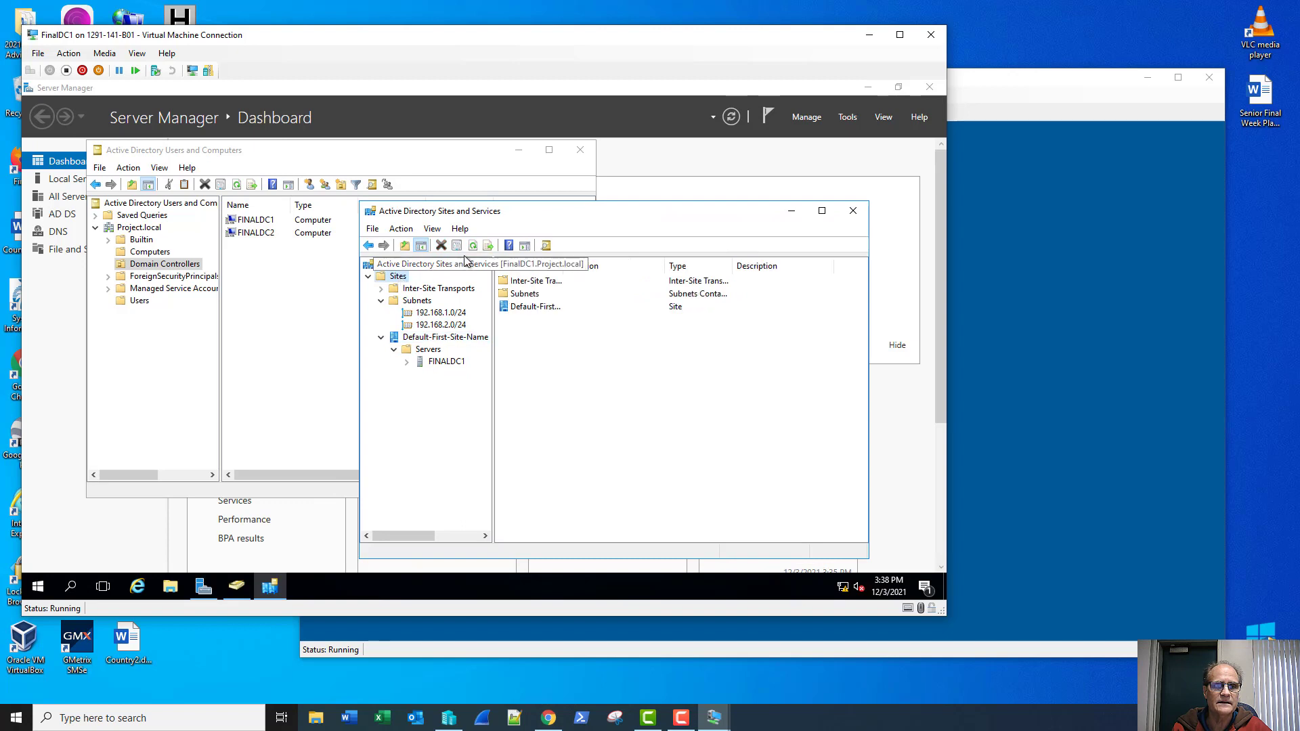
left_click(472, 245)
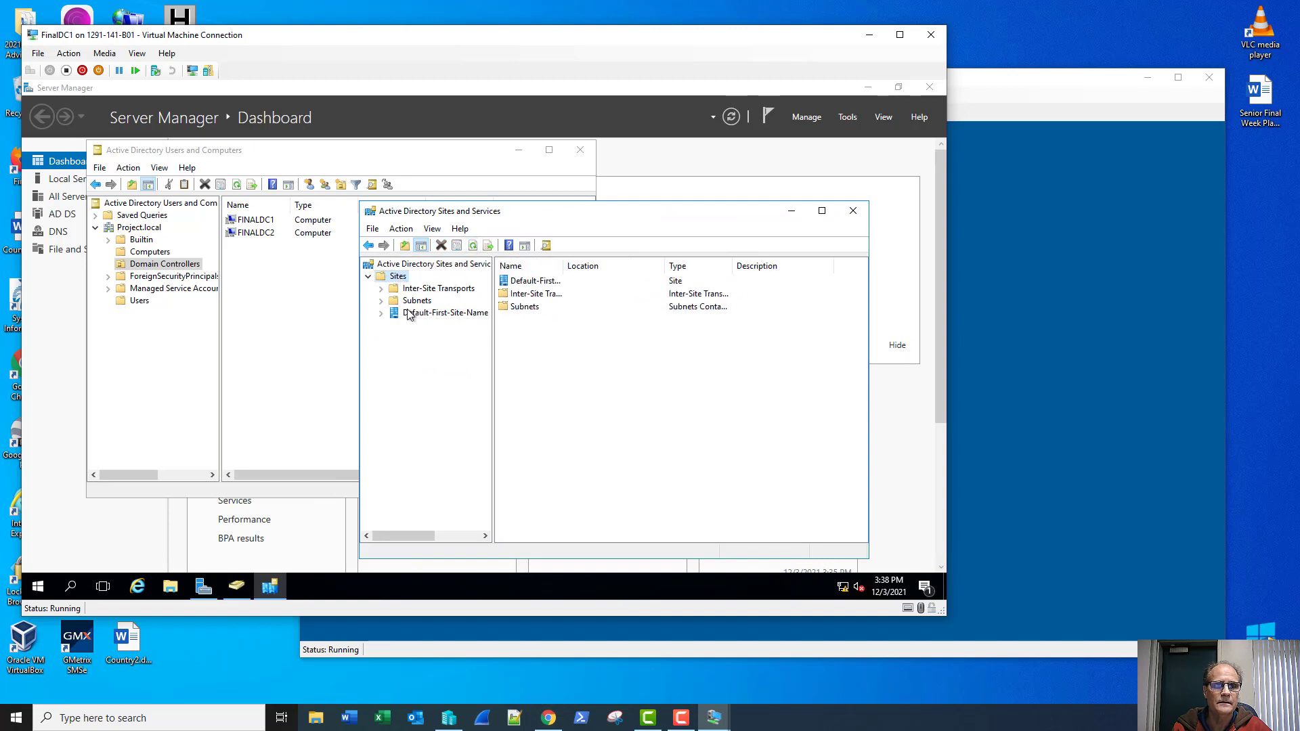
left_click(381, 313)
left_click(392, 325)
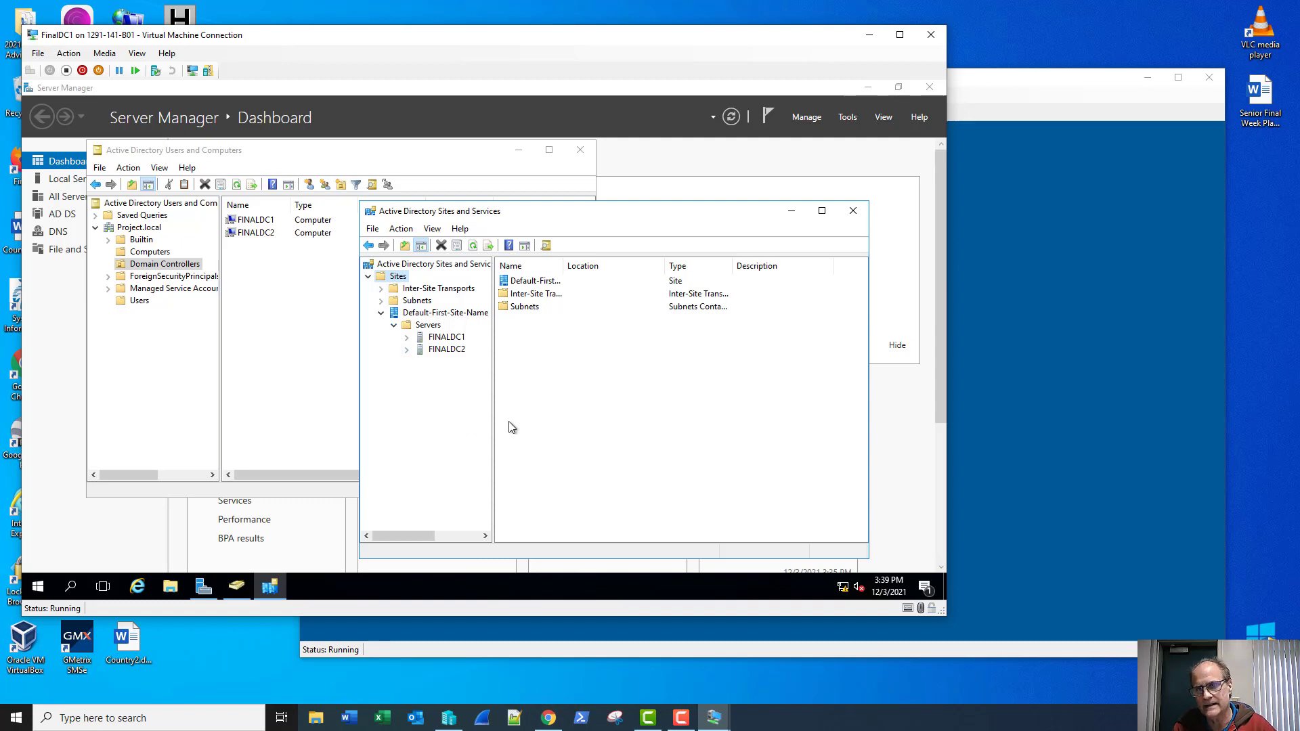
left_click(1008, 107)
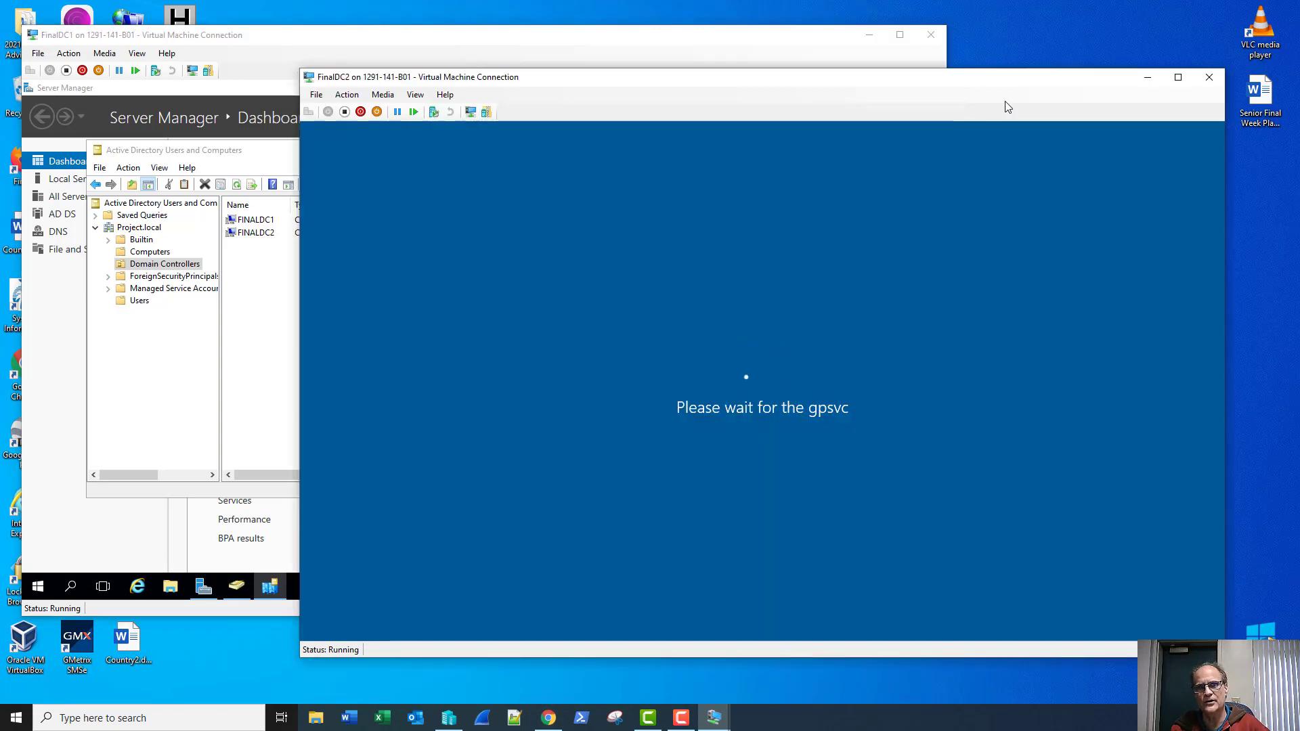
left_click(637, 42)
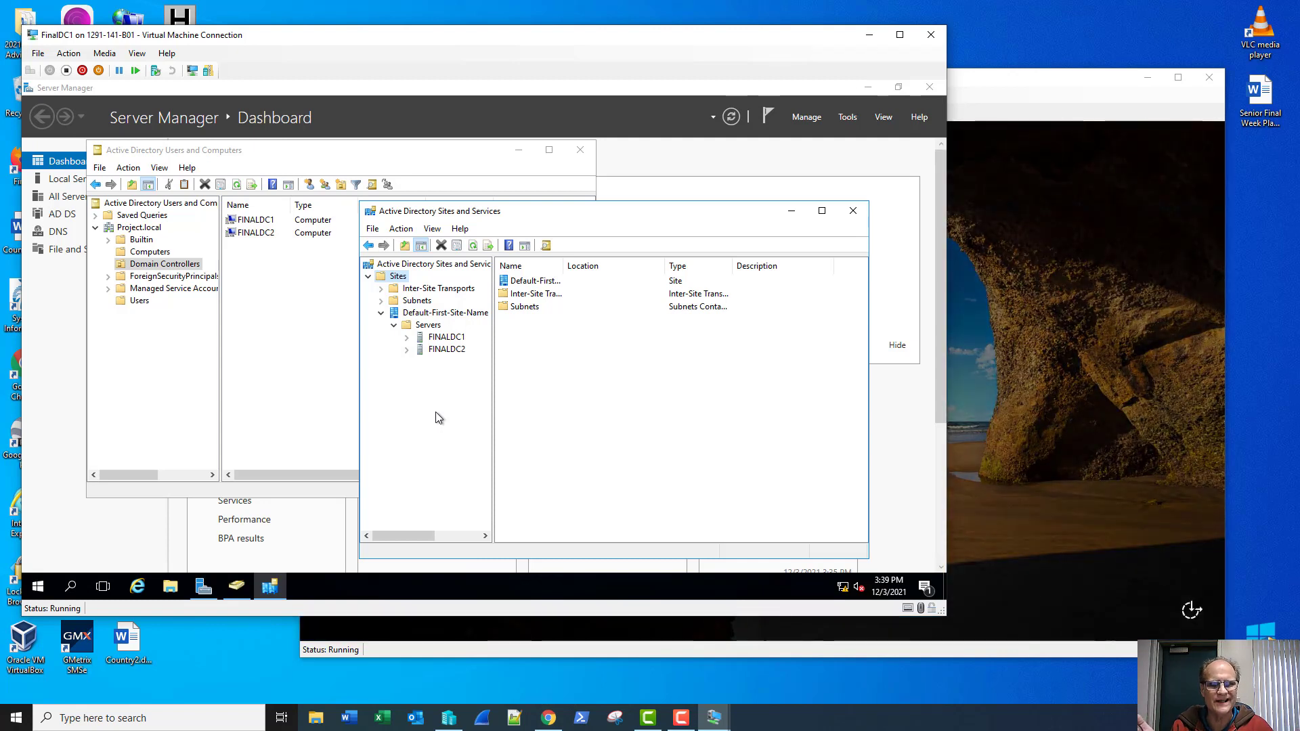
right_click(441, 316)
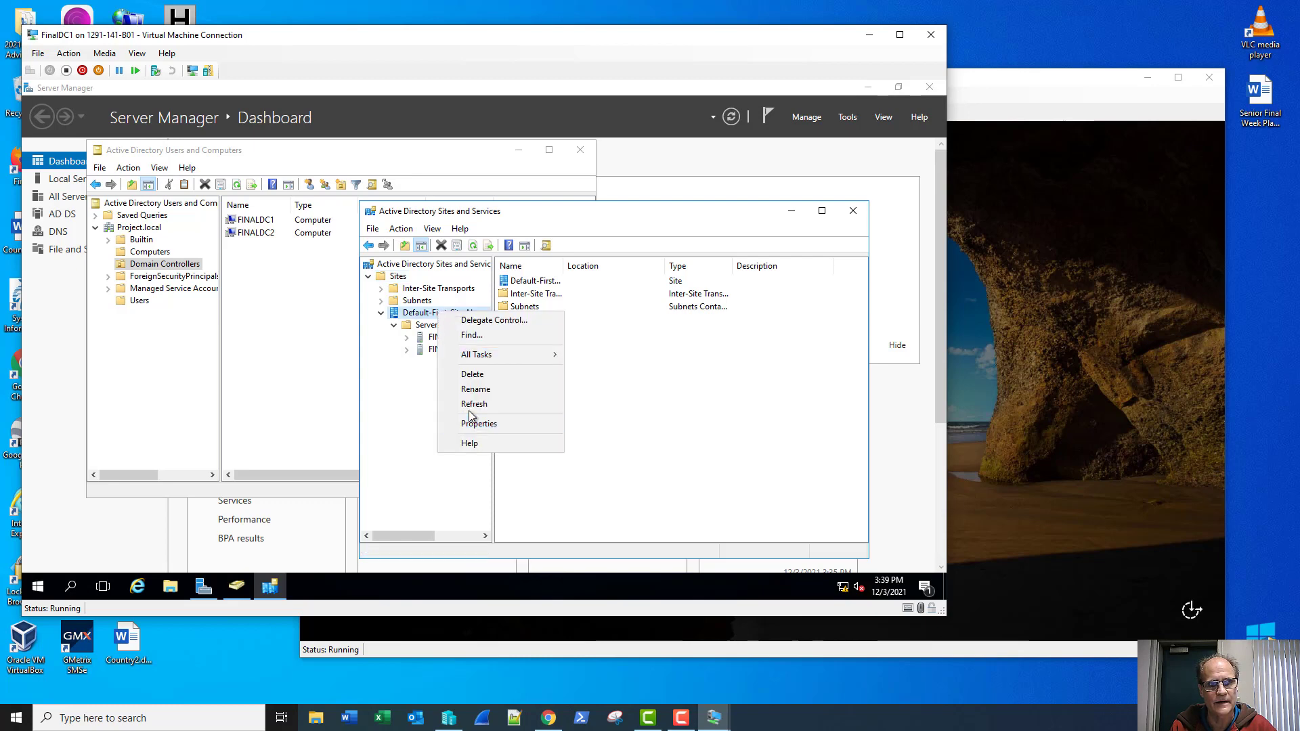
Step: Rename the Default-First-Site-Name site to Subnet1
left_click(471, 390)
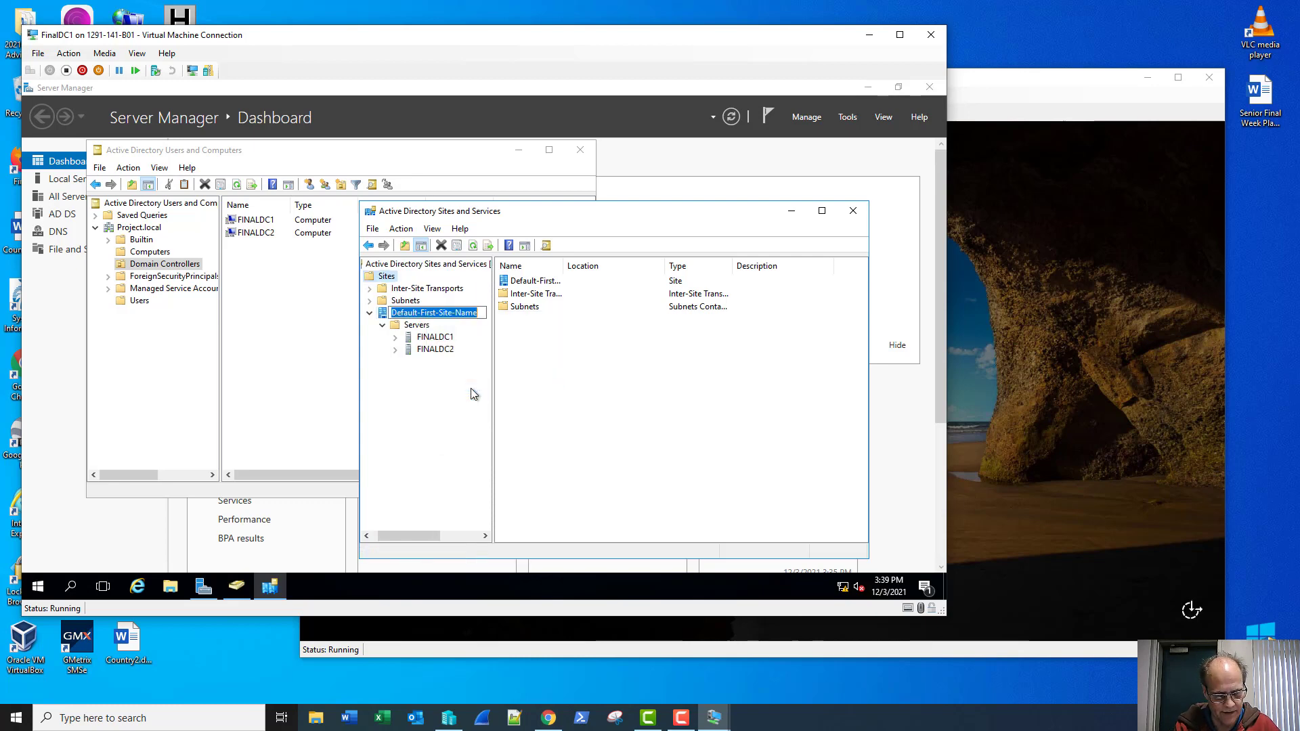
type("Subnet1")
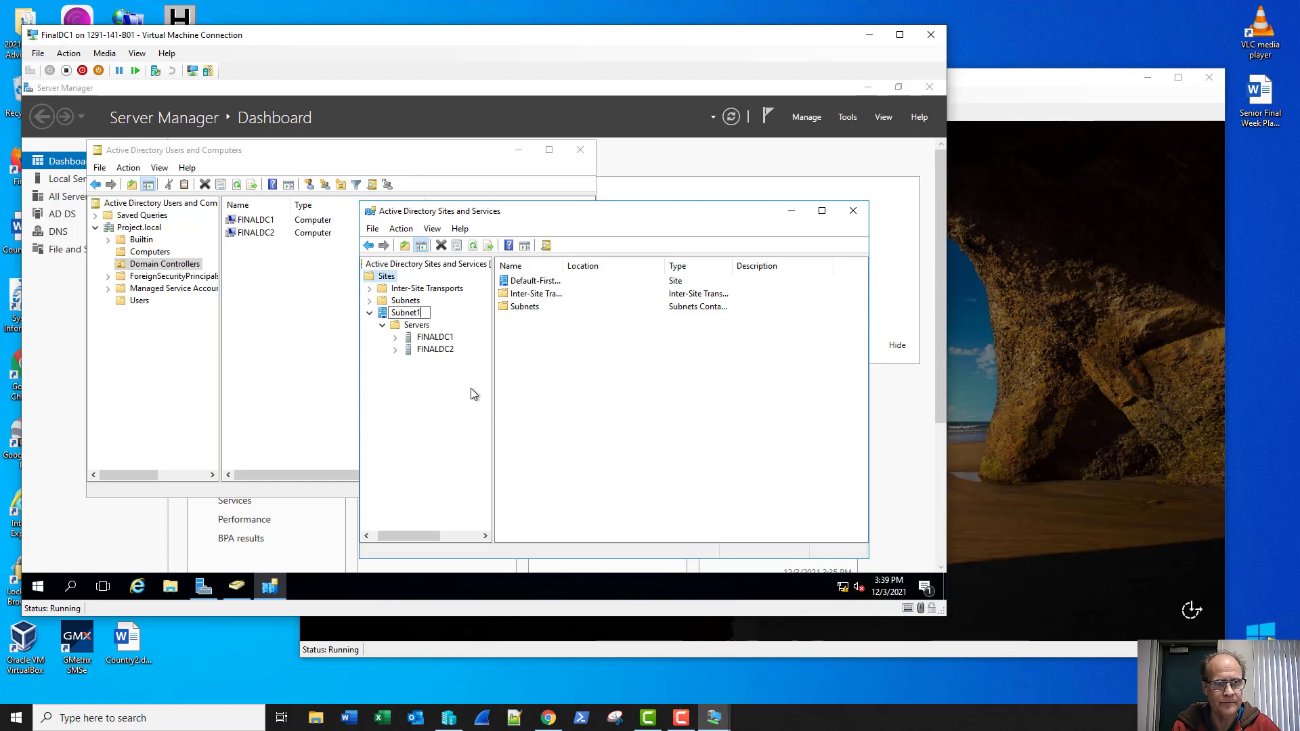
key("Return")
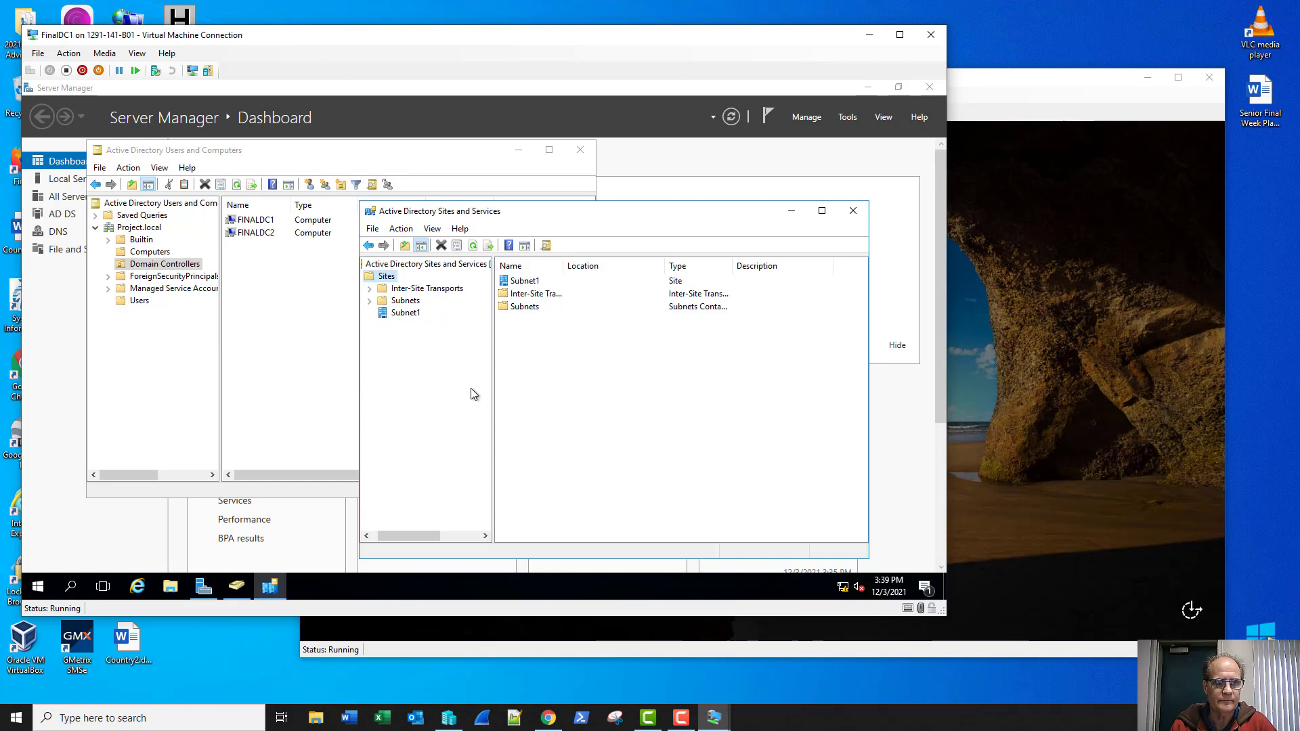
double_click(384, 315)
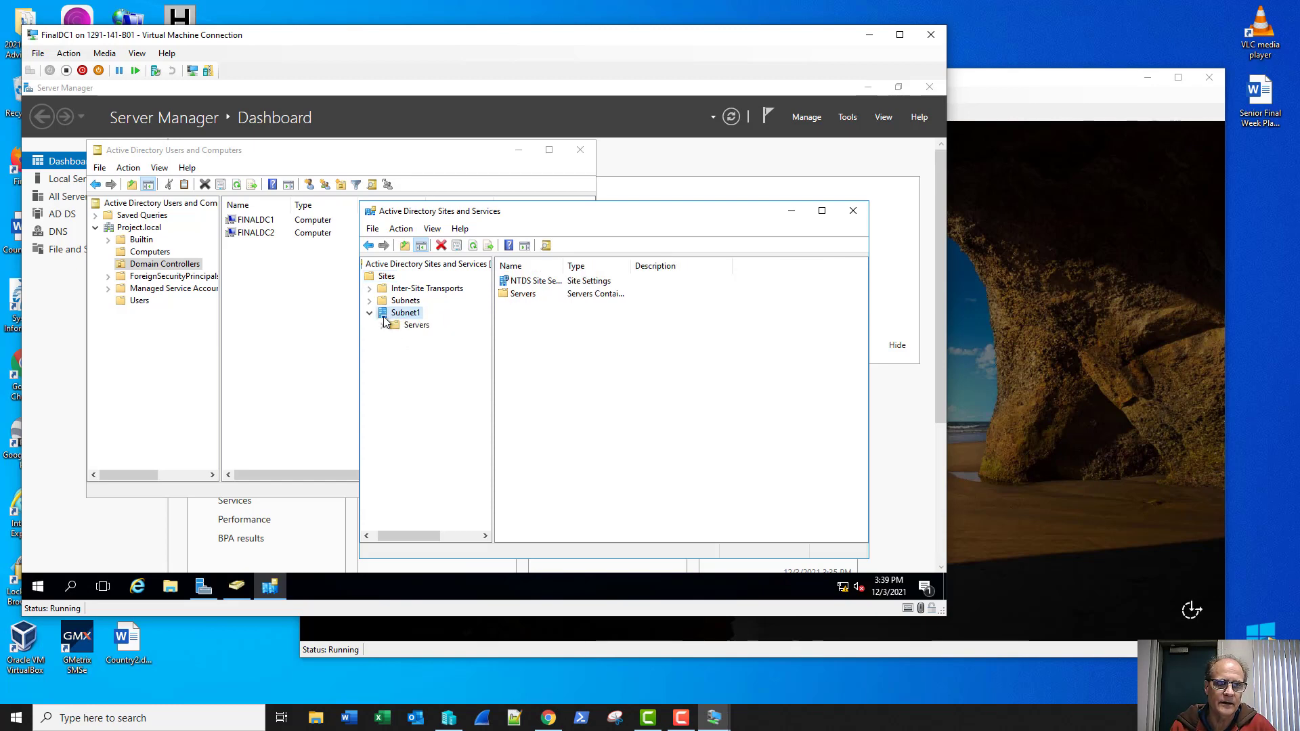
Step: Create a new site named Subnet2 linked to DEFAULTIPSITELINK
right_click(391, 278)
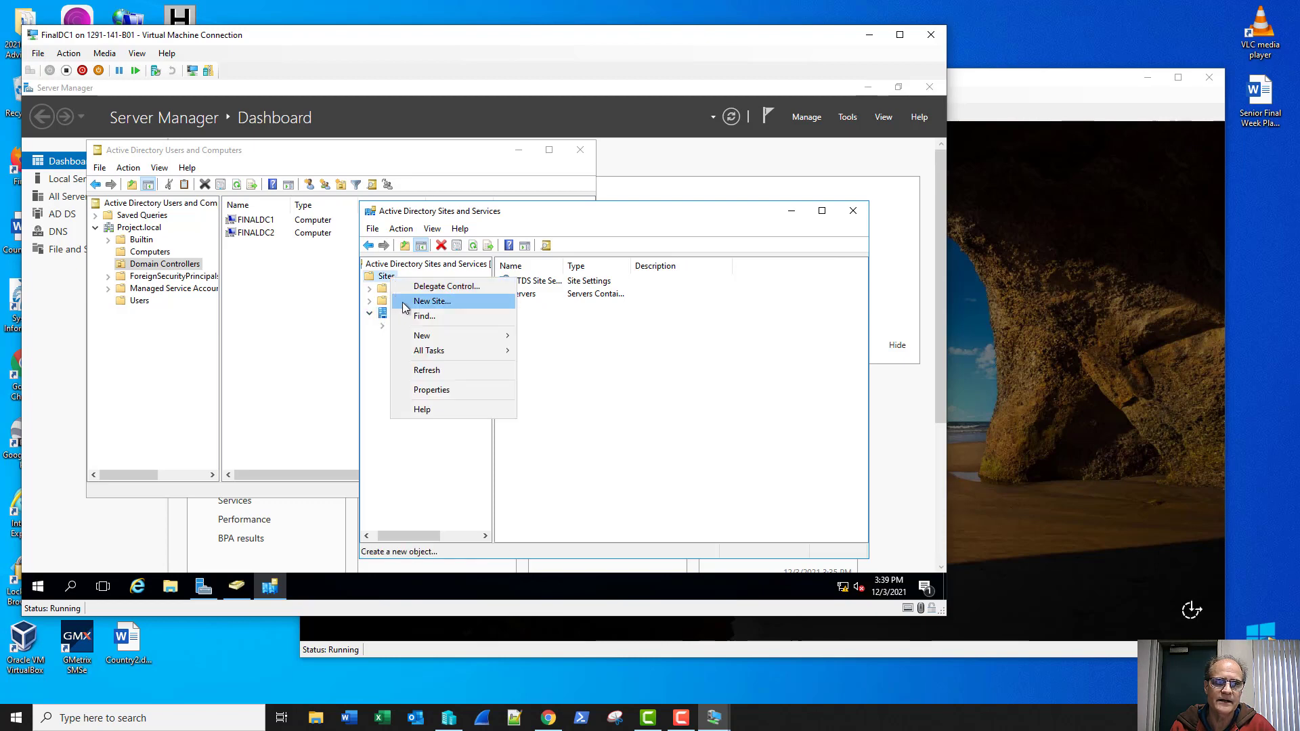
left_click(427, 301)
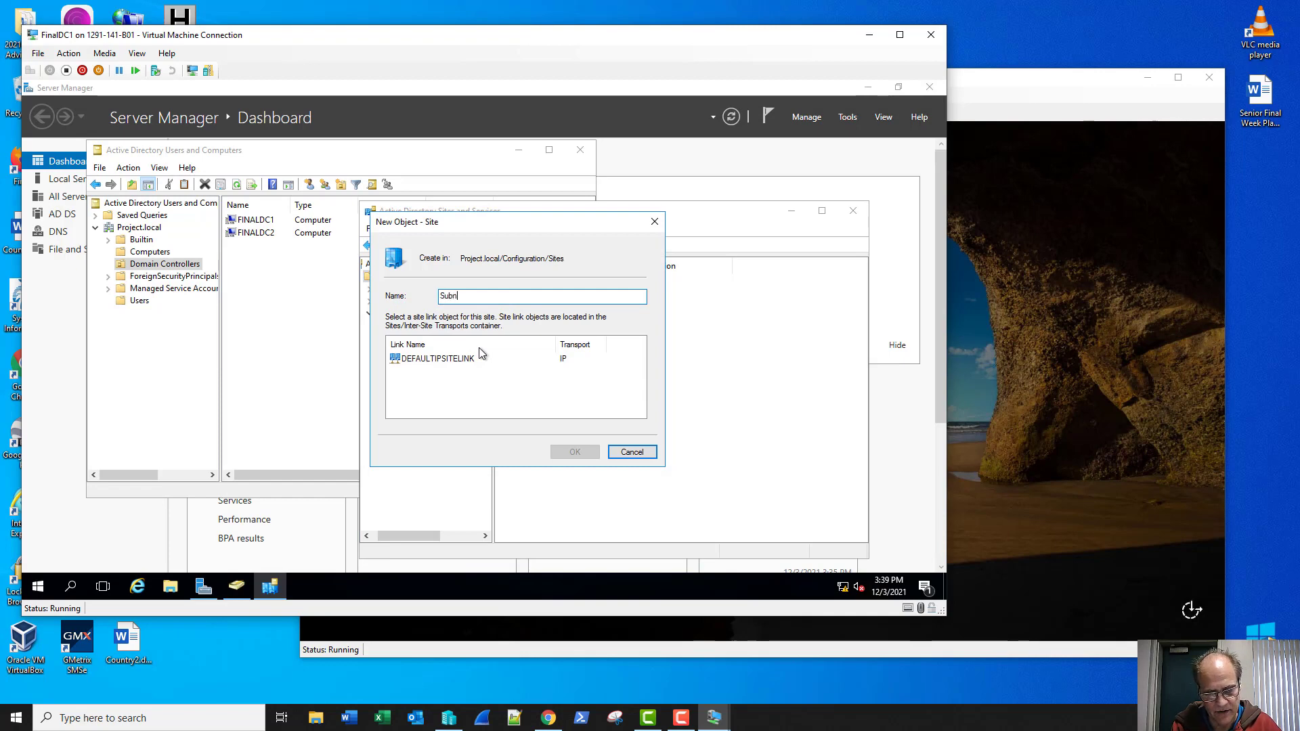
type("Subnet")
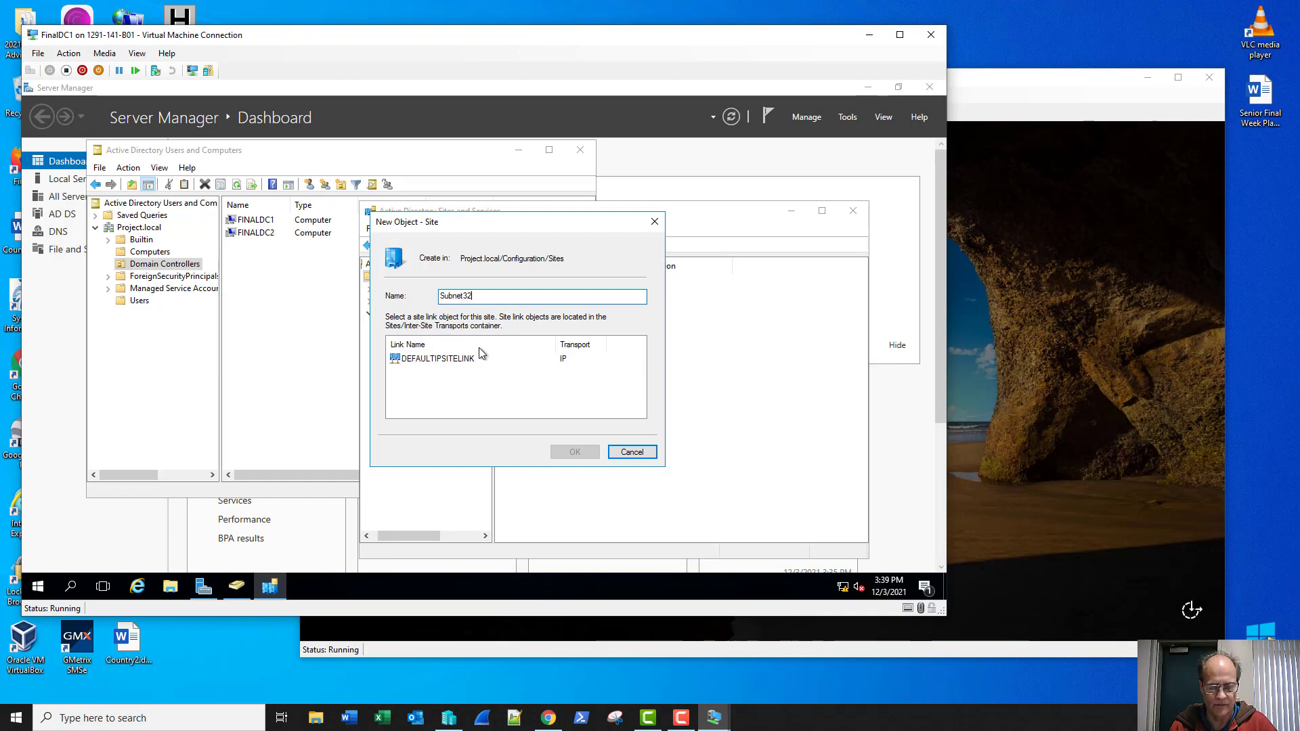
type("2")
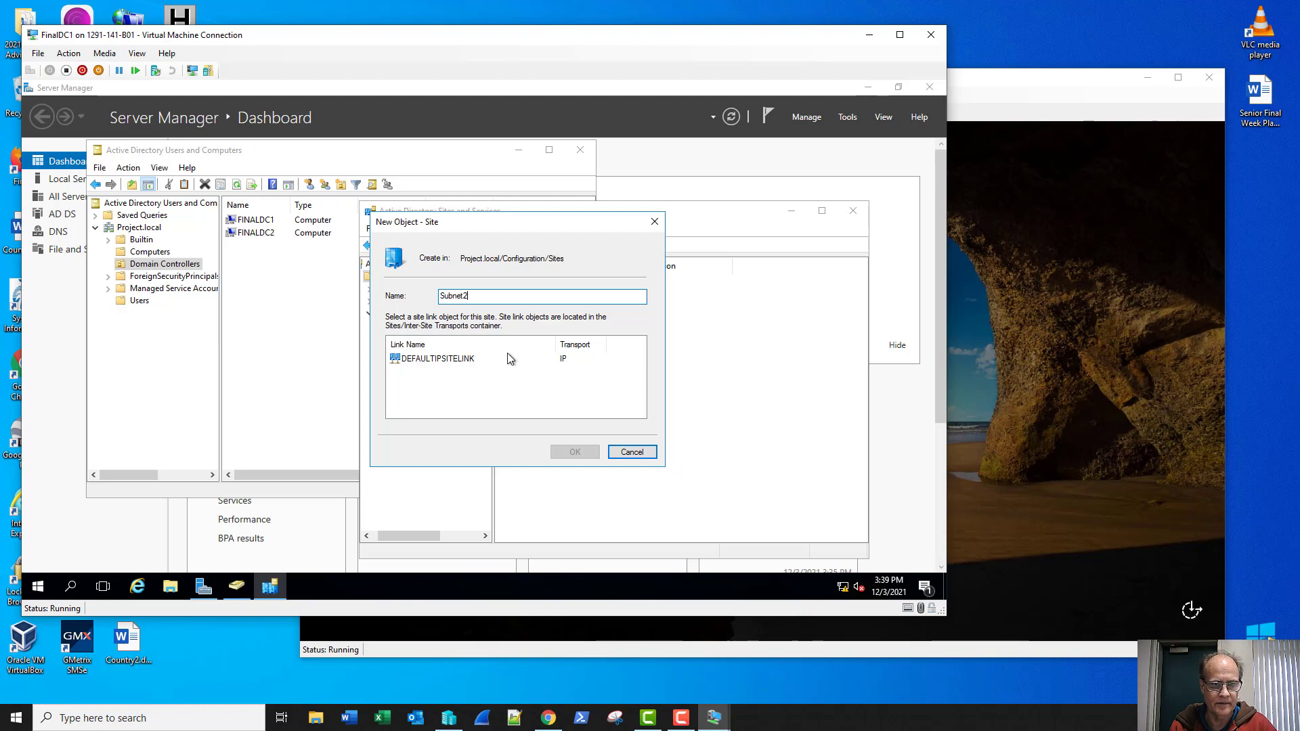
left_click(495, 359)
left_click(573, 451)
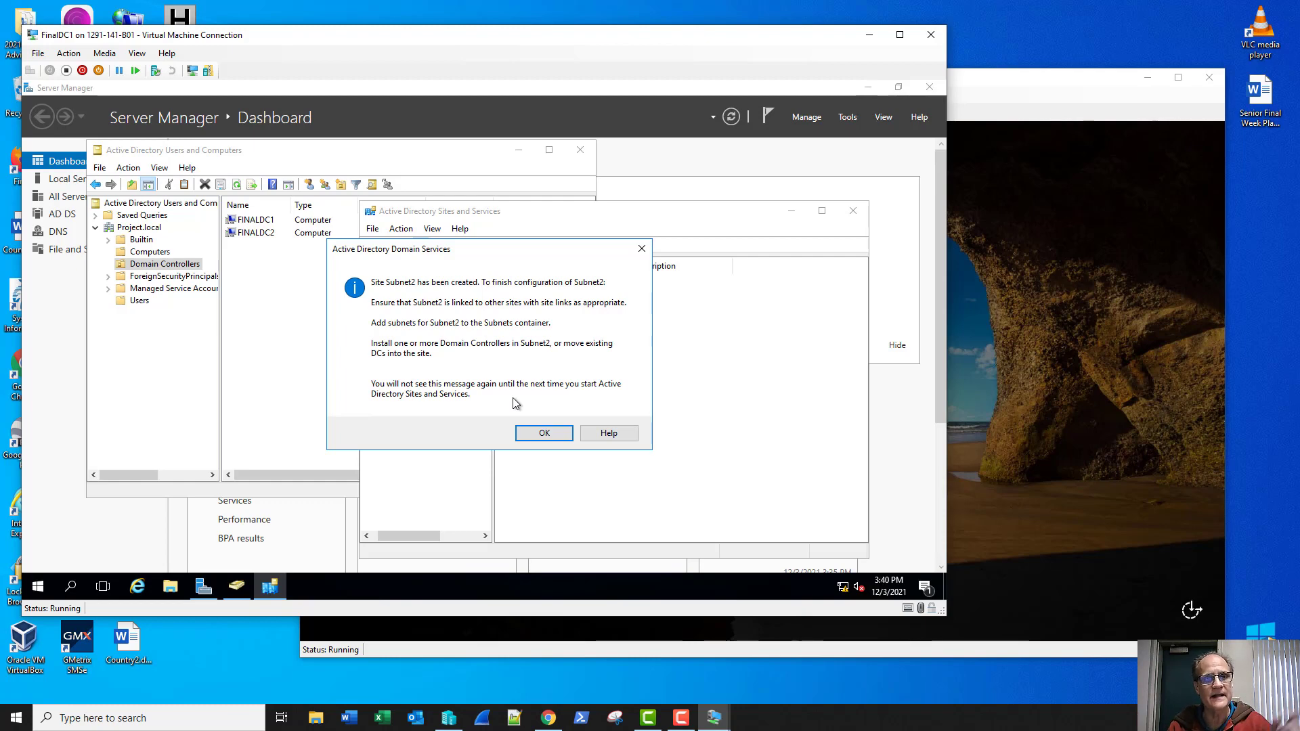
left_click(544, 433)
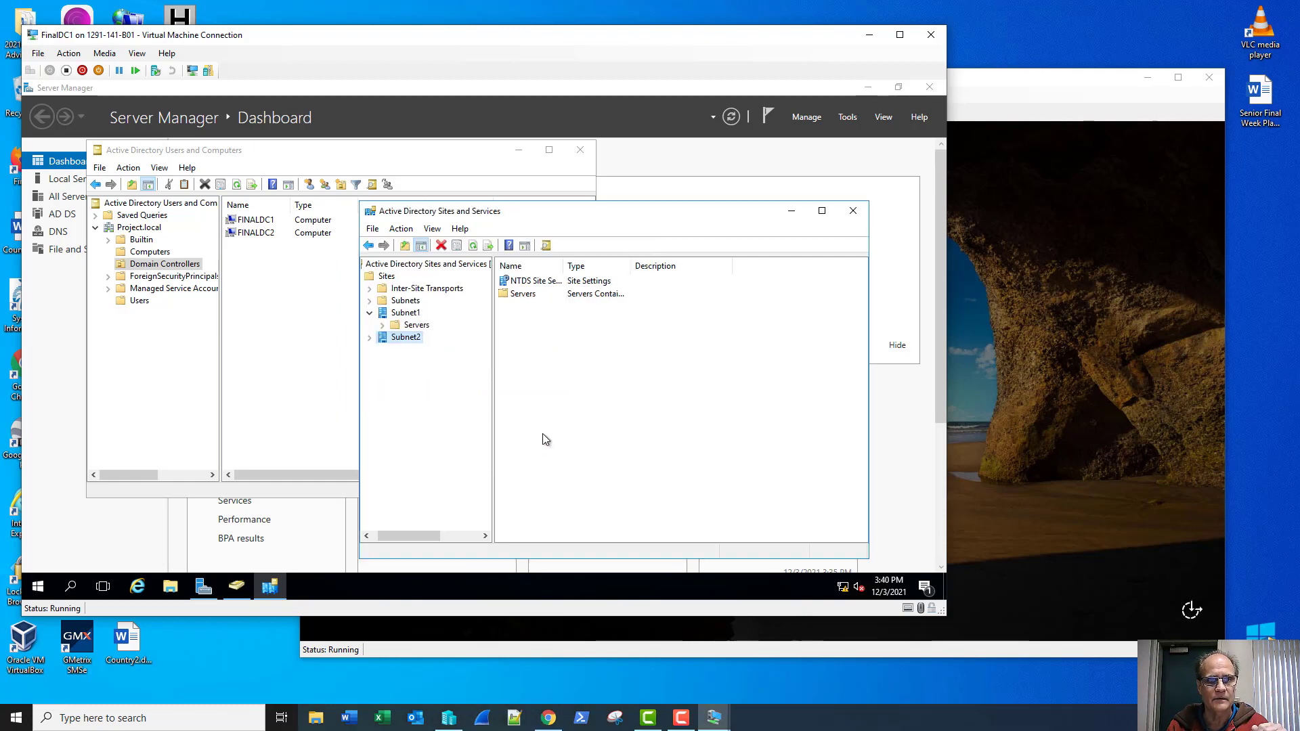
left_click(403, 304)
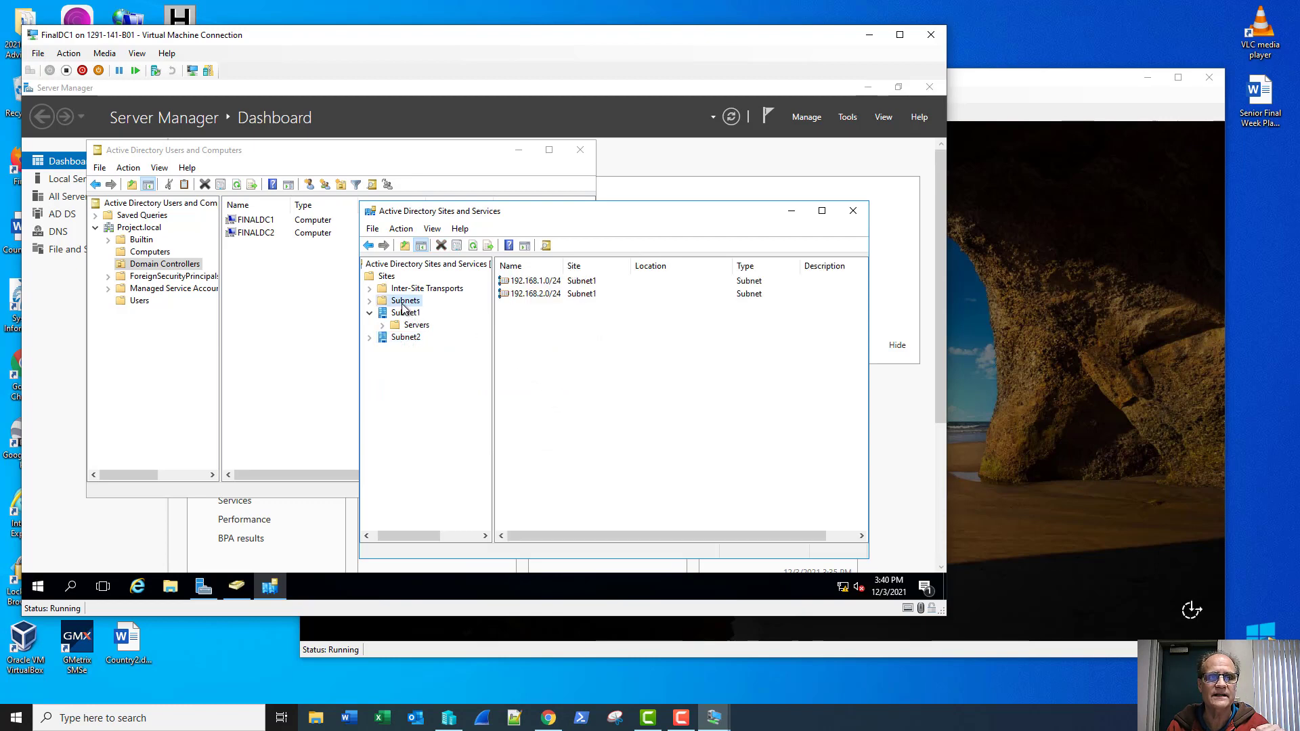
Step: Assign subnet 192.168.2.0/24 to the Subnet2 site
right_click(534, 299)
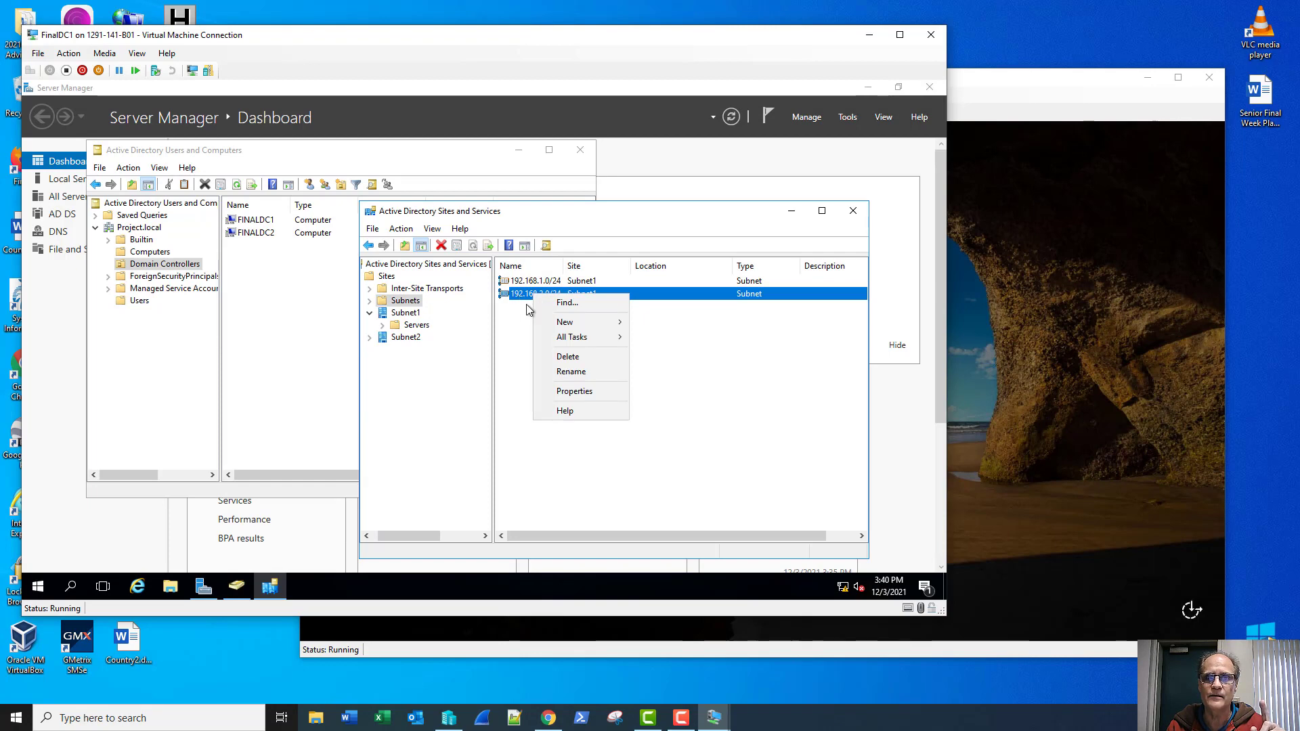
left_click(559, 391)
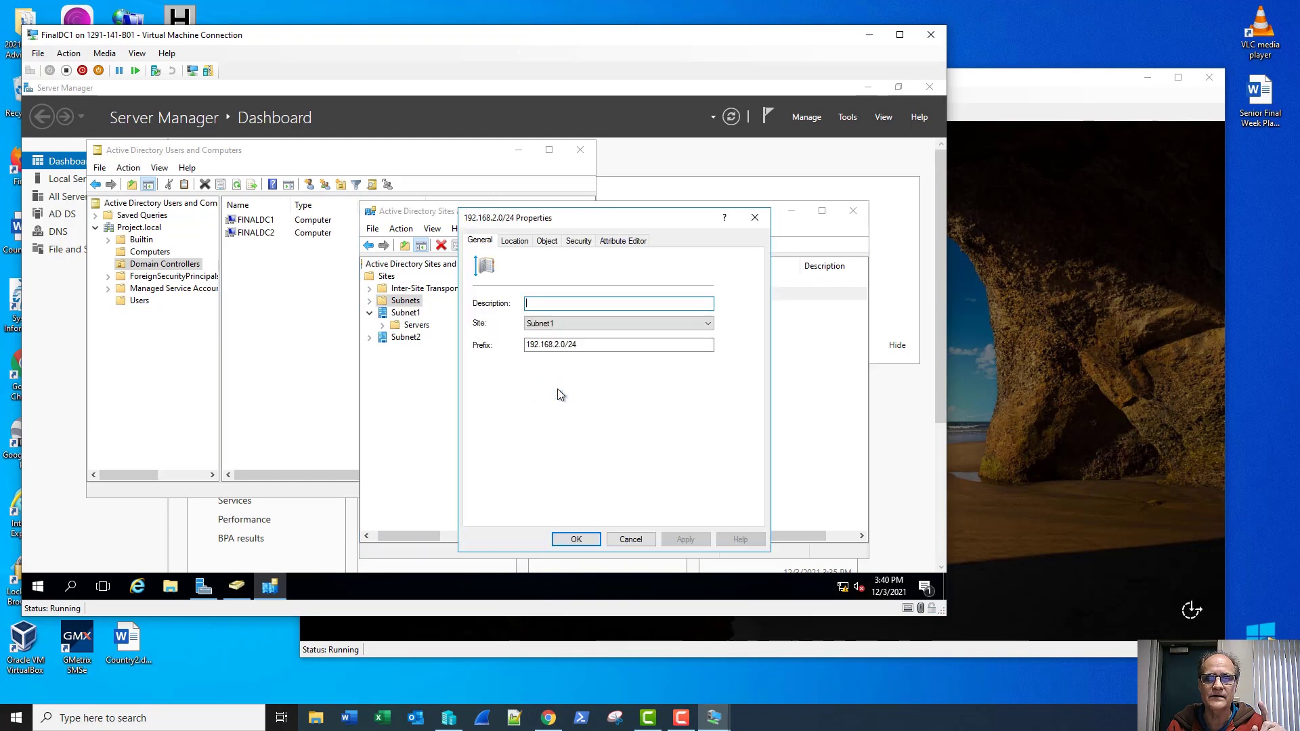
left_click(563, 325)
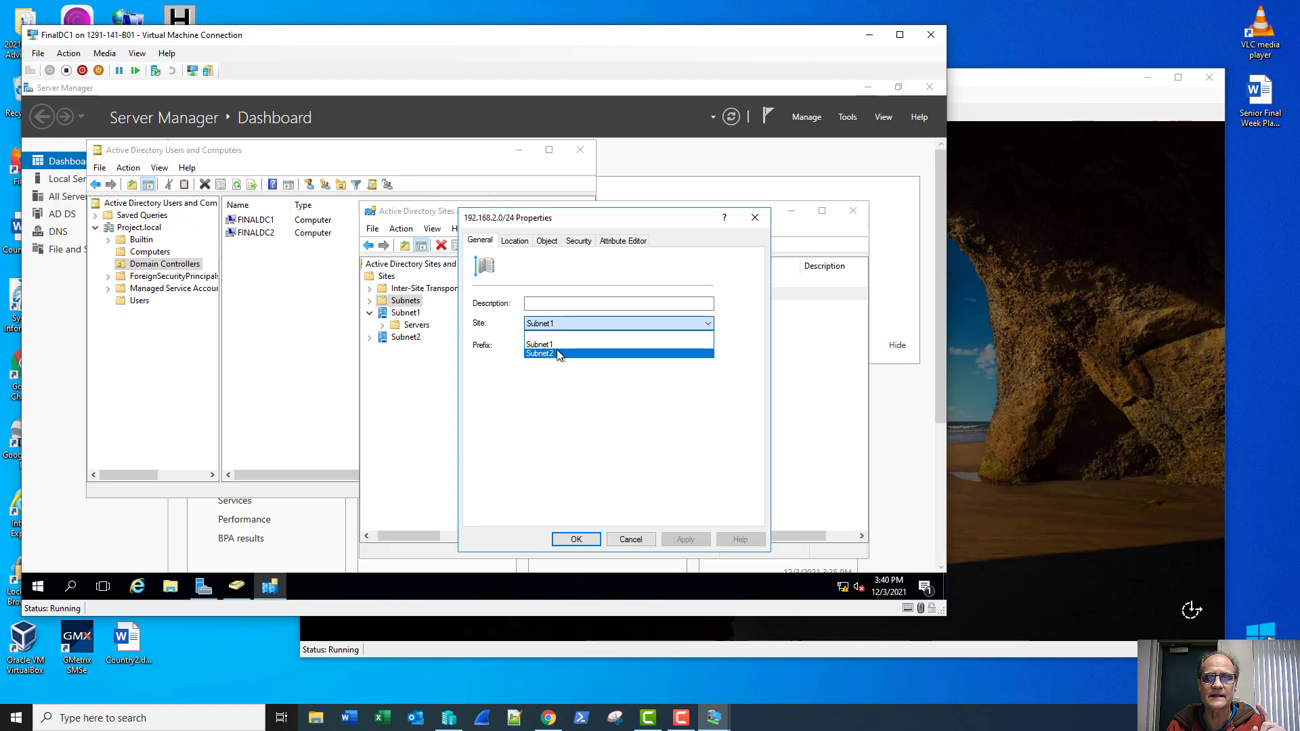
left_click(558, 353)
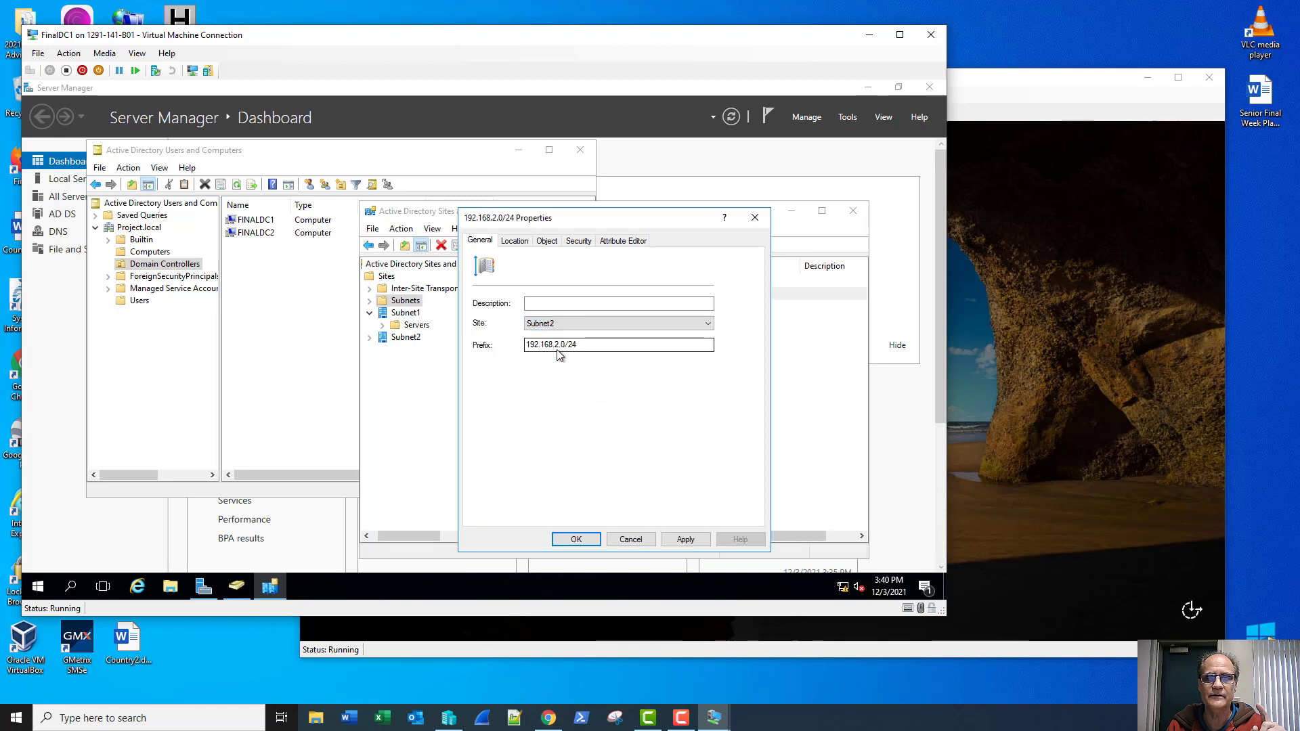
left_click(575, 539)
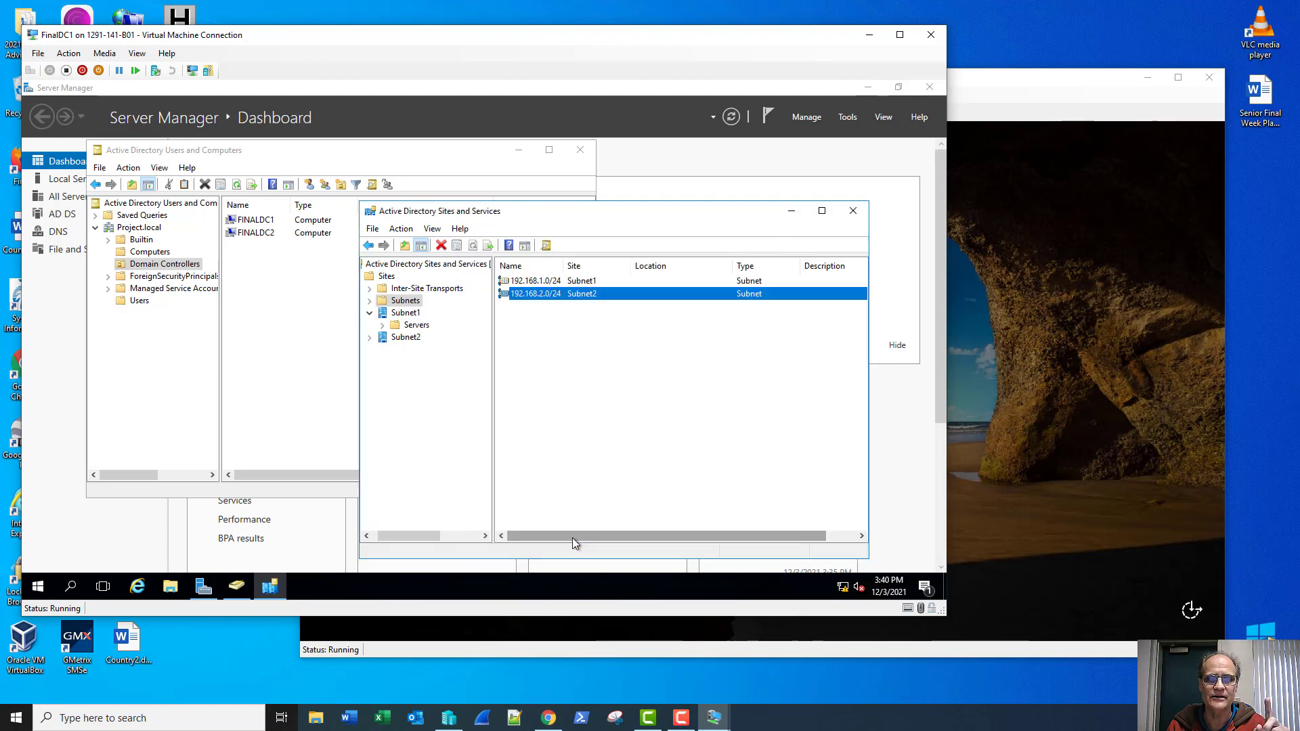
left_click(548, 281)
left_click(545, 294)
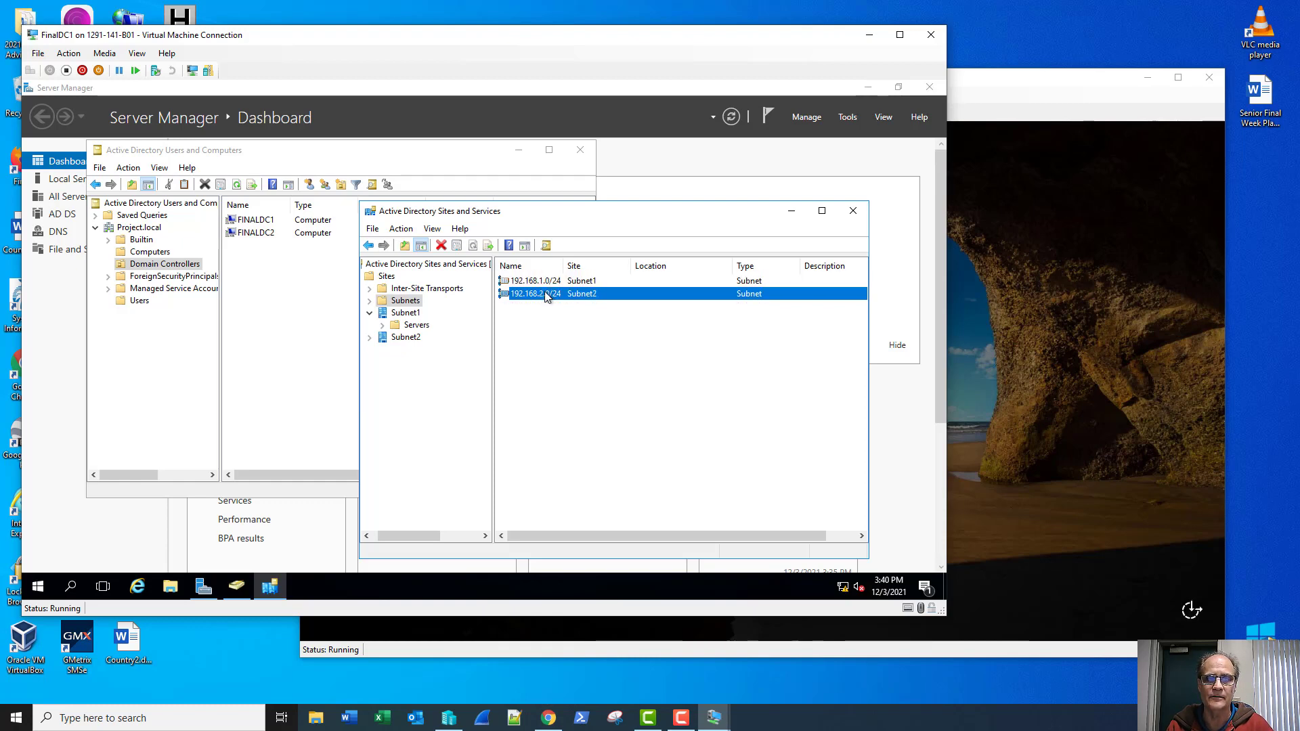
Step: Move FINALDC2 from Subnet1 into the Subnet2 site and confirm it under Subnet2's Servers
left_click(383, 329)
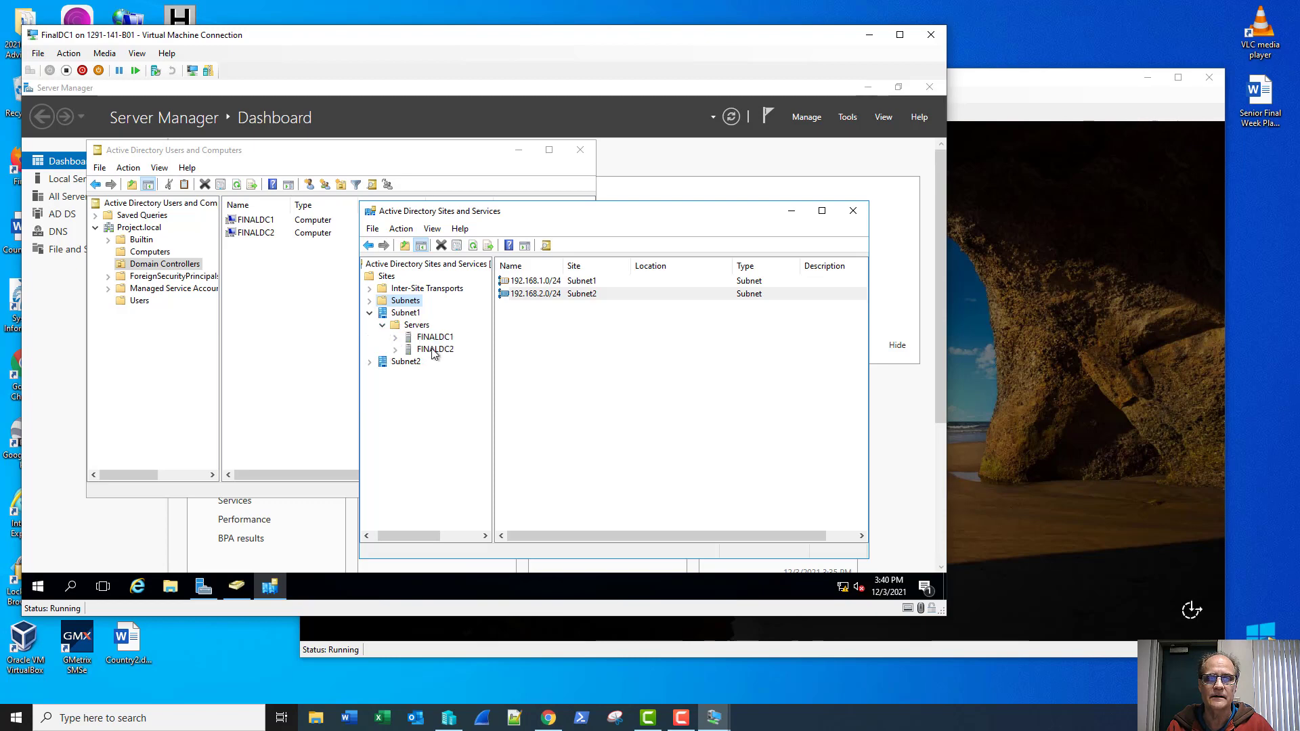
left_click(434, 349)
right_click(434, 351)
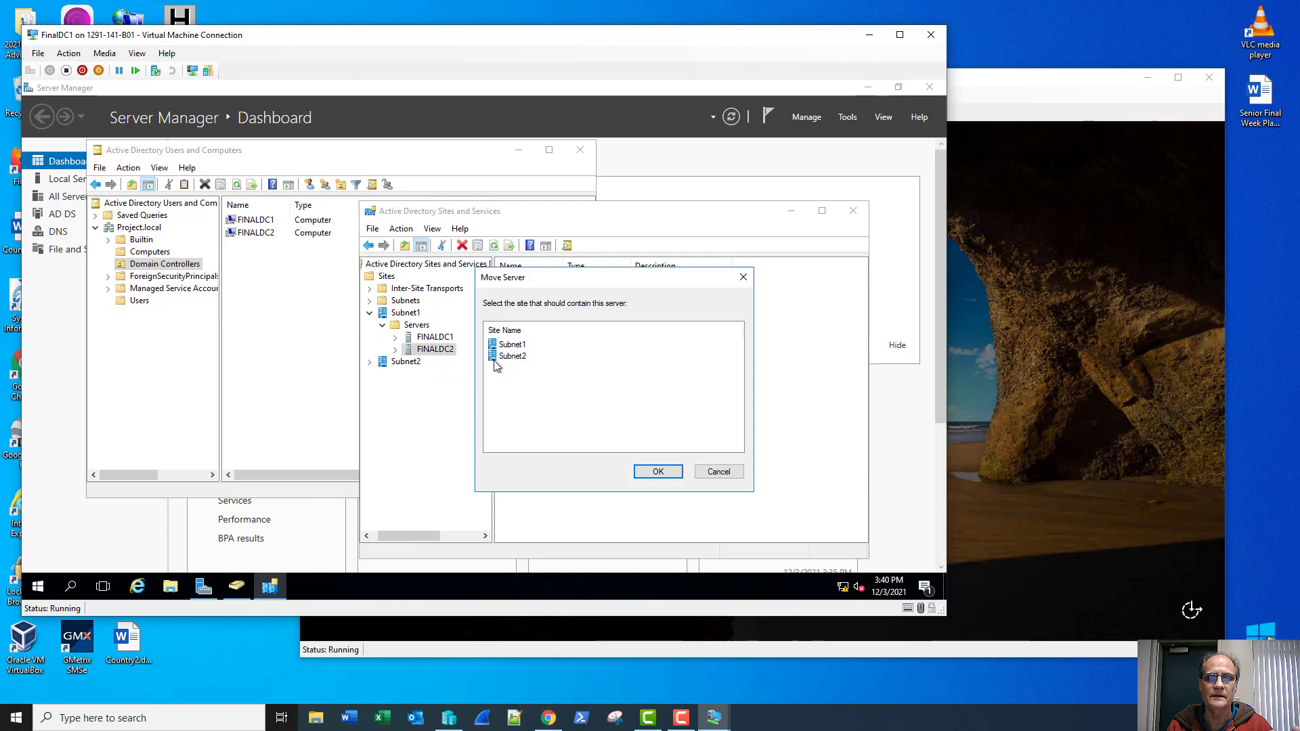
left_click(502, 359)
left_click(661, 472)
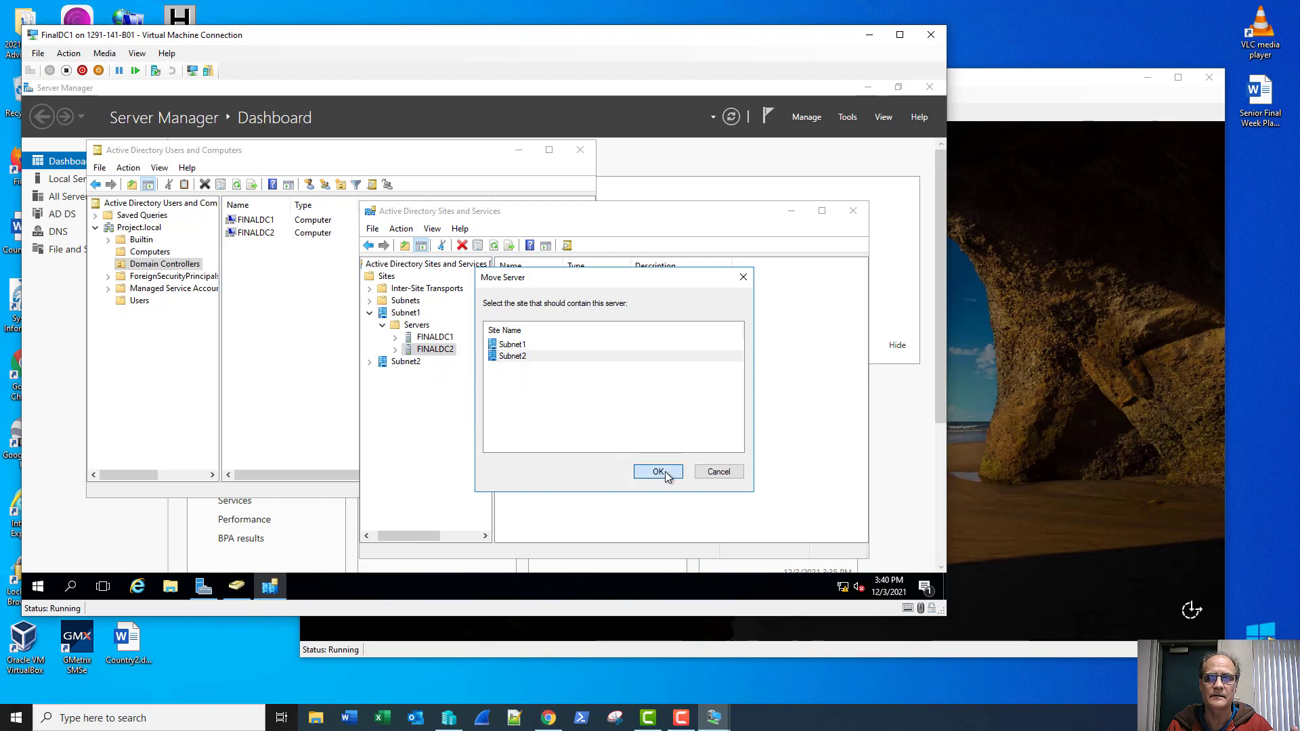
left_click(370, 350)
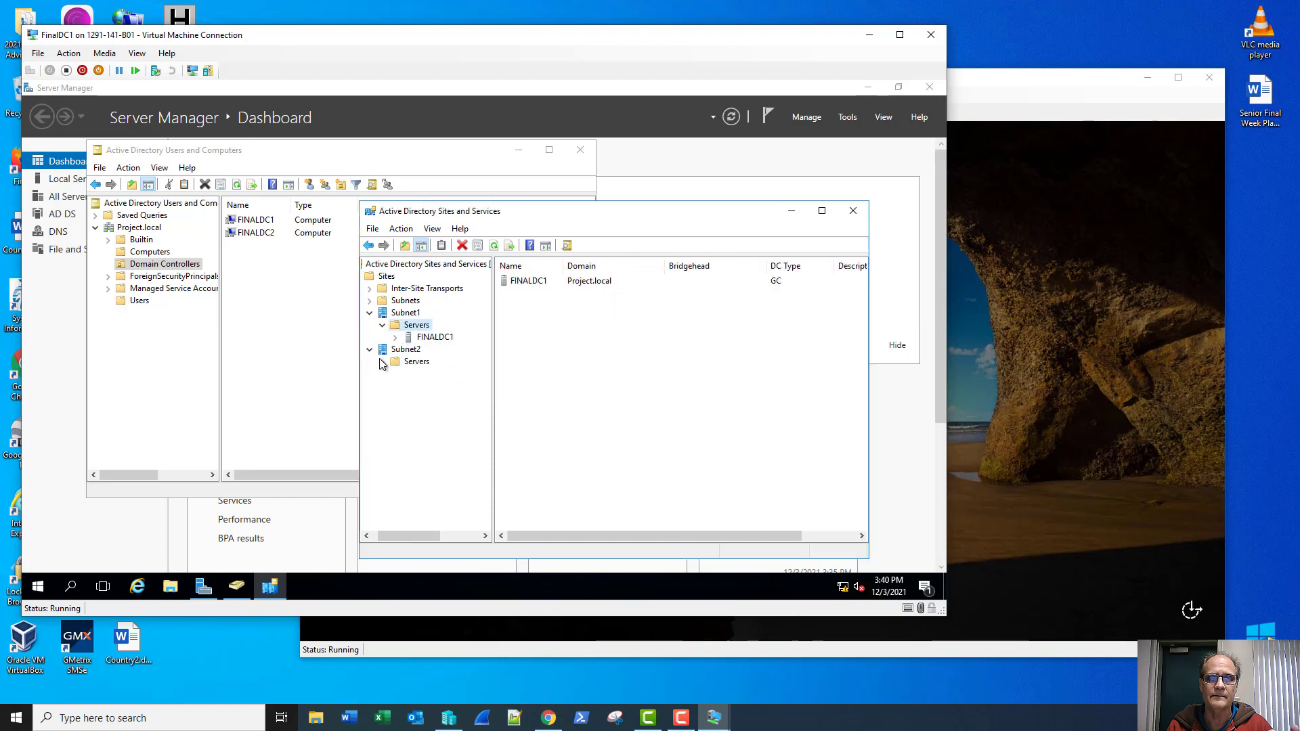
left_click(382, 362)
left_click(379, 291)
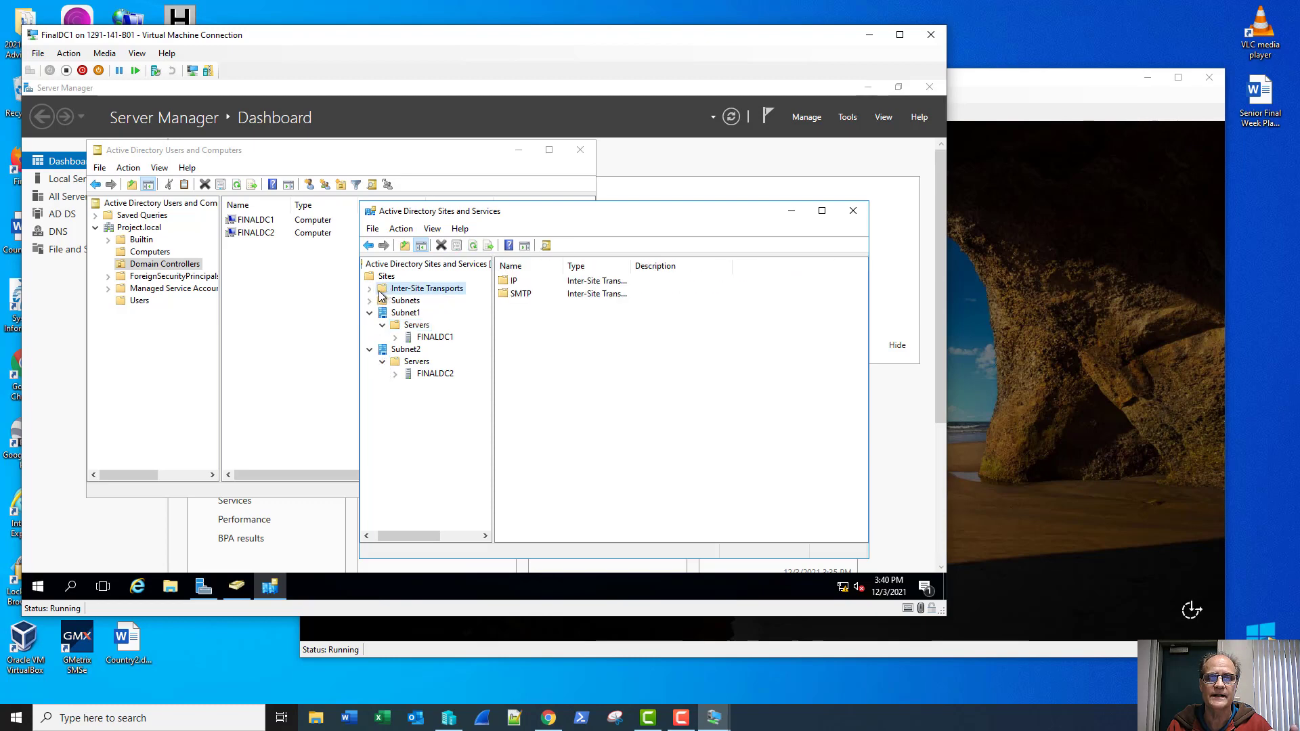
Step: Review the DEFAULTIPSITELINK properties under Inter-Site Transports > IP
left_click(370, 289)
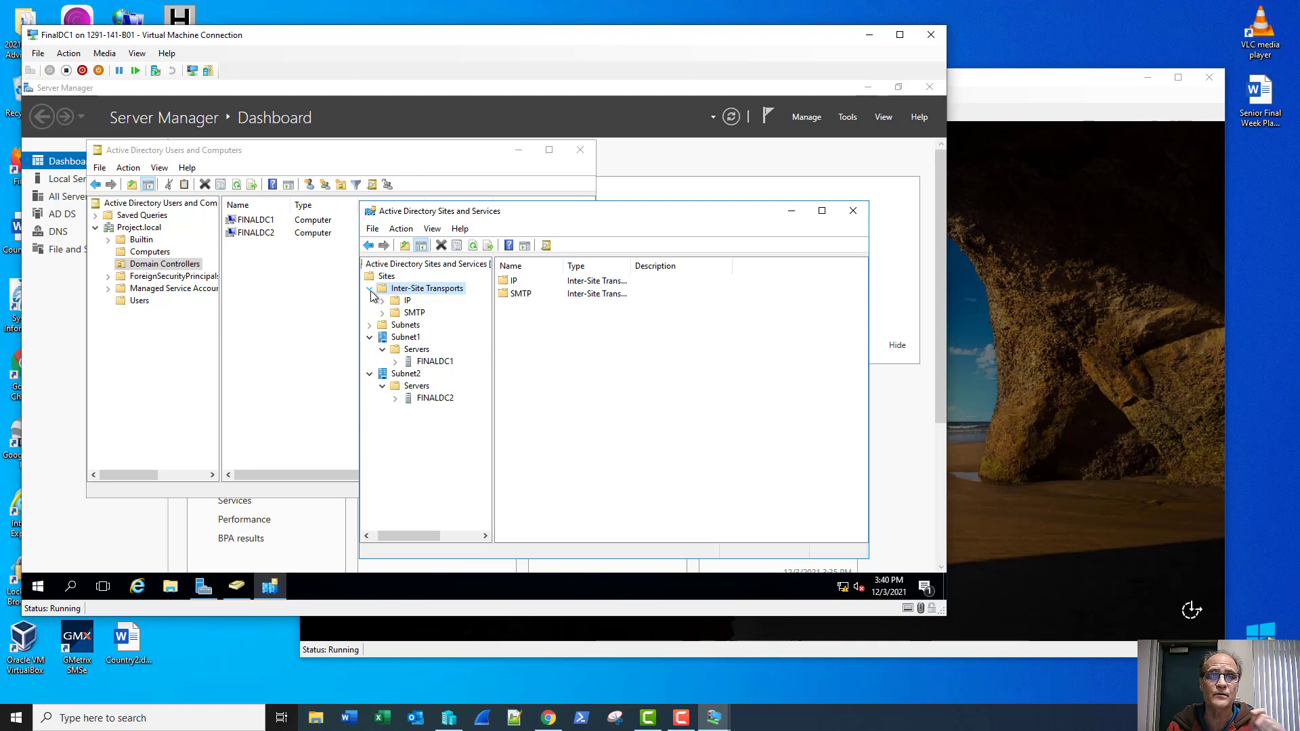
left_click(396, 299)
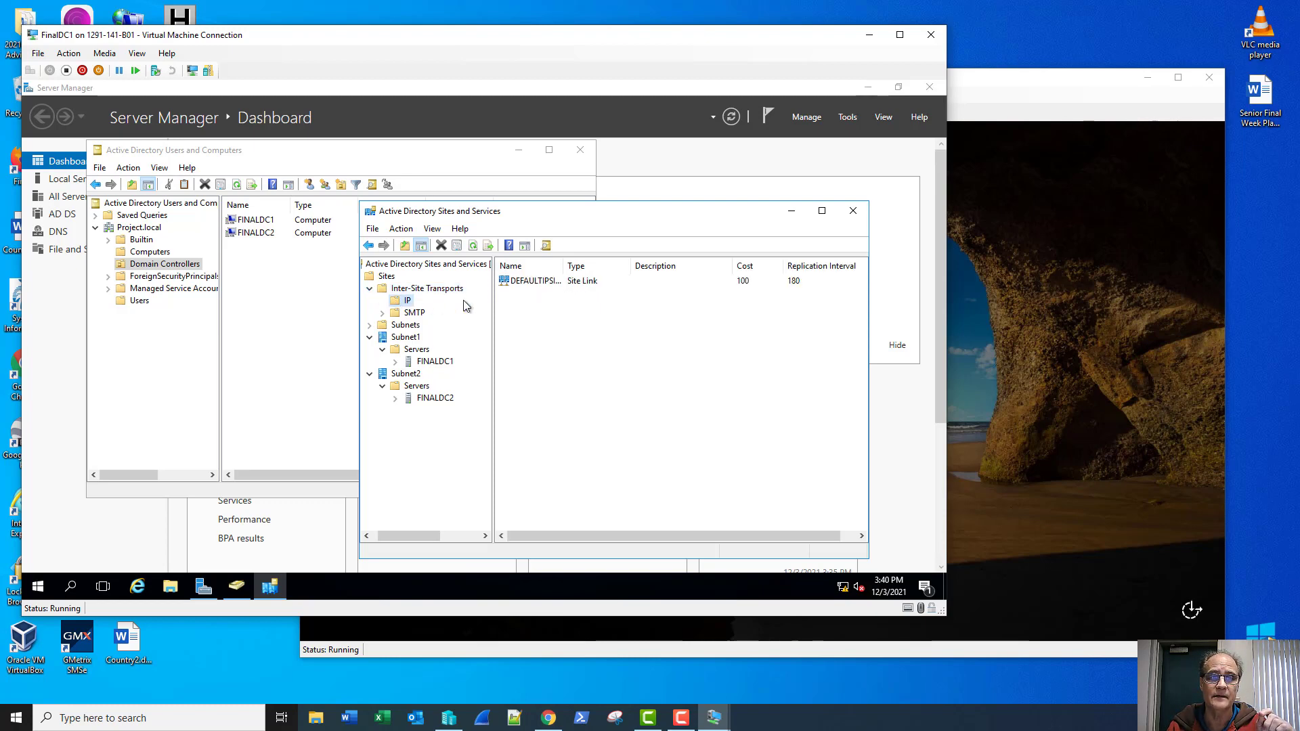
right_click(539, 284)
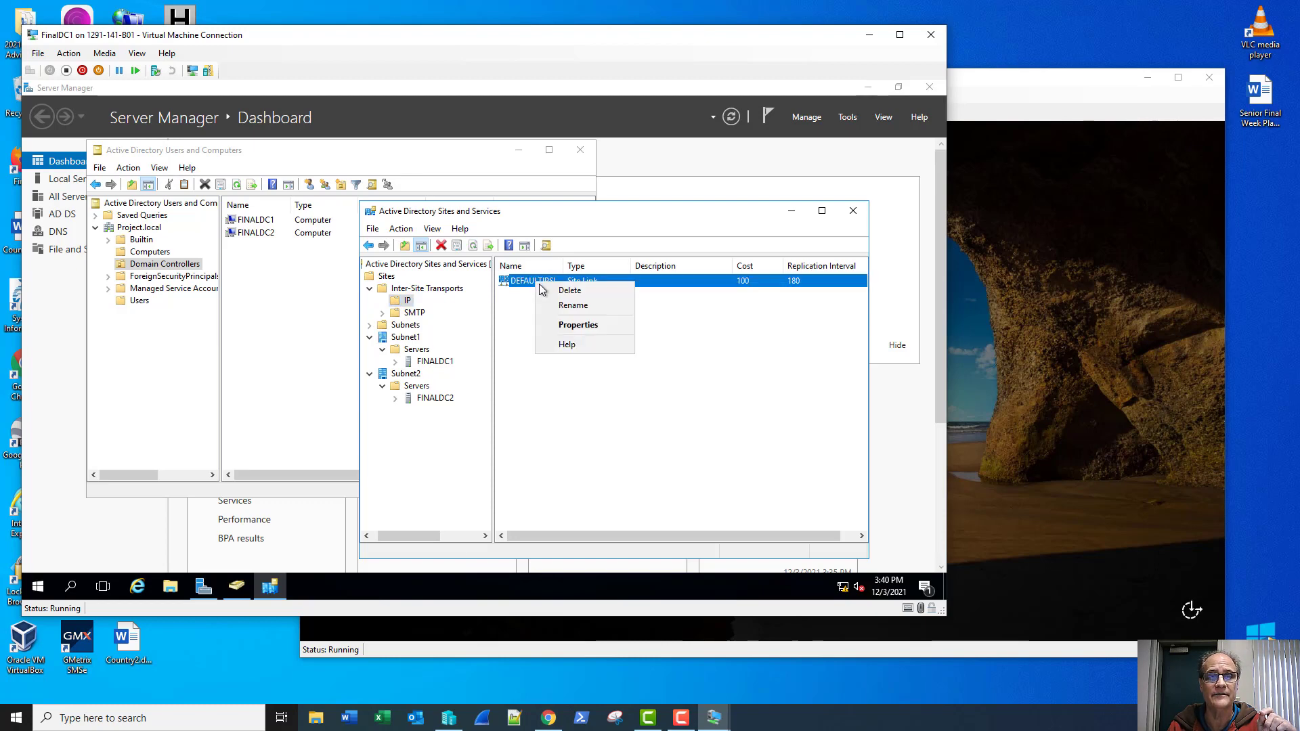
left_click(550, 325)
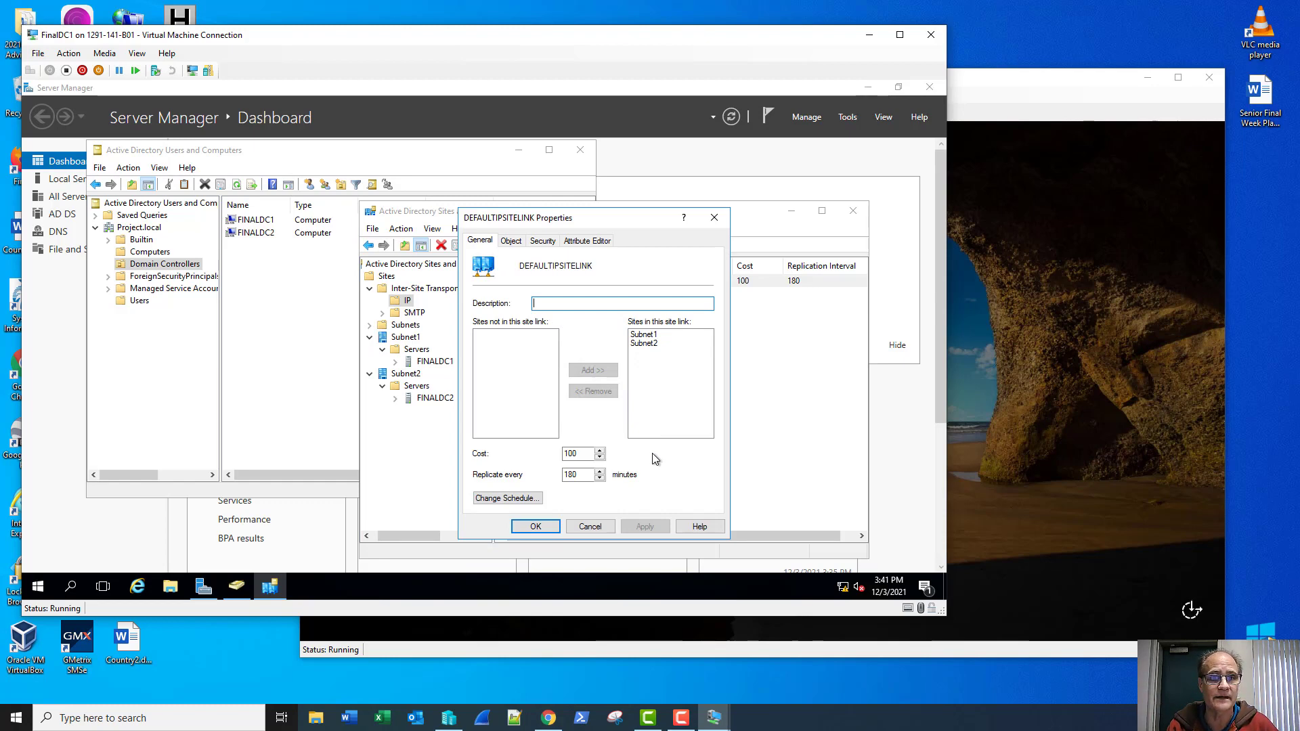
left_click(534, 527)
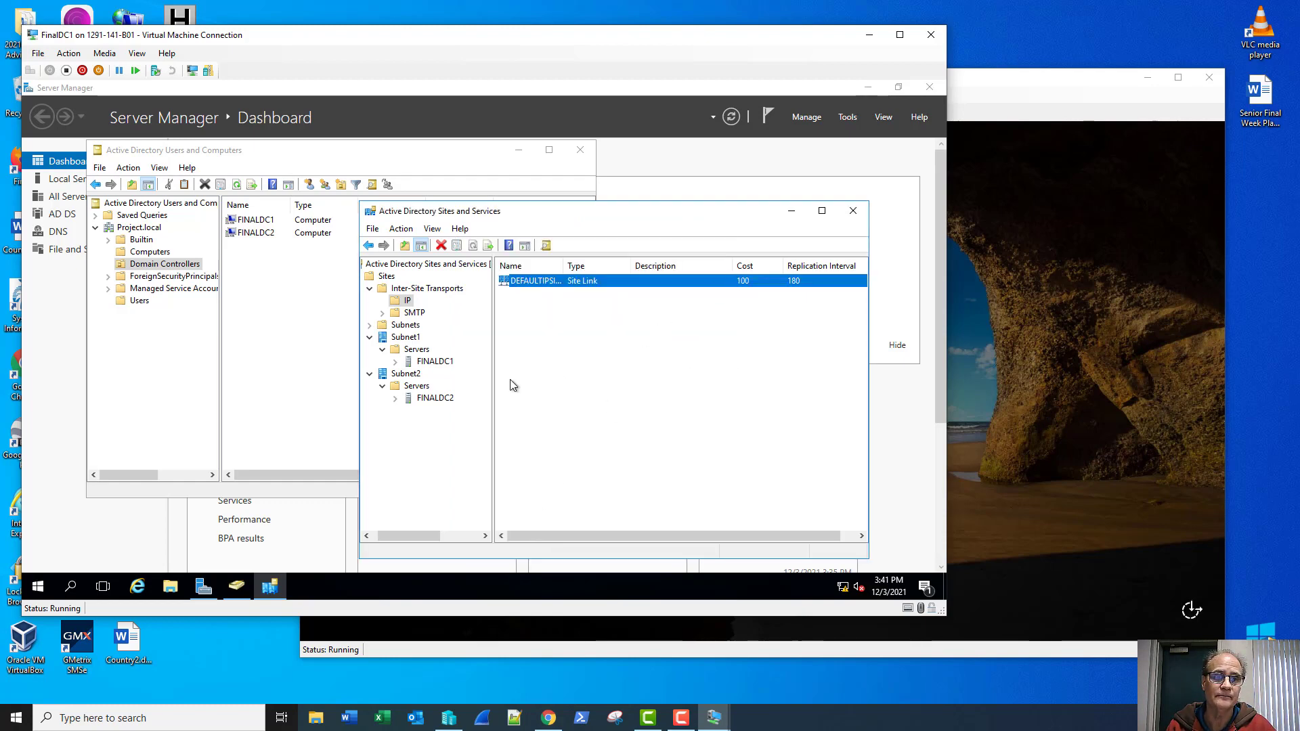
Step: Inspect both servers' NTDS Settings, finding FINALDC1's automatically generated connection from FINALDC2
left_click(395, 399)
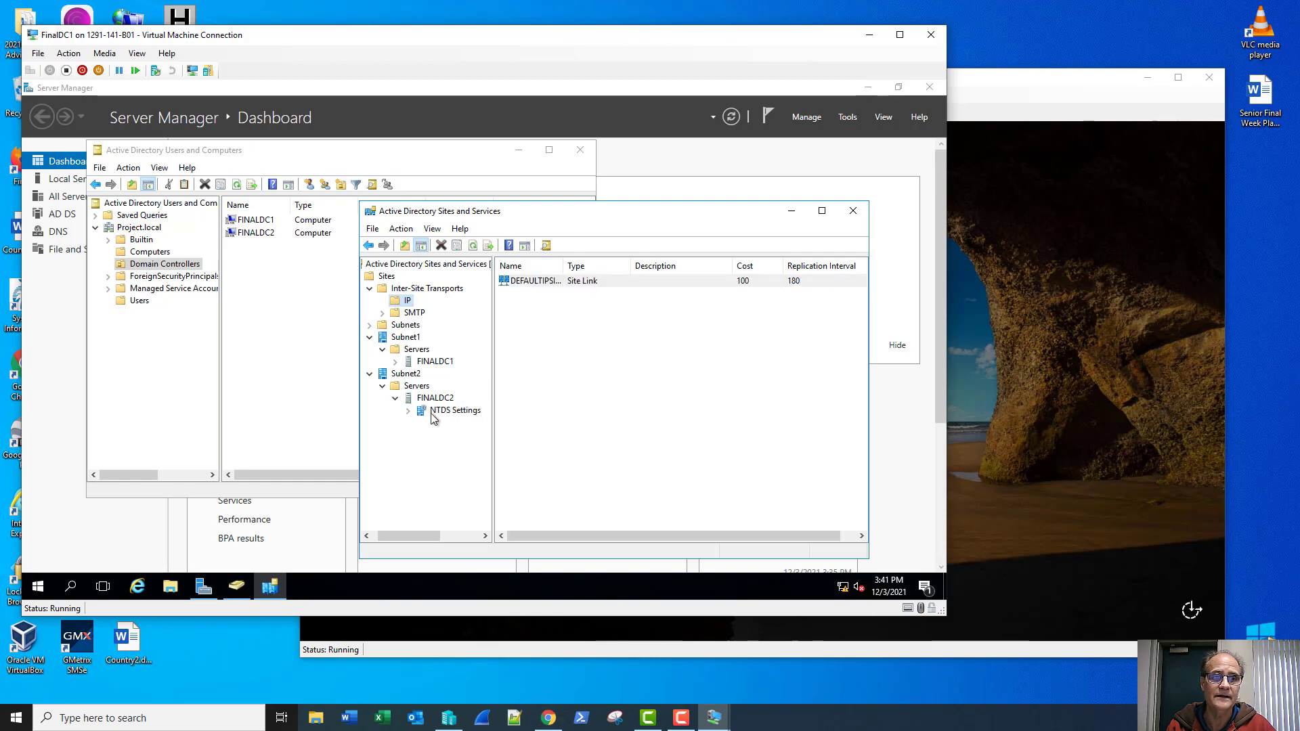
left_click(434, 411)
left_click(433, 399)
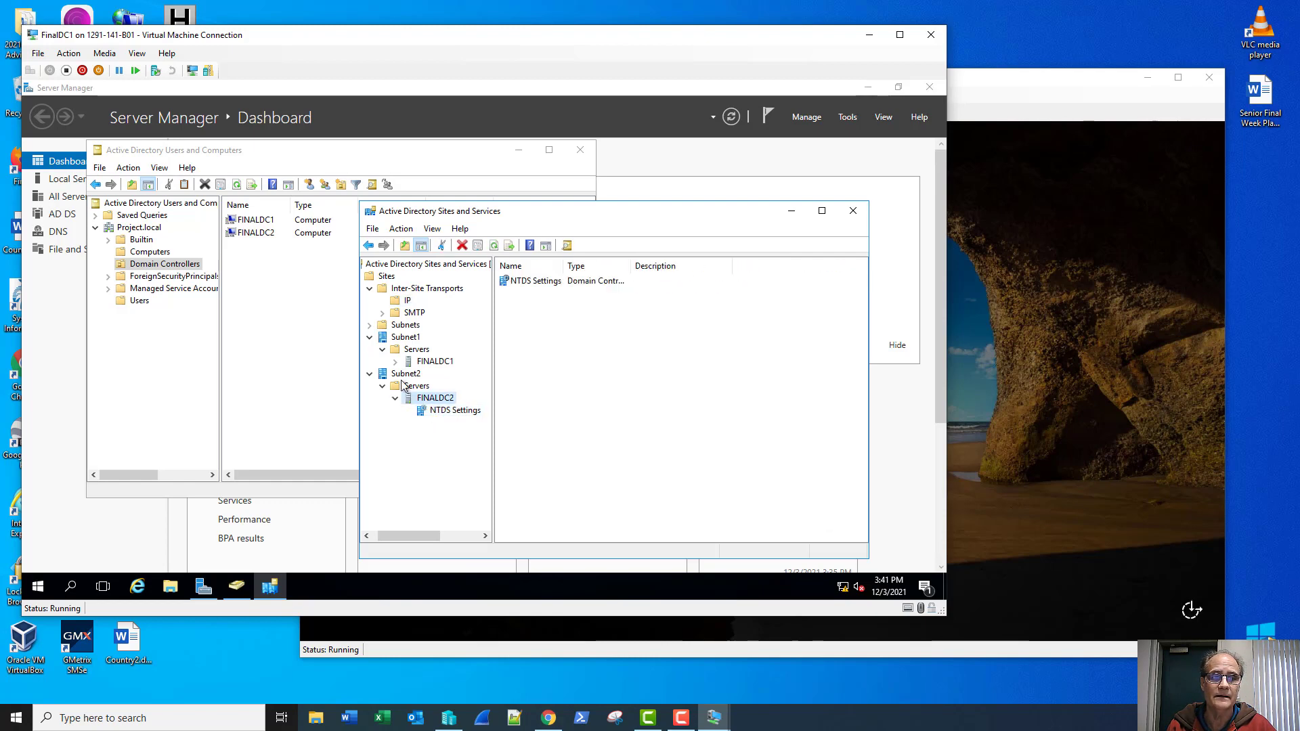
left_click(395, 361)
left_click(435, 375)
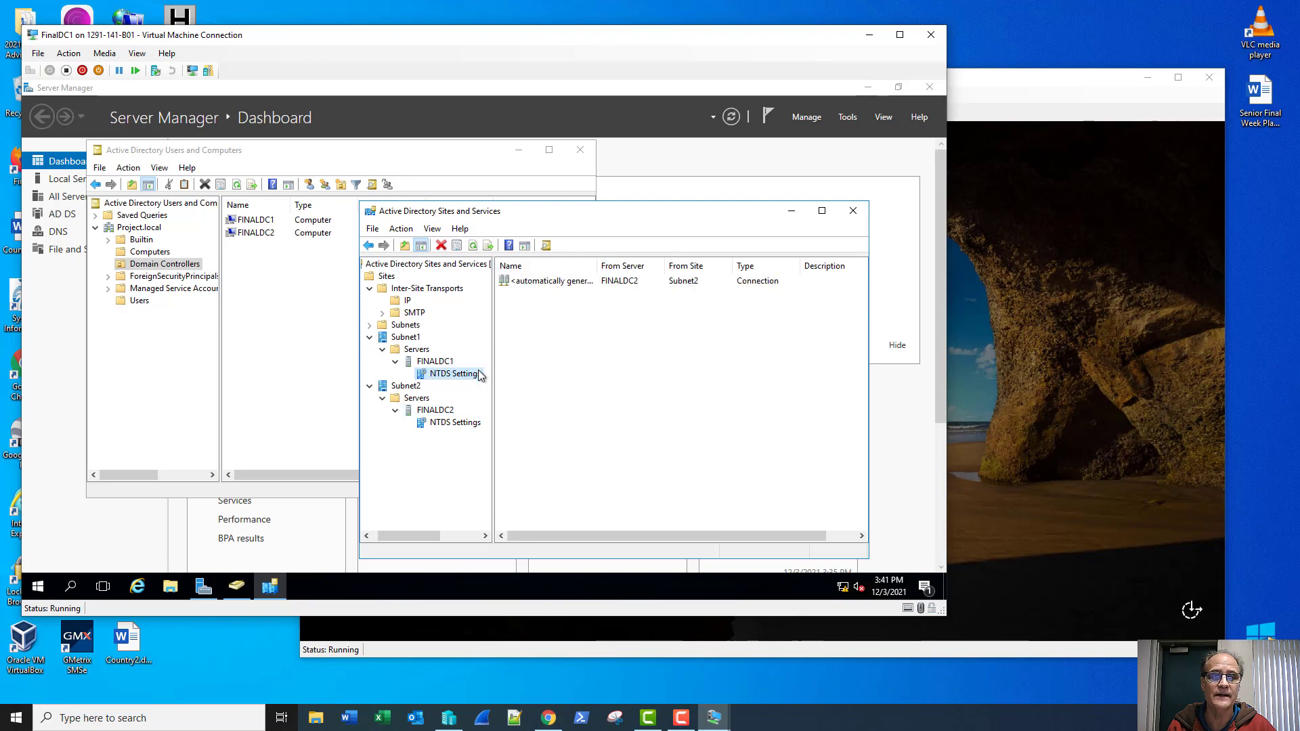
left_click(444, 423)
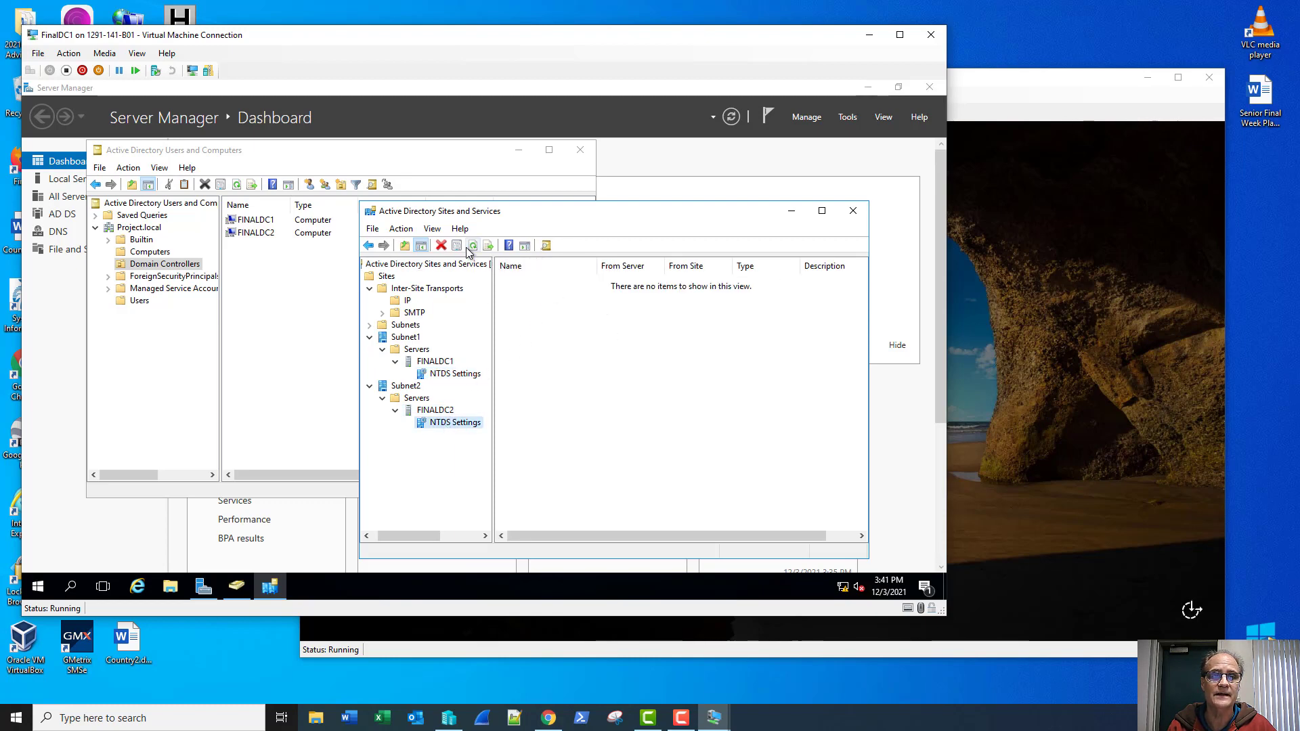
left_click(440, 374)
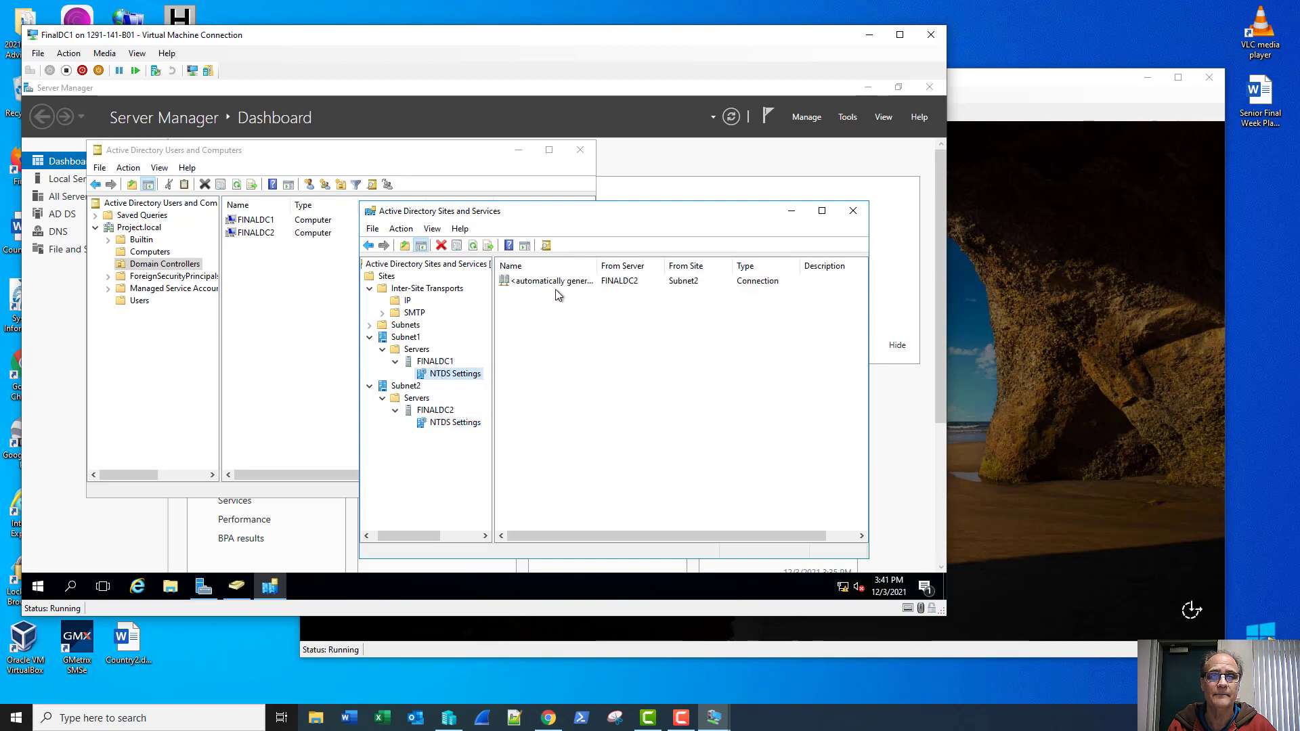
right_click(531, 288)
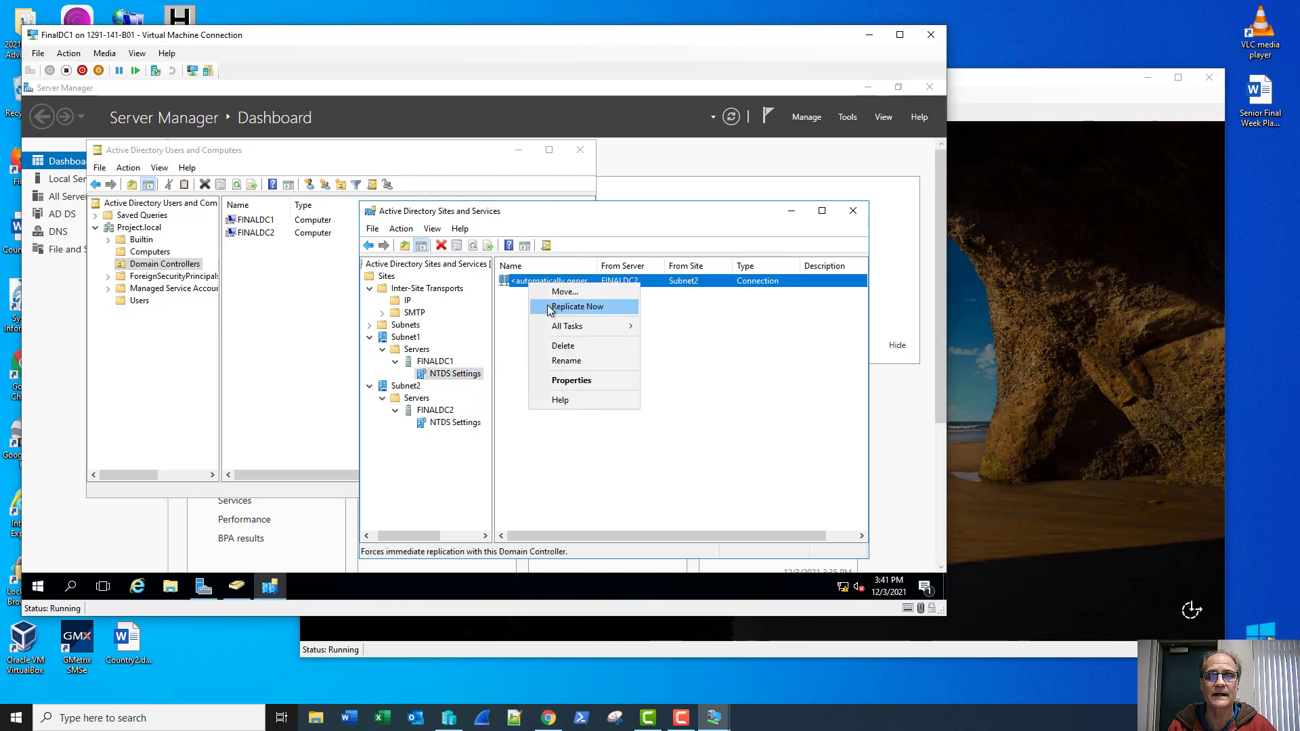
left_click(824, 286)
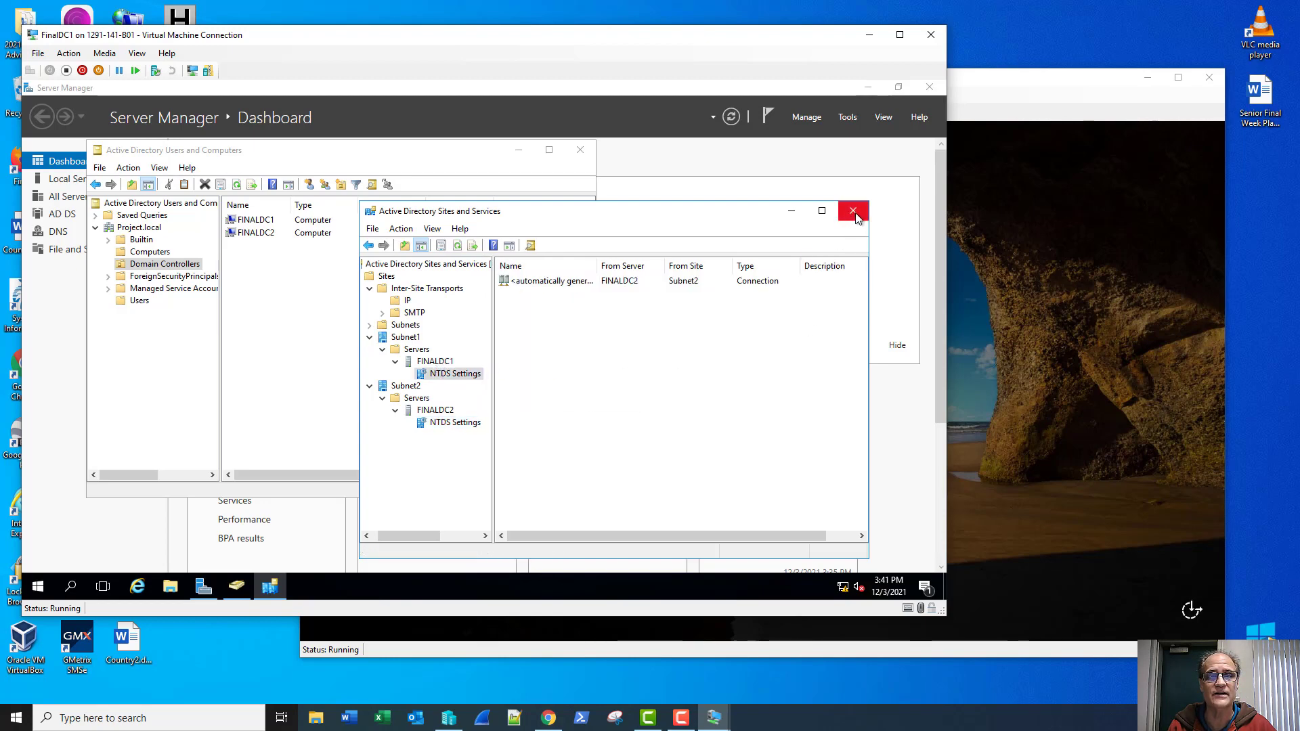
left_click(978, 111)
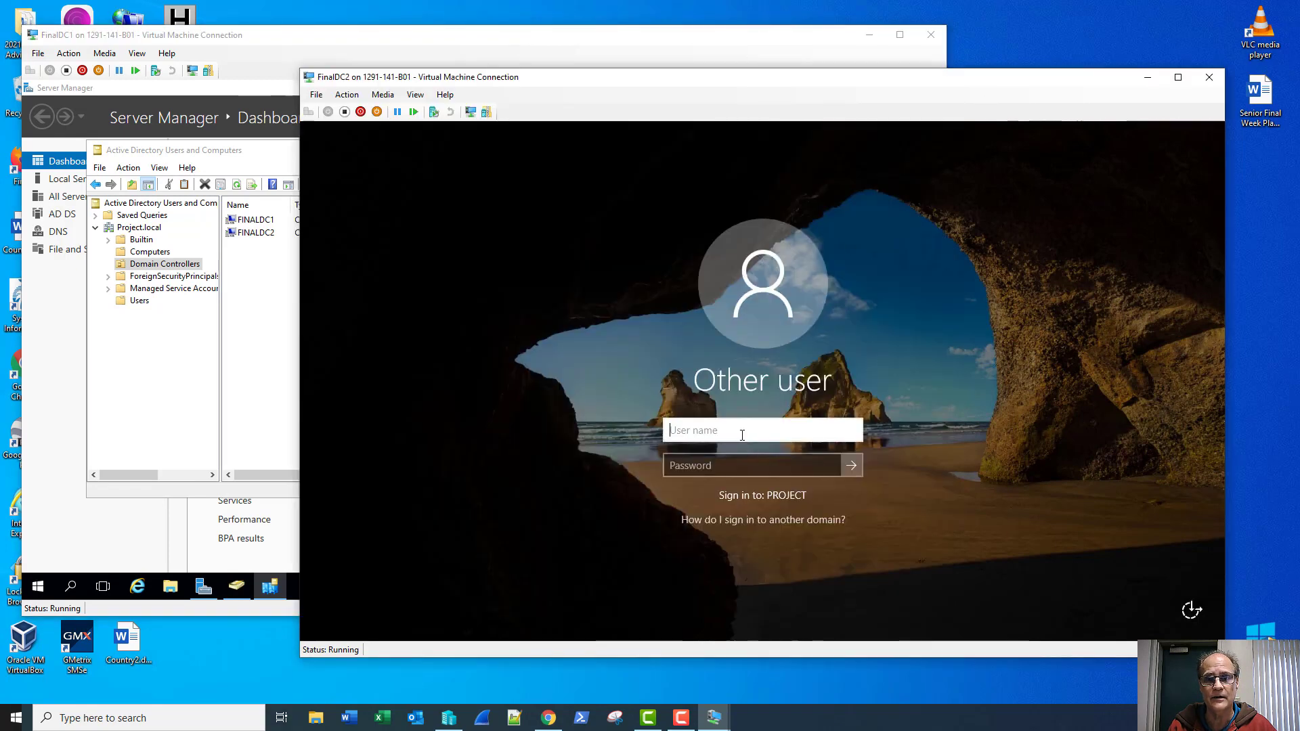
Step: Sign in to FINALDC2 with the domain admin user name and password
type("sadmin")
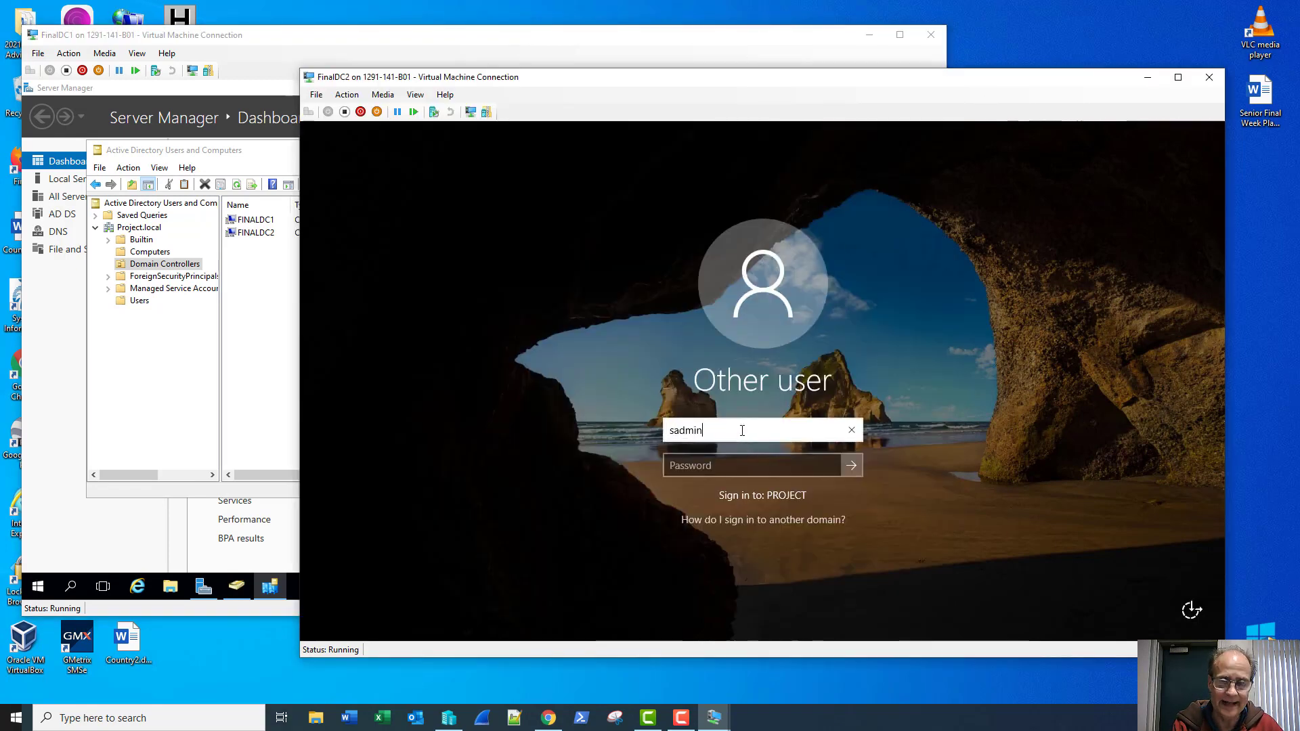
key("Tab")
type("•••••••••")
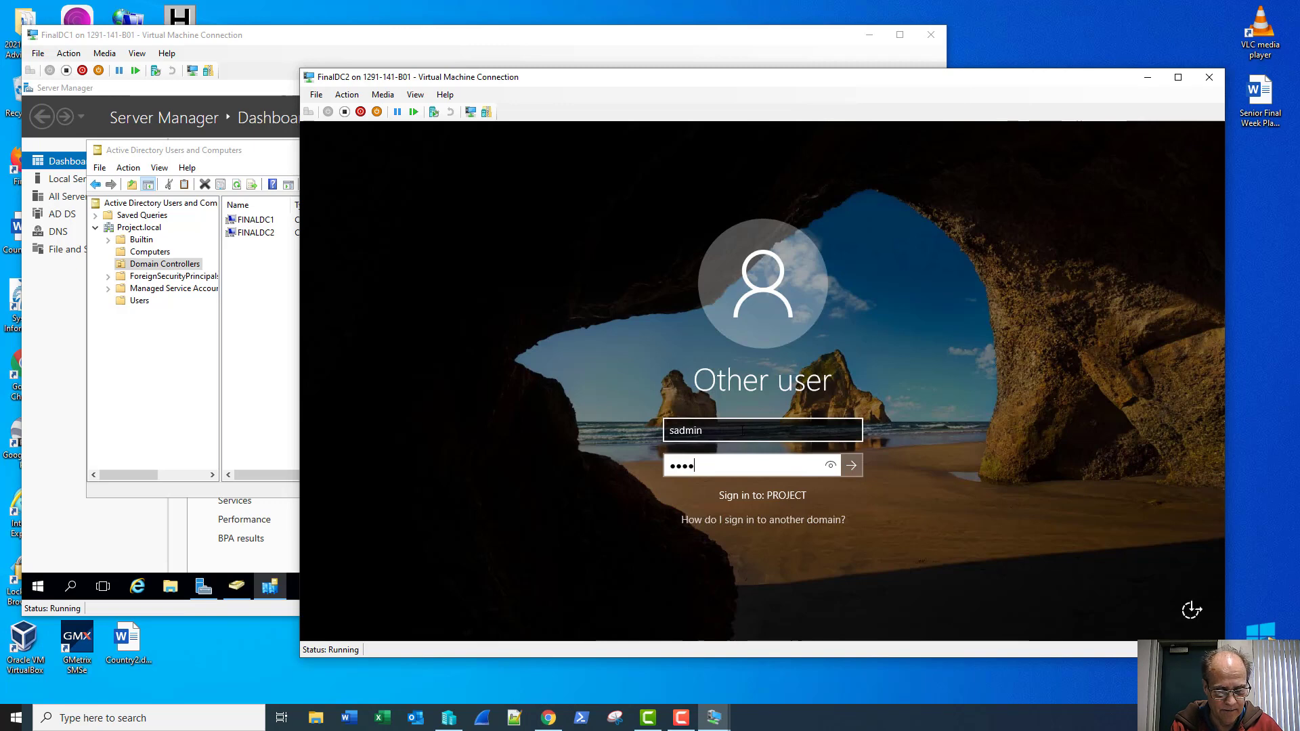
type("•")
key("Return")
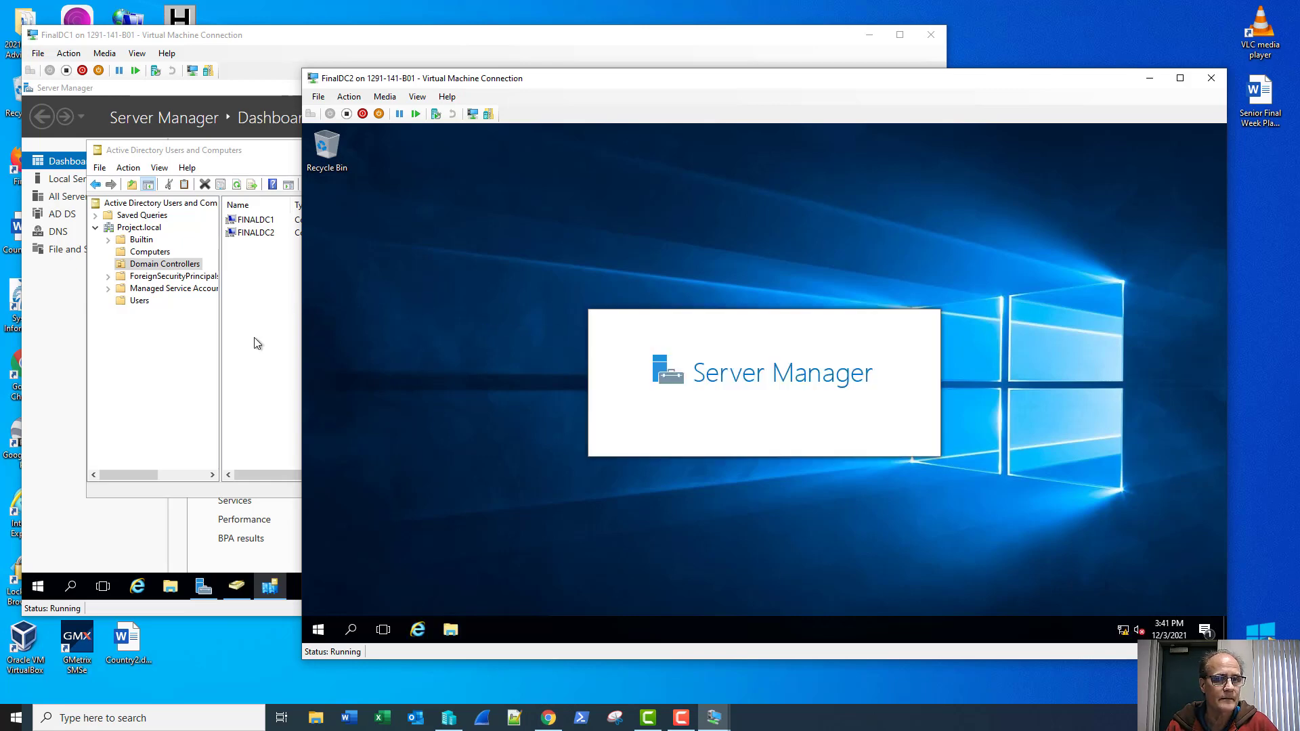
Step: Bring FinalDC1's Sites and Services window back to the front
left_click(274, 596)
left_click(271, 587)
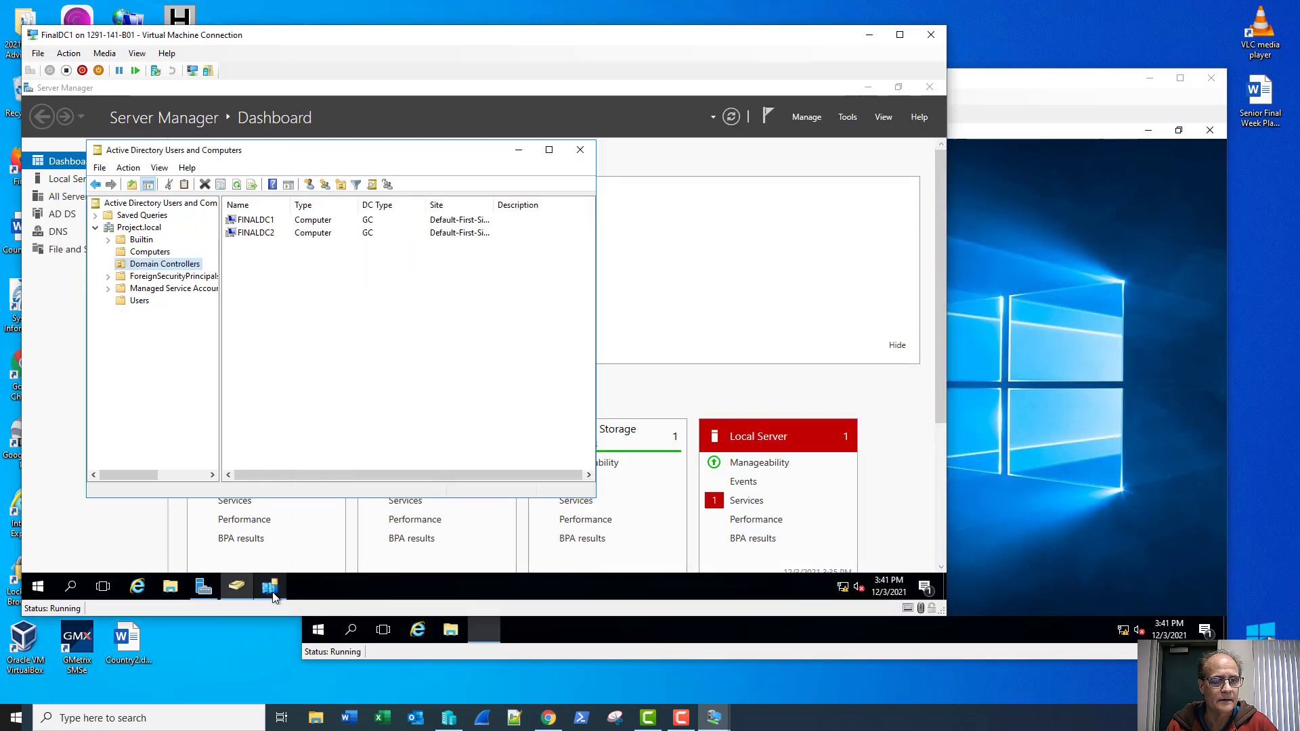
left_click(271, 588)
Step: Run Replicate Now on the FINALDC2 connection and dismiss the naming-context error
right_click(540, 281)
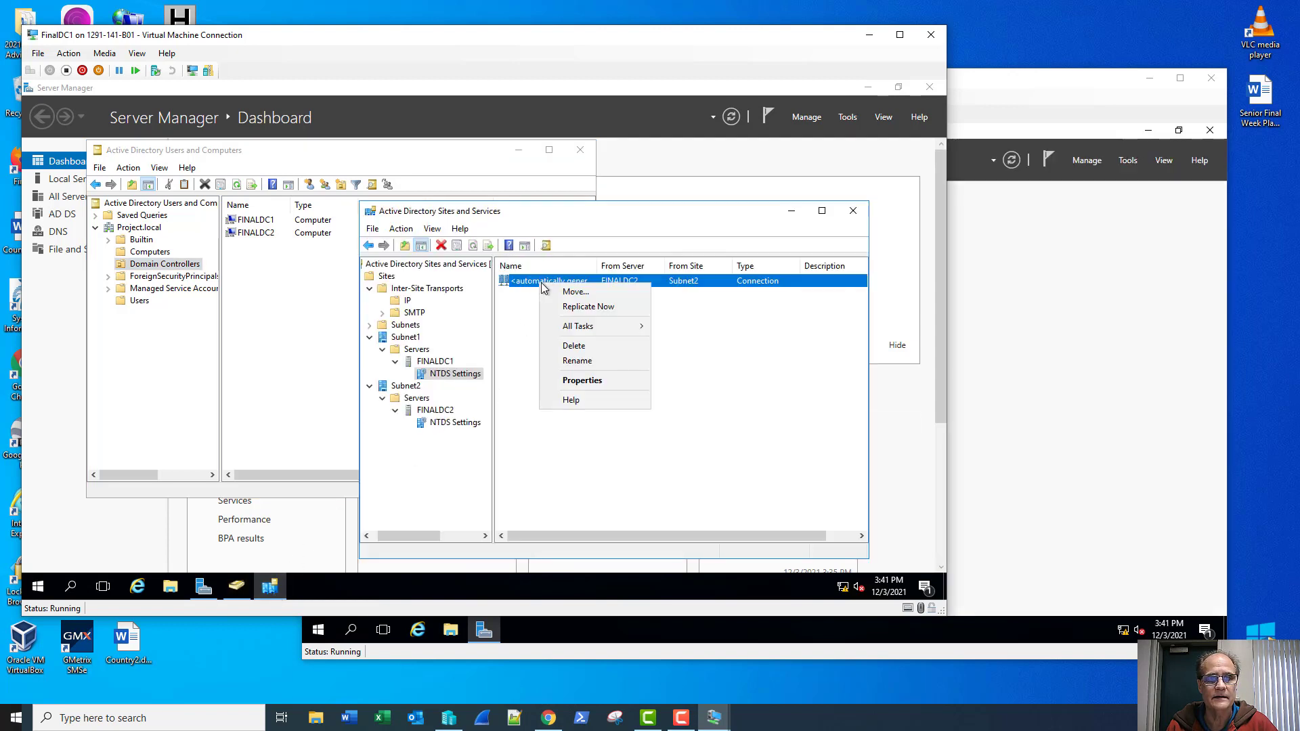
left_click(554, 308)
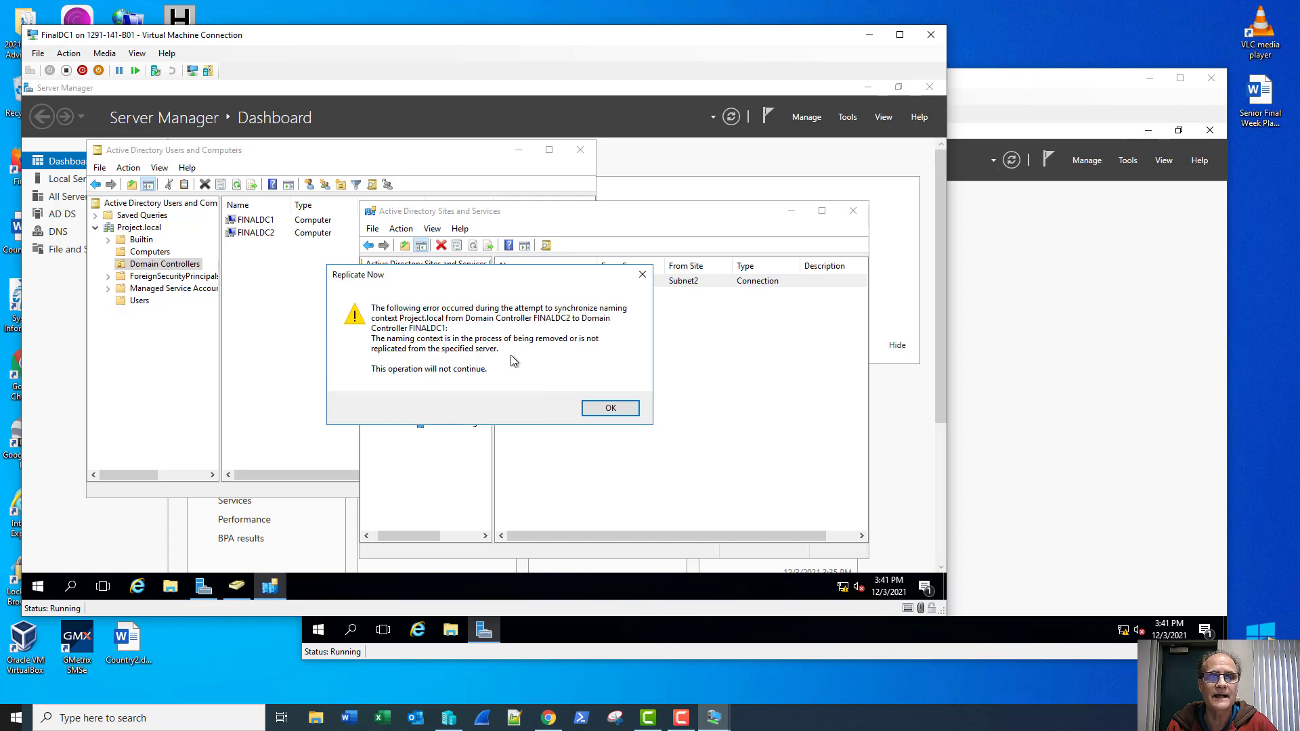
left_click(608, 410)
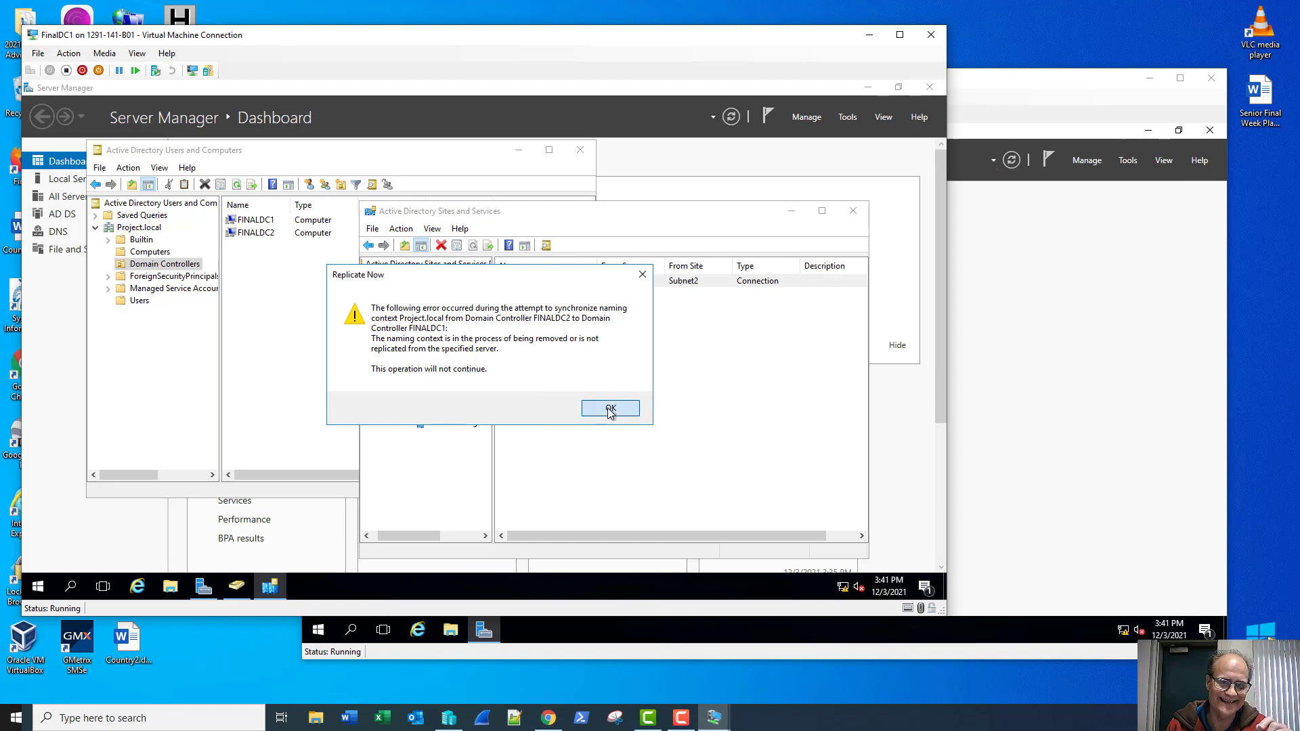
left_click(984, 91)
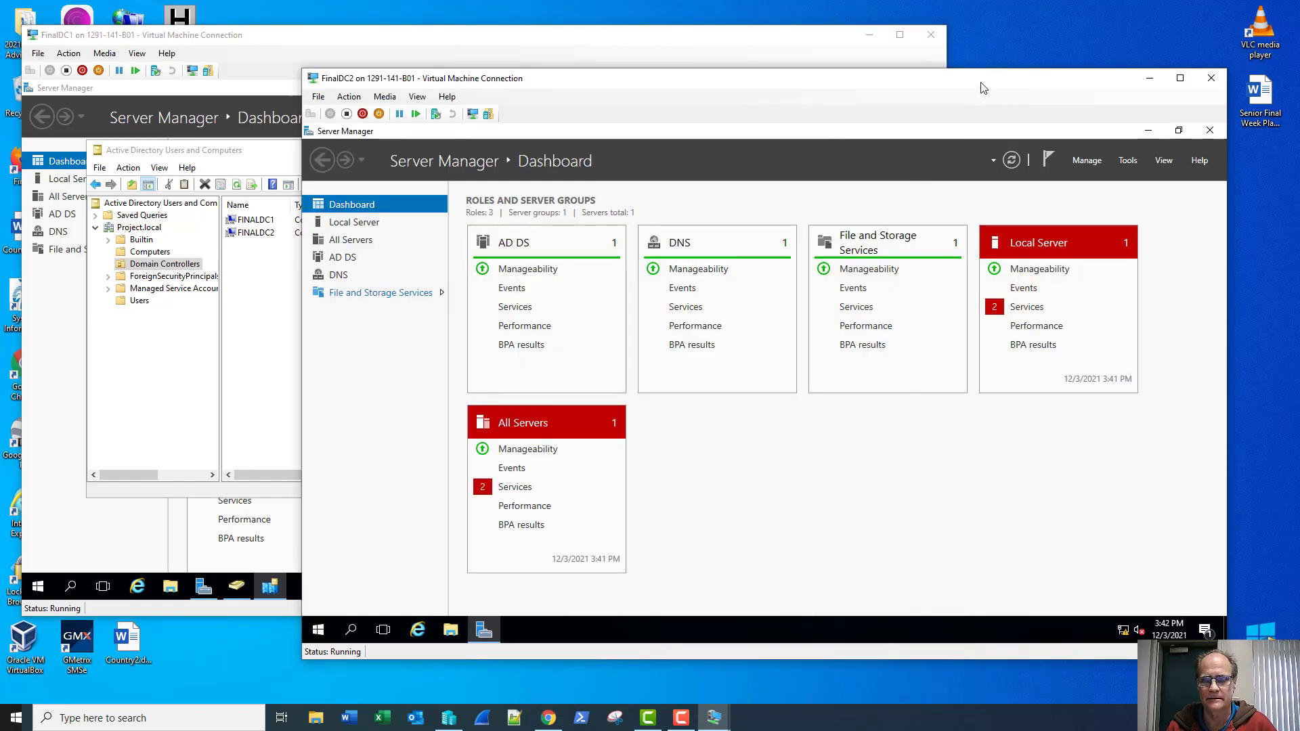
Step: On FINALDC2, open Active Directory Users and Computers and browse Computers, Domain Controllers and Users
left_click(1129, 162)
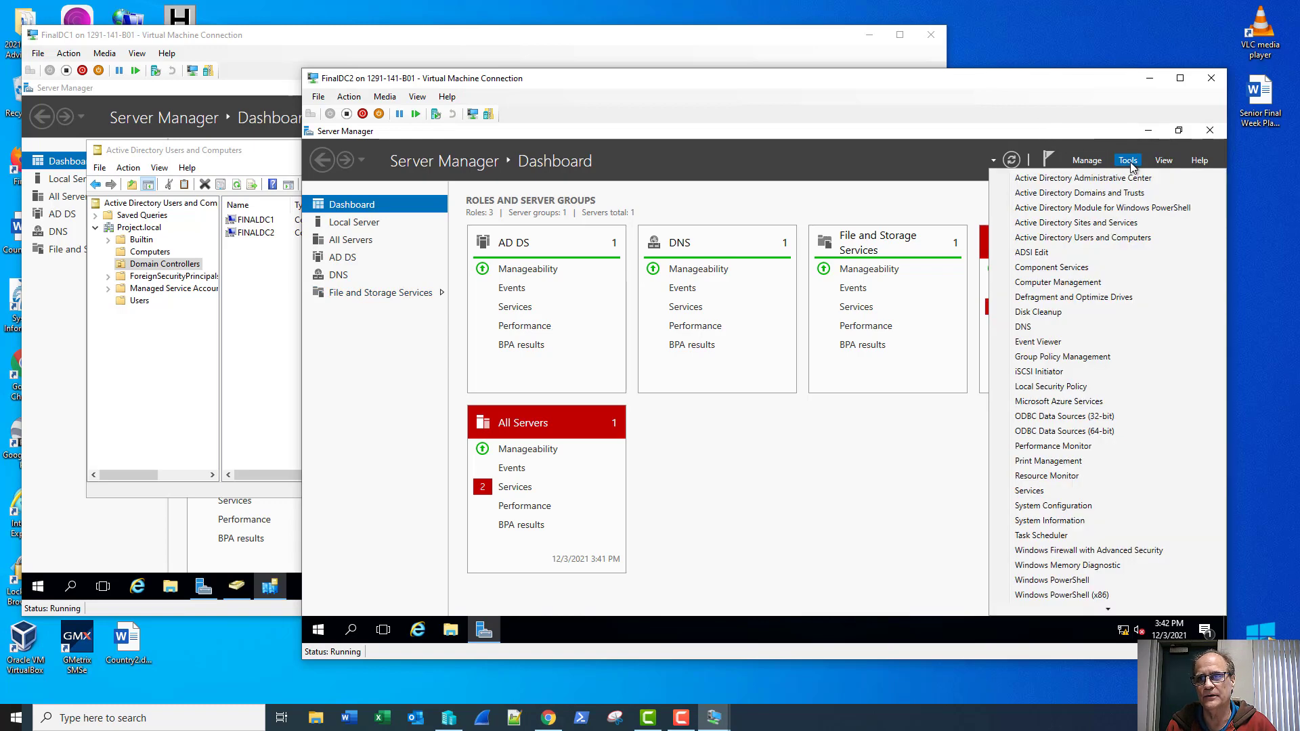
left_click(1118, 237)
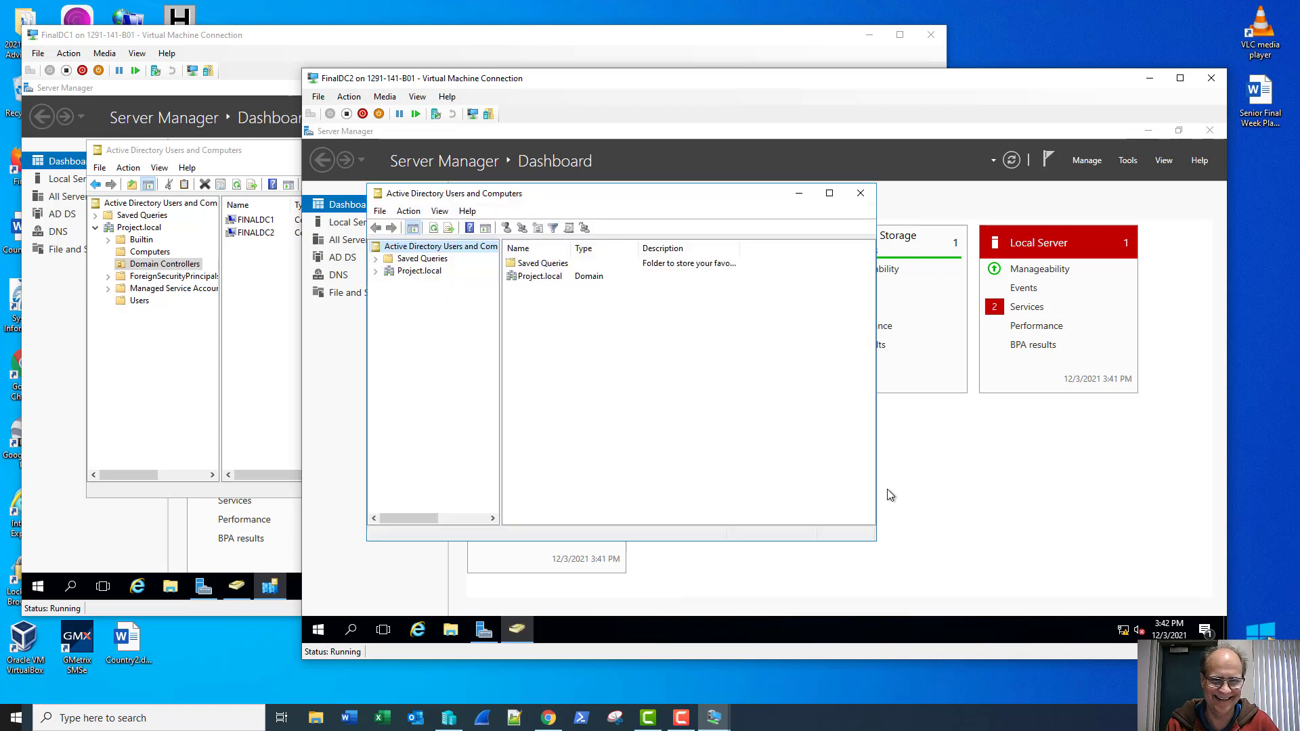
left_click(378, 271)
left_click(406, 297)
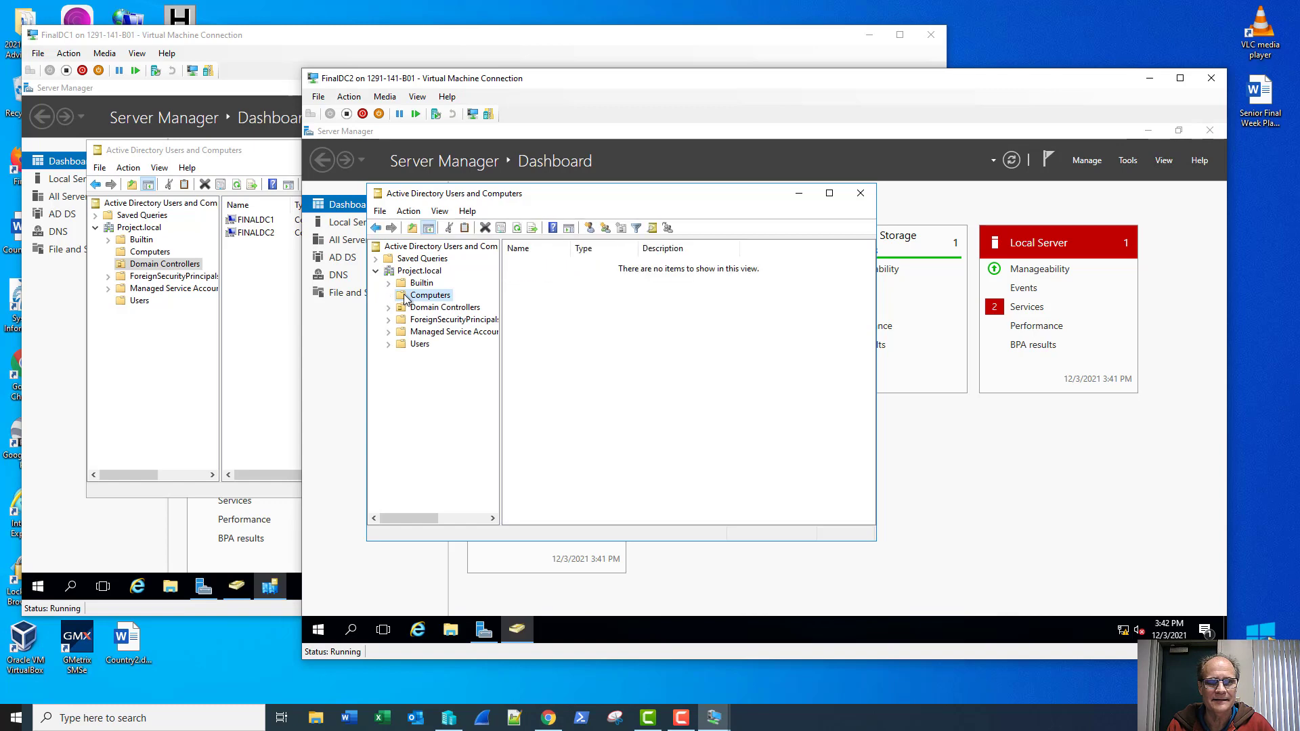
left_click(404, 309)
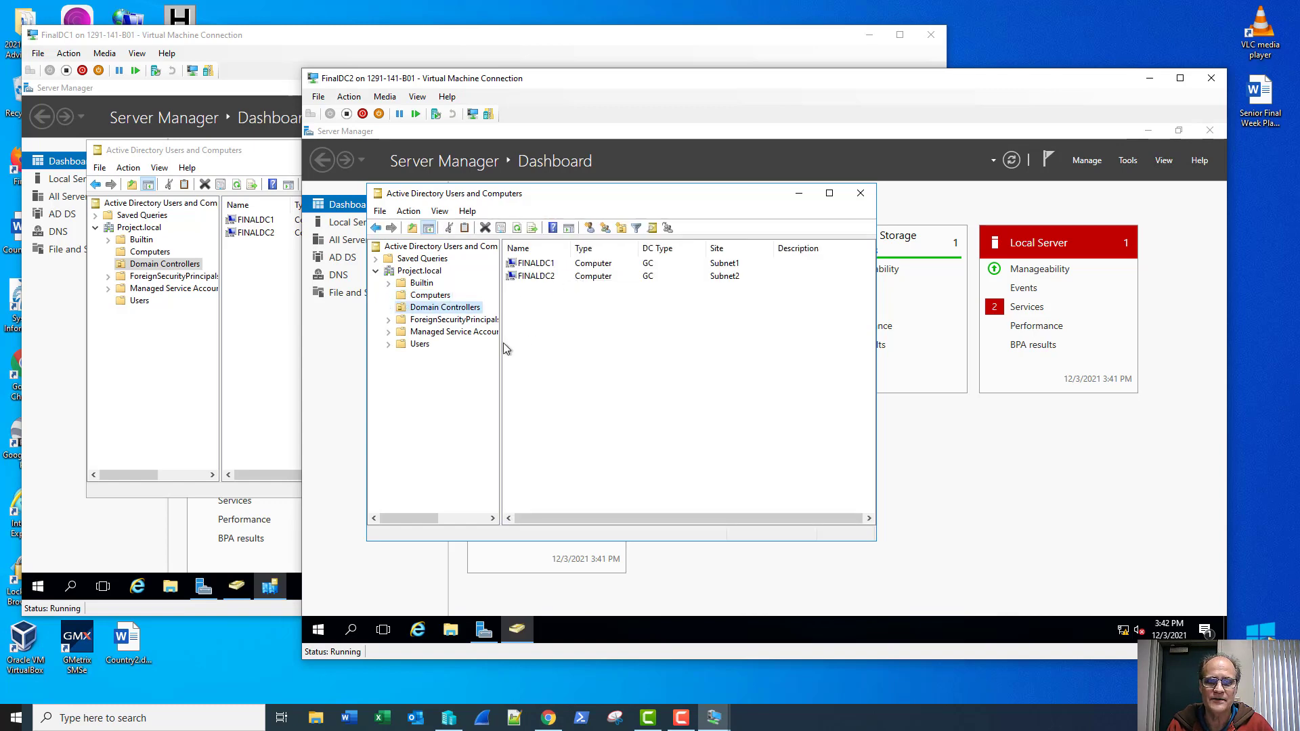
left_click(420, 345)
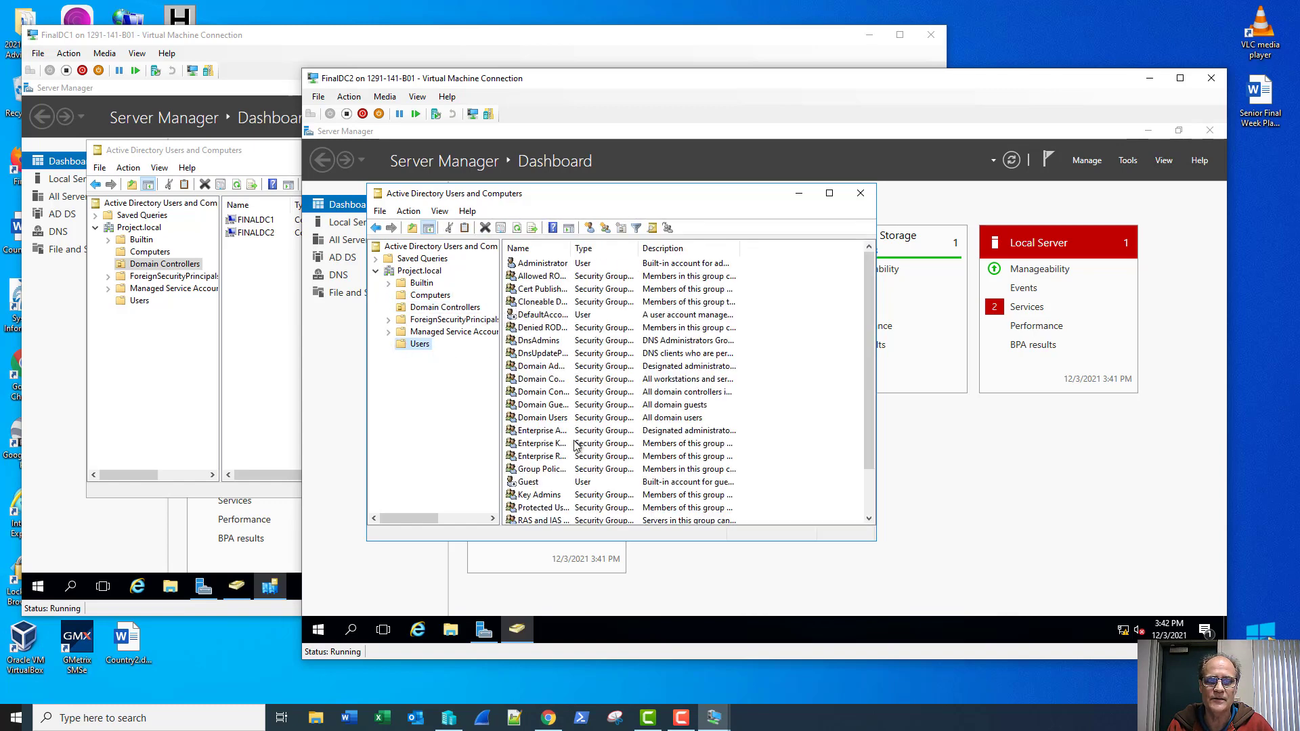
Step: Close Users and Computers and launch Active Directory Sites and Services from Tools
scroll(575, 444, "down", 2)
left_click(597, 510)
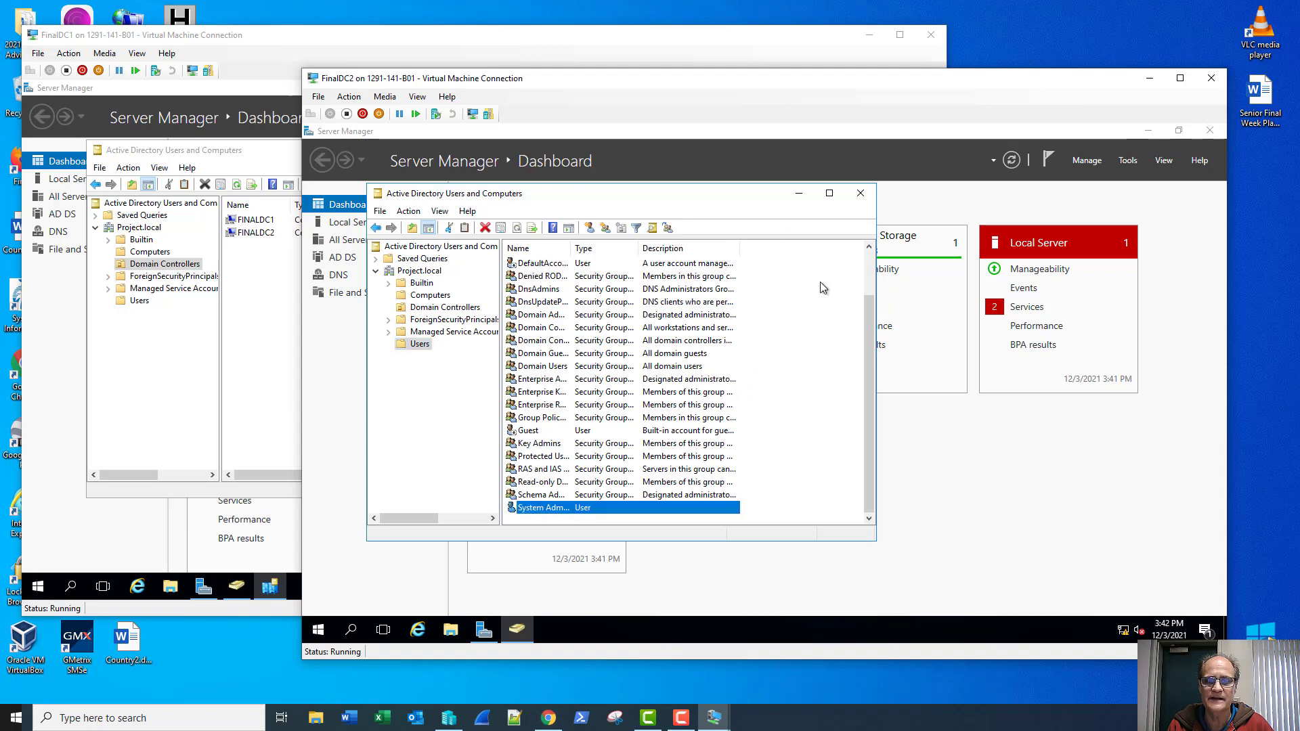
left_click(860, 196)
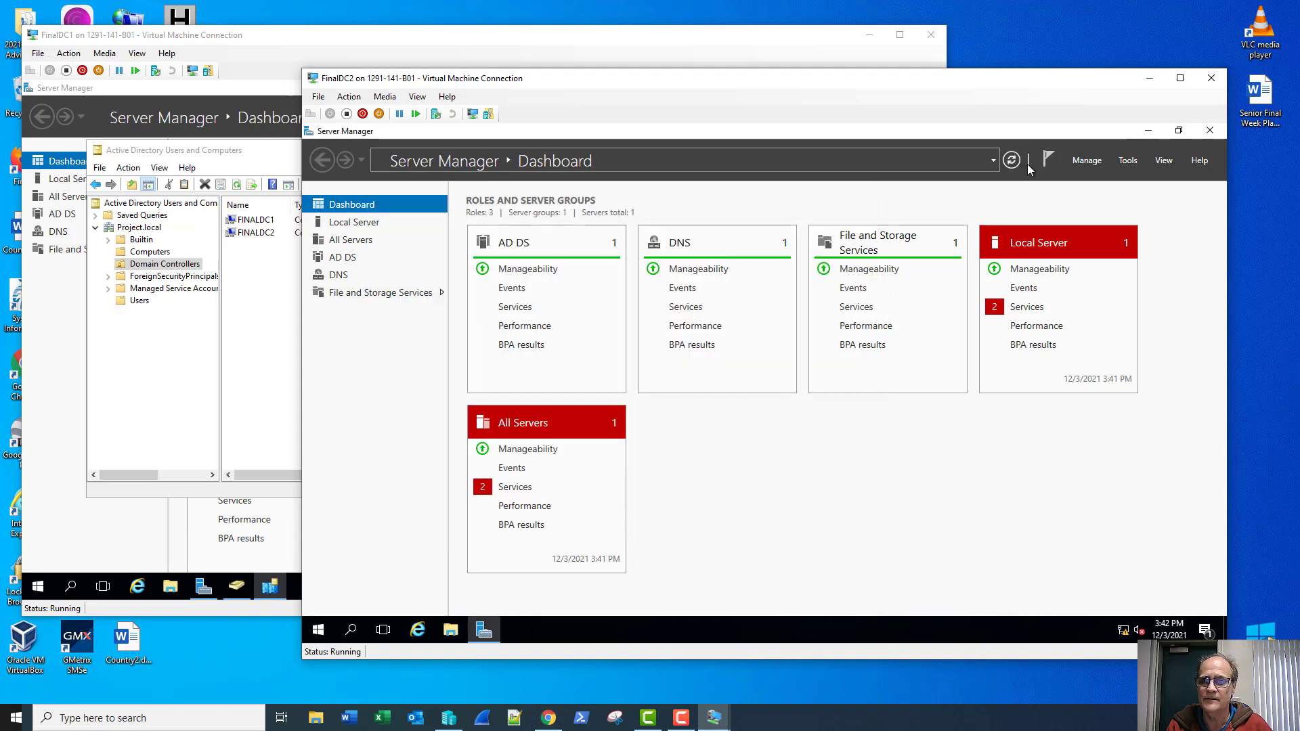
left_click(1128, 161)
left_click(1092, 237)
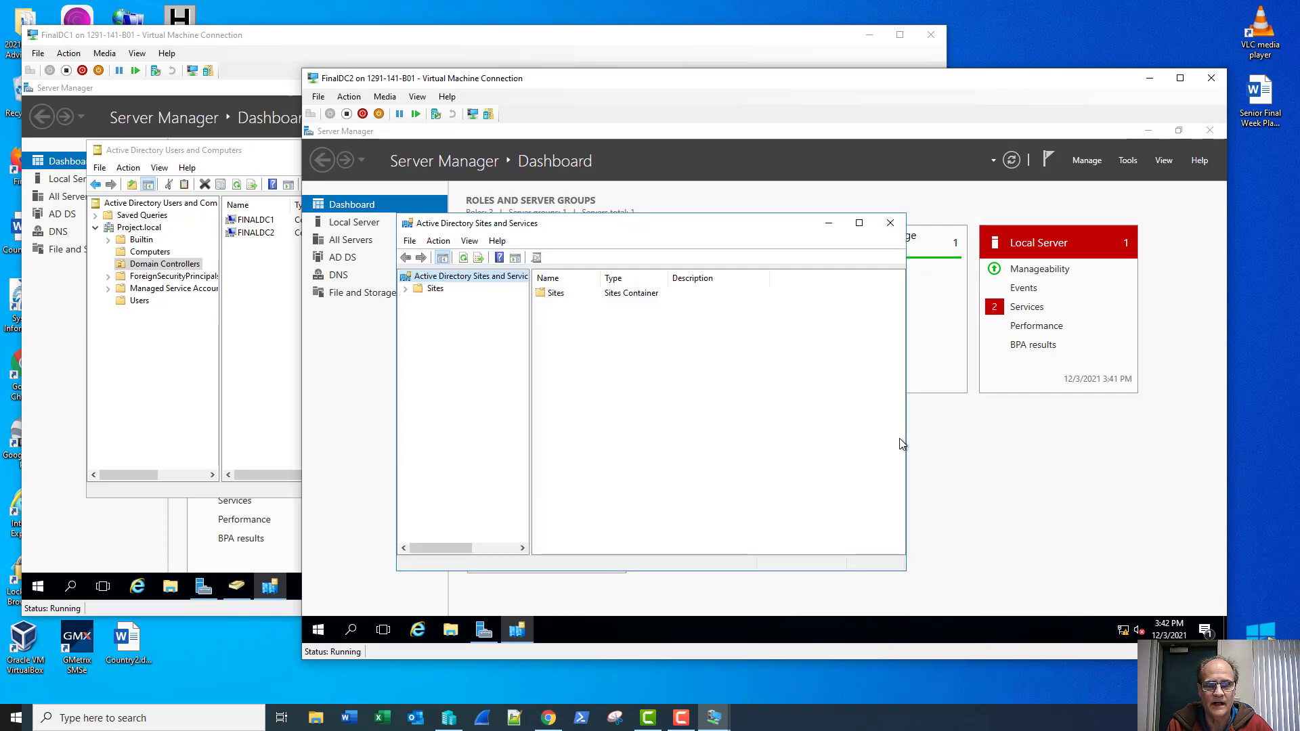
Step: Expand Sites, Subnets and both sites' Servers, showing FINALDC1 in Subnet1 and FINALDC2 in Subnet2
left_click(406, 289)
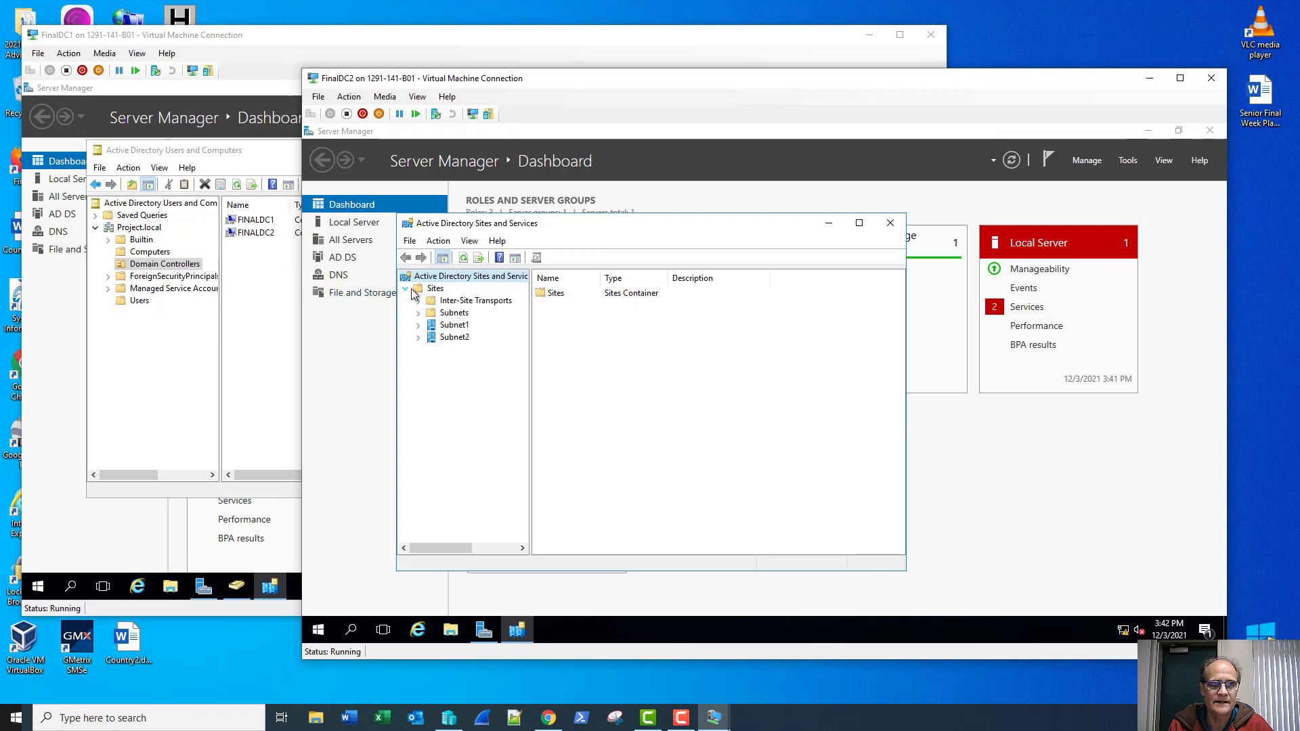
left_click(418, 314)
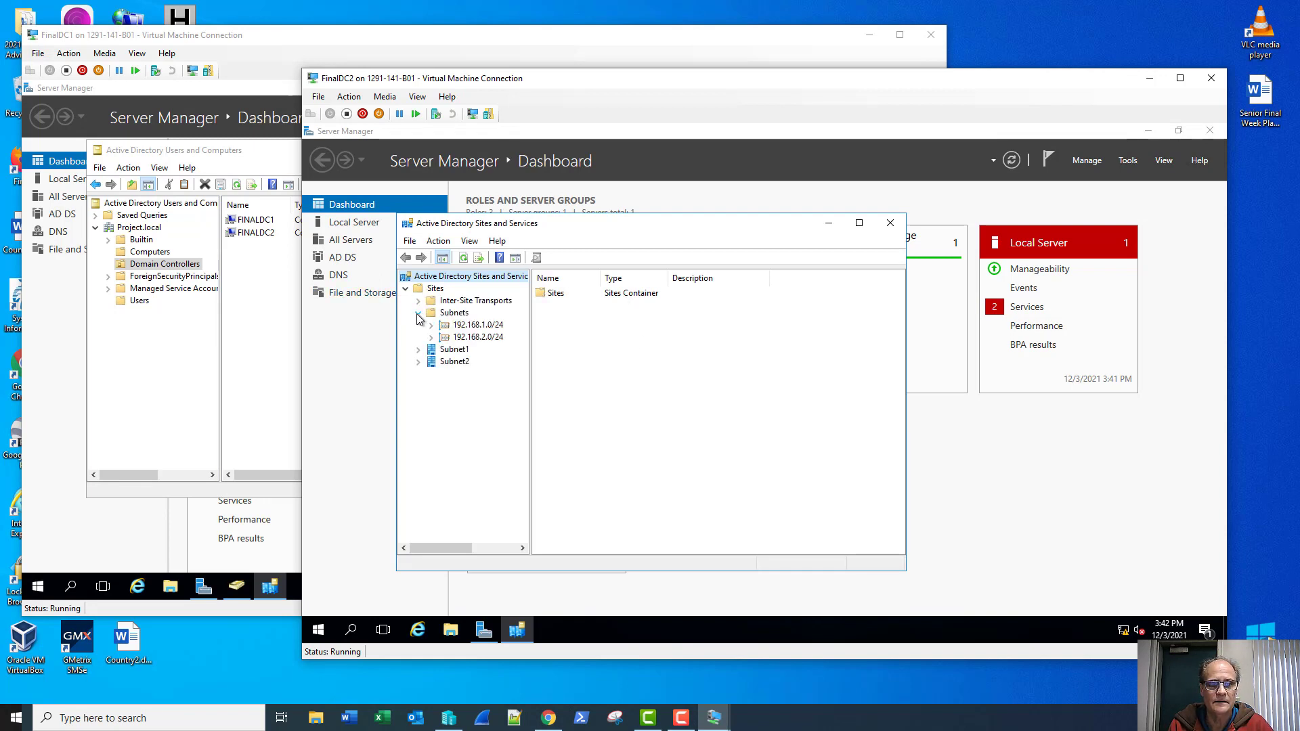
left_click(419, 350)
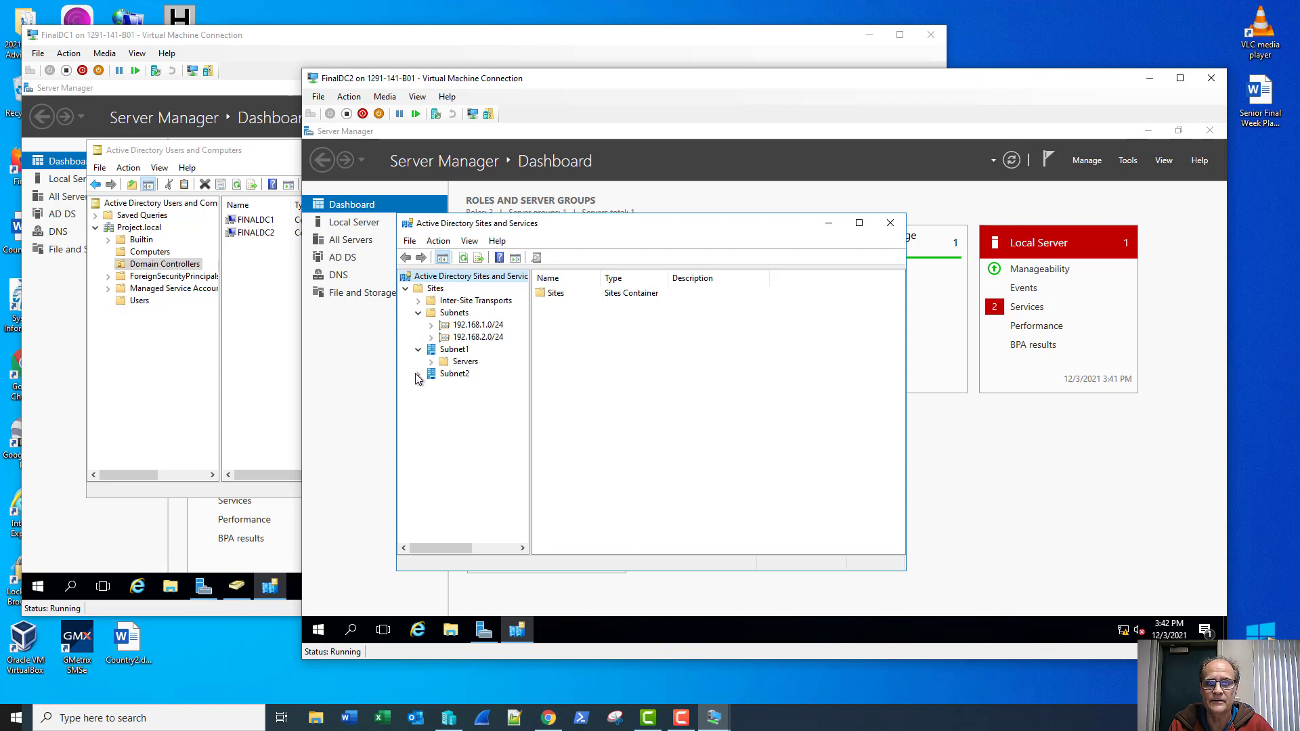
left_click(418, 376)
left_click(430, 387)
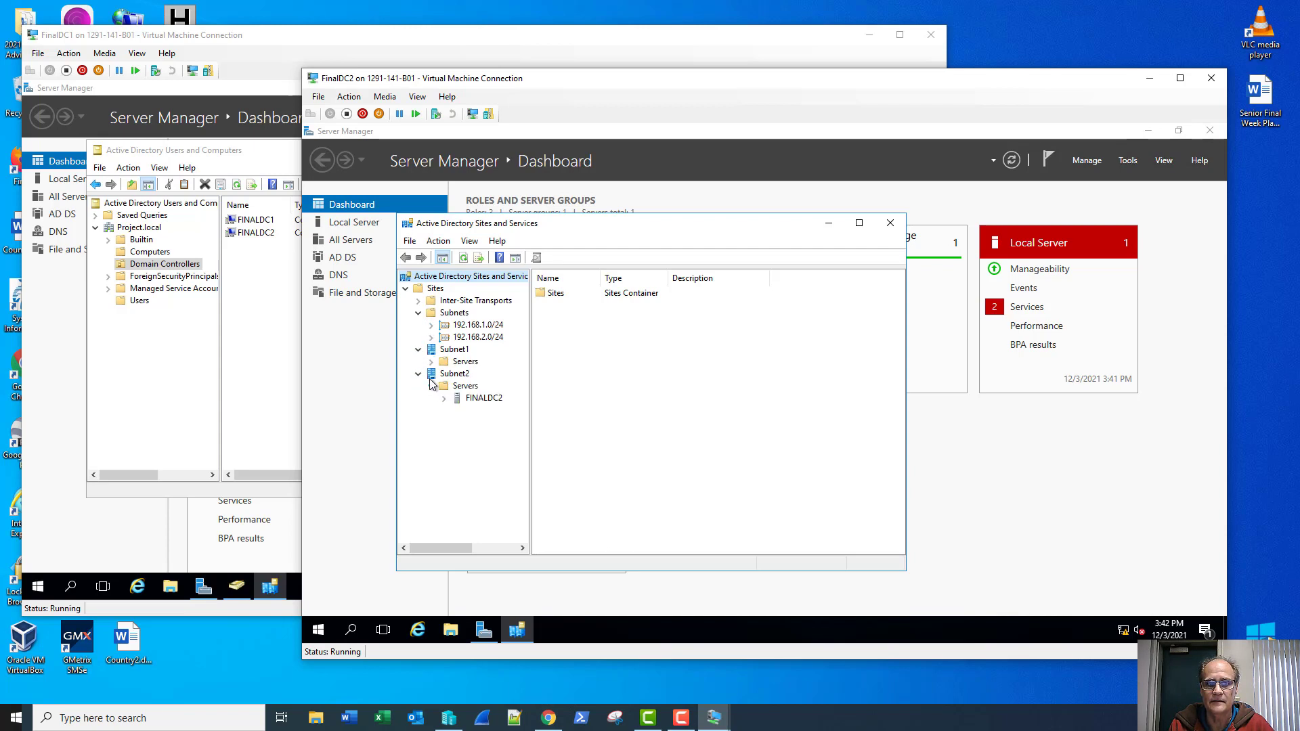
left_click(431, 362)
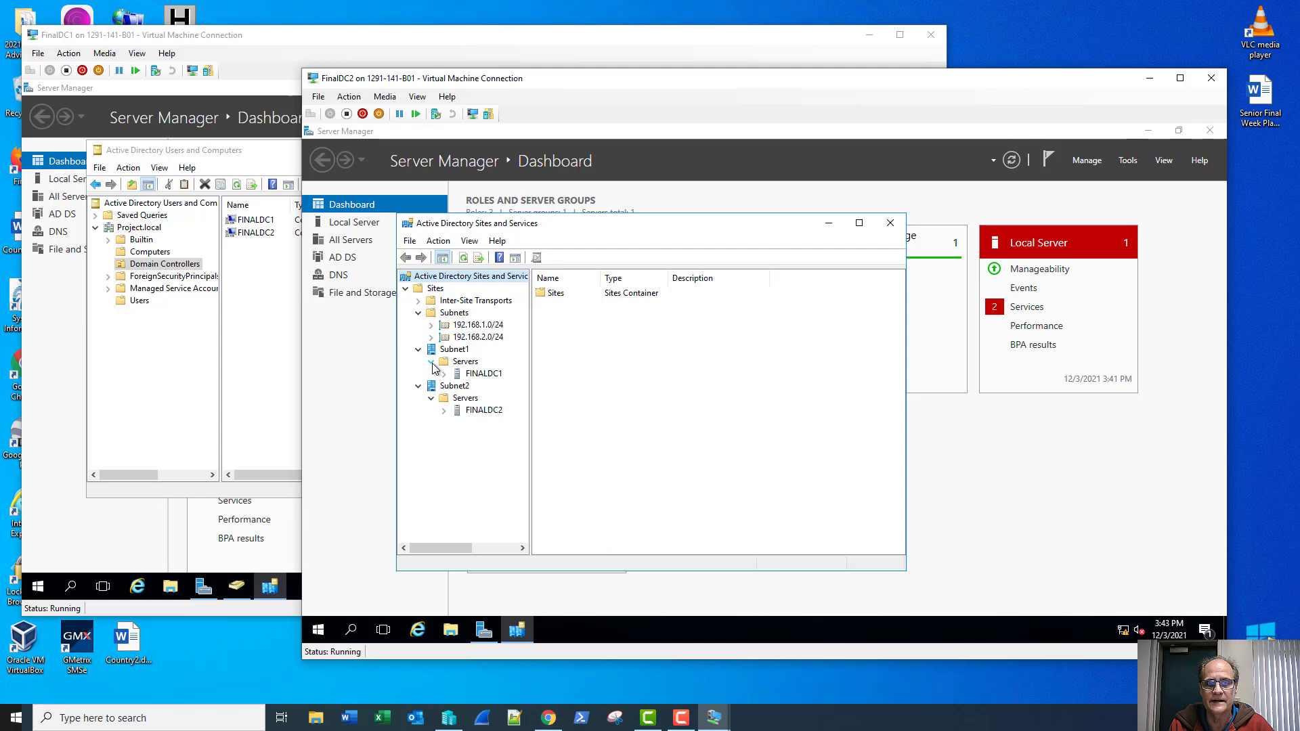
Step: Check each server's NTDS Settings: FINALDC1 has a generated connection, FINALDC2 has none
left_click(489, 376)
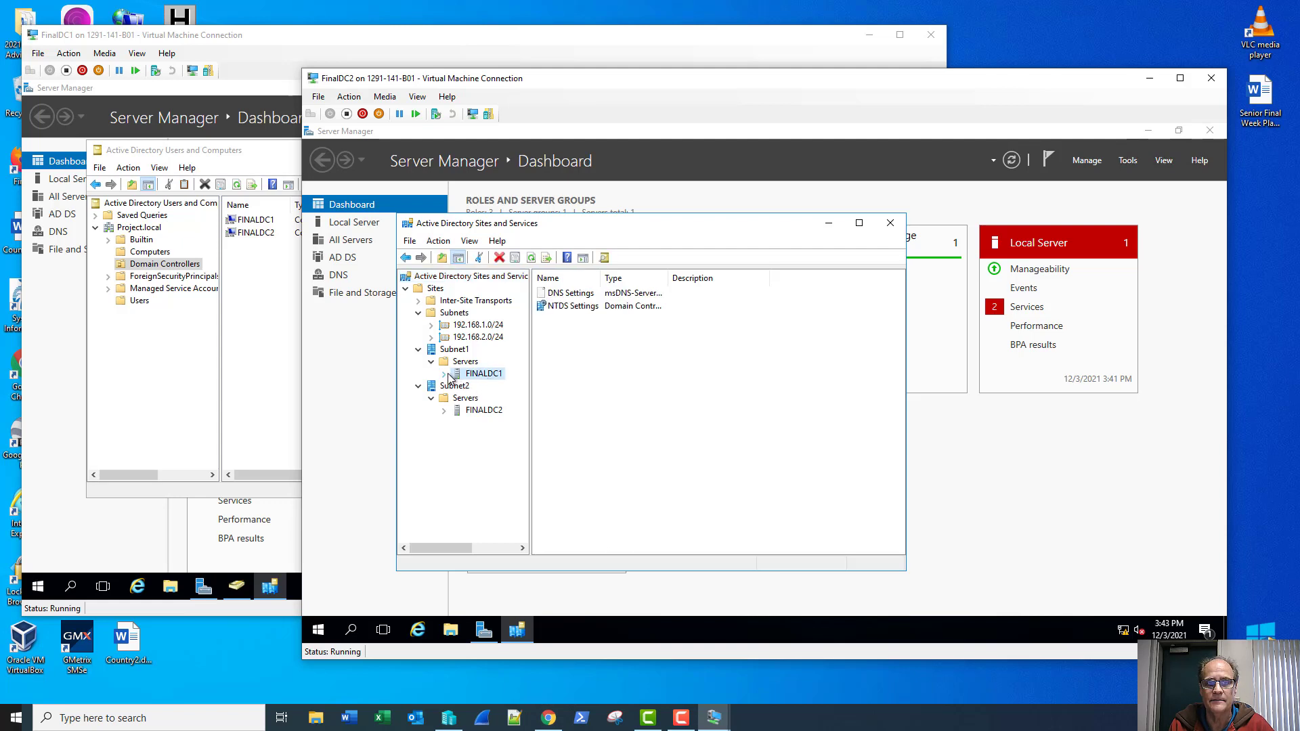
left_click(444, 373)
left_click(469, 386)
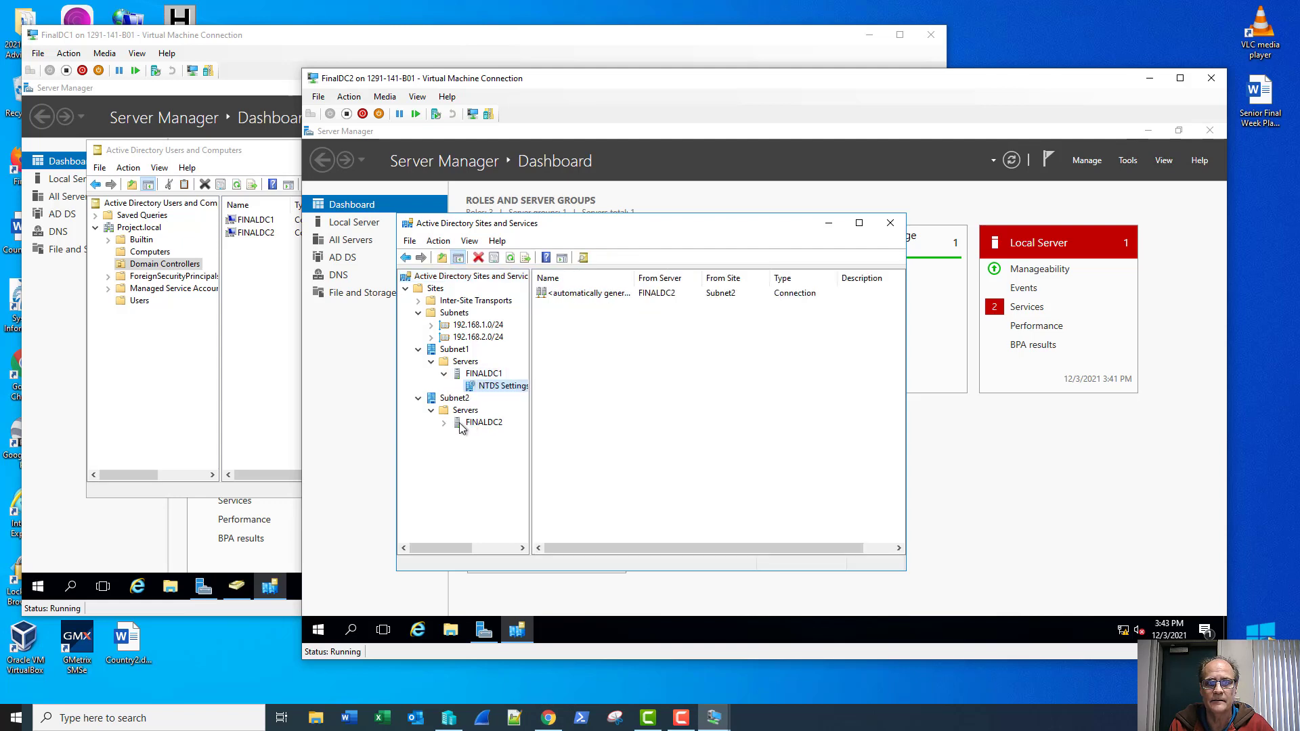
left_click(444, 422)
left_click(467, 424)
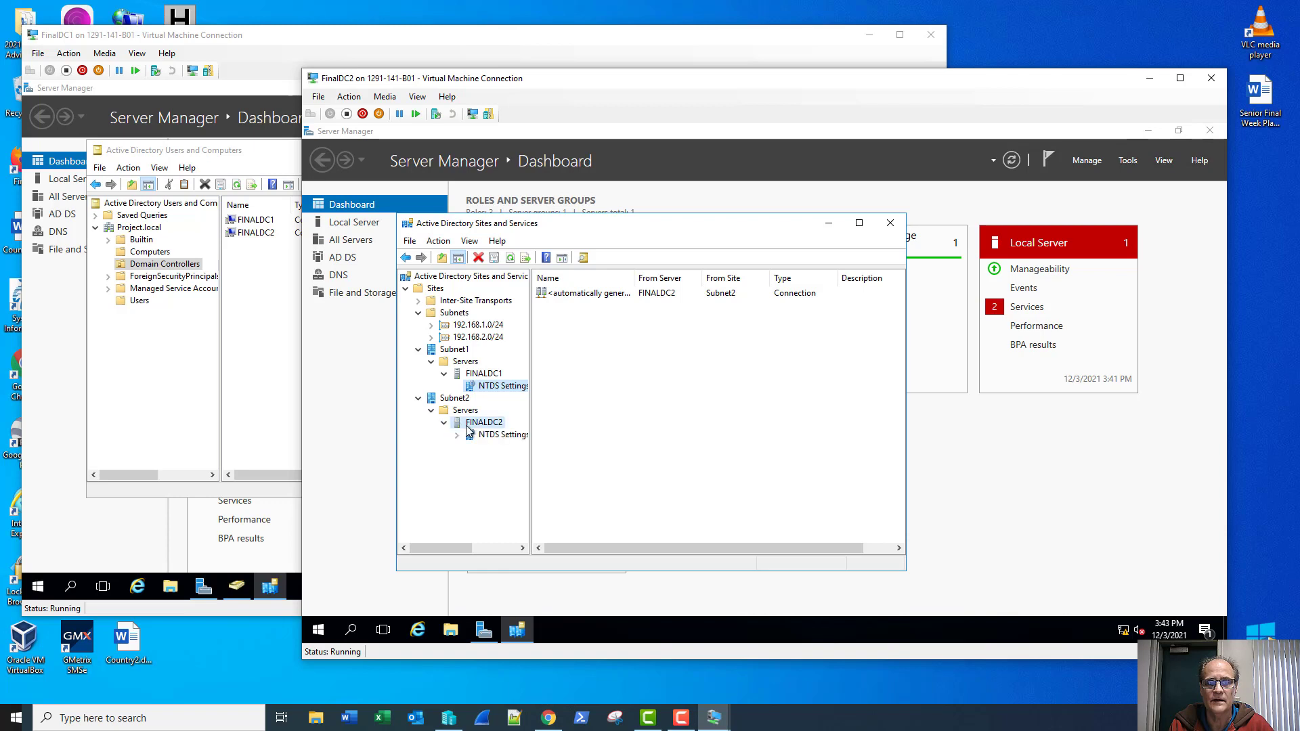
left_click(468, 437)
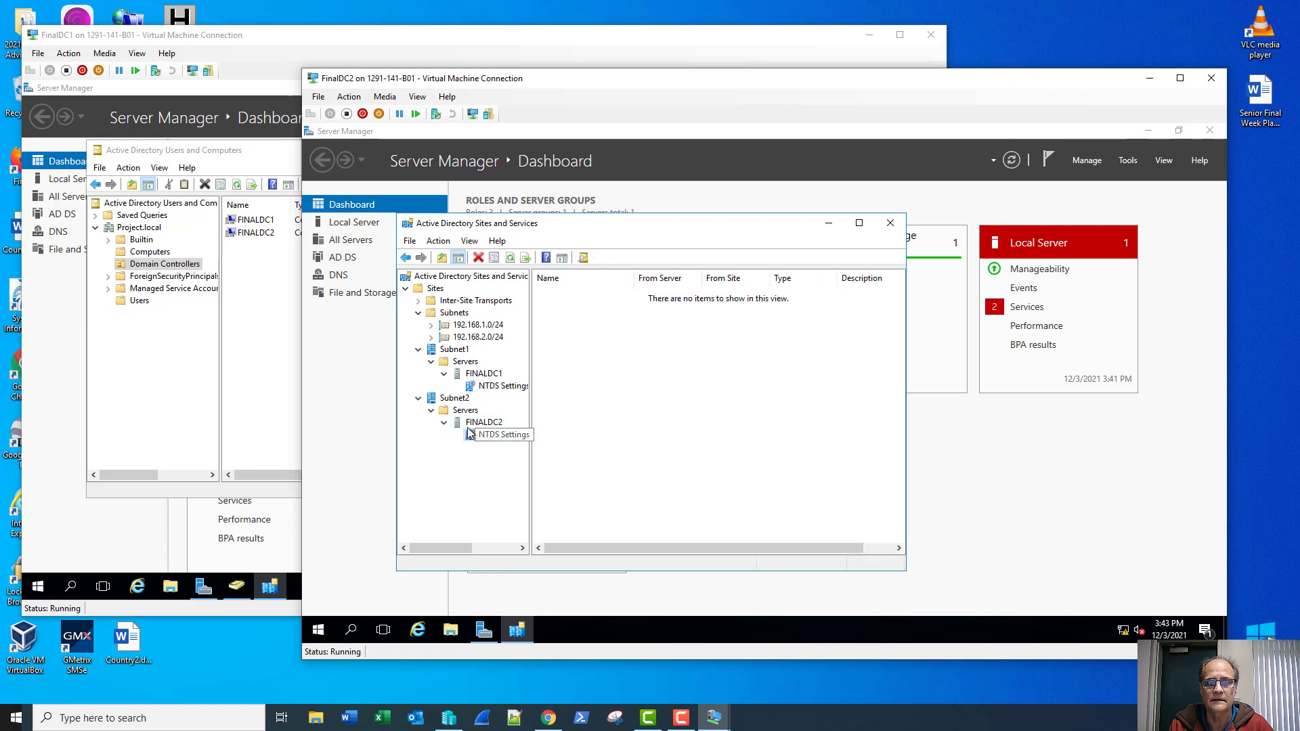
left_click(497, 387)
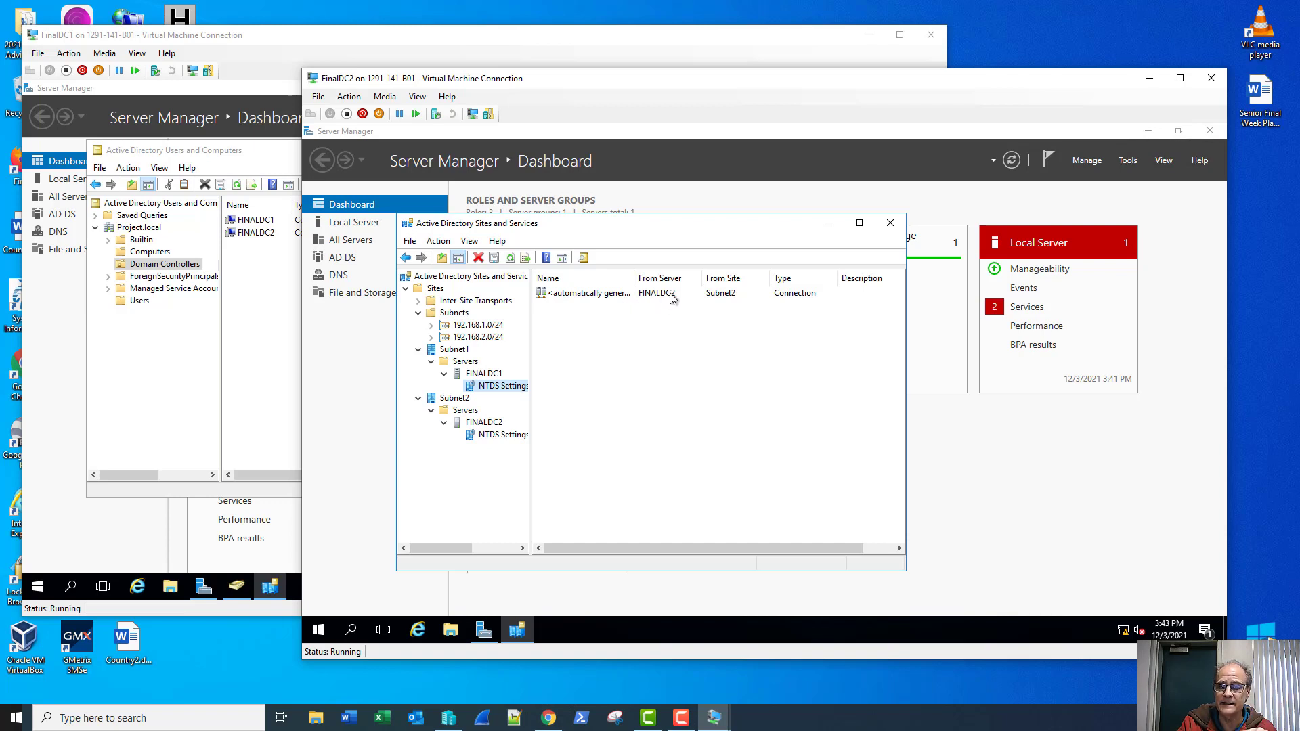
left_click(499, 434)
Step: Create a new AD DS connection in FINALDC2's NTDS Settings from FINALDC1
right_click(563, 360)
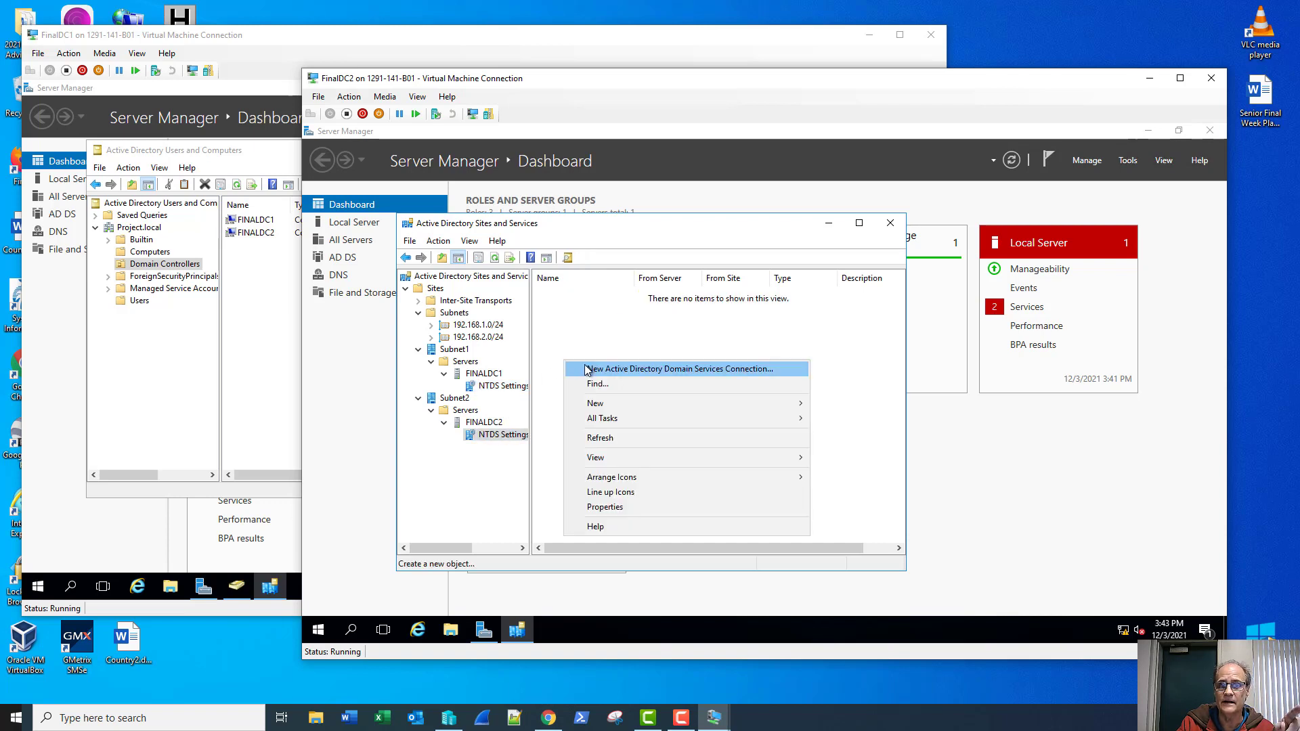
left_click(587, 371)
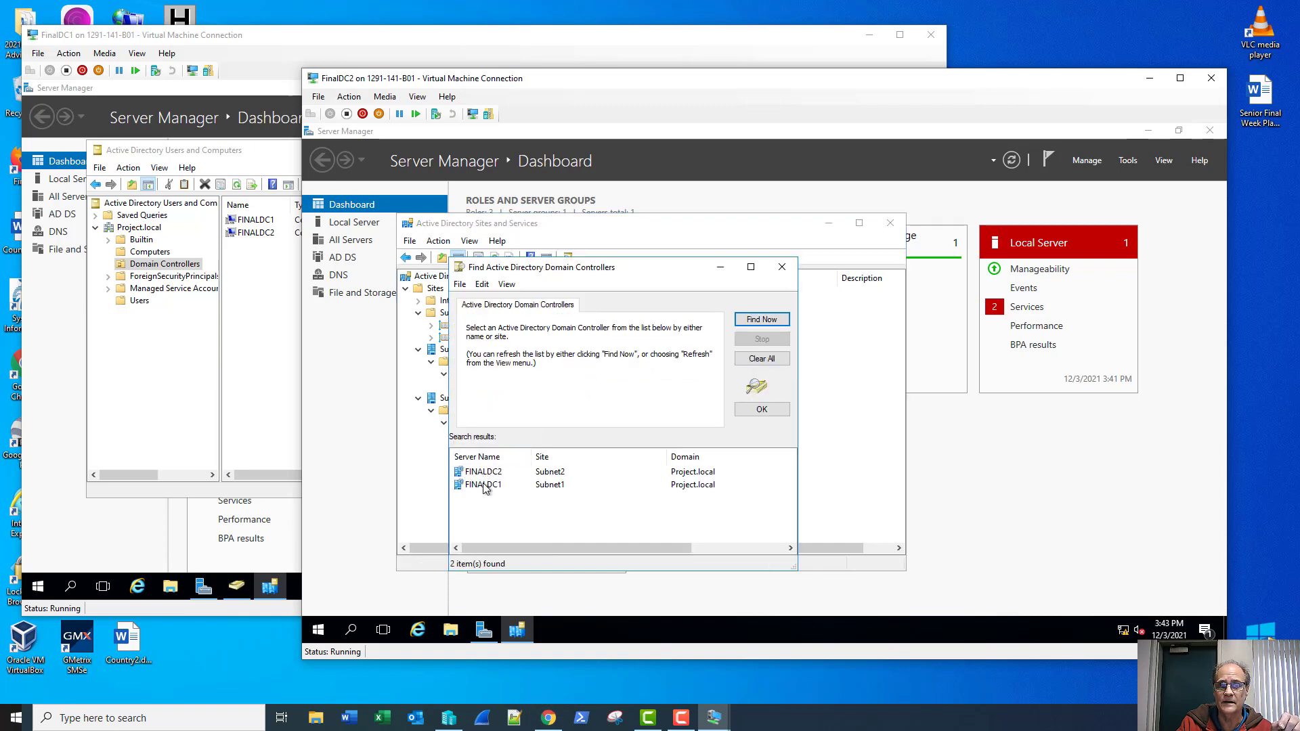
left_click(485, 486)
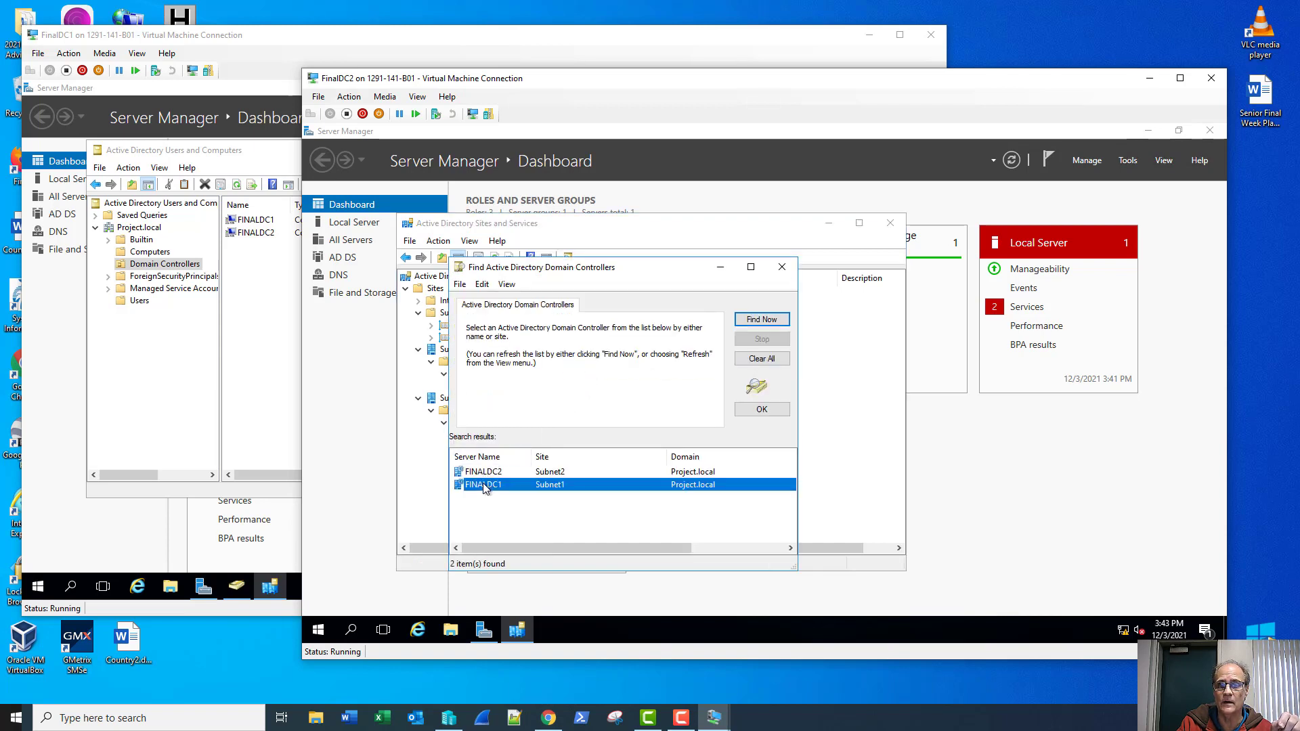
left_click(762, 409)
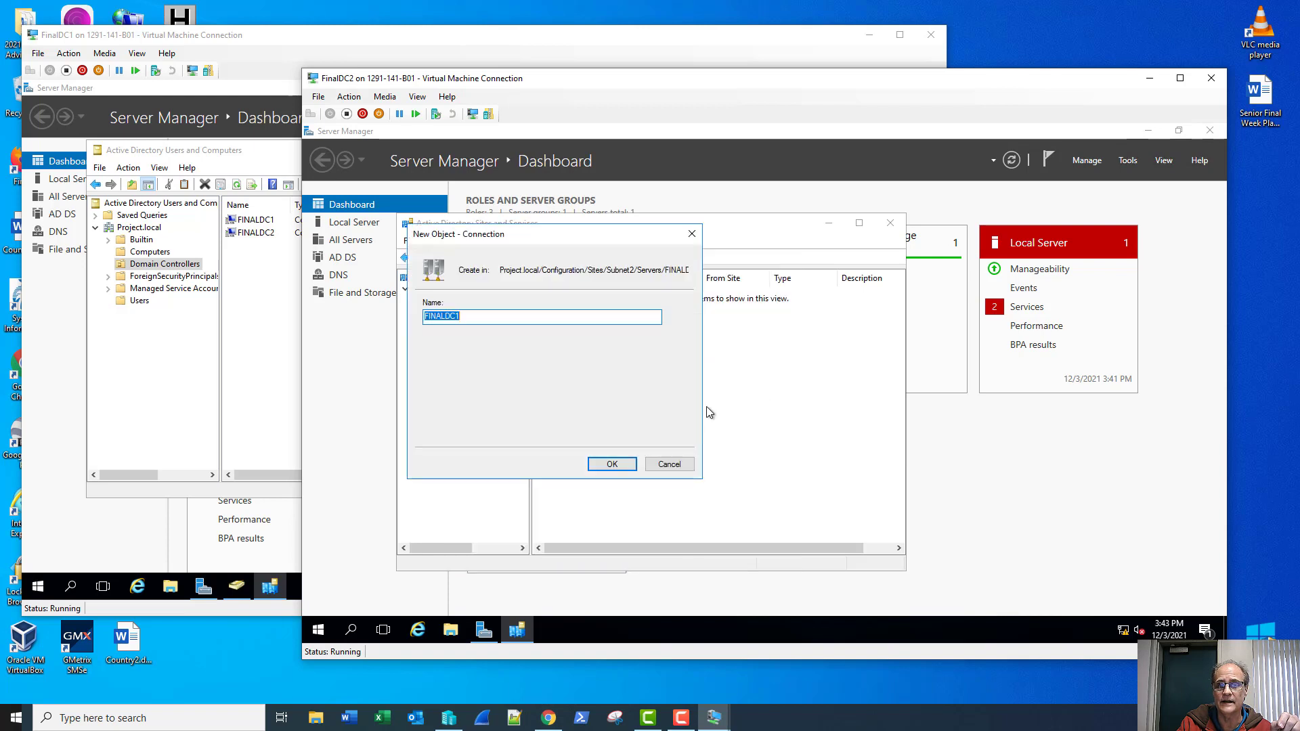
left_click(613, 466)
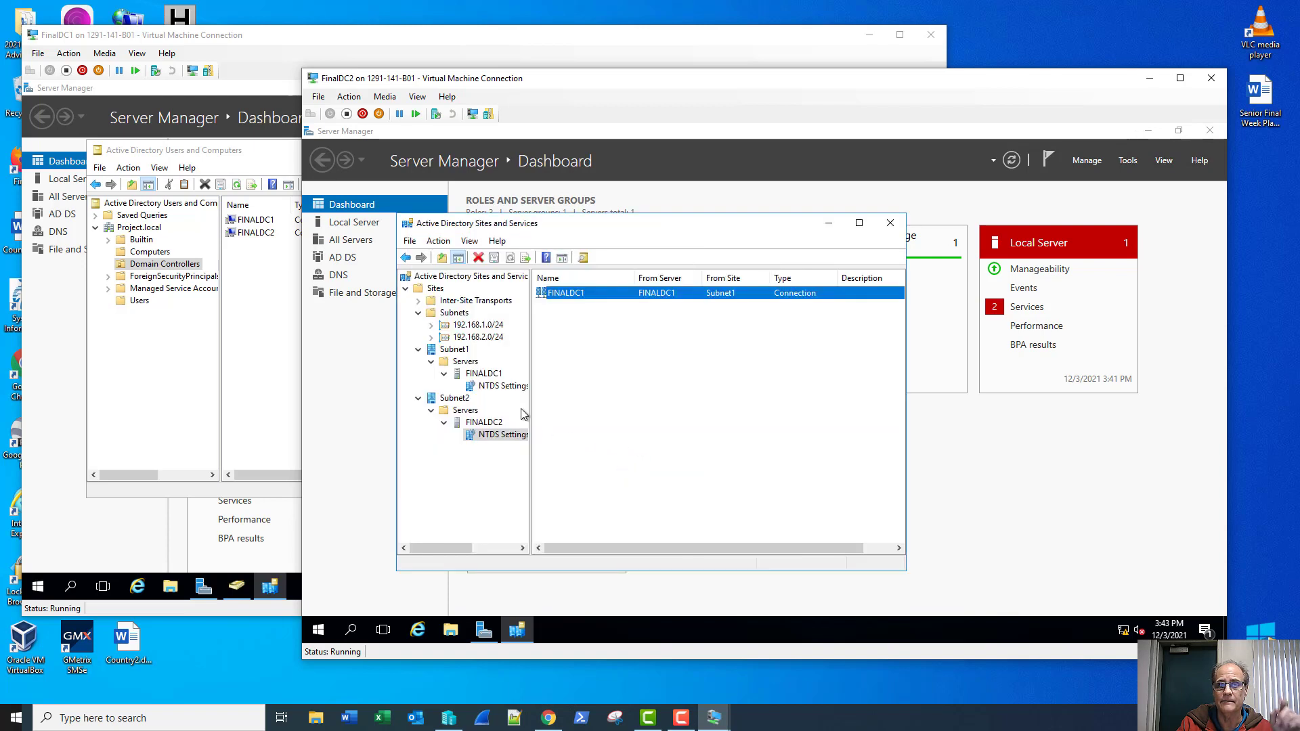
Step: Replicate Now over the FINALDC1 connection, acknowledge the cross-site notice, and close Sites and Services
left_click(496, 387)
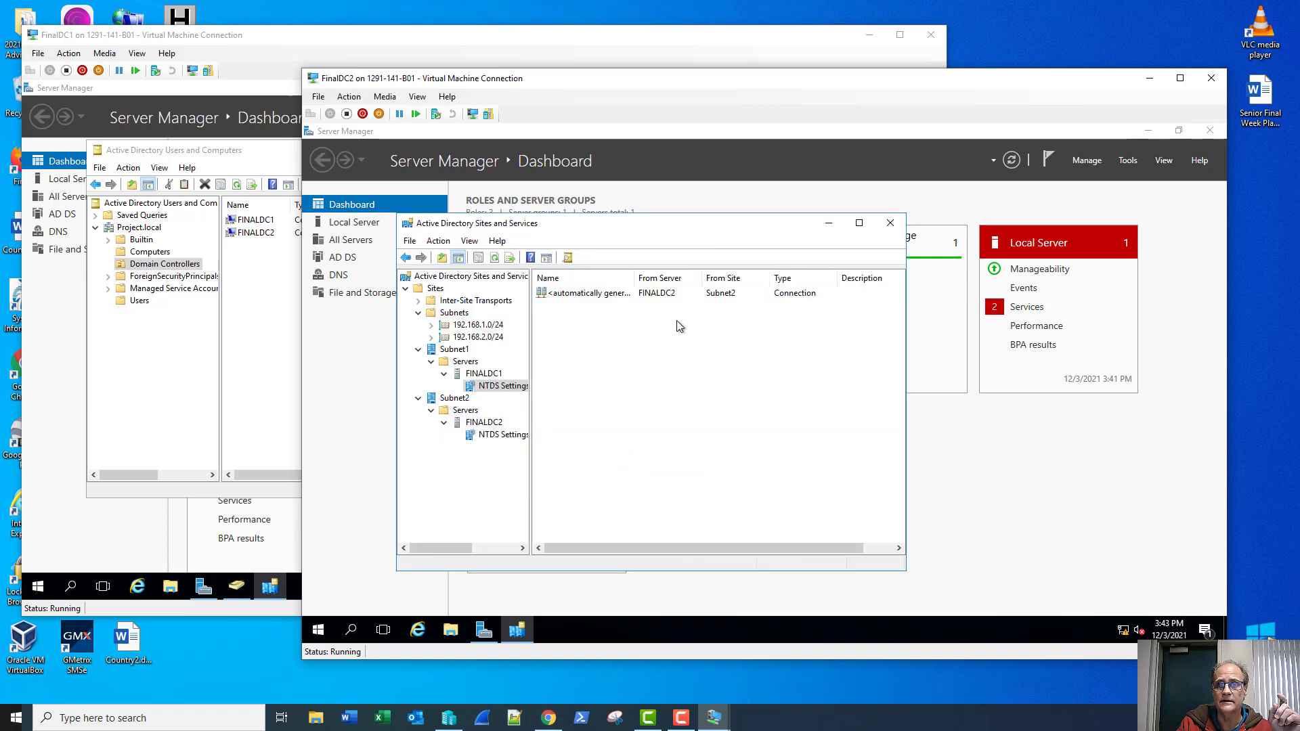
left_click(501, 435)
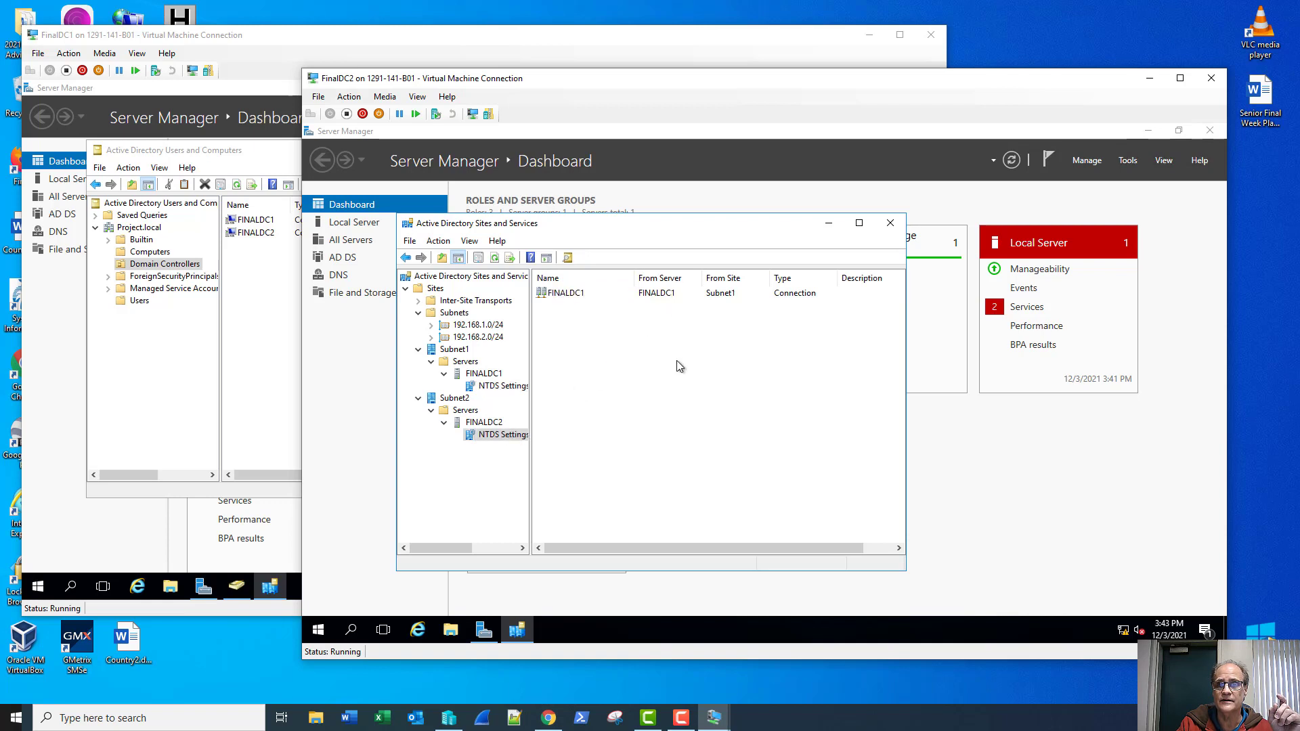
right_click(660, 295)
left_click(677, 318)
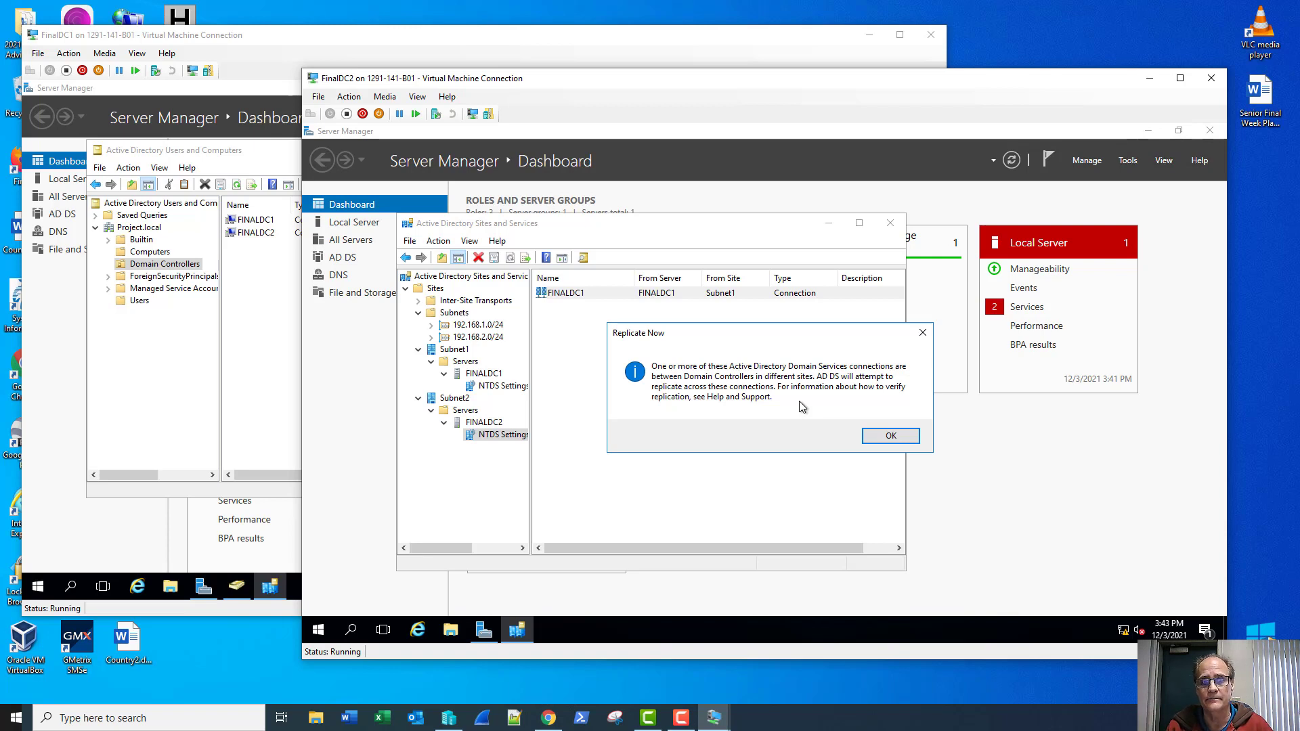
left_click(889, 435)
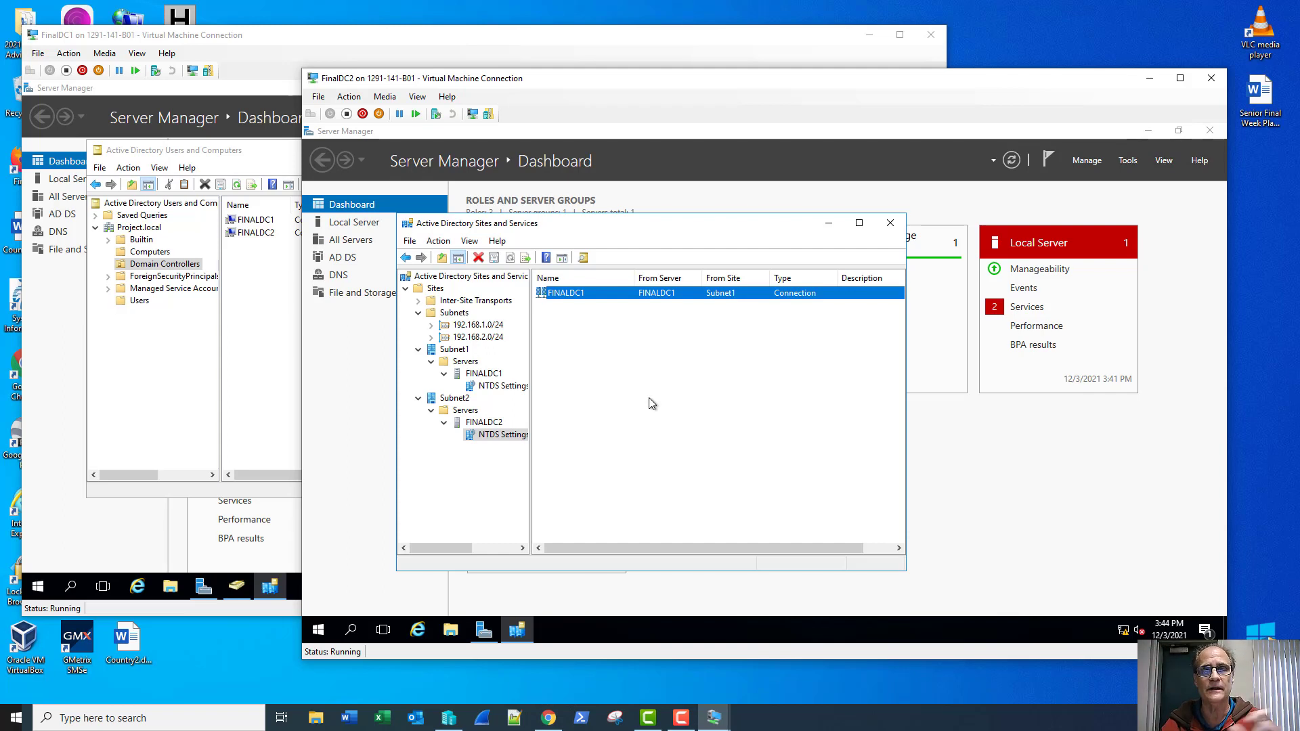
left_click(891, 223)
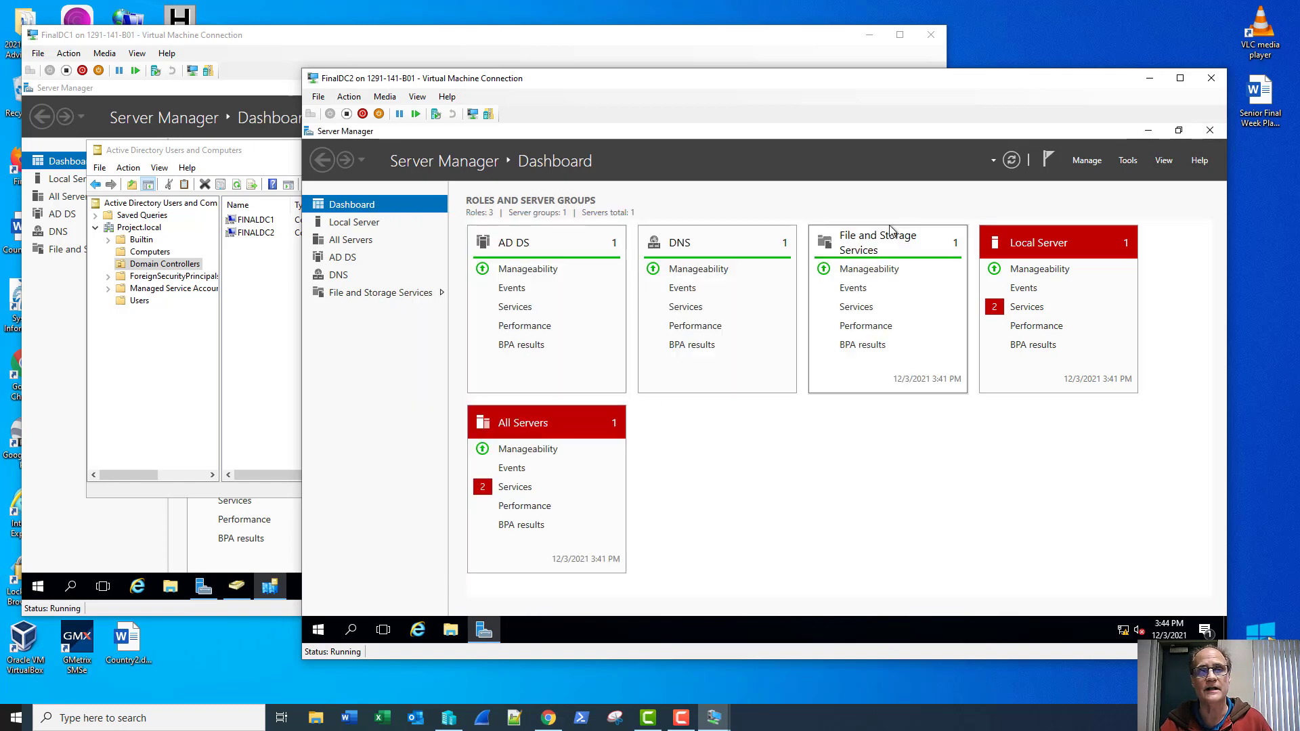
Step: Open DNS Manager on FINALDC2 and view the Project.local forward lookup zone records
left_click(1123, 160)
left_click(1019, 323)
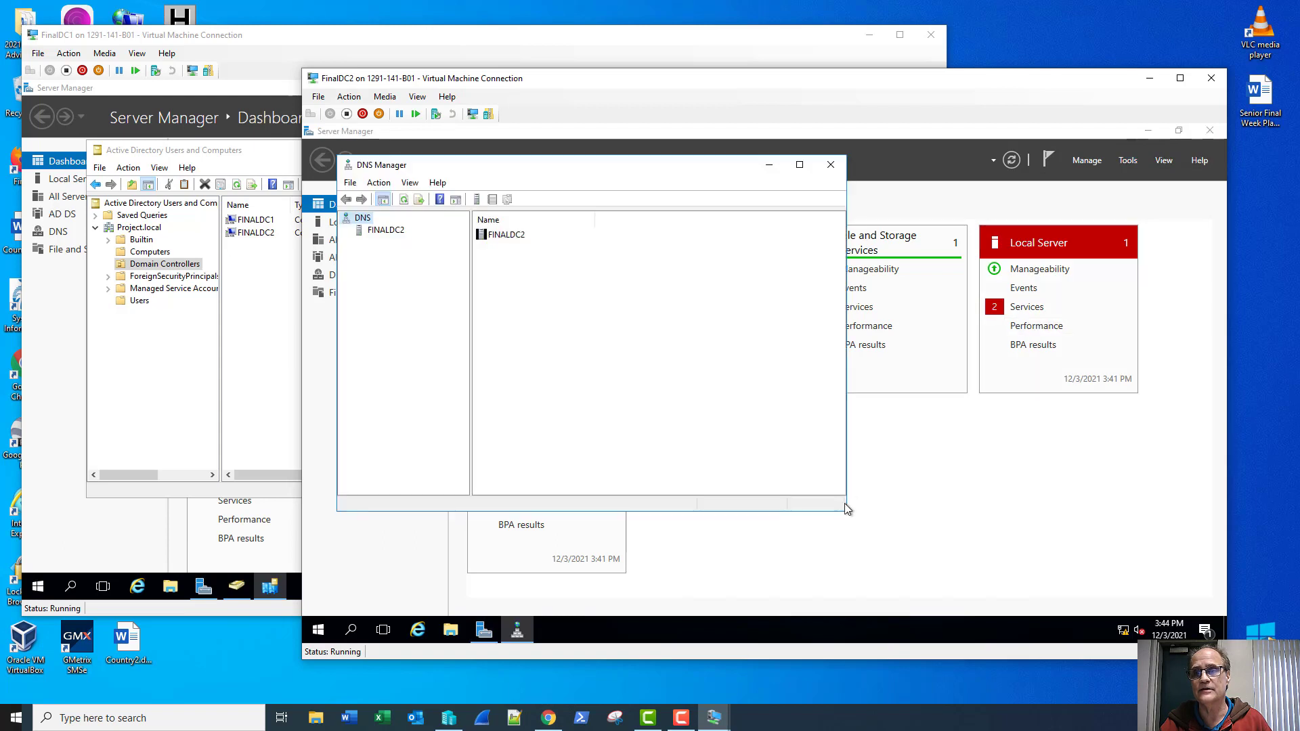
left_click(359, 235)
left_click(347, 231)
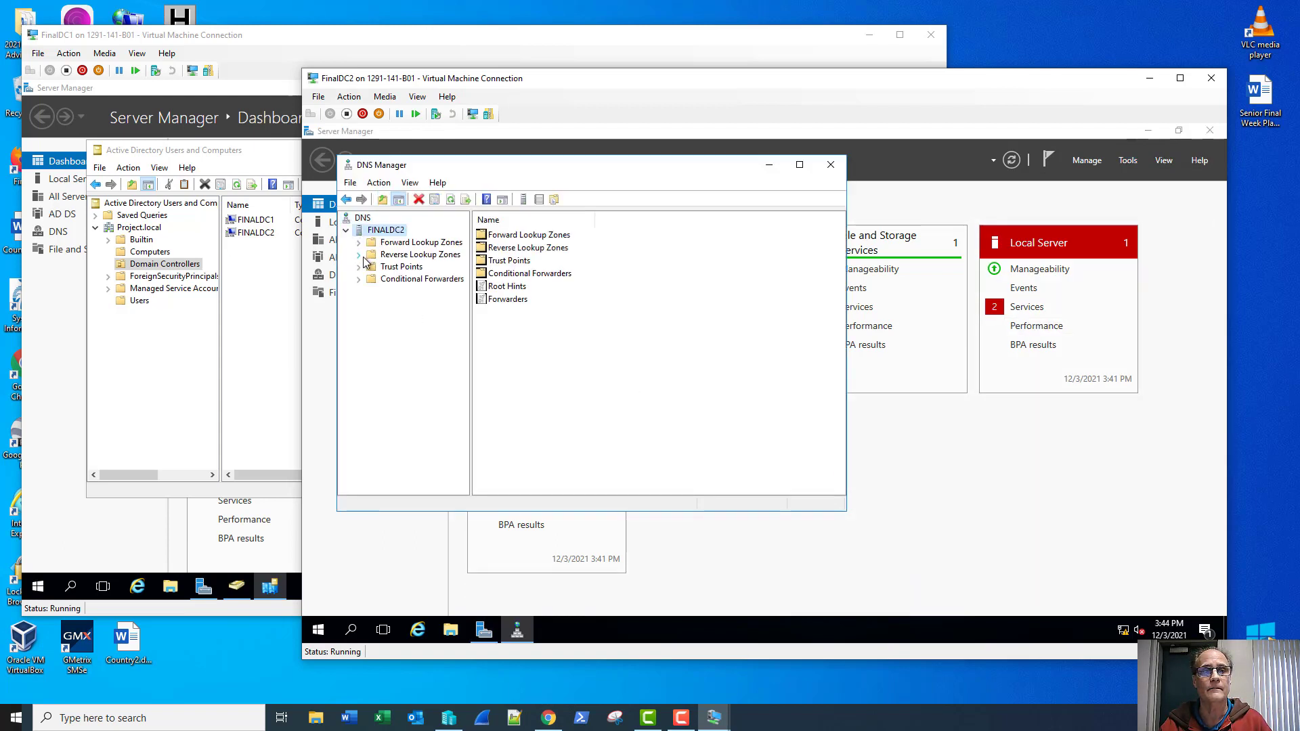
double_click(370, 243)
left_click(389, 269)
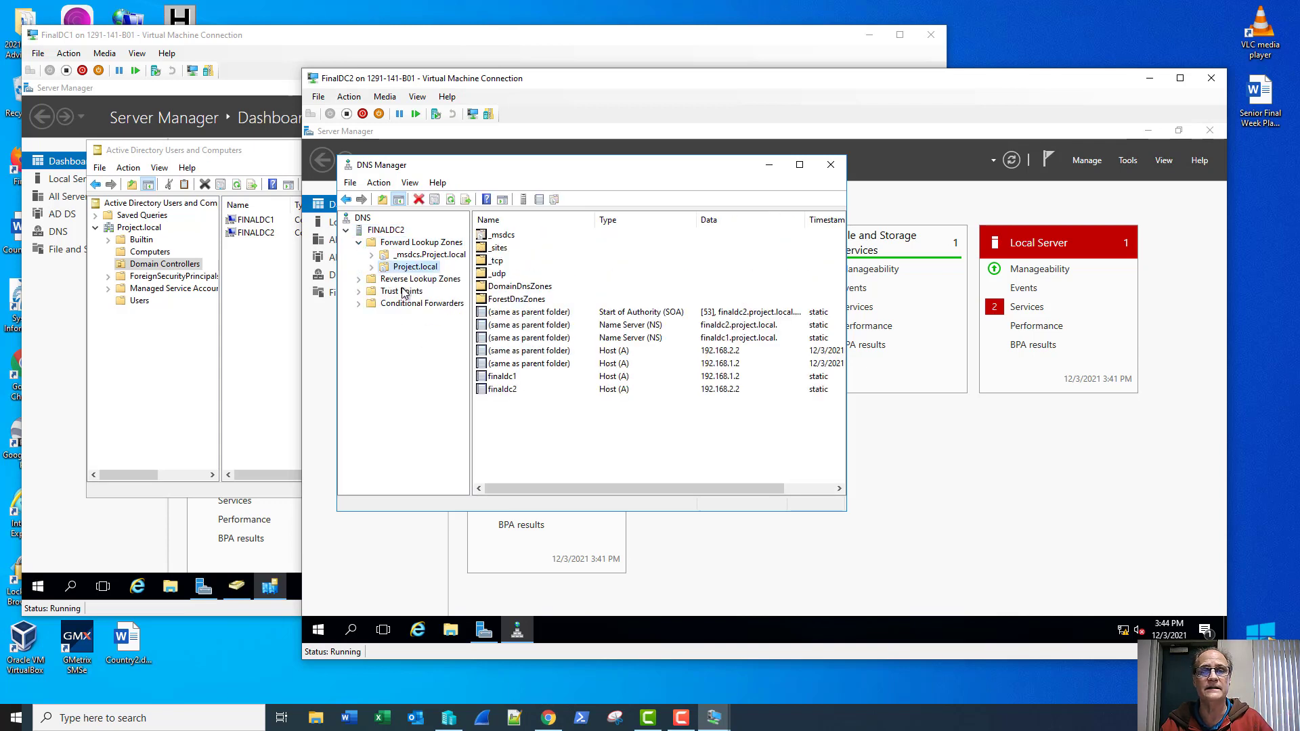
Step: Inspect reverse zone 2.168.192.in-addr.arpa, showing both DCs' name servers and the 192.168.2.2 PTR record
double_click(369, 280)
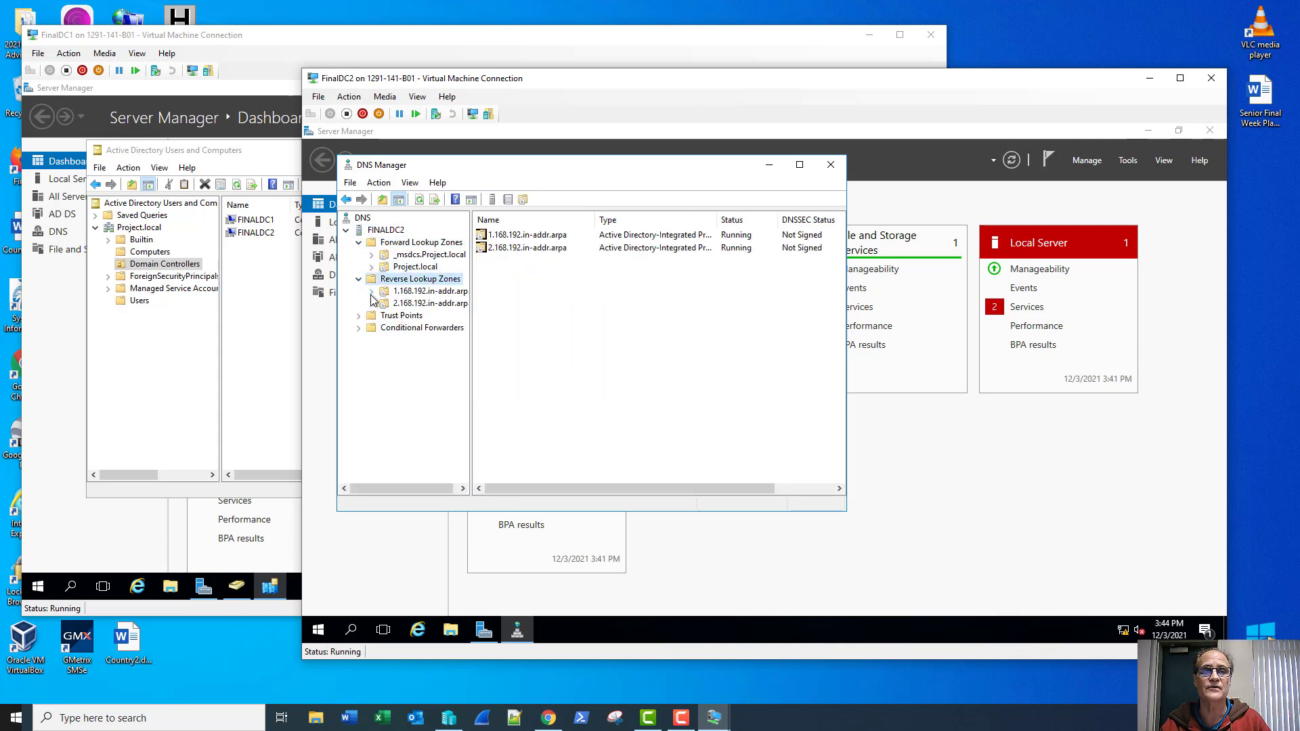
left_click(426, 303)
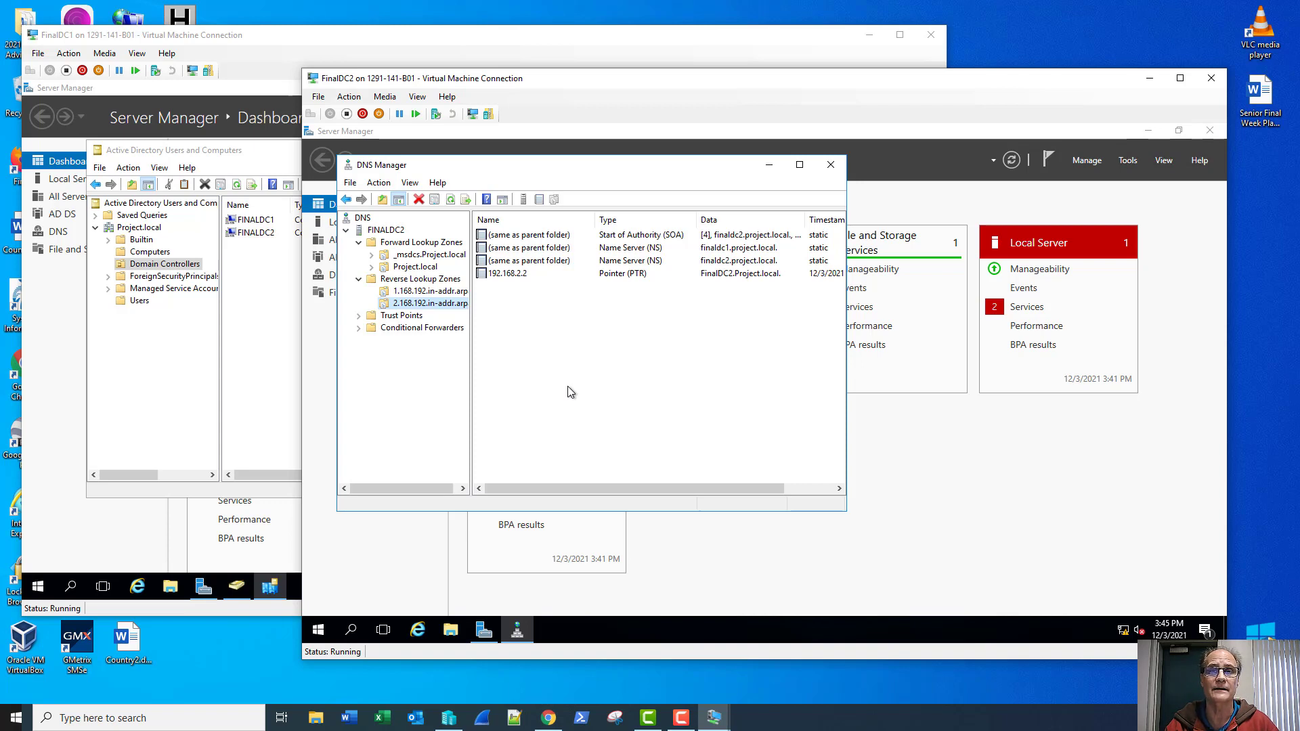
left_click(681, 717)
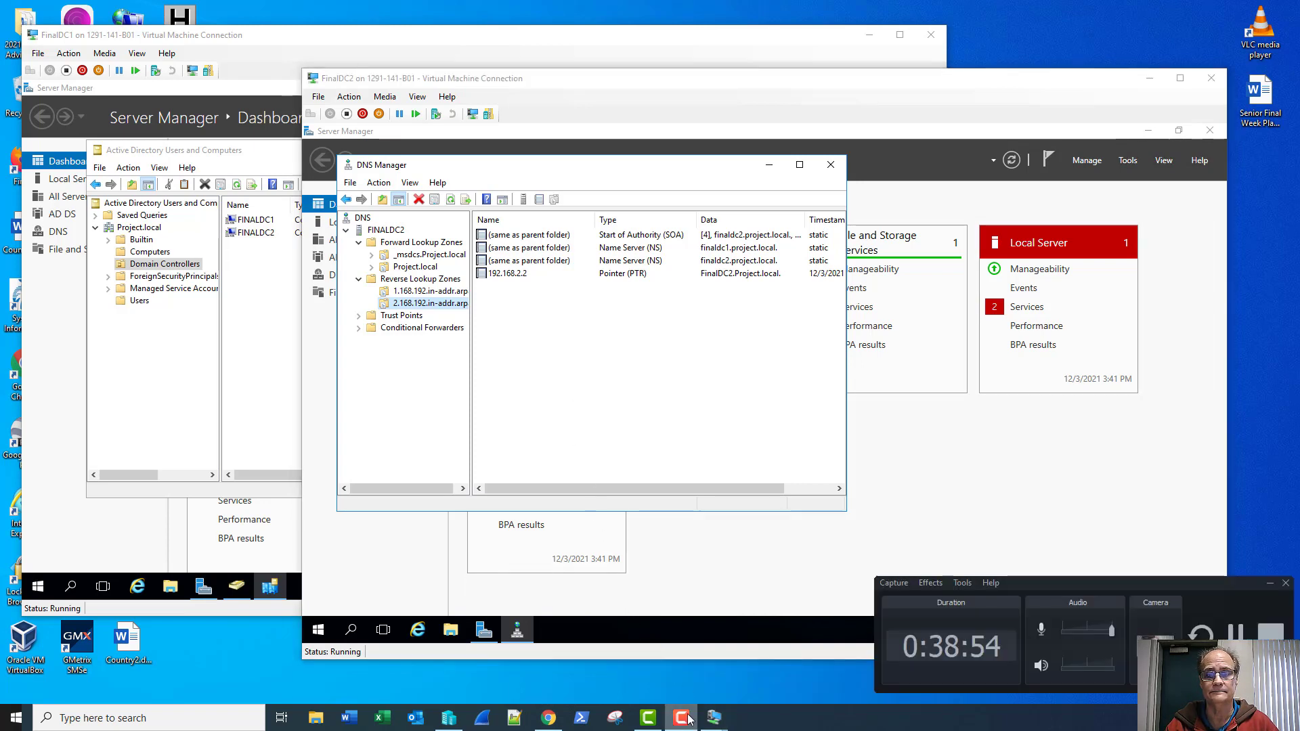